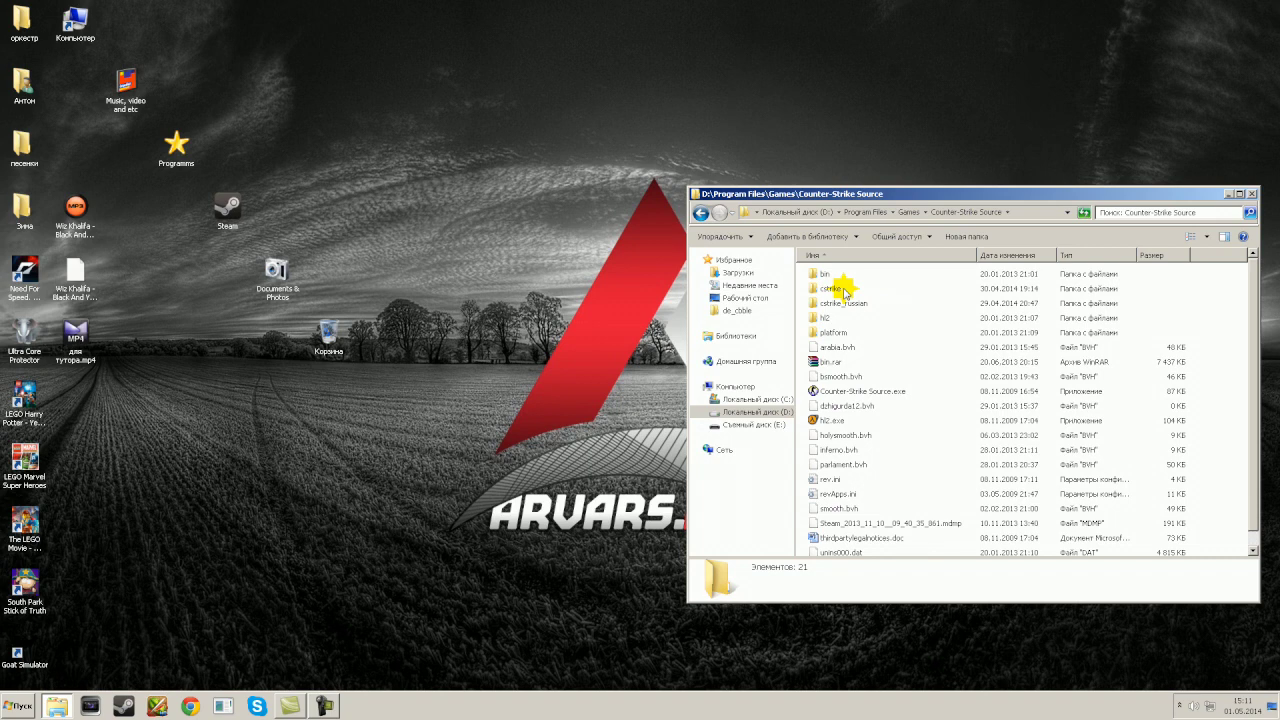
{"action": "left_click", "coordinate": [889, 393]}
{"action": "left_click", "coordinate": [1205, 400]}
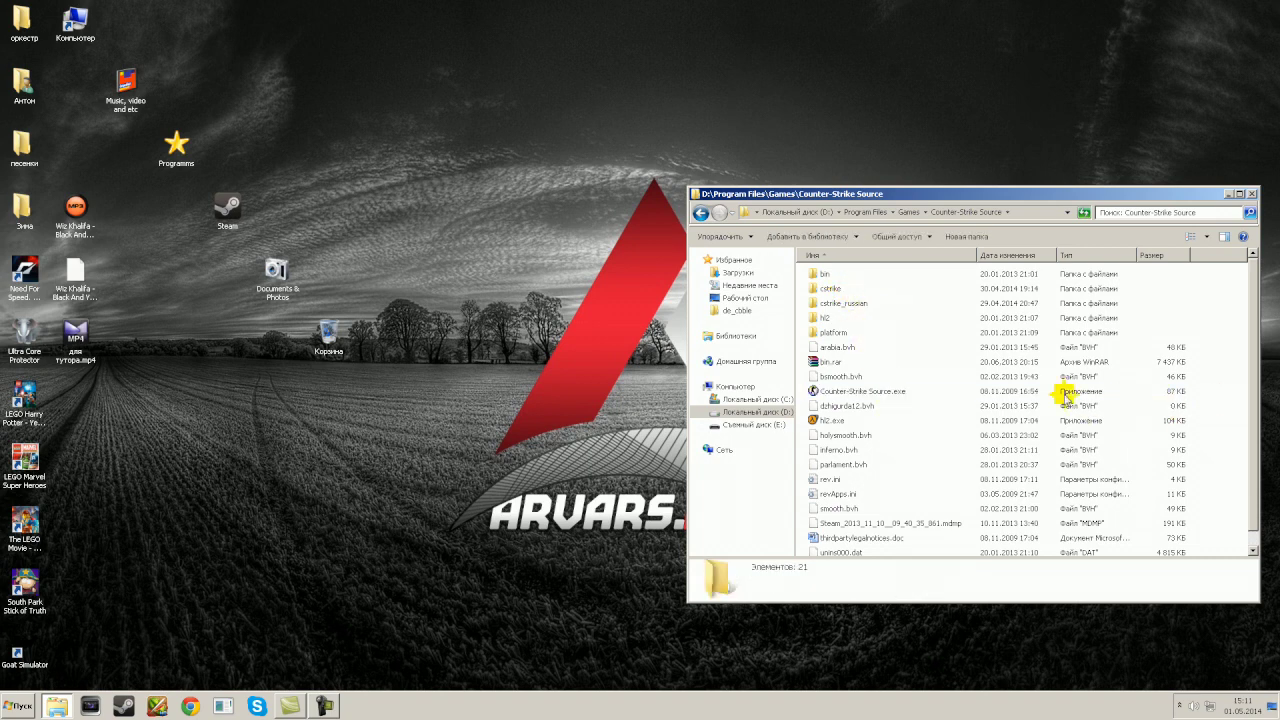
{"action": "left_click", "coordinate": [889, 393]}
{"action": "left_click", "coordinate": [1229, 364]}
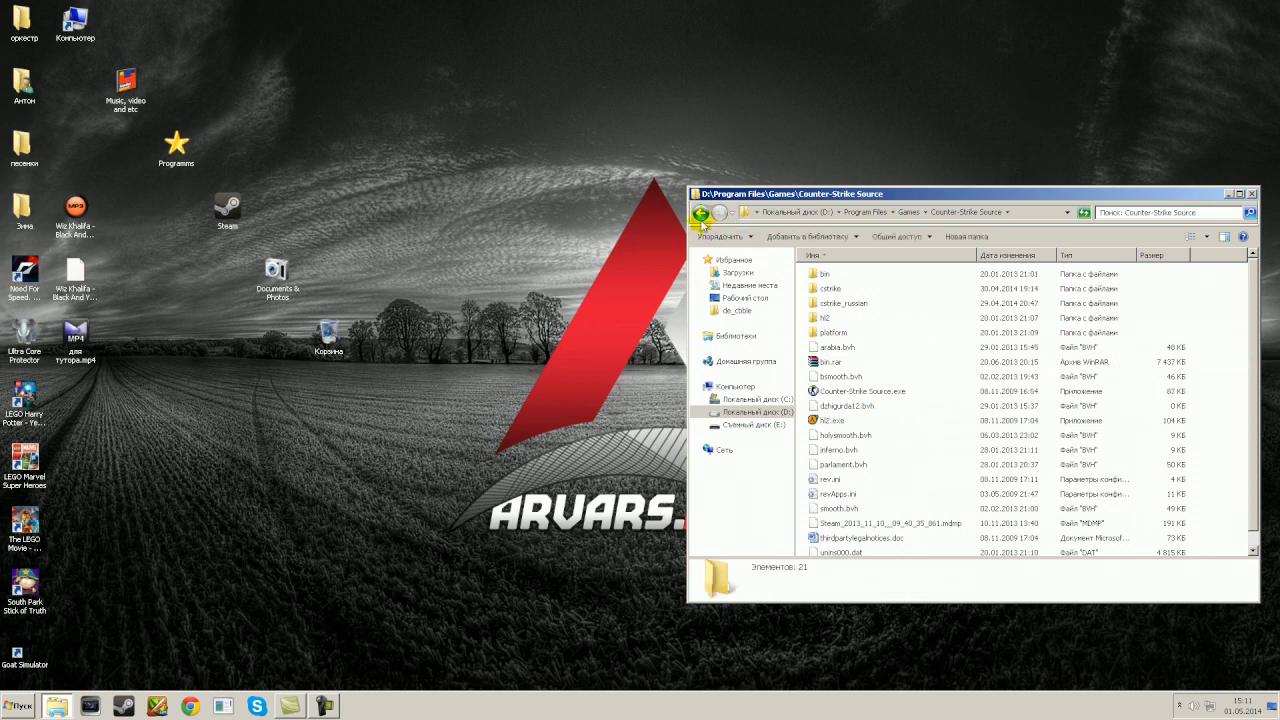
{"action": "left_click", "coordinate": [860, 391]}
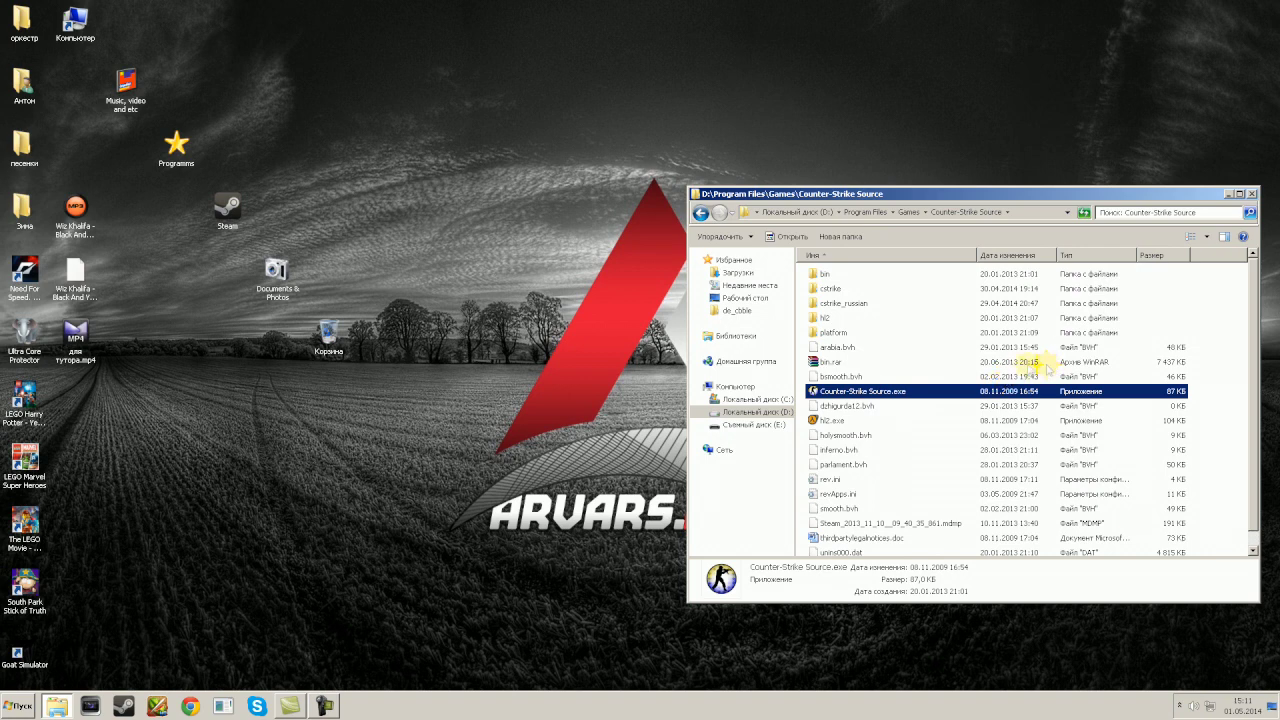
{"action": "double_click", "coordinate": [908, 391]}
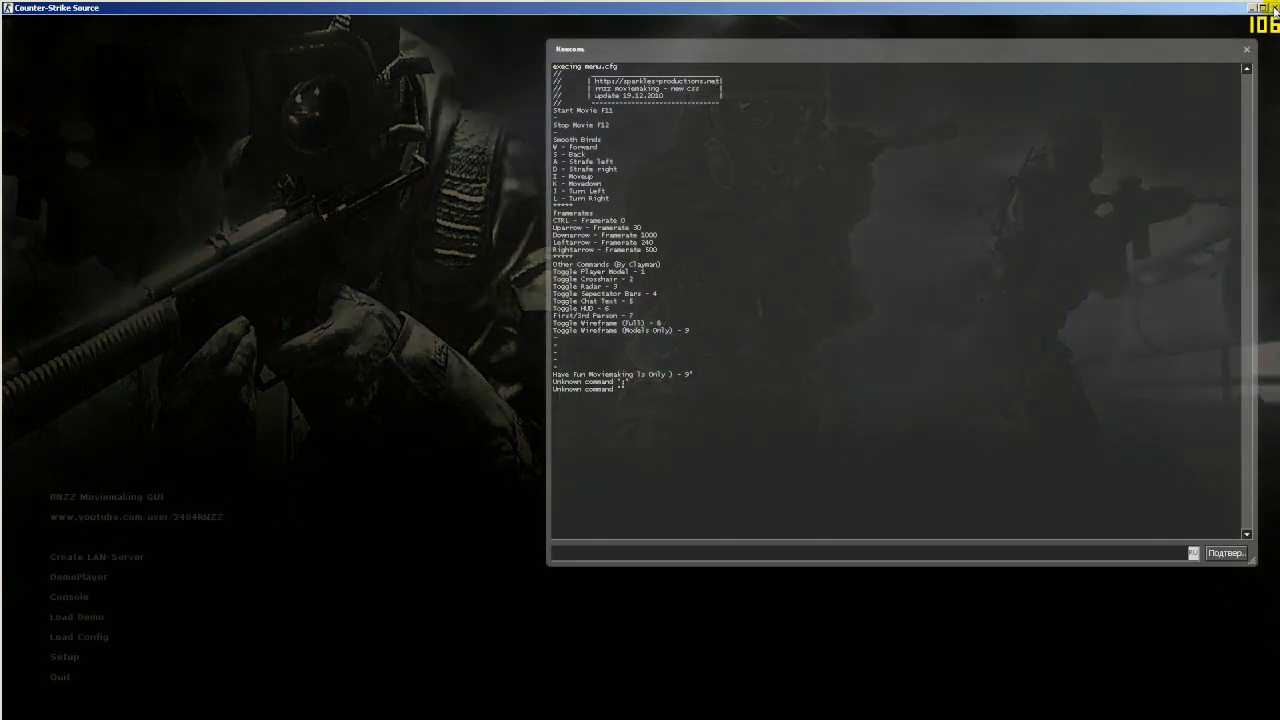
{"action": "left_click", "coordinate": [1272, 8]}
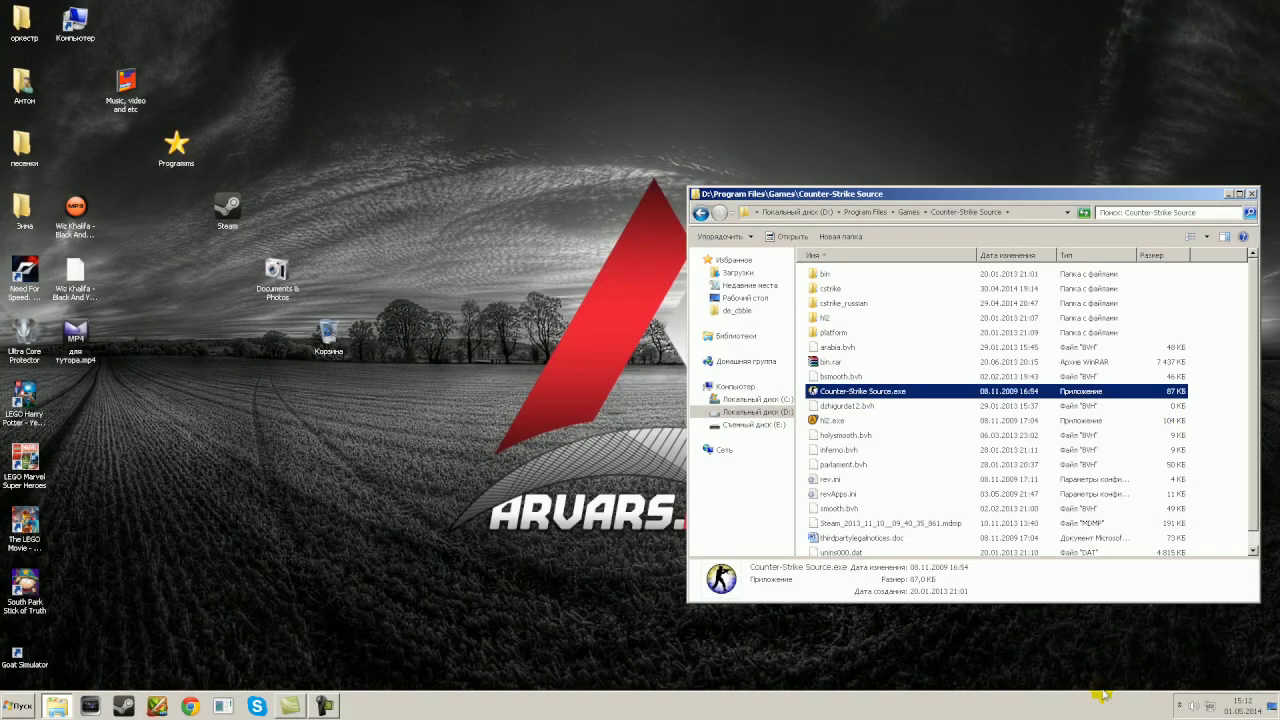
Step: Exit the frame-rate overlay utility running in the background and launch Counter-Strike Source.exe from the game folder
{"action": "left_click", "coordinate": [1180, 706]}
{"action": "right_click", "coordinate": [1157, 648]}
{"action": "left_click", "coordinate": [1130, 655]}
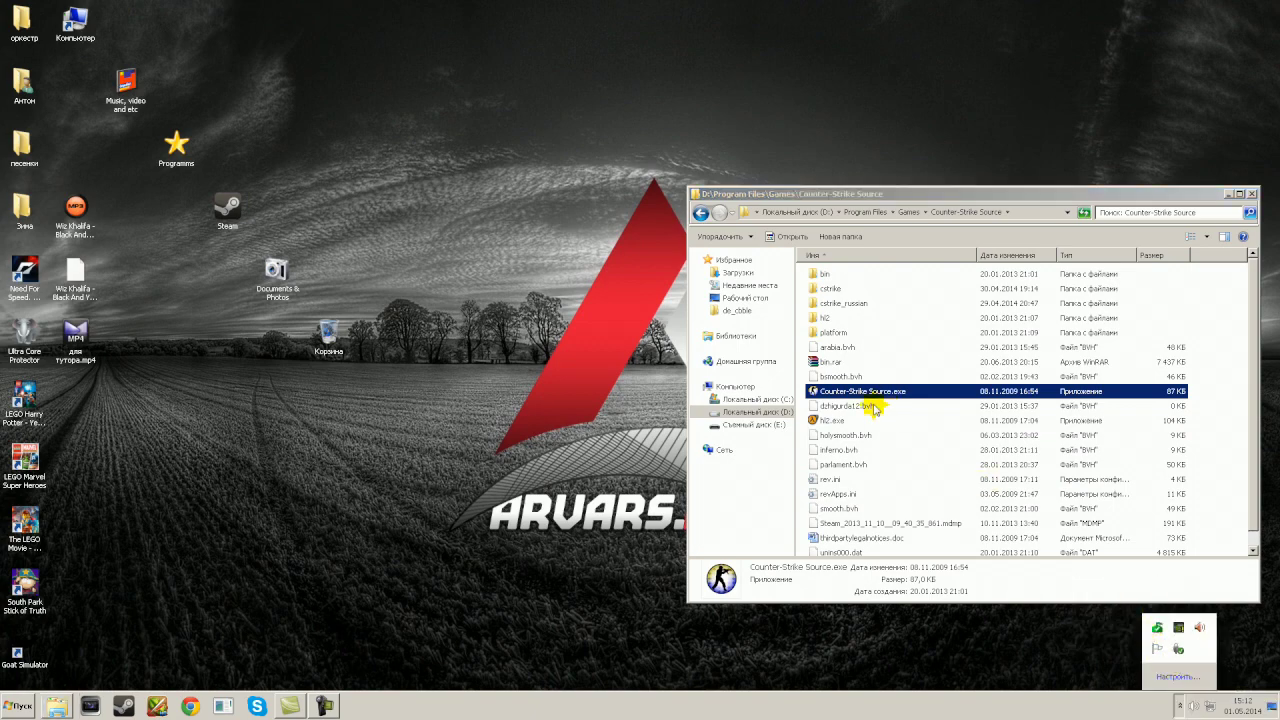
{"action": "left_click", "coordinate": [880, 397]}
{"action": "double_click", "coordinate": [880, 392]}
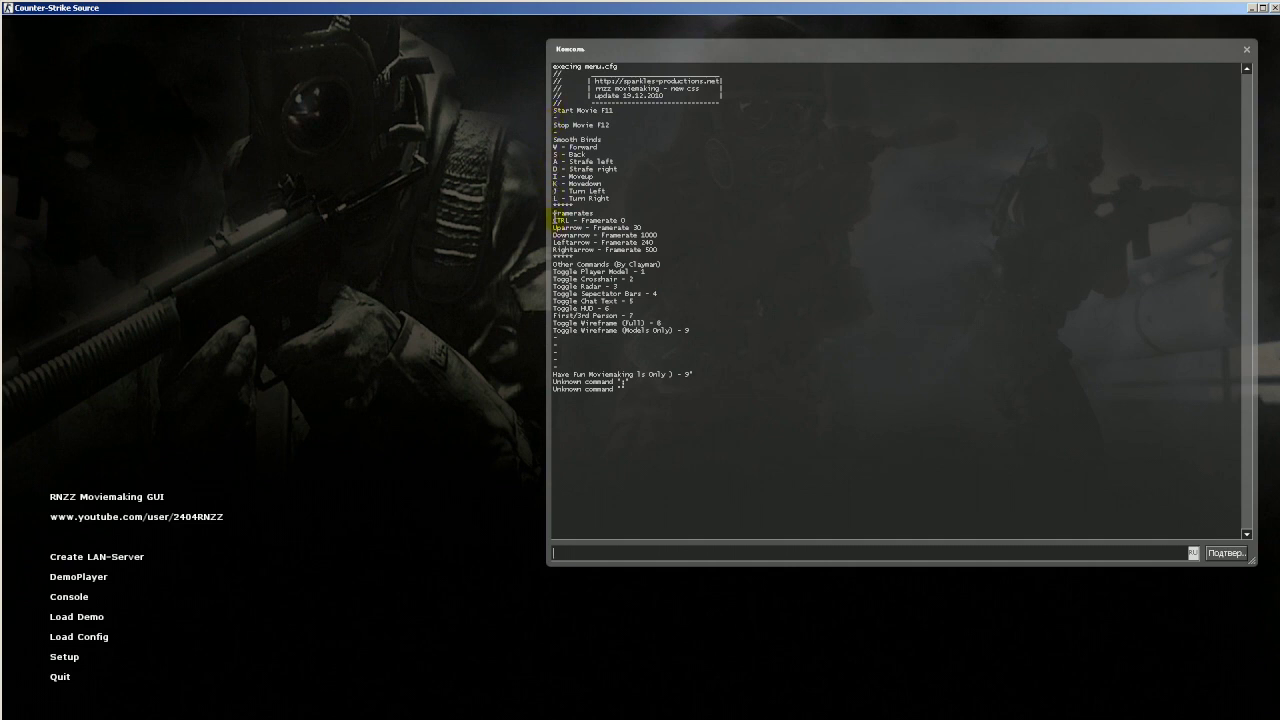
Step: Examine the framerate key bindings listed in the game console
{"action": "left_click_drag", "start_coordinate": [553, 212], "coordinate": [682, 248]}
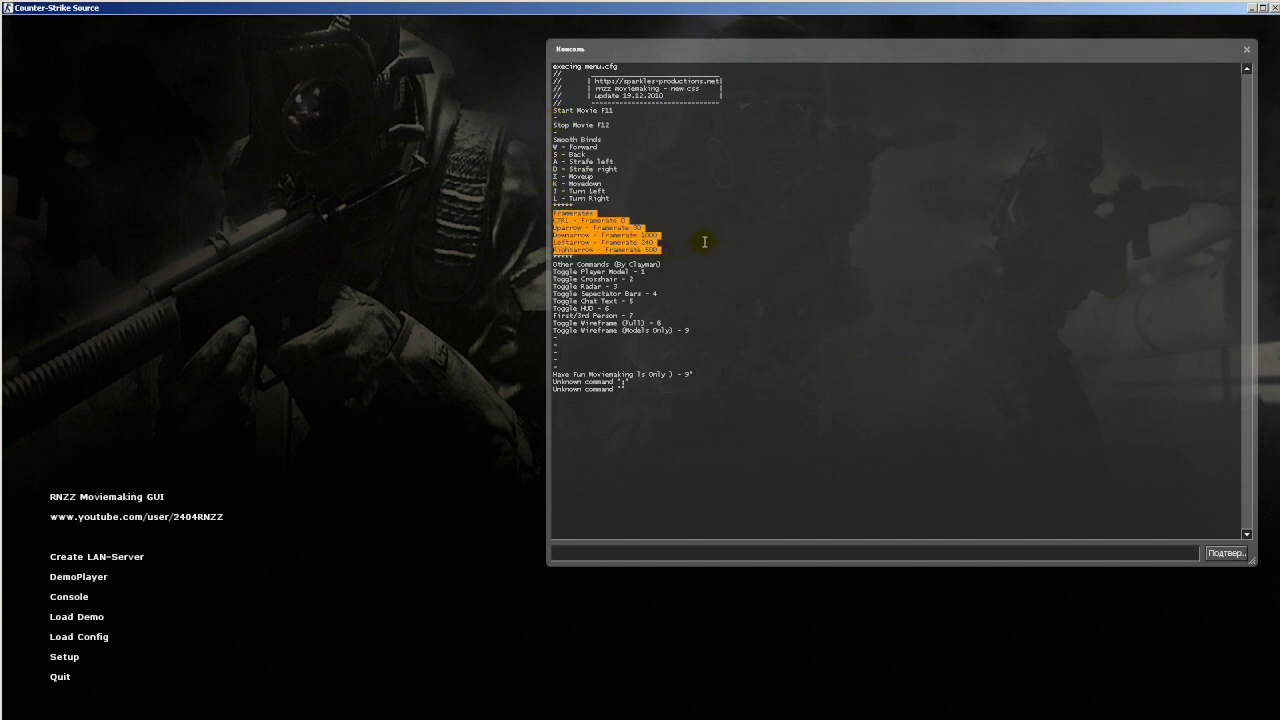
{"action": "left_click", "coordinate": [701, 241]}
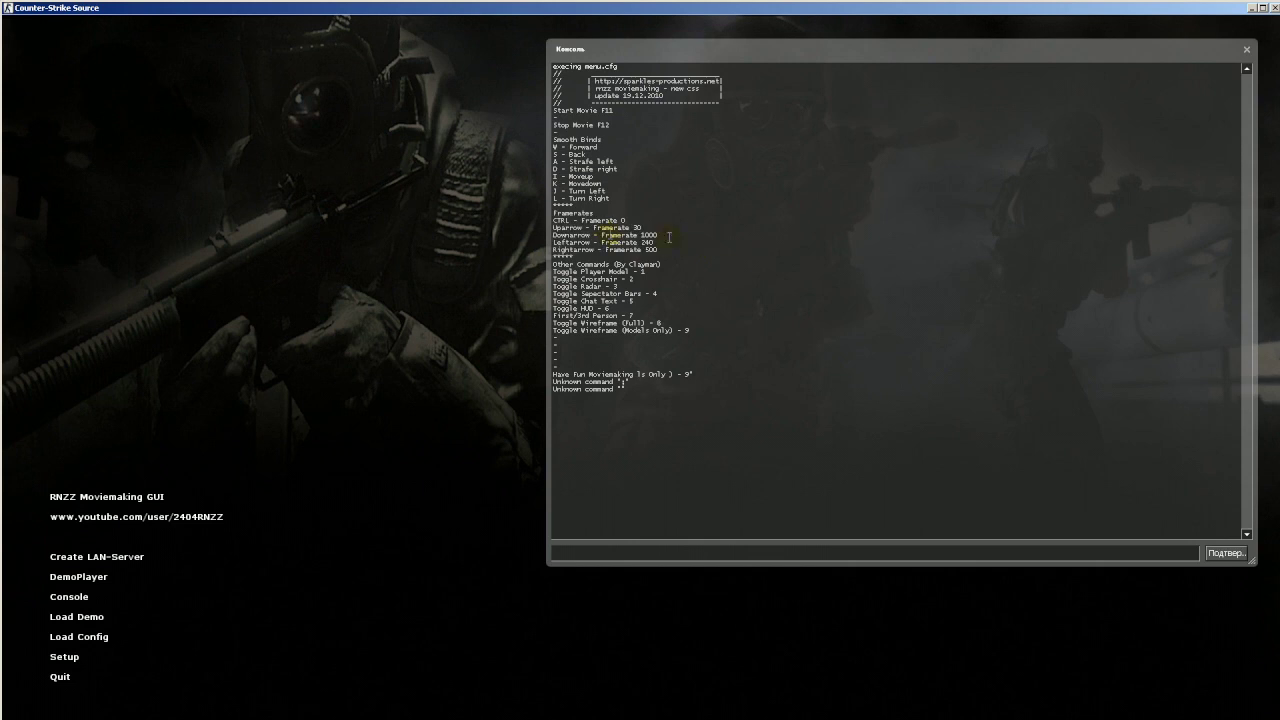
{"action": "left_click_drag", "start_coordinate": [663, 245], "coordinate": [596, 228]}
{"action": "left_click", "coordinate": [668, 252]}
{"action": "left_click", "coordinate": [678, 236]}
{"action": "left_click_drag", "start_coordinate": [643, 234], "coordinate": [553, 251]}
{"action": "left_click", "coordinate": [685, 257]}
{"action": "left_click", "coordinate": [104, 574]}
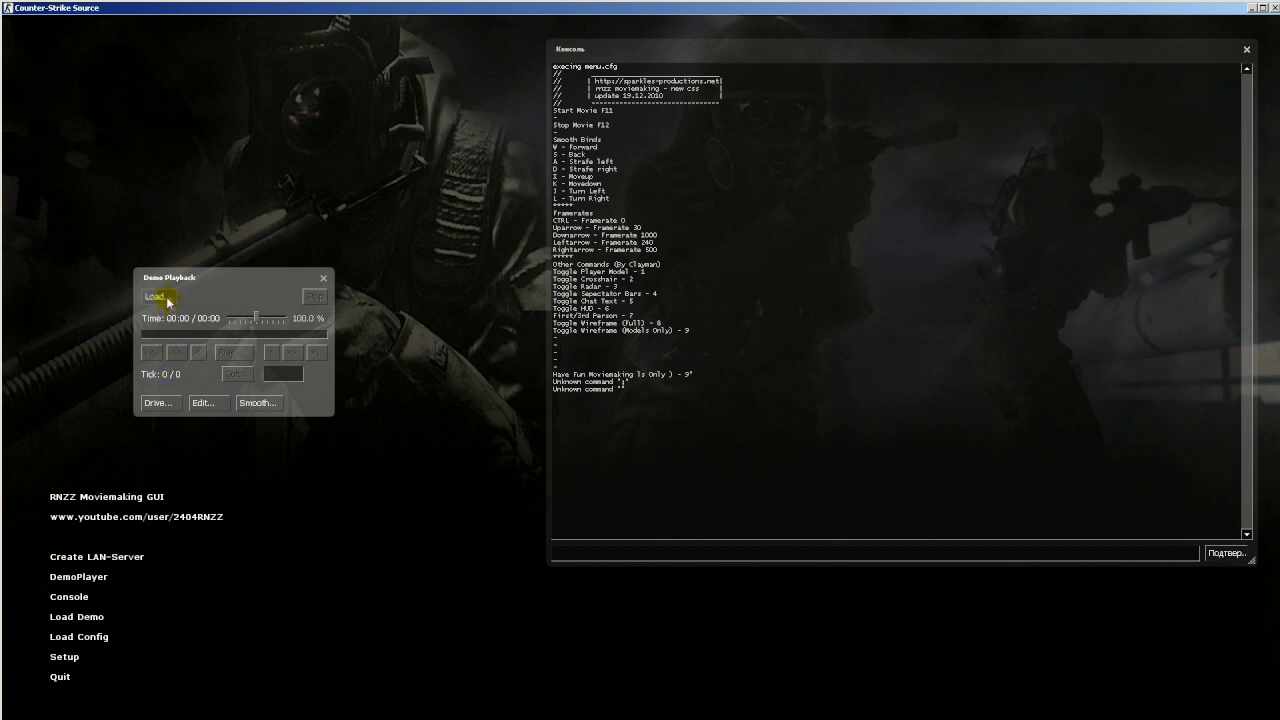
{"action": "left_click", "coordinate": [167, 299]}
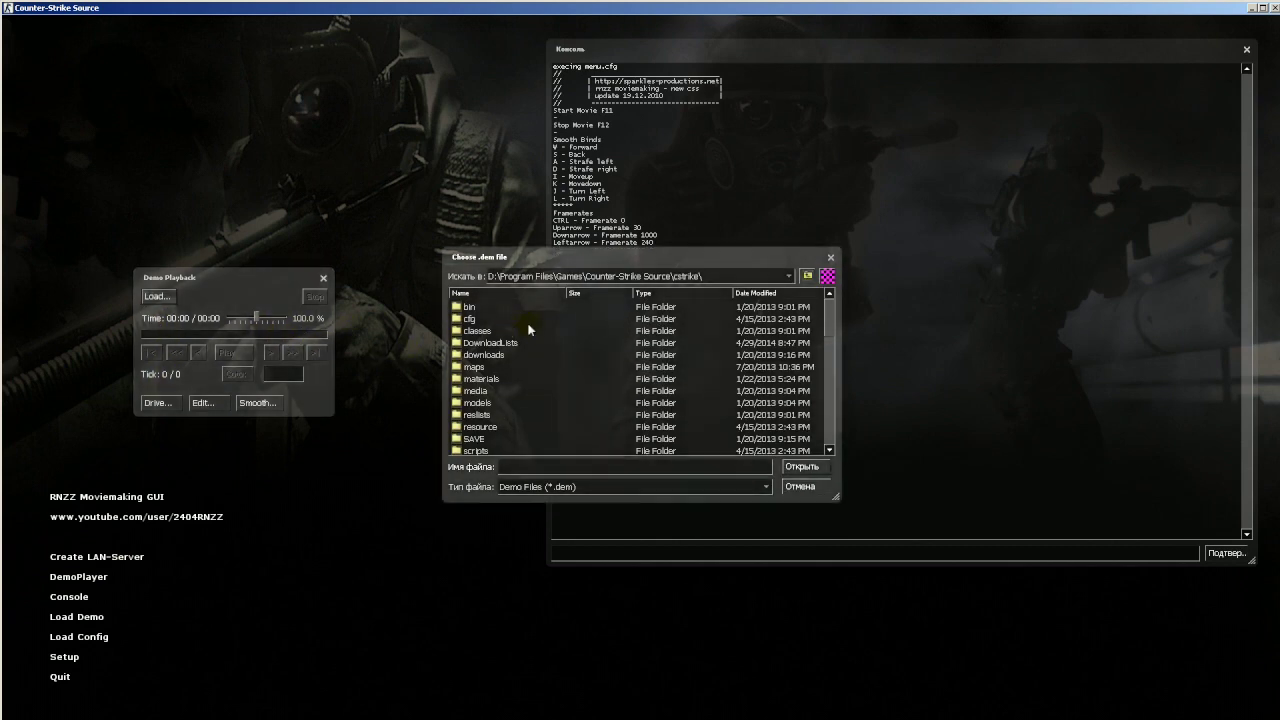
{"action": "scroll", "coordinate": [545, 372], "scroll_direction": "down", "scroll_amount": 8}
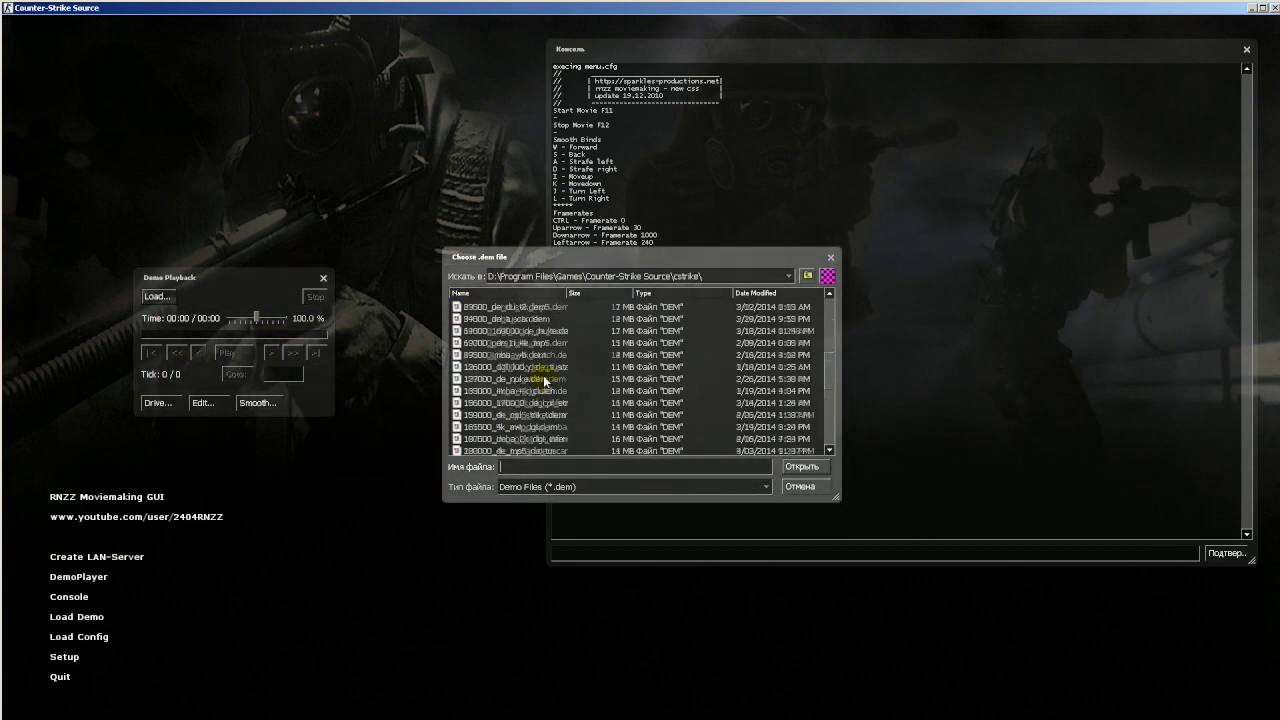
{"action": "scroll", "coordinate": [545, 378], "scroll_direction": "down", "scroll_amount": 5}
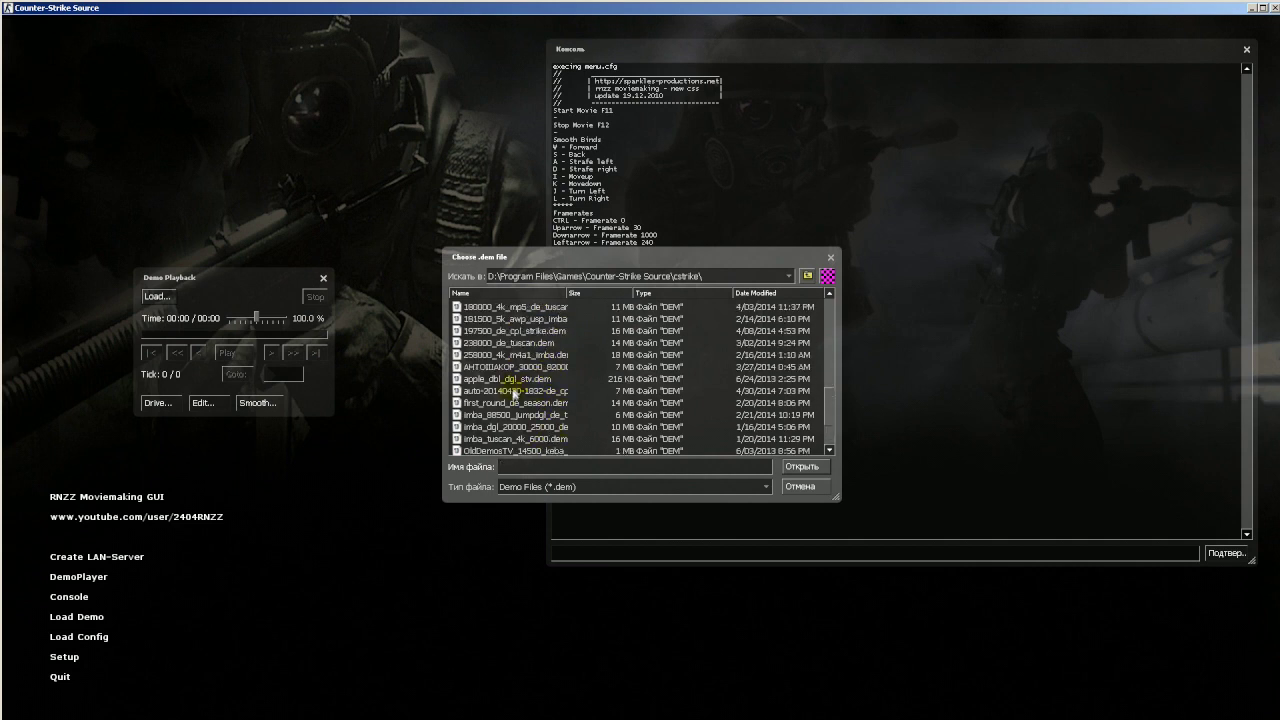
{"action": "left_click", "coordinate": [528, 391]}
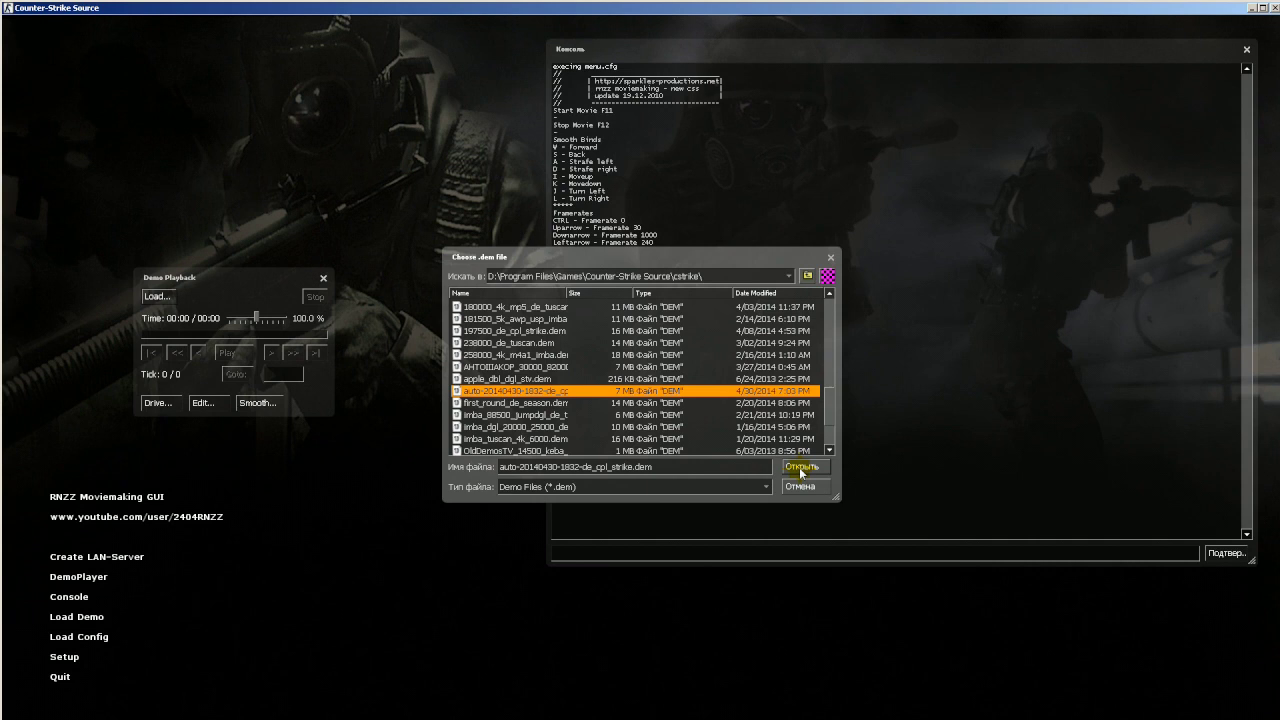
{"action": "scroll", "coordinate": [712, 404], "scroll_direction": "down", "scroll_amount": 2}
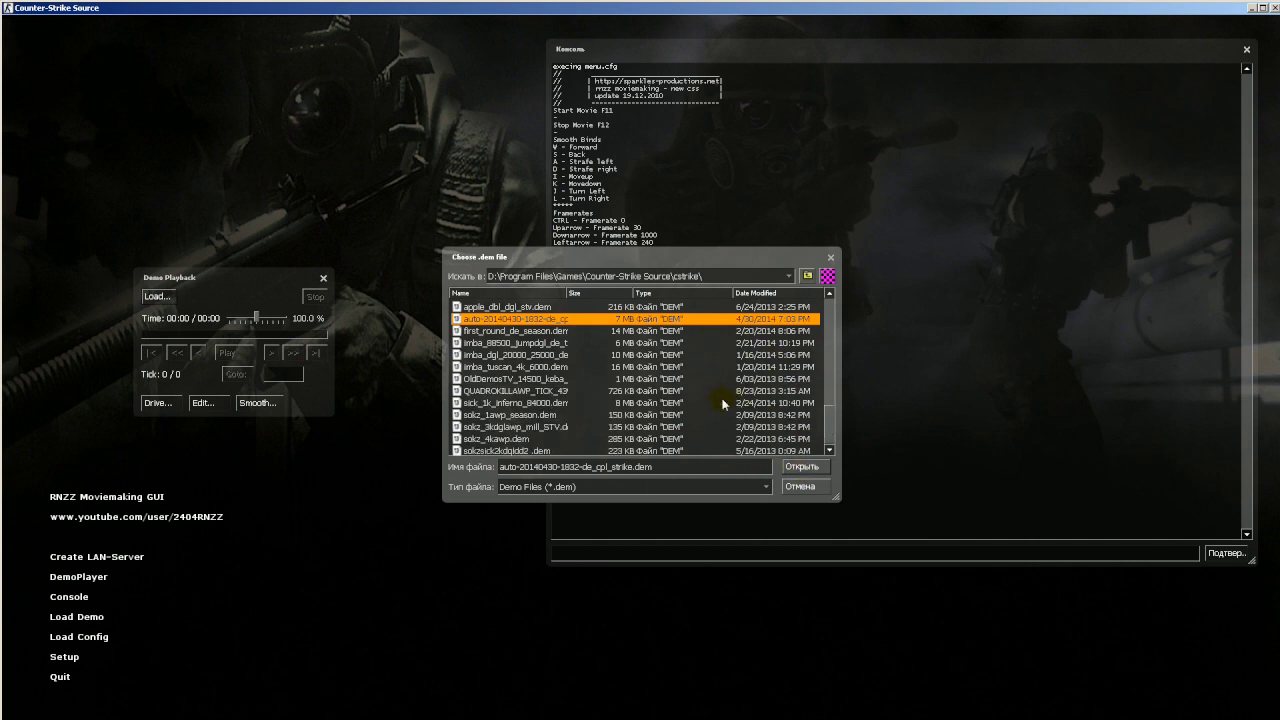
{"action": "left_click", "coordinate": [796, 466]}
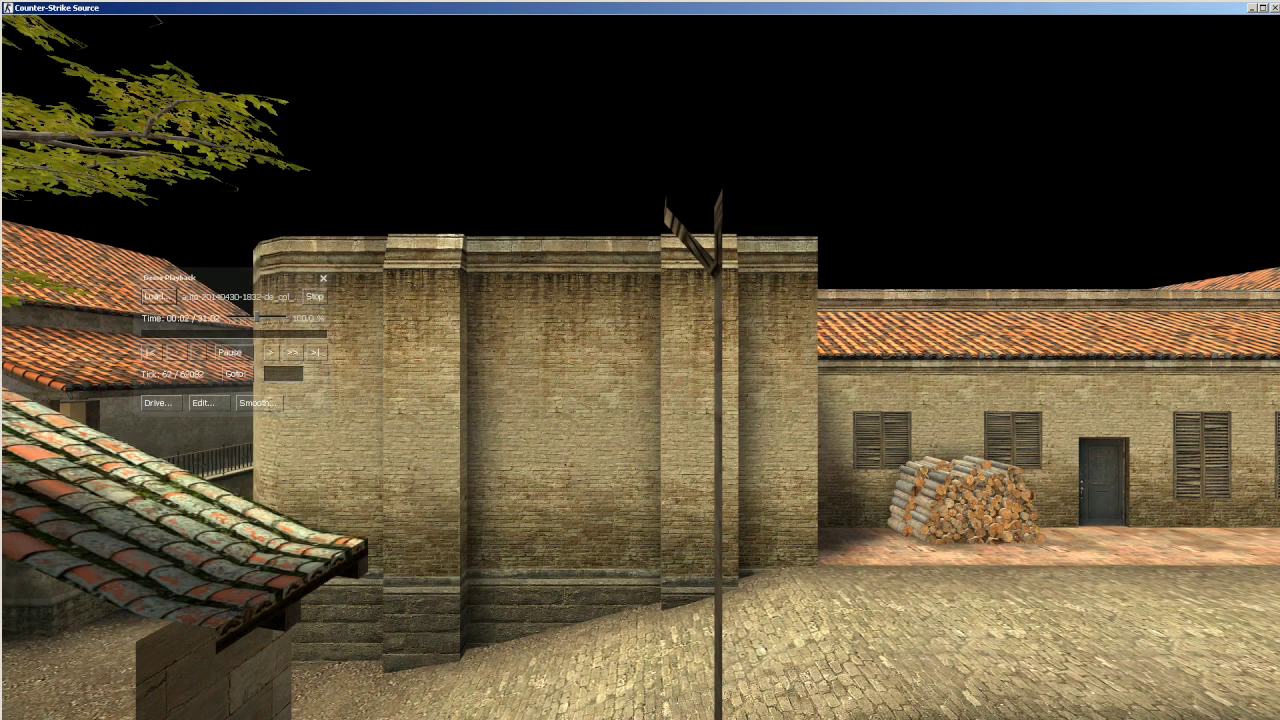
Step: Pause the demo playback and jump to tick 13700
{"action": "left_click", "coordinate": [230, 352]}
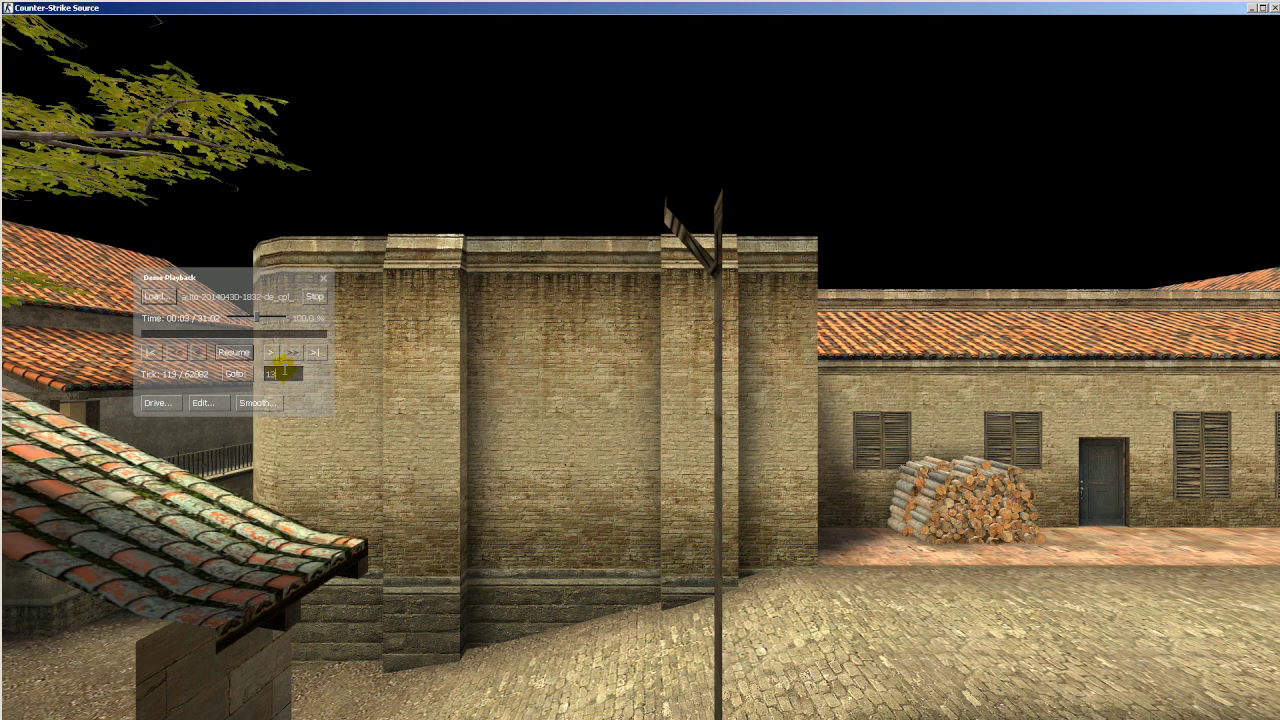
{"action": "left_click", "coordinate": [283, 371]}
{"action": "type", "text": "13700"}
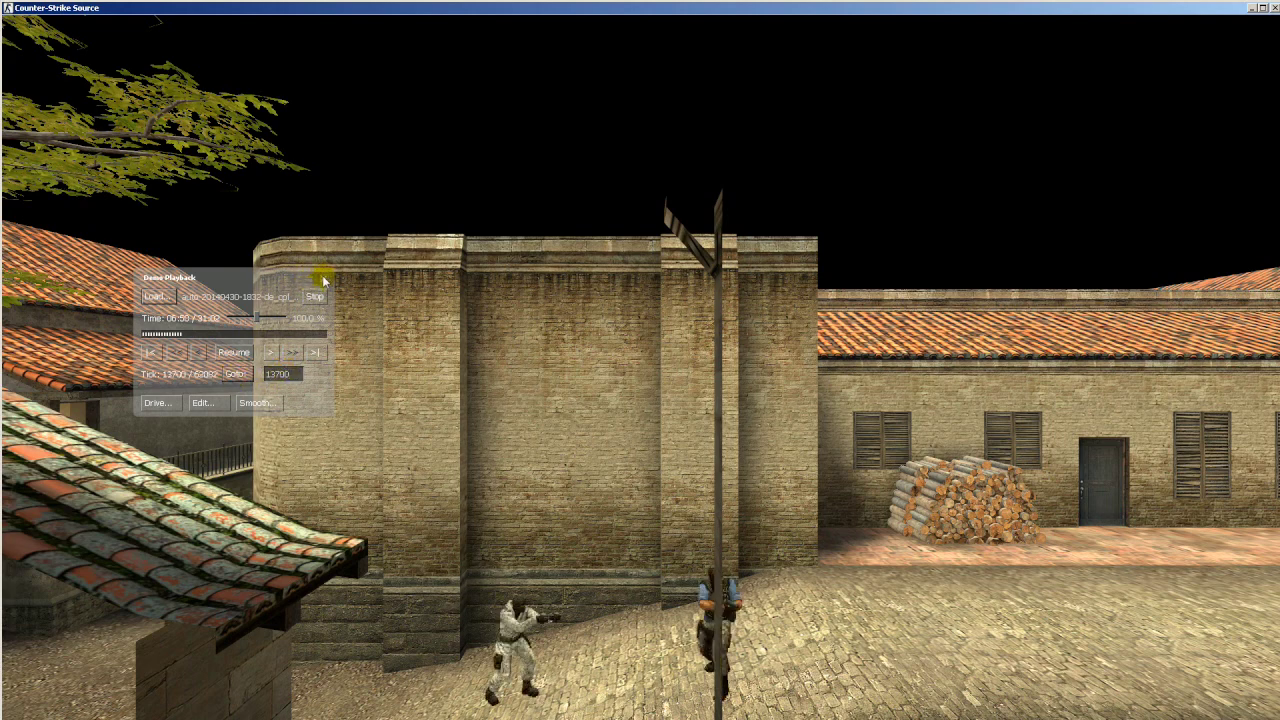
Step: Show the demo from the player's first-person view, resume playback and hide the playback controls
{"action": "left_click", "coordinate": [325, 279]}
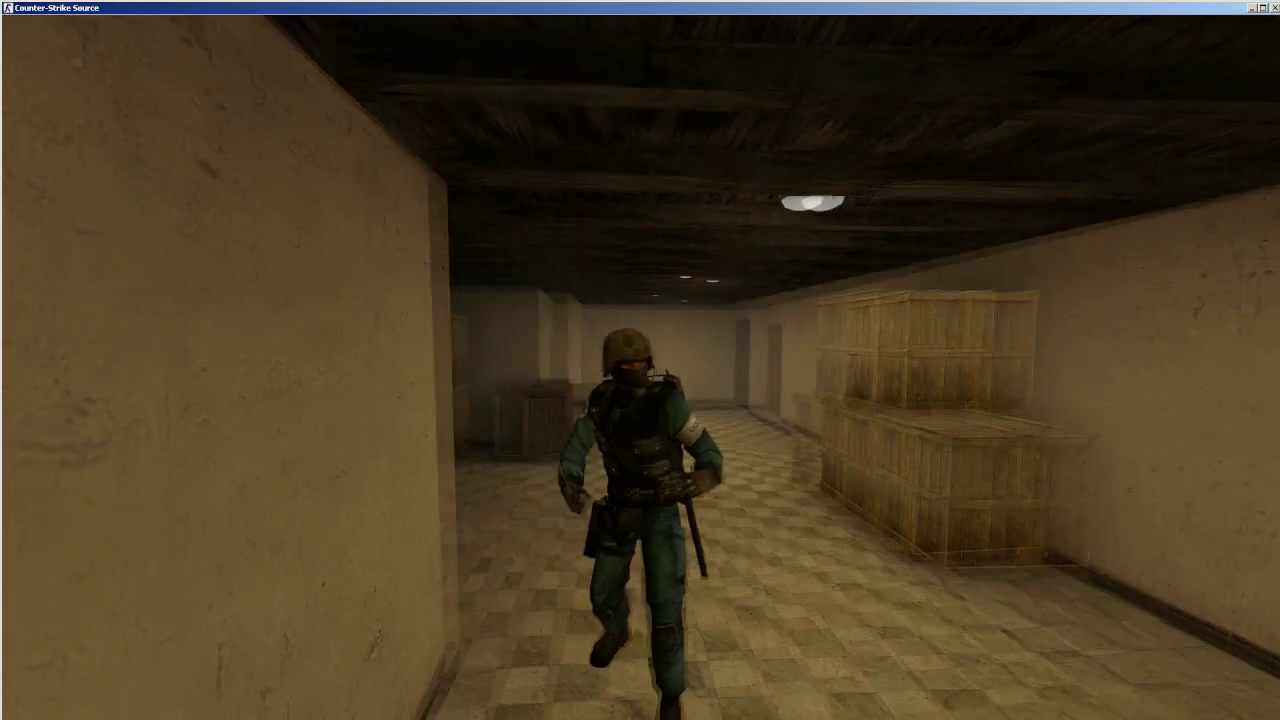
{"action": "key", "text": "shift+F2"}
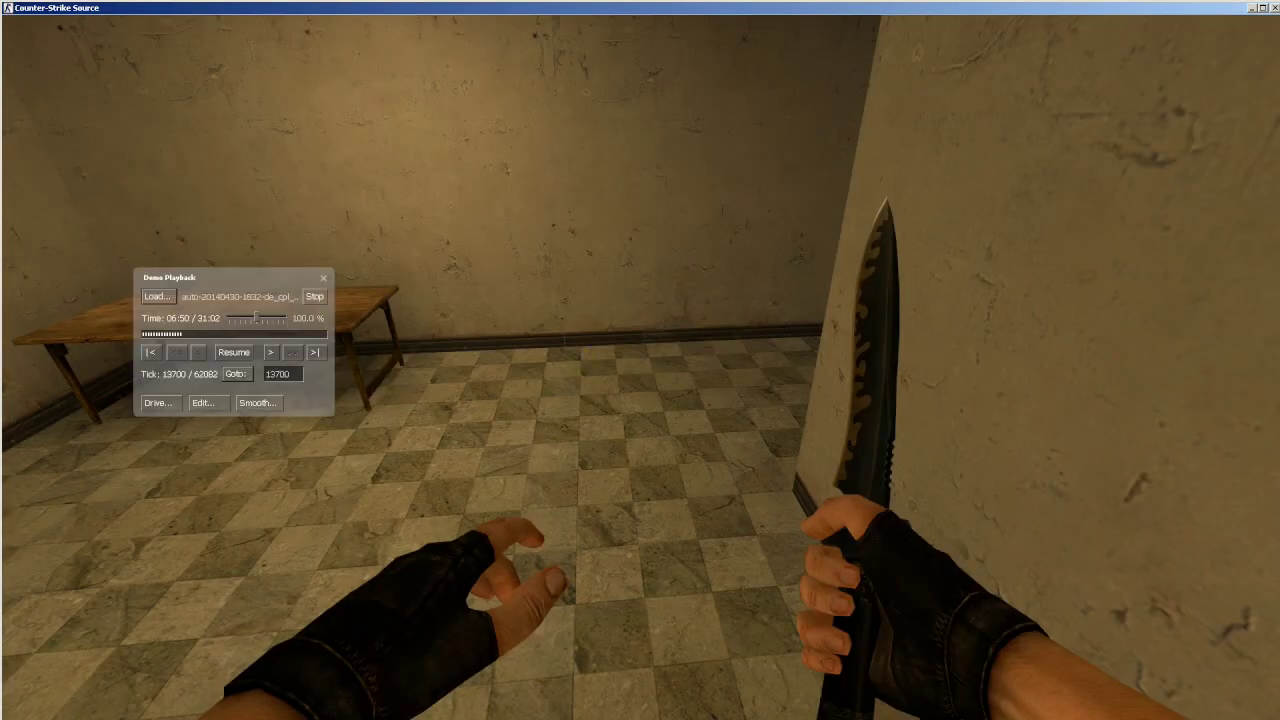
{"action": "left_click", "coordinate": [233, 352]}
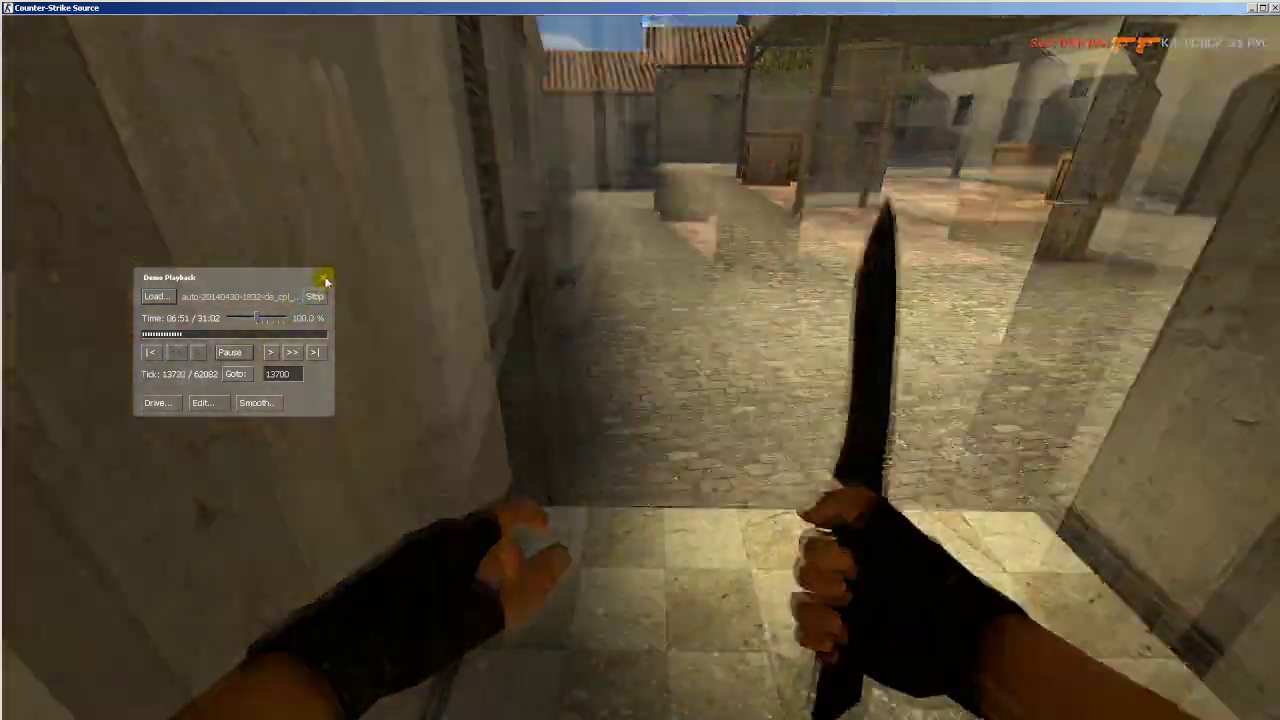
{"action": "left_click", "coordinate": [323, 277]}
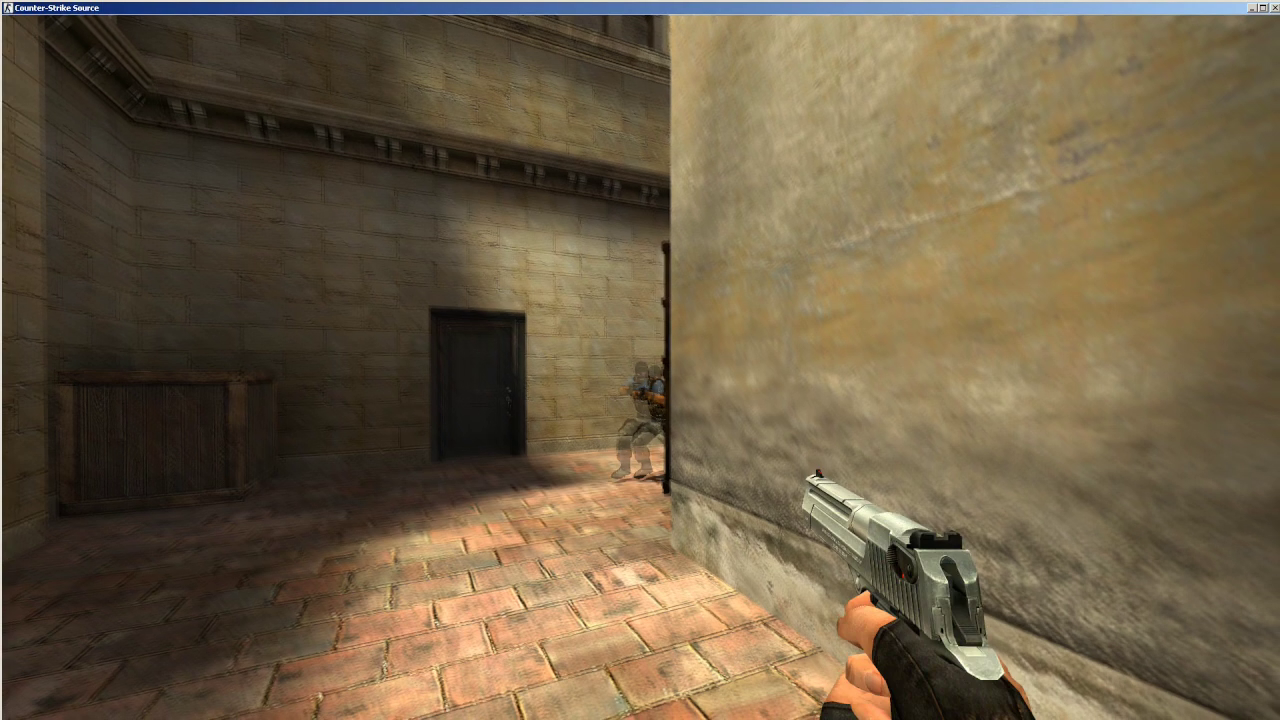
{"action": "left_click", "coordinate": [640, 360]}
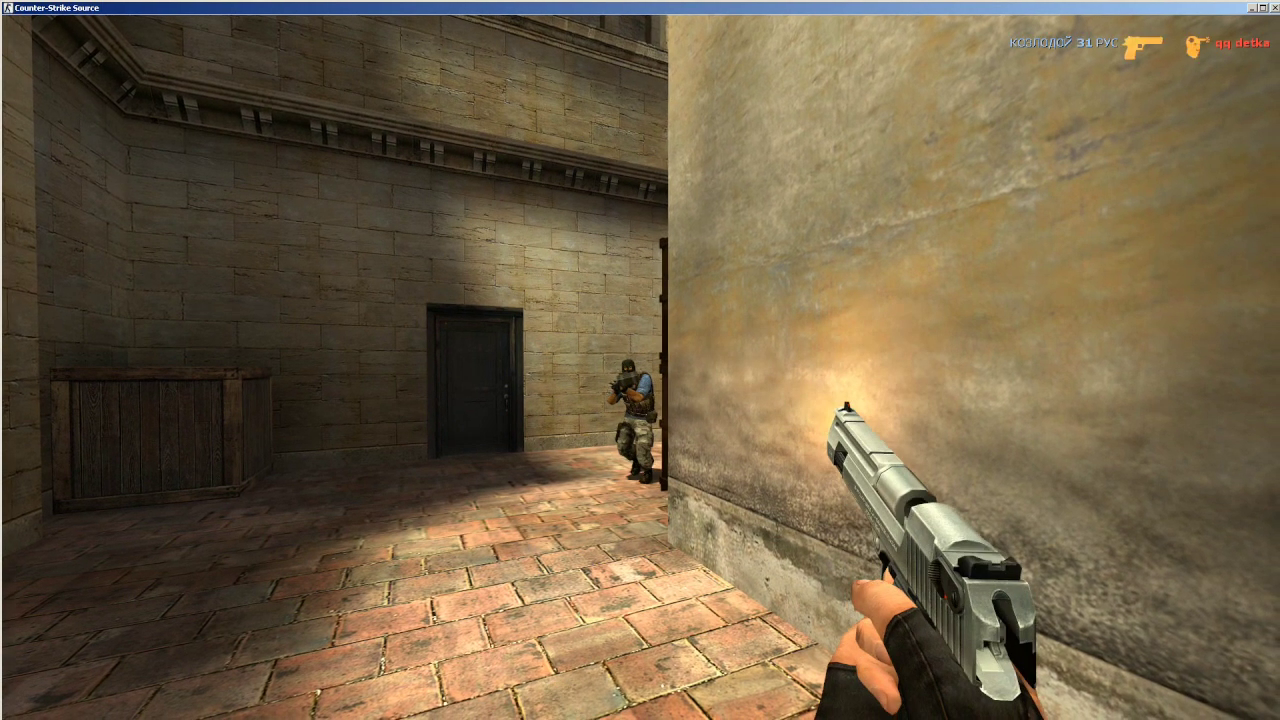
{"action": "left_click", "coordinate": [640, 360]}
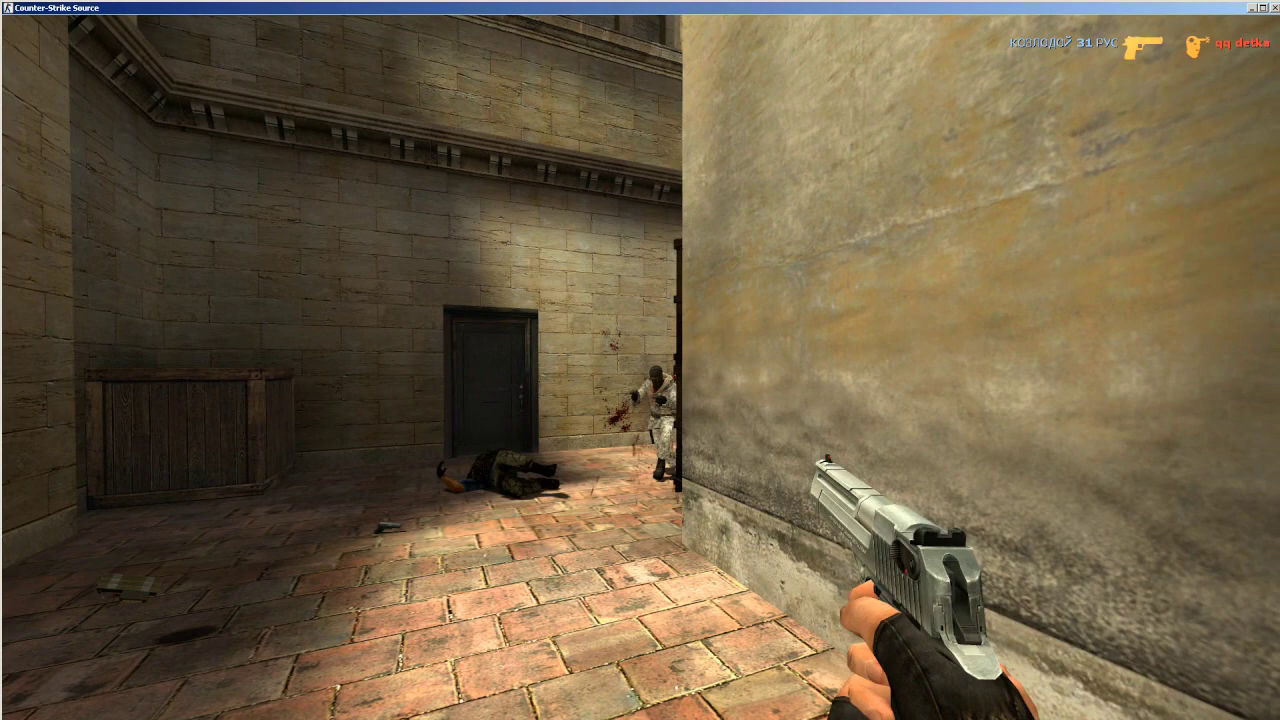
{"action": "left_click", "coordinate": [640, 360]}
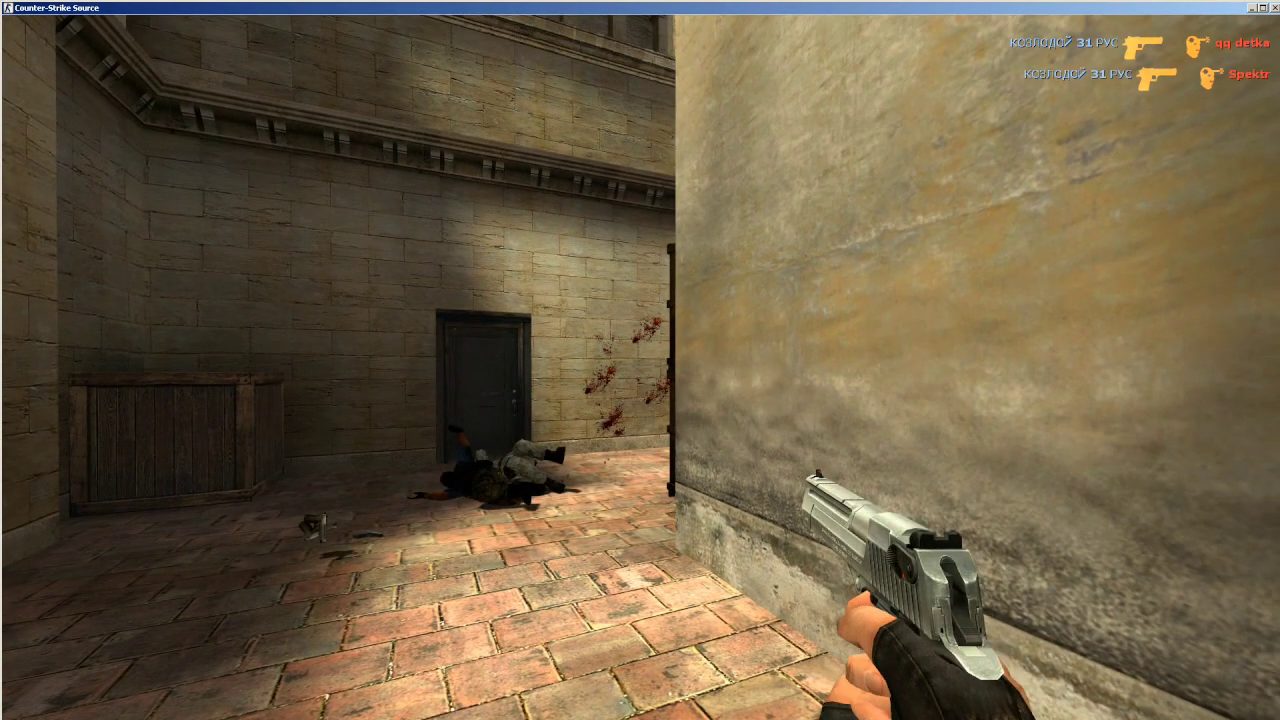
{"action": "left_click", "coordinate": [640, 360]}
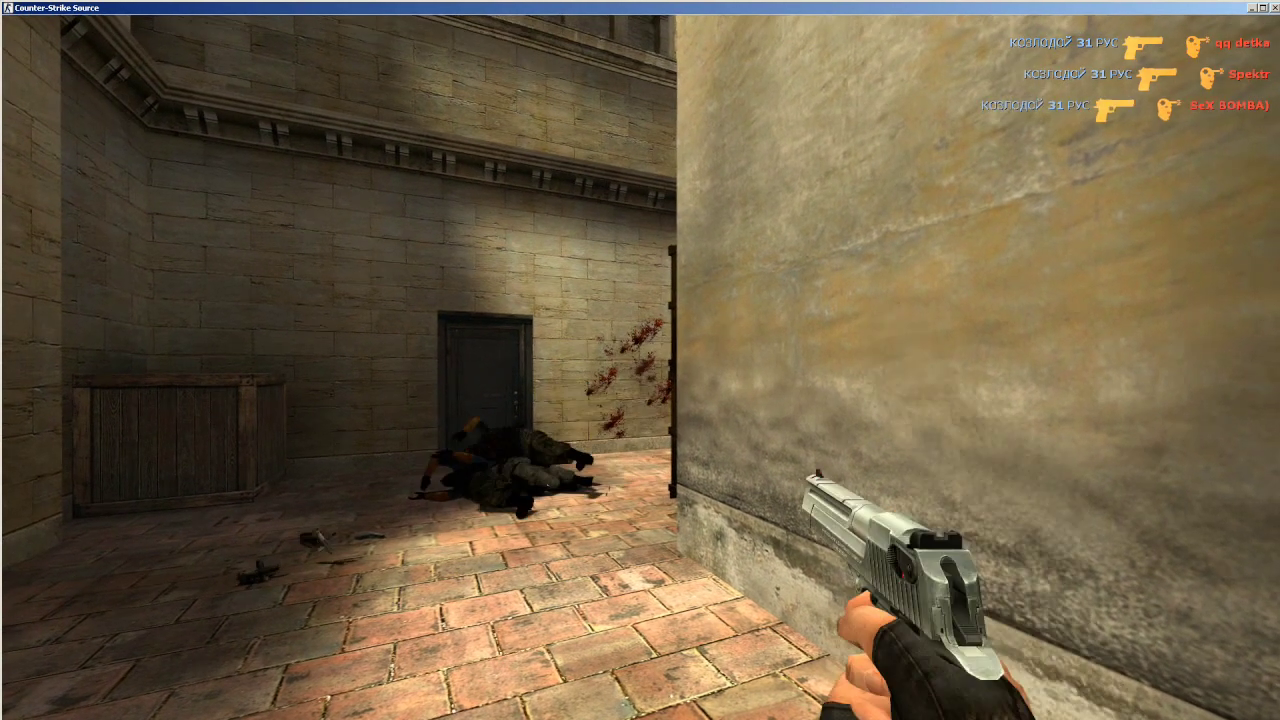
{"action": "left_click", "coordinate": [640, 360]}
{"action": "left_click", "coordinate": [640, 360]}
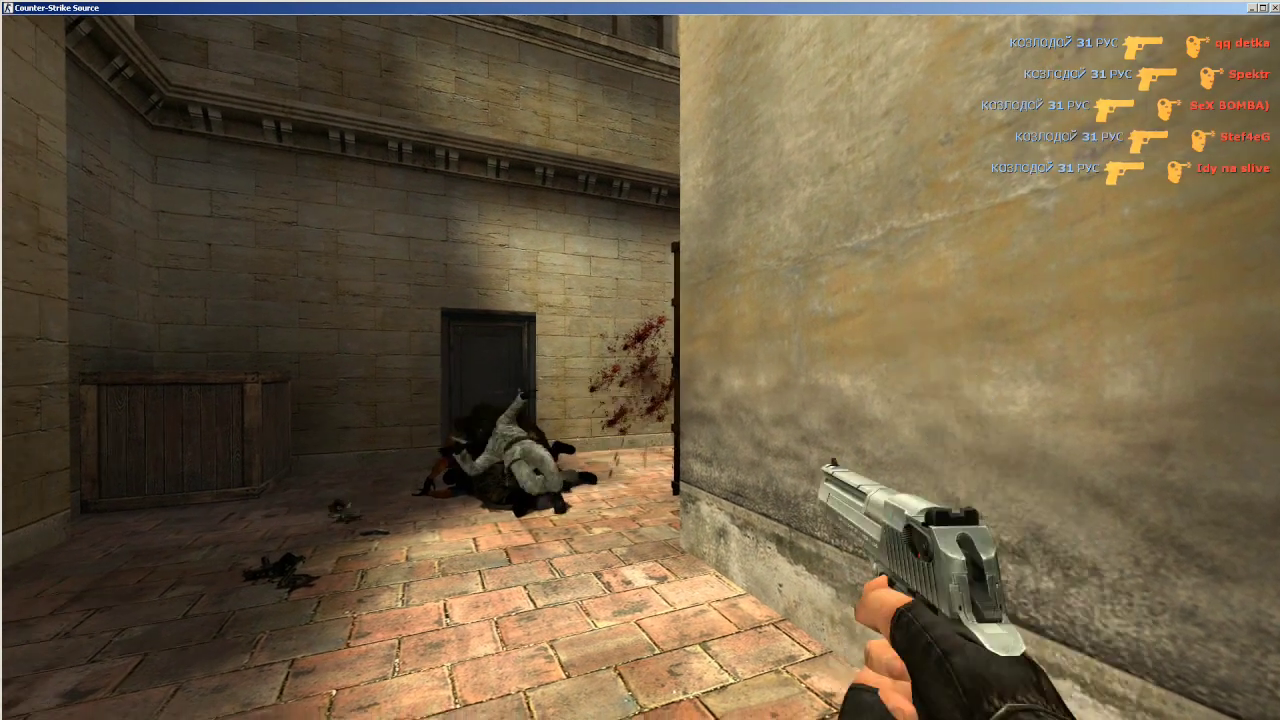
{"action": "key", "text": "w"}
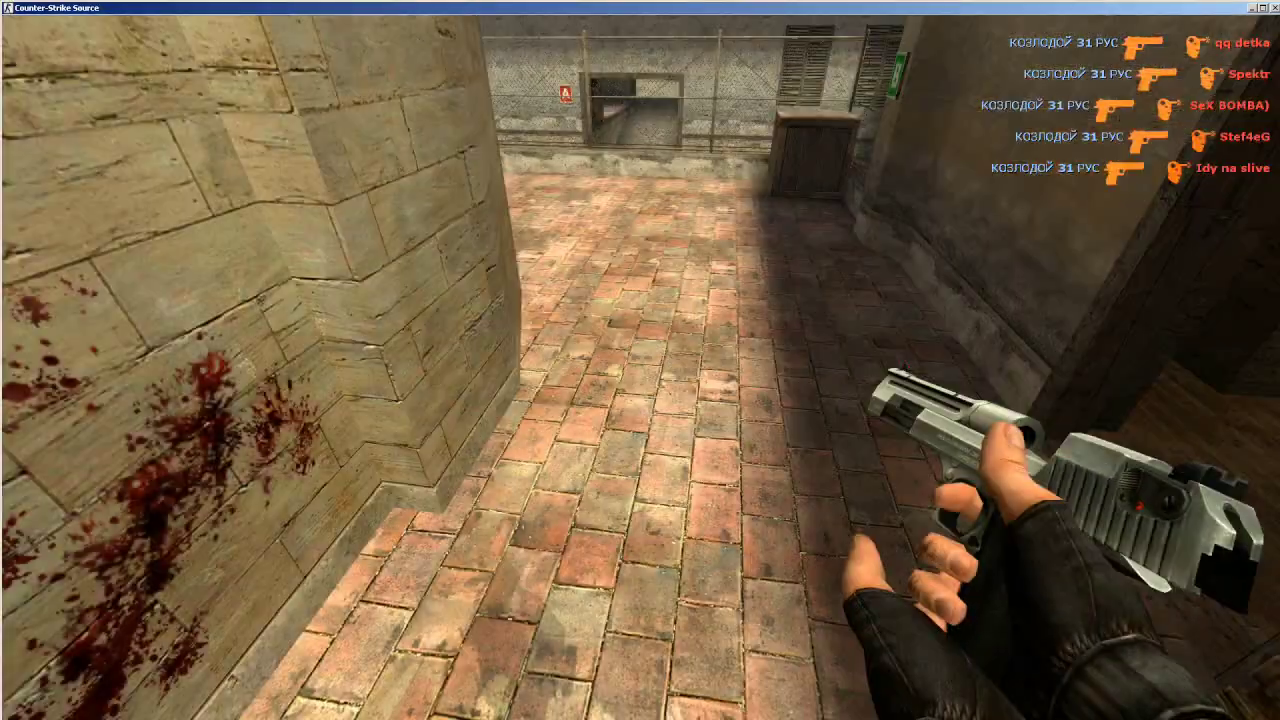
{"action": "key", "text": "3"}
{"action": "key", "text": "w"}
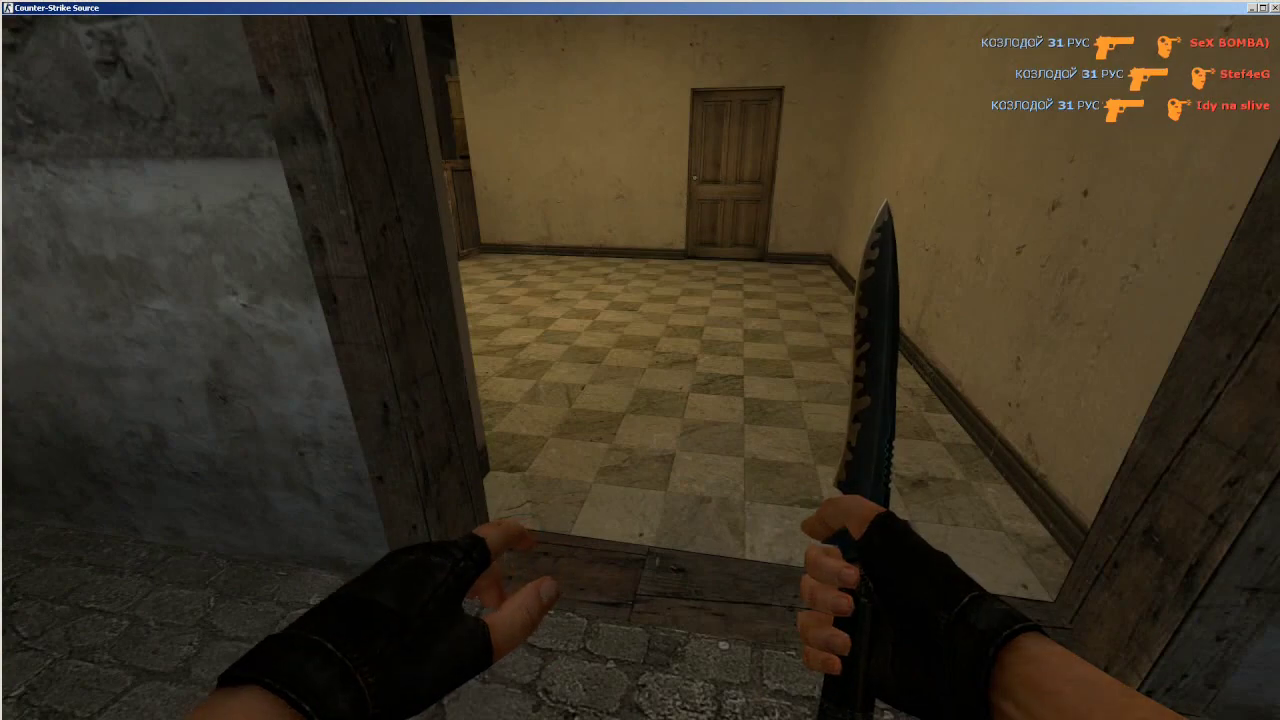
{"action": "key", "text": "w"}
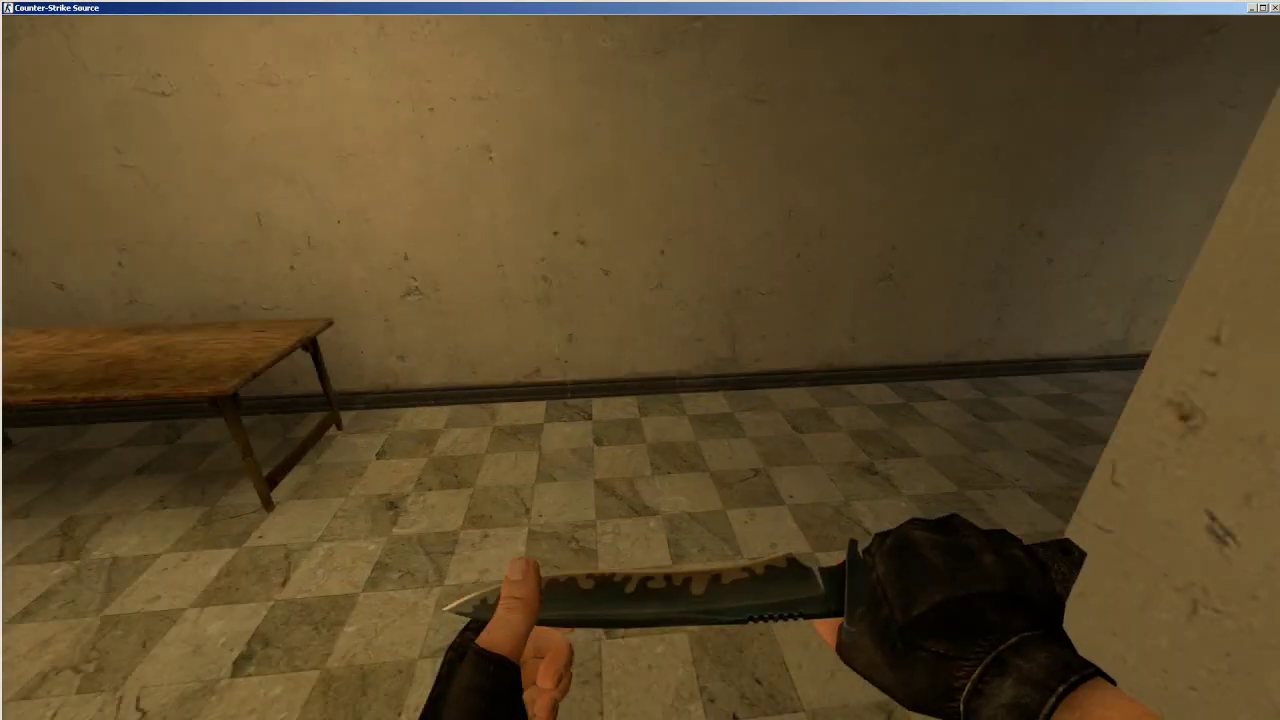
Step: Disconnect from the demo and close Counter-Strike Source
{"action": "key", "text": "grave"}
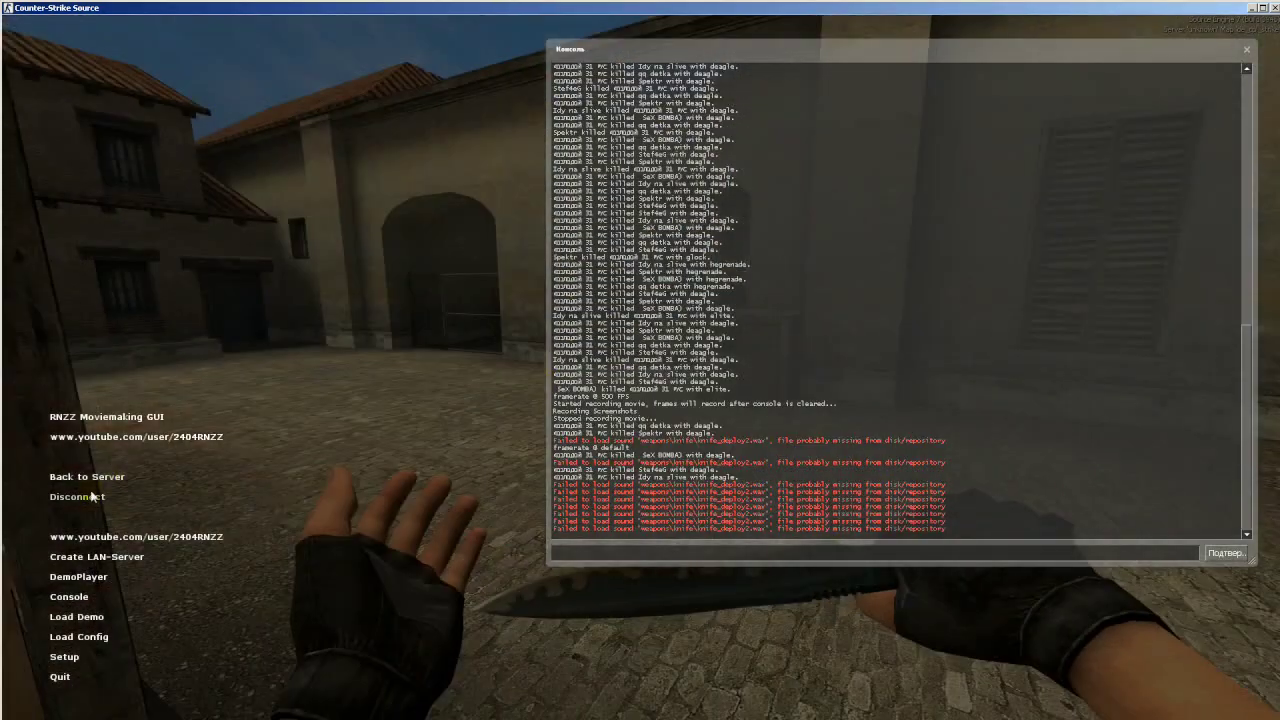
{"action": "left_click", "coordinate": [77, 496]}
{"action": "left_click", "coordinate": [1274, 9]}
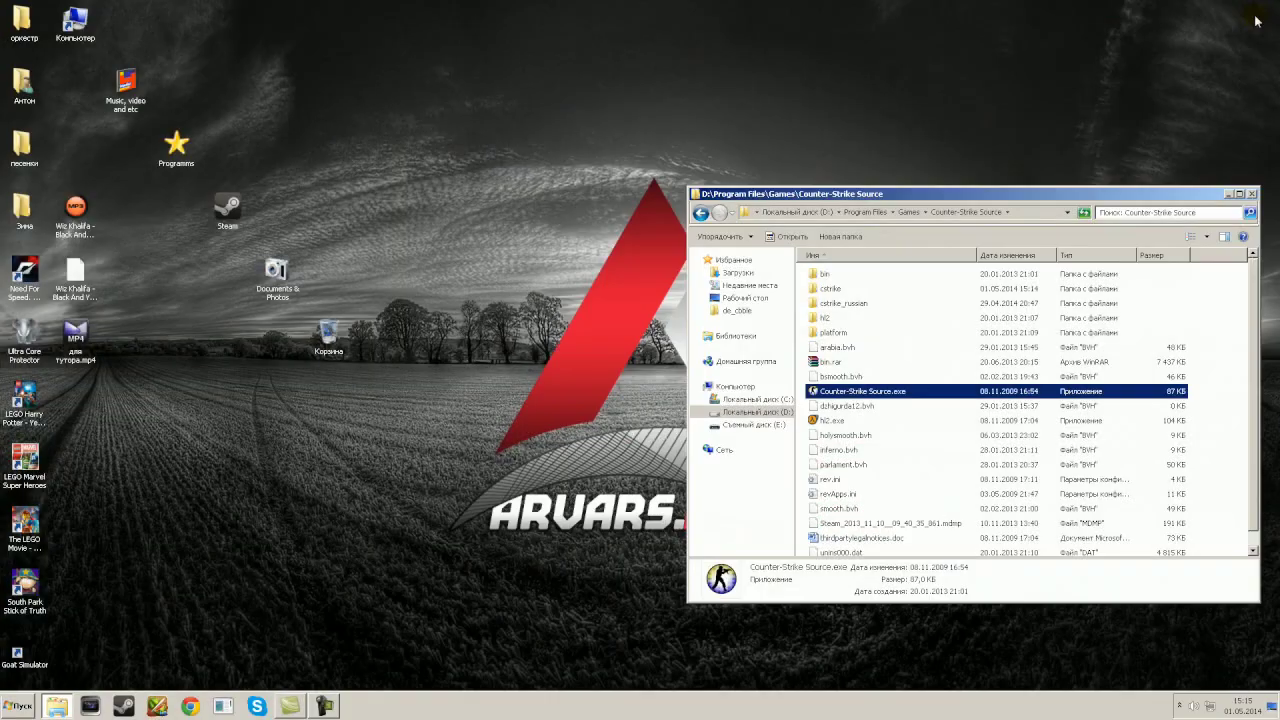
Step: Open the cstrike folder in the game directory and look through the numbered TGA frame images
{"action": "double_click", "coordinate": [830, 288]}
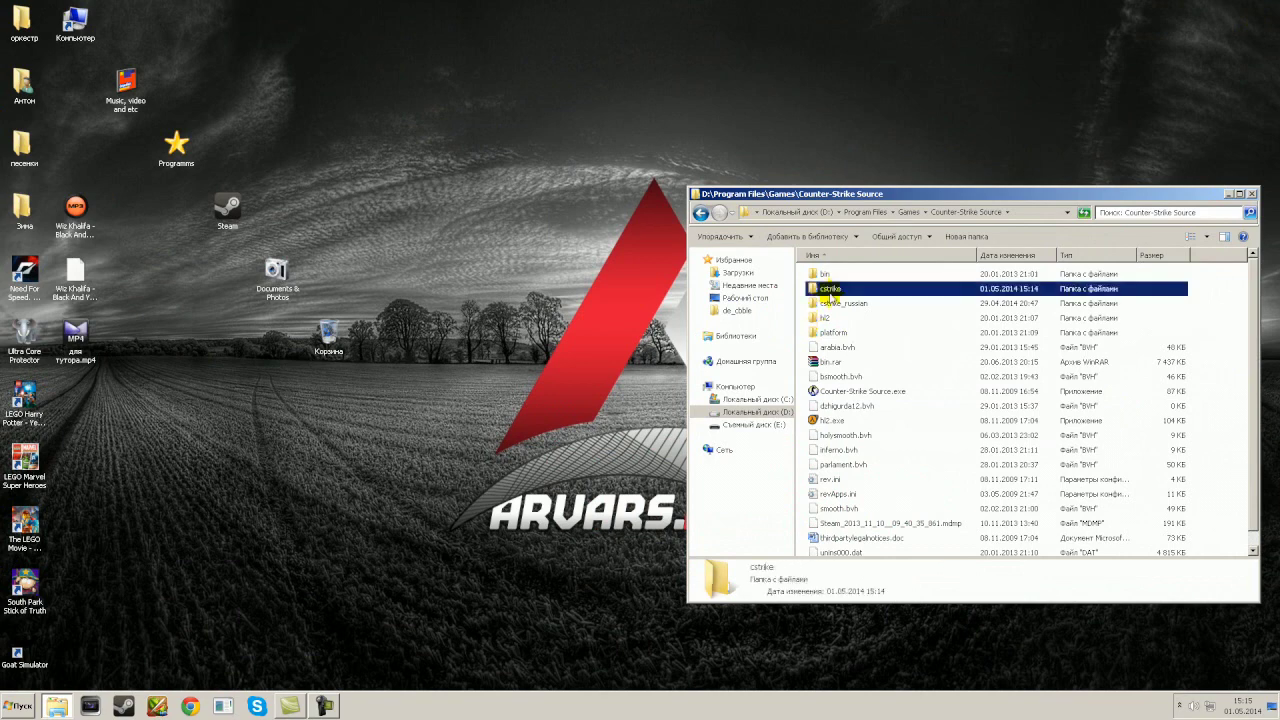
{"action": "scroll", "coordinate": [894, 349], "scroll_direction": "down", "scroll_amount": 5}
{"action": "scroll", "coordinate": [888, 350], "scroll_direction": "down", "scroll_amount": 10}
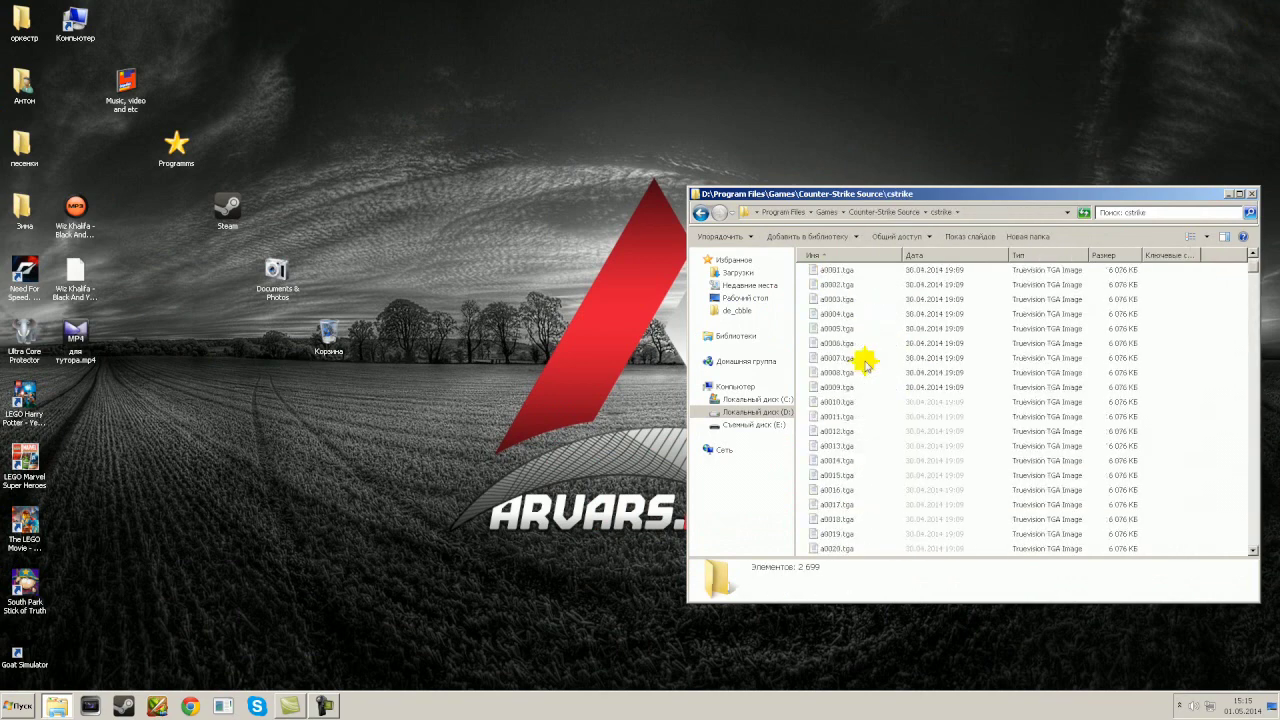
{"action": "scroll", "coordinate": [865, 360], "scroll_direction": "up", "scroll_amount": 6}
{"action": "scroll", "coordinate": [865, 360], "scroll_direction": "down", "scroll_amount": 10}
{"action": "scroll", "coordinate": [866, 365], "scroll_direction": "down", "scroll_amount": 8}
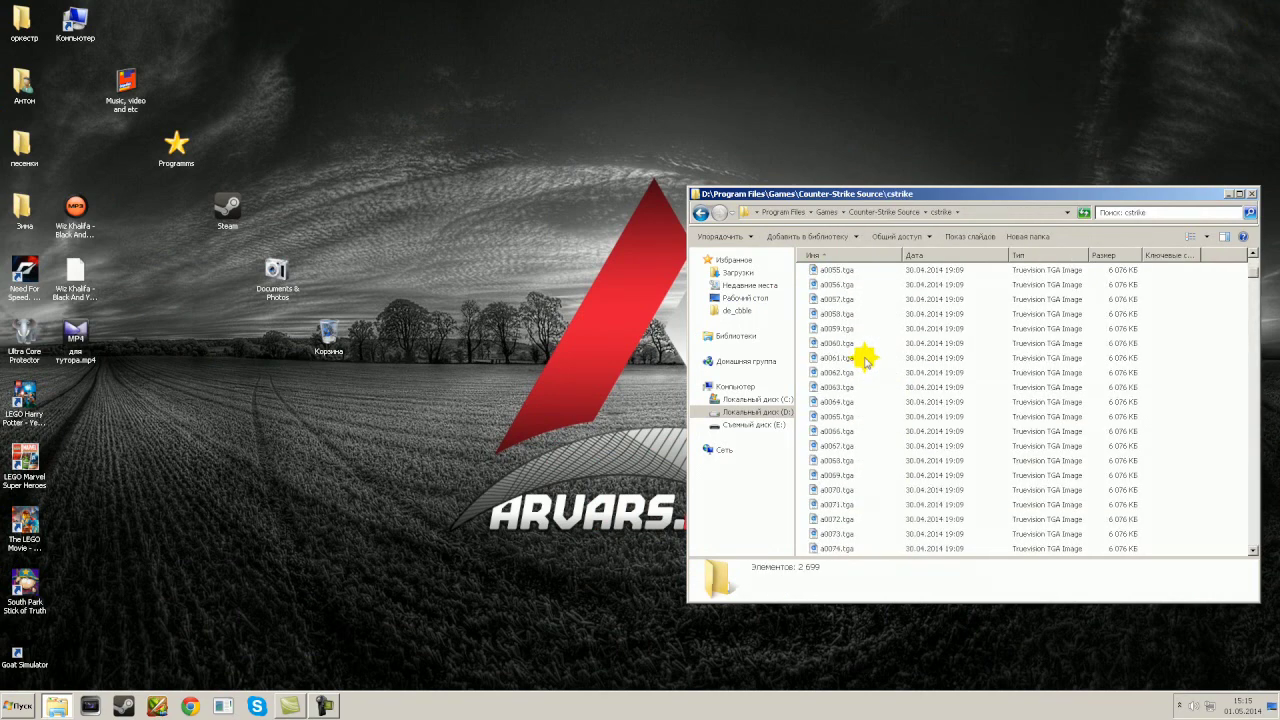
Step: Delete the frames a0000.tga through a0149.tga from the cstrike folder and empty the Recycle Bin
{"action": "scroll", "coordinate": [865, 358], "scroll_direction": "down", "scroll_amount": 2}
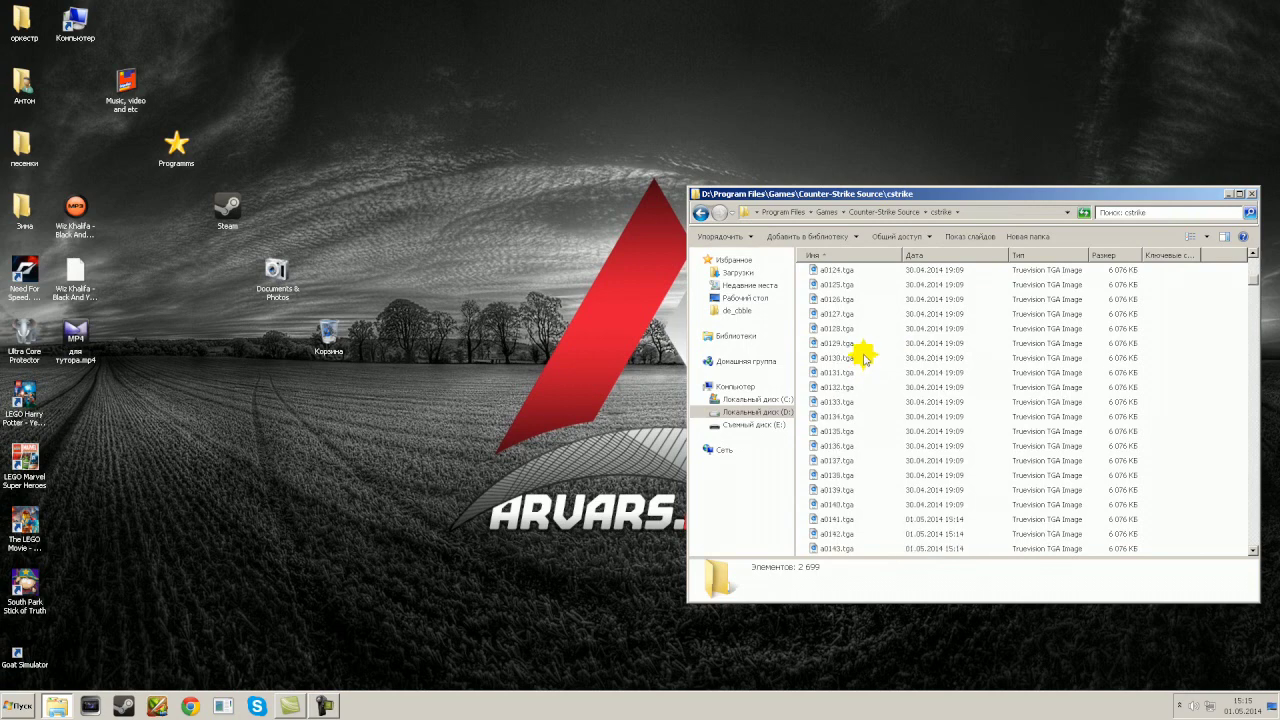
{"action": "scroll", "coordinate": [865, 358], "scroll_direction": "down", "scroll_amount": 4}
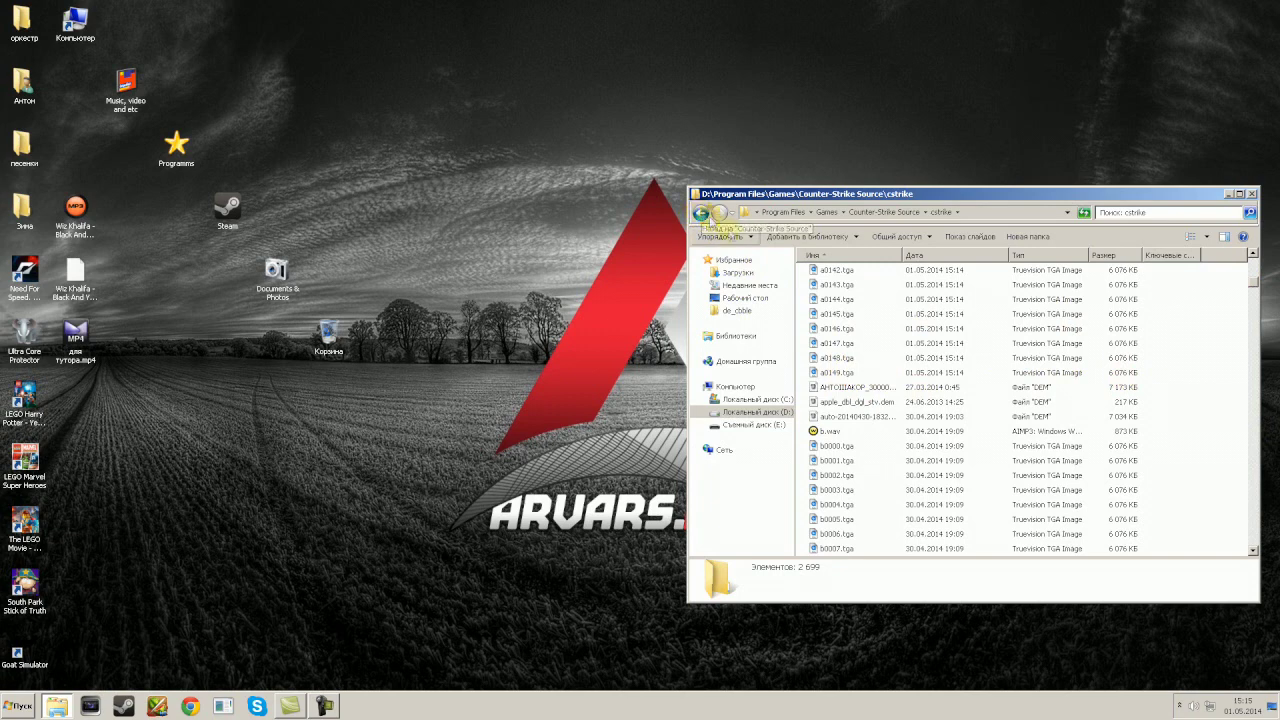
{"action": "left_click", "coordinate": [1088, 373]}
{"action": "left_click_drag", "start_coordinate": [1088, 373], "coordinate": [857, 371]}
{"action": "key", "text": "Delete"}
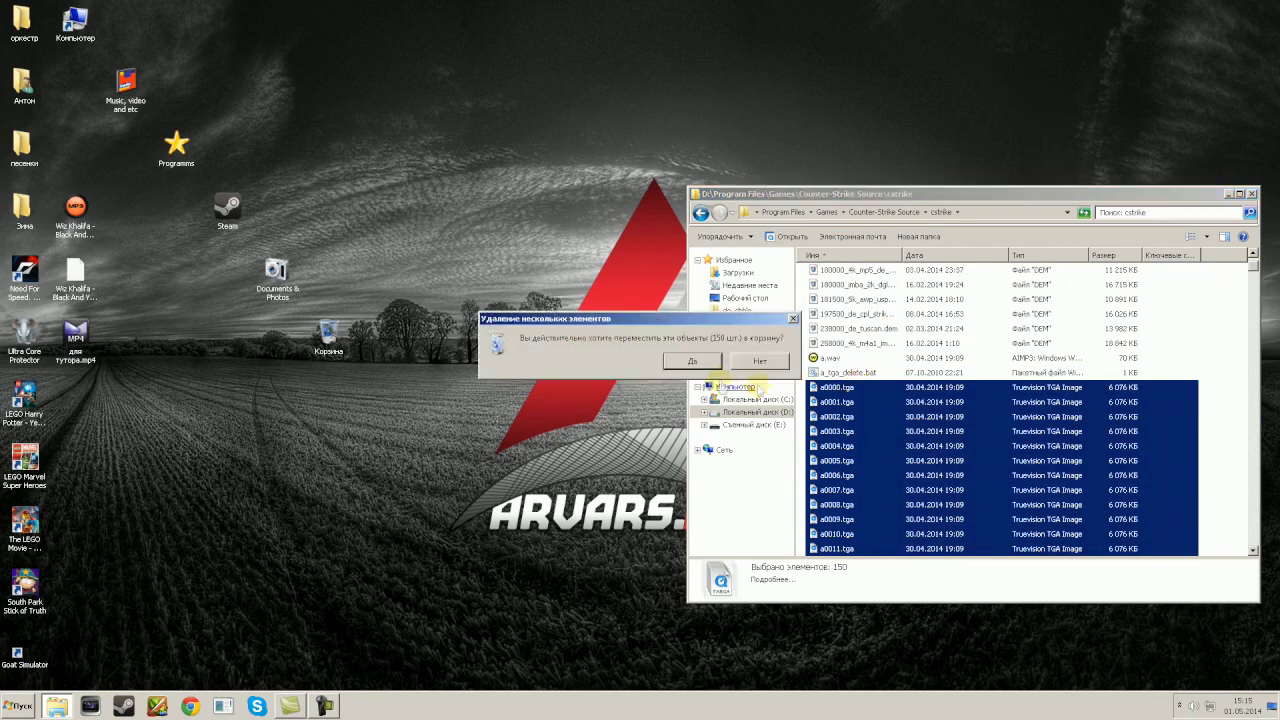
{"action": "left_click", "coordinate": [688, 362]}
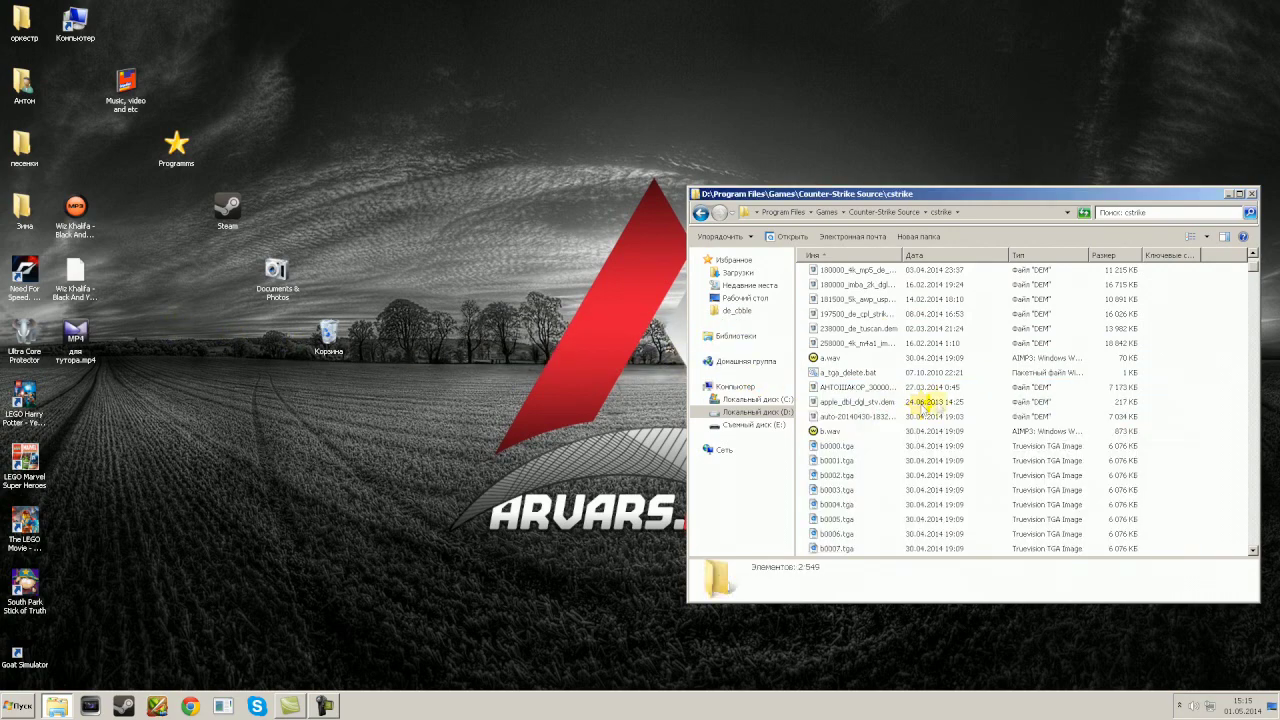
{"action": "right_click", "coordinate": [326, 332]}
{"action": "left_click", "coordinate": [338, 354]}
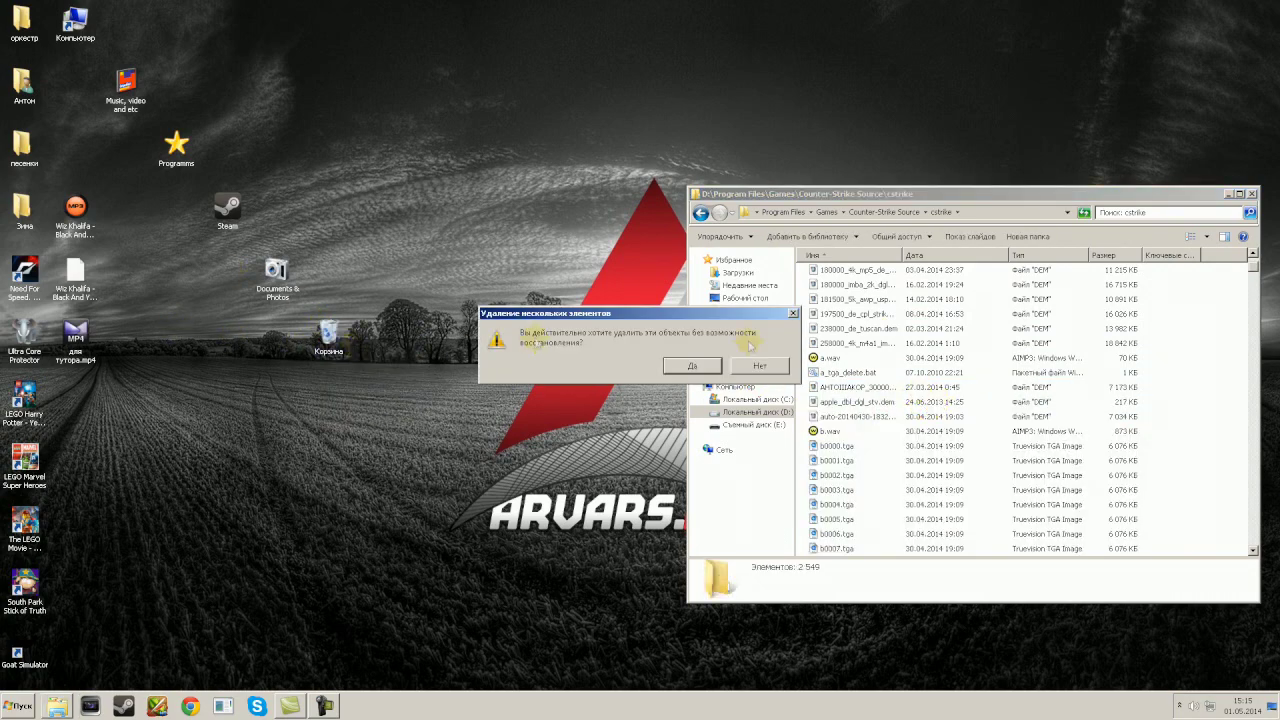
{"action": "left_click", "coordinate": [707, 367]}
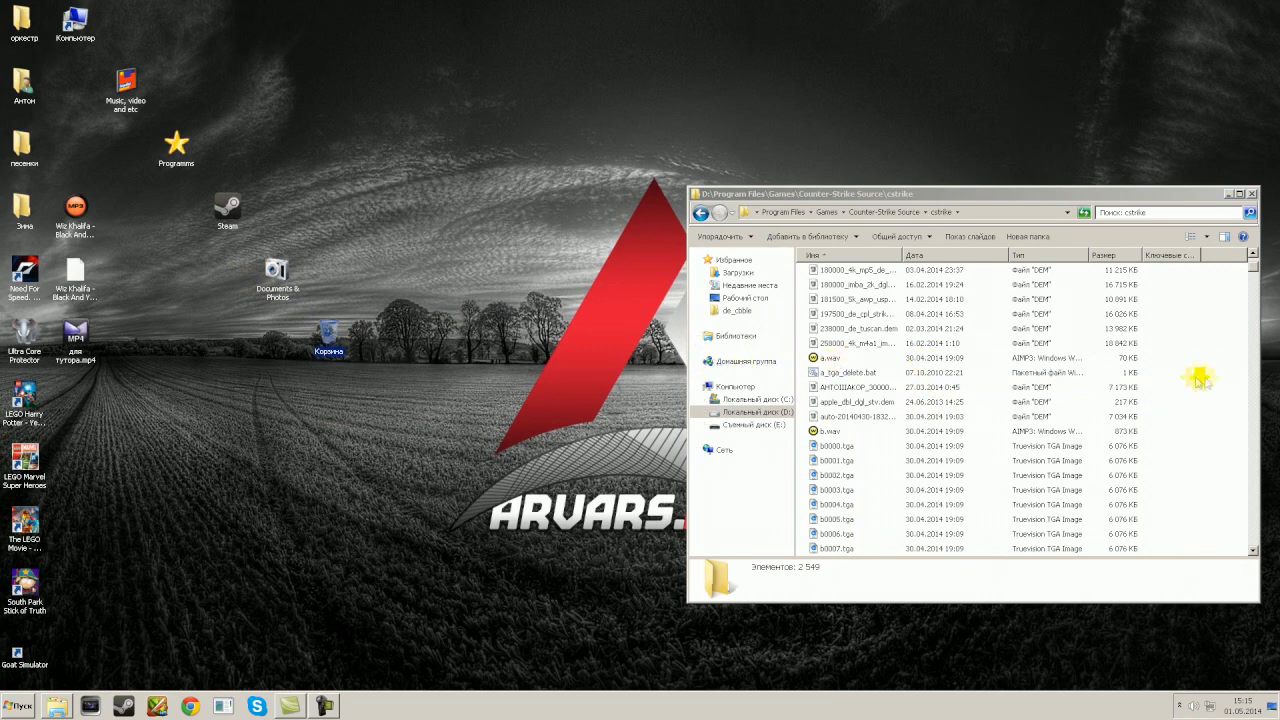
Step: Delete the a.wav sound file from the cstrike folder and empty the Recycle Bin again
{"action": "left_click", "coordinate": [828, 358]}
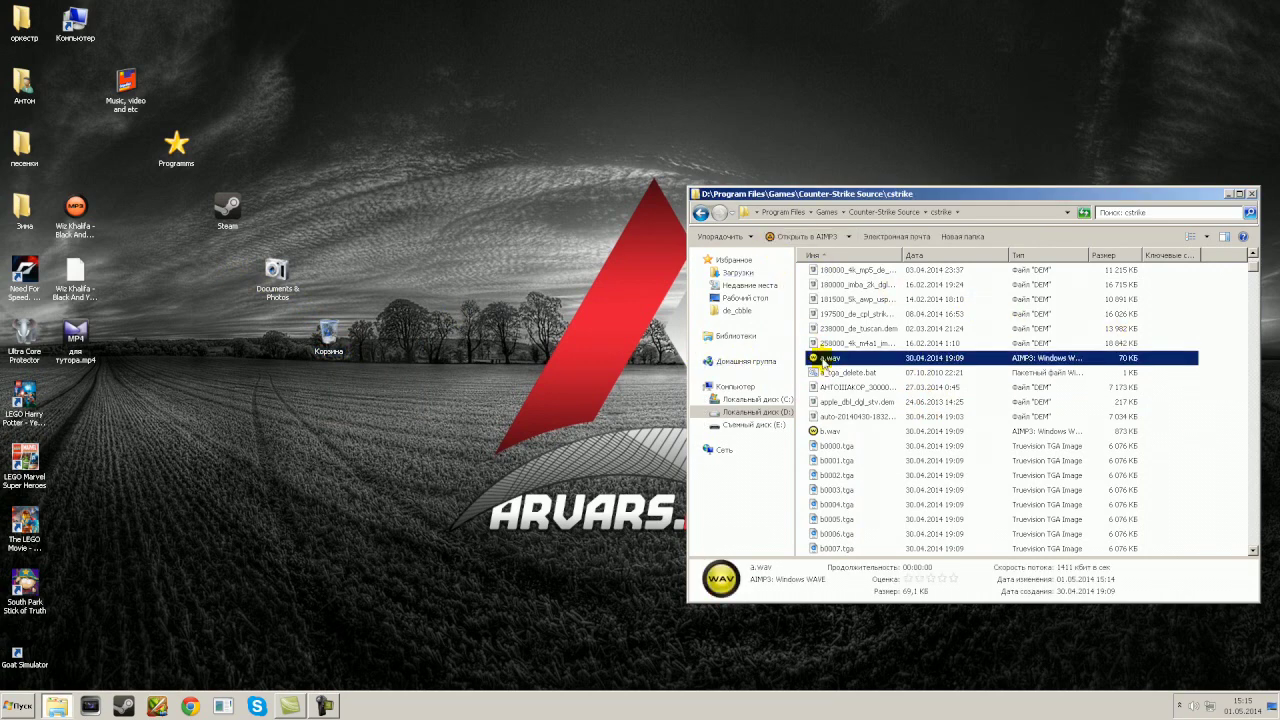
{"action": "key", "text": "Delete"}
{"action": "left_click", "coordinate": [712, 404]}
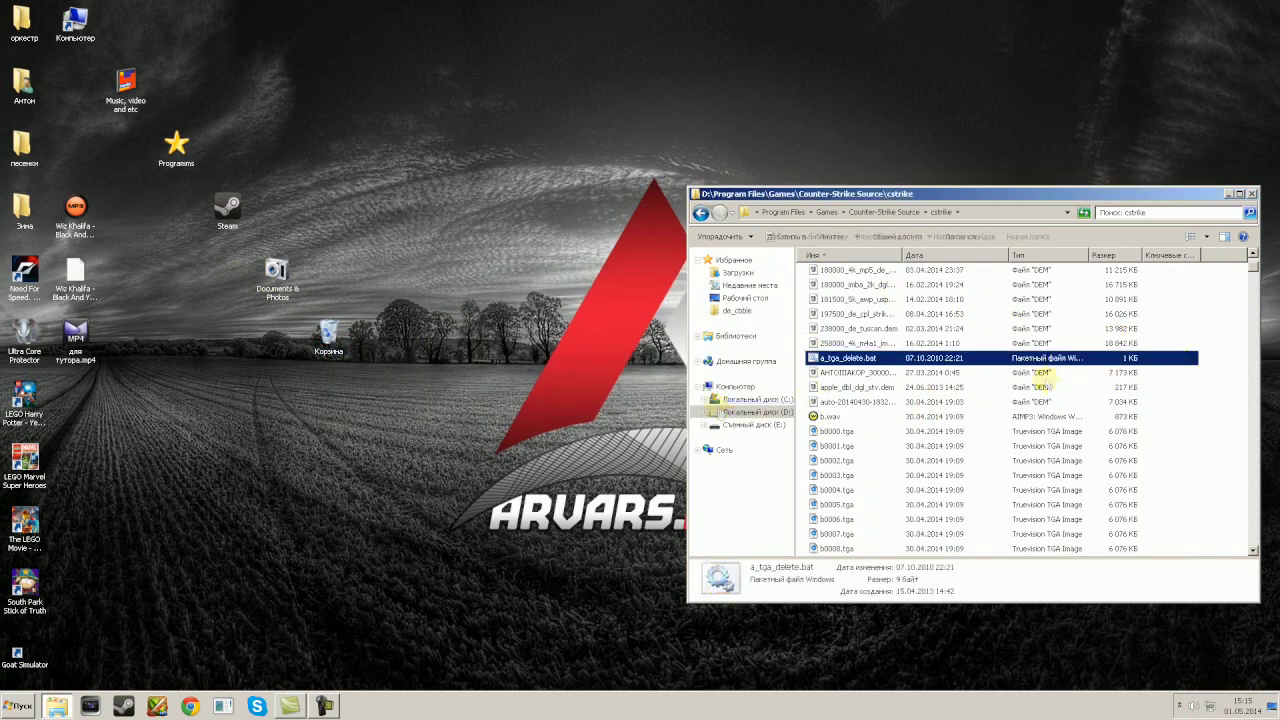
{"action": "right_click", "coordinate": [325, 331]}
{"action": "left_click", "coordinate": [337, 353]}
{"action": "left_click", "coordinate": [690, 404]}
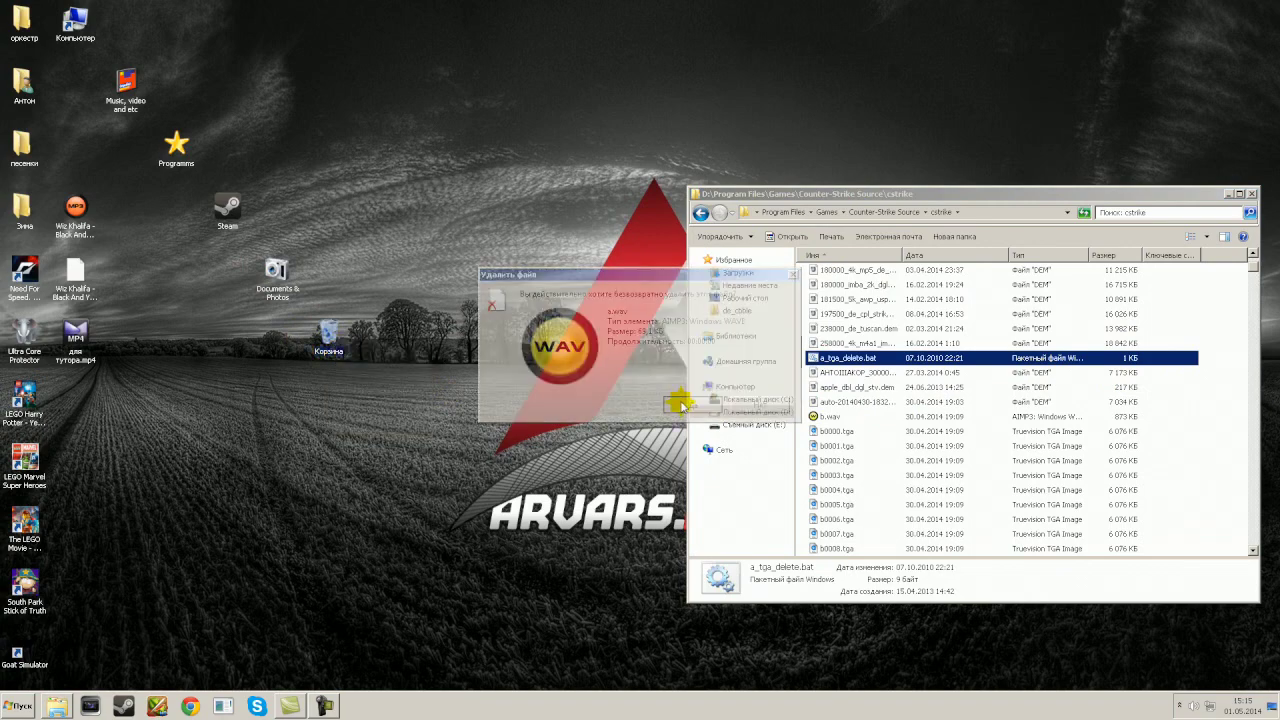
Step: Launch VirtualDub.exe from the VirtualDub-1.9.11 folder inside the Google Chrome folder on drive D
{"action": "left_click", "coordinate": [1195, 342]}
{"action": "left_click", "coordinate": [701, 212]}
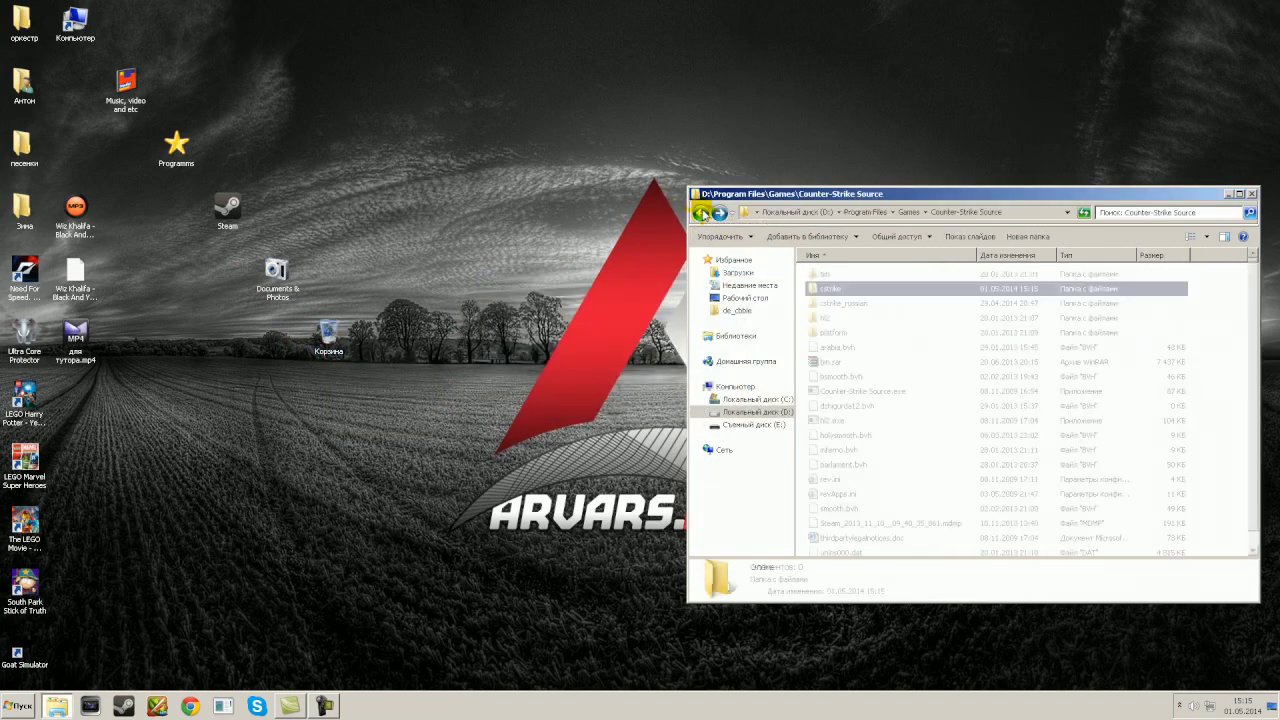
{"action": "left_click", "coordinate": [702, 212]}
{"action": "left_click", "coordinate": [705, 212]}
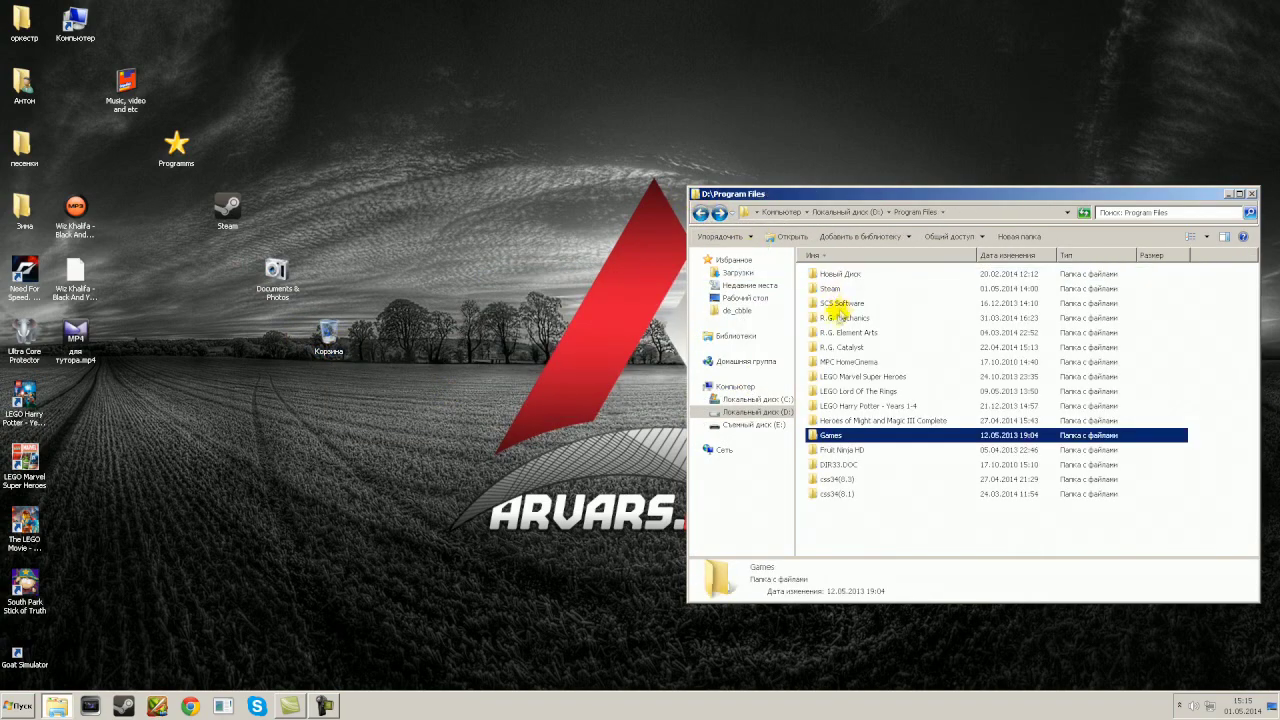
{"action": "left_click", "coordinate": [703, 213]}
{"action": "double_click", "coordinate": [838, 335]}
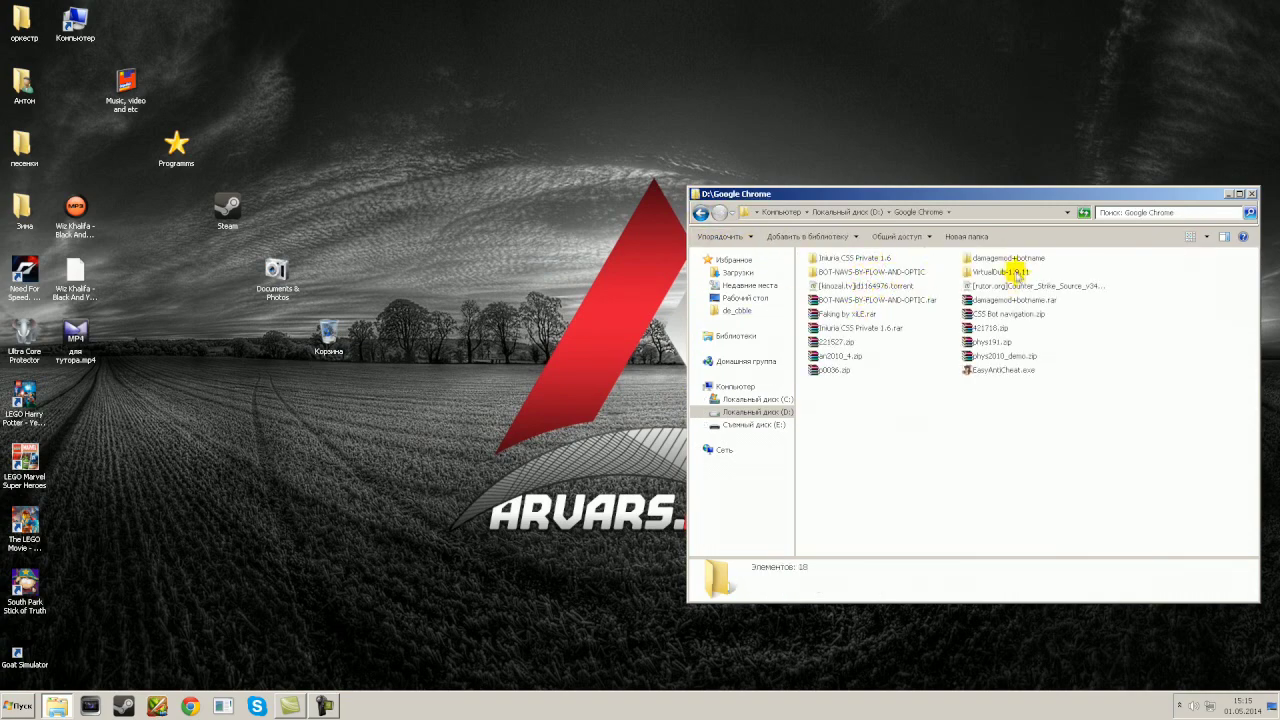
{"action": "double_click", "coordinate": [1000, 272]}
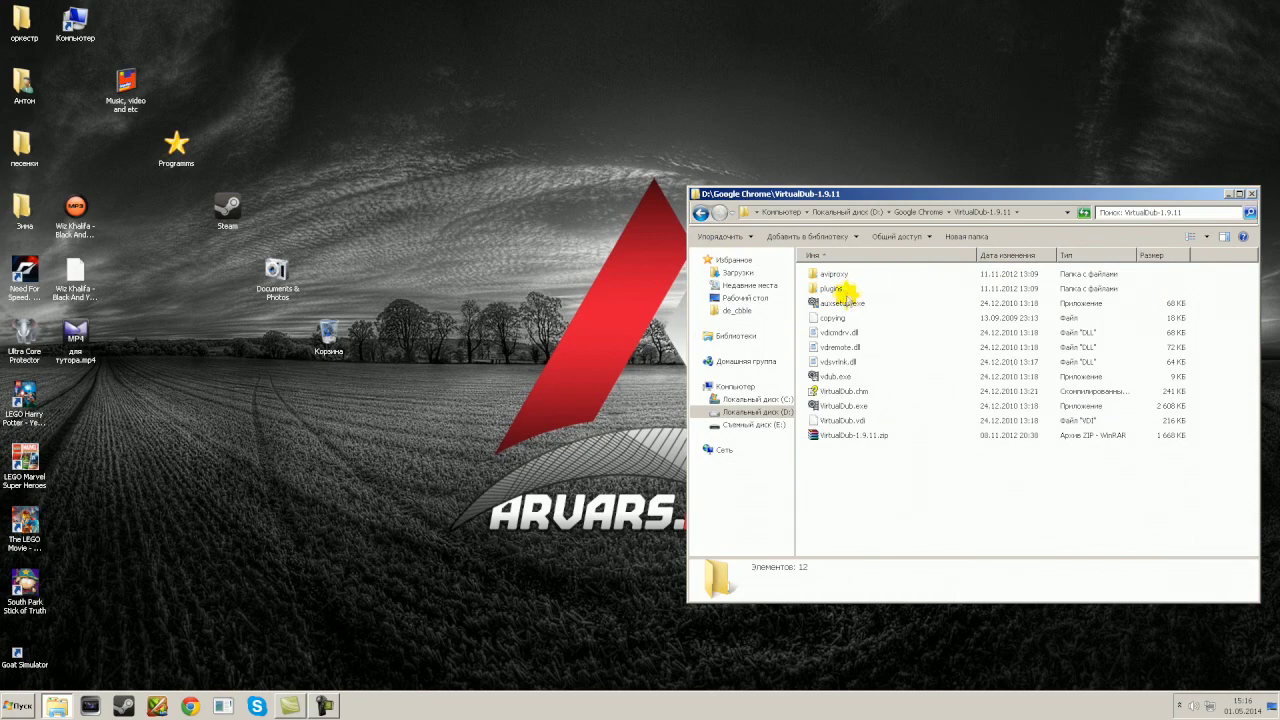
{"action": "double_click", "coordinate": [856, 408]}
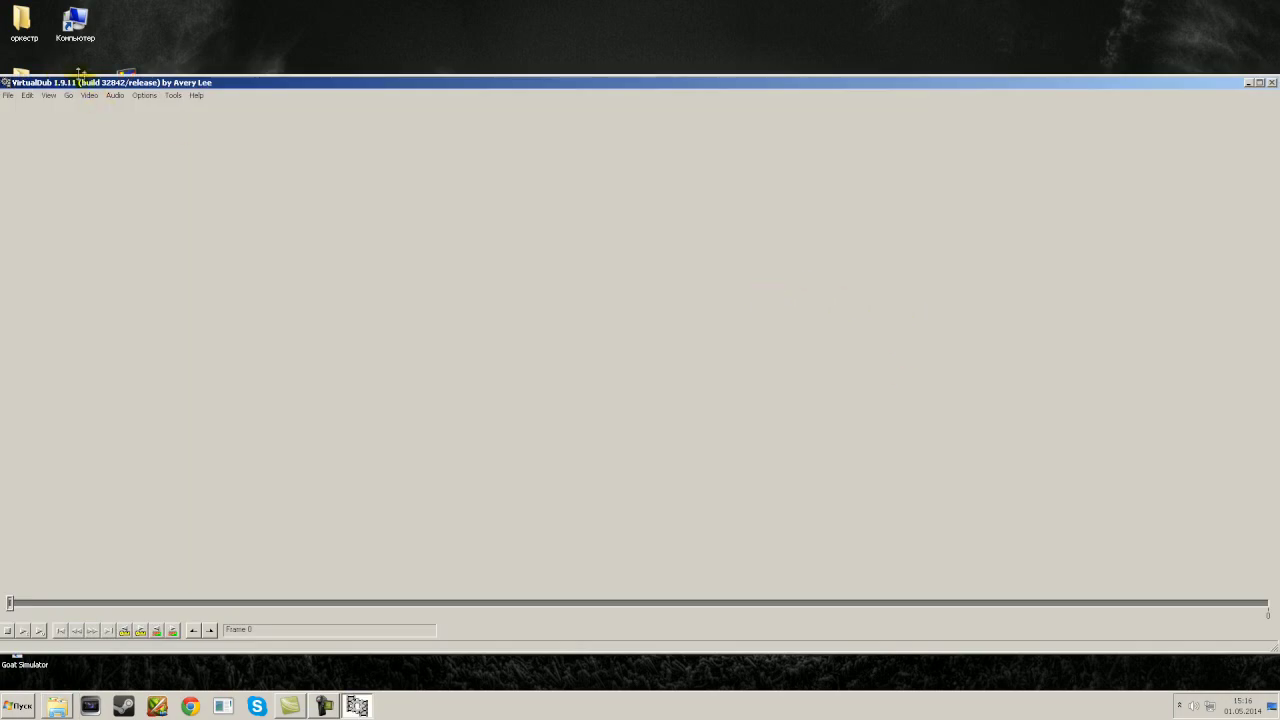
Step: Open the TGA image sequence starting with b0000.tga from the cstrike folder as a video
{"action": "left_click", "coordinate": [12, 96]}
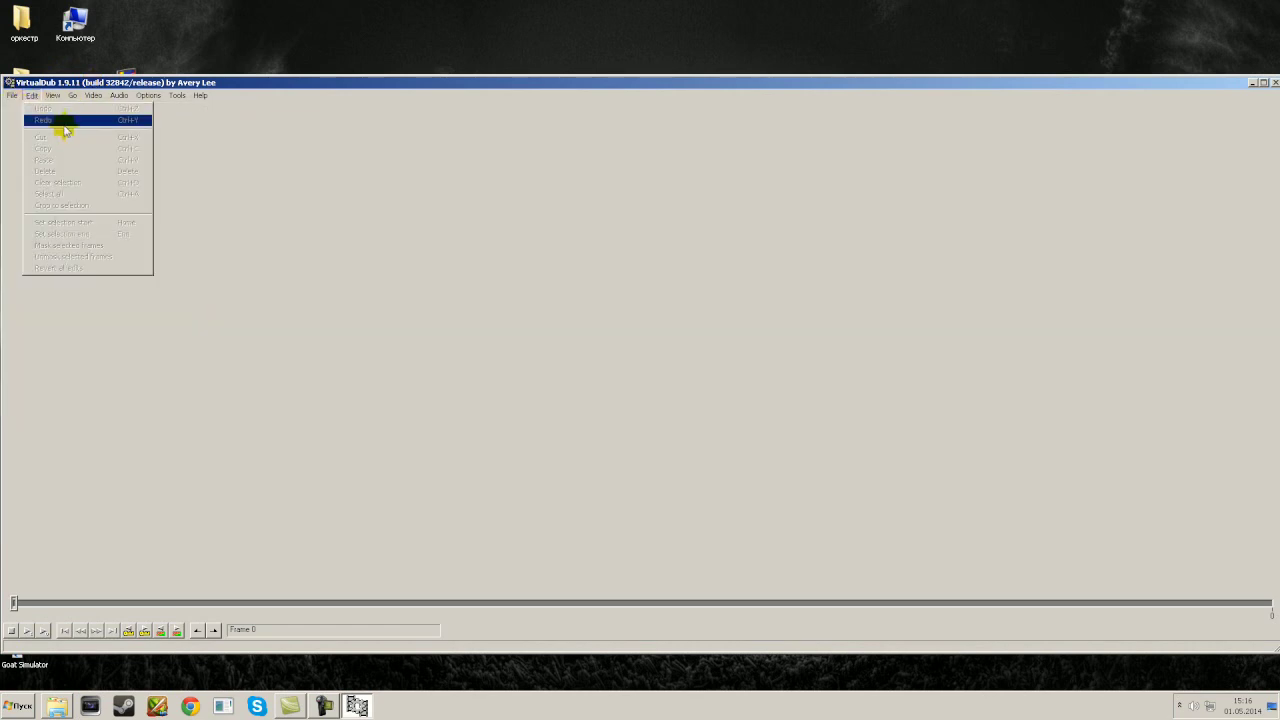
{"action": "left_click", "coordinate": [30, 106]}
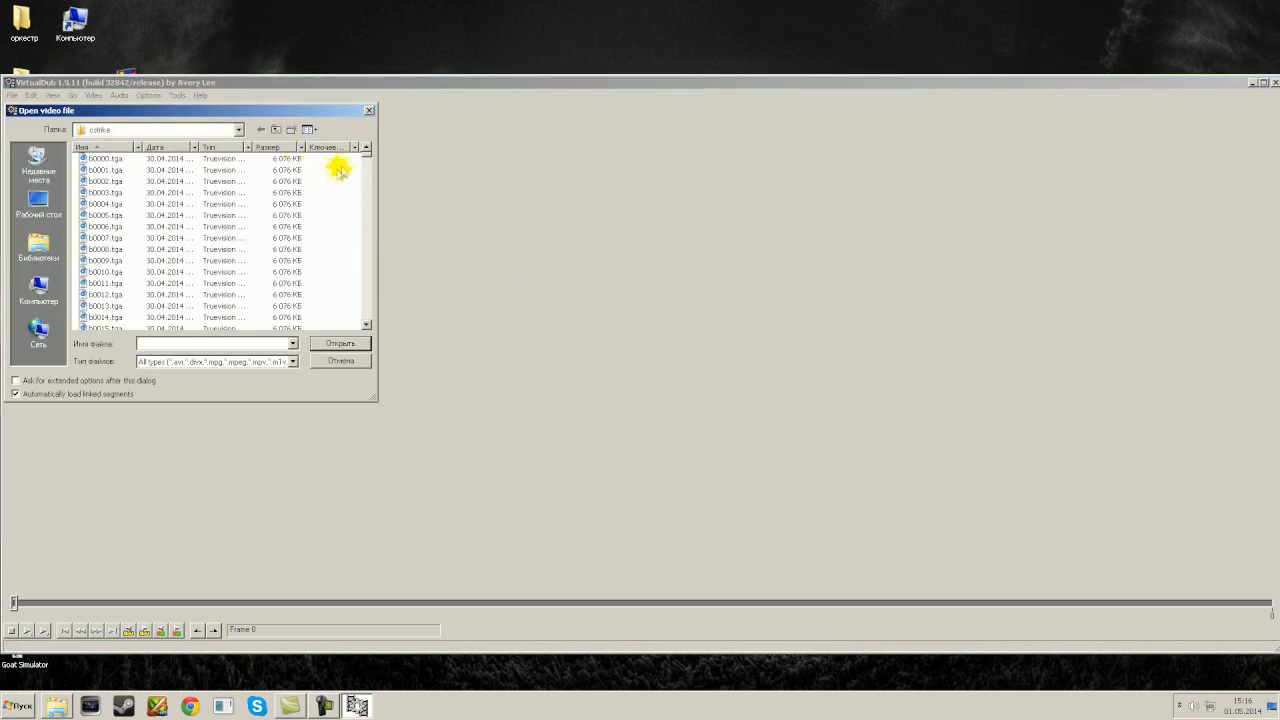
{"action": "scroll", "coordinate": [337, 166], "scroll_direction": "up", "scroll_amount": 5}
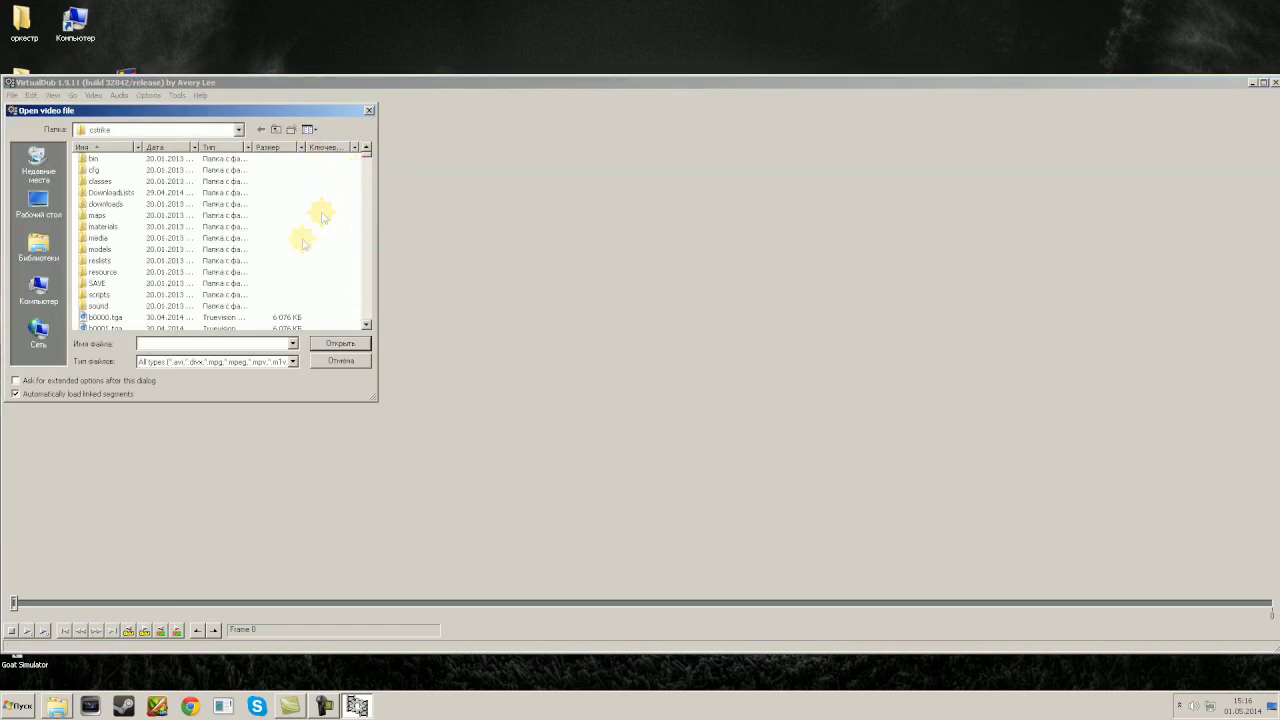
{"action": "left_click", "coordinate": [105, 317]}
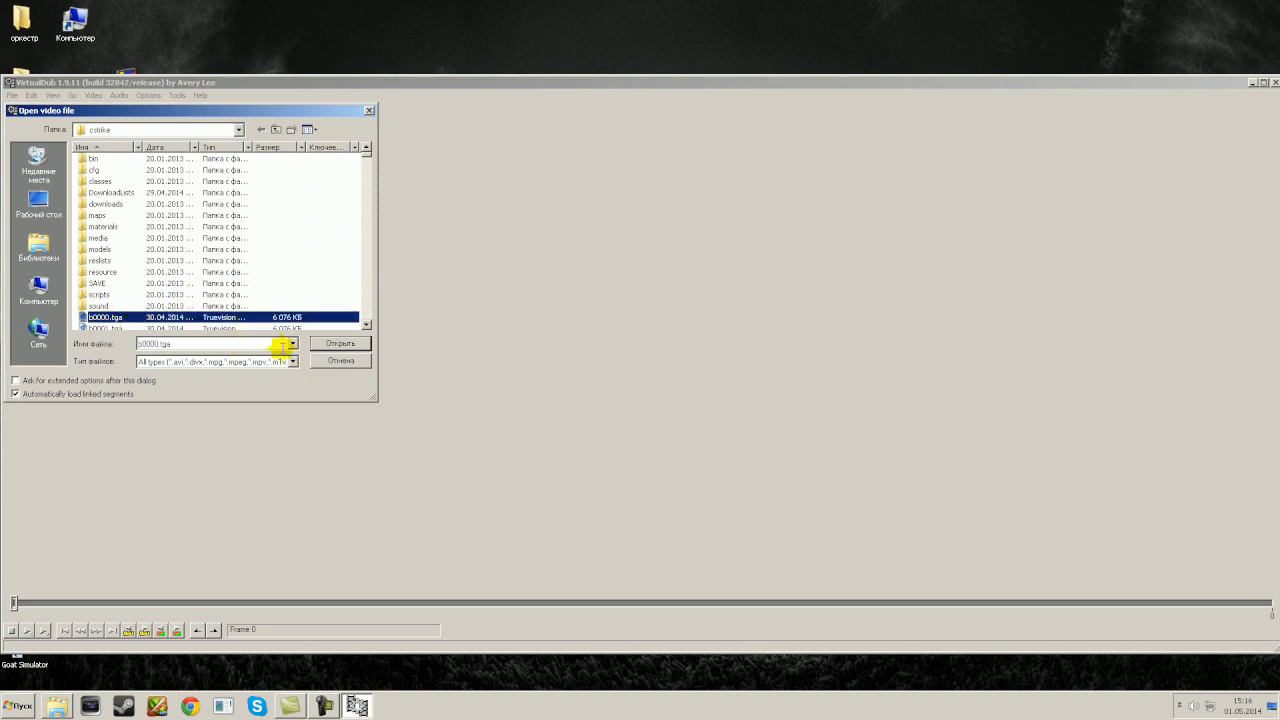
{"action": "left_click", "coordinate": [337, 345]}
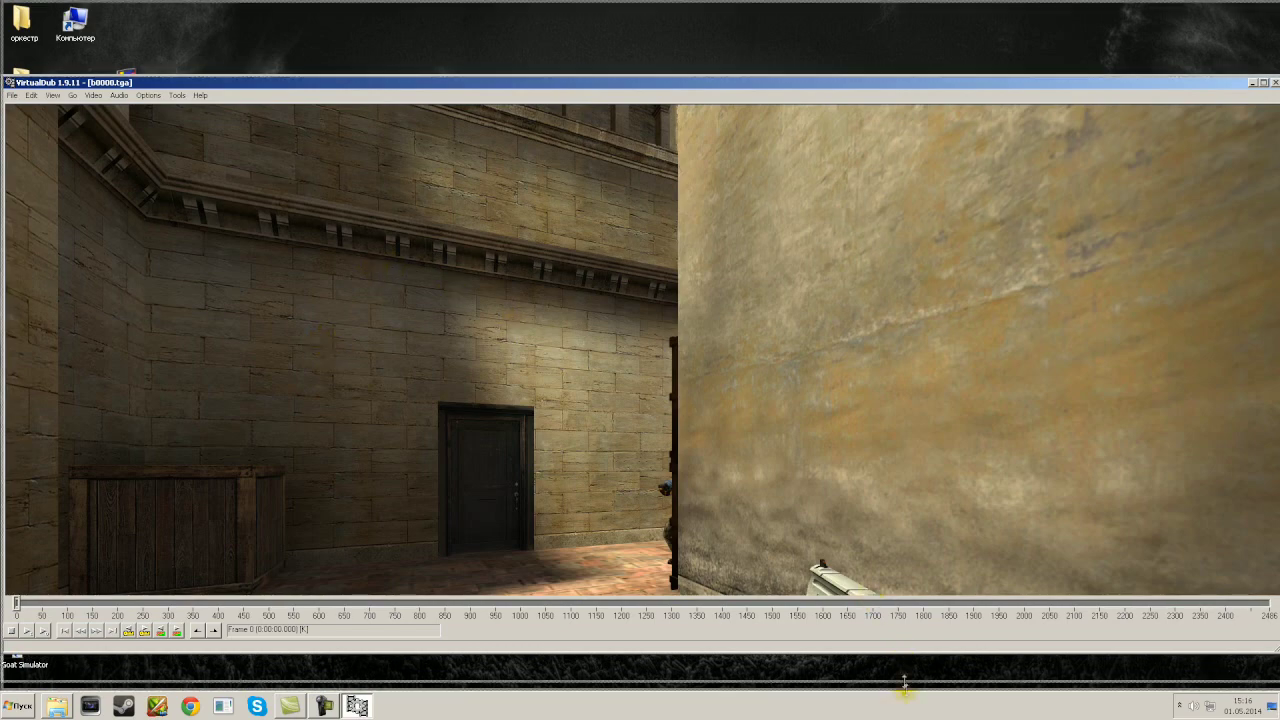
Step: Maximize the VirtualDub window, scrub through the sequence to about frame 720 and return to frame 0
{"action": "double_click", "coordinate": [901, 651]}
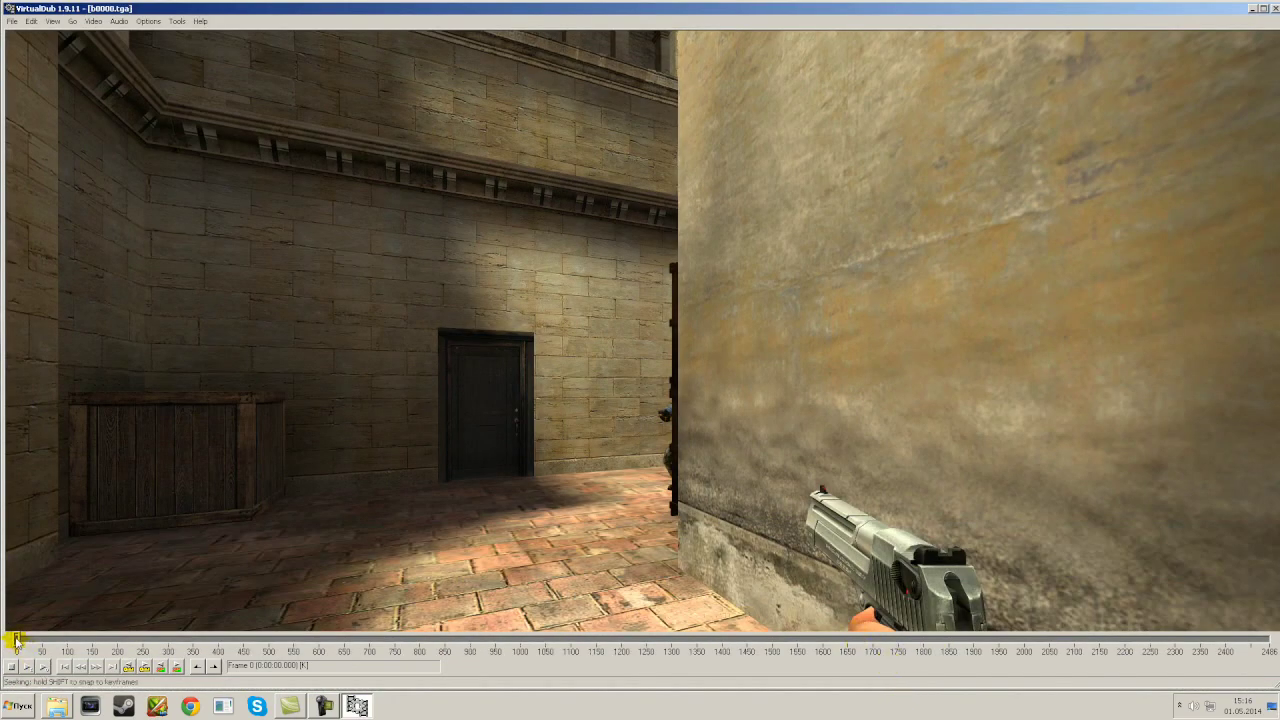
{"action": "left_click_drag", "start_coordinate": [16, 640], "coordinate": [358, 640]}
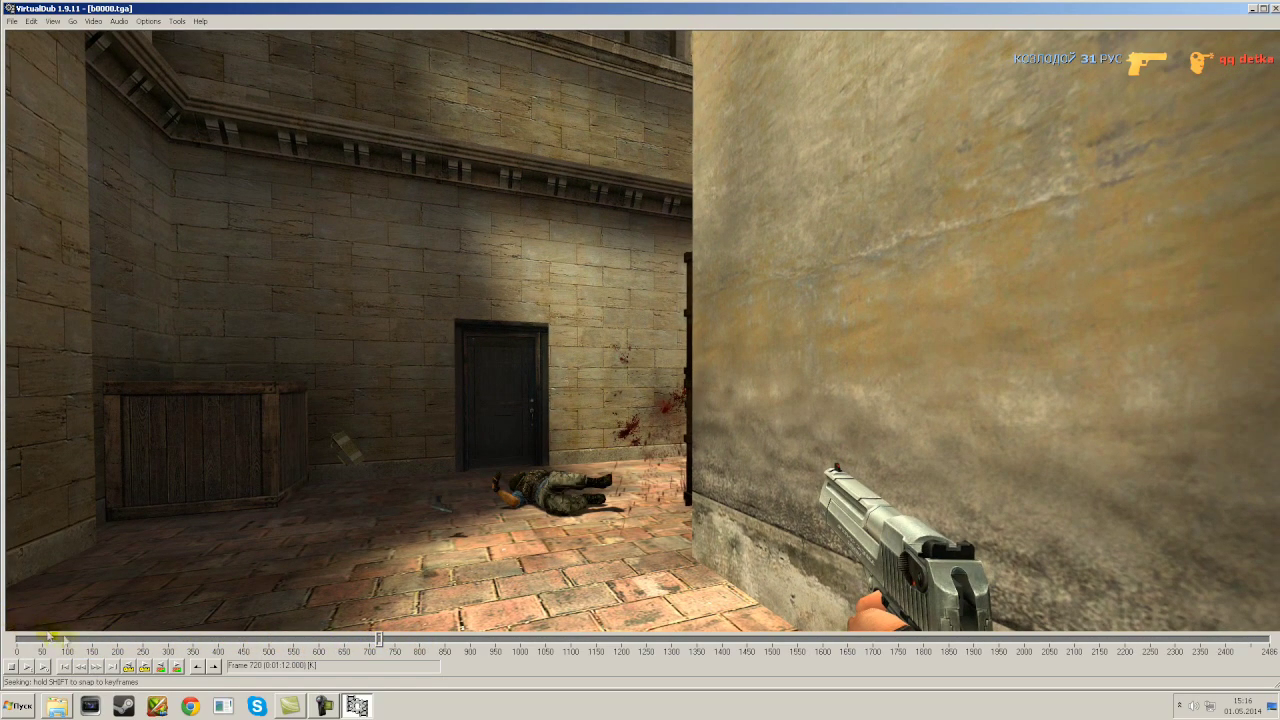
{"action": "left_click_drag", "start_coordinate": [48, 636], "coordinate": [3, 633]}
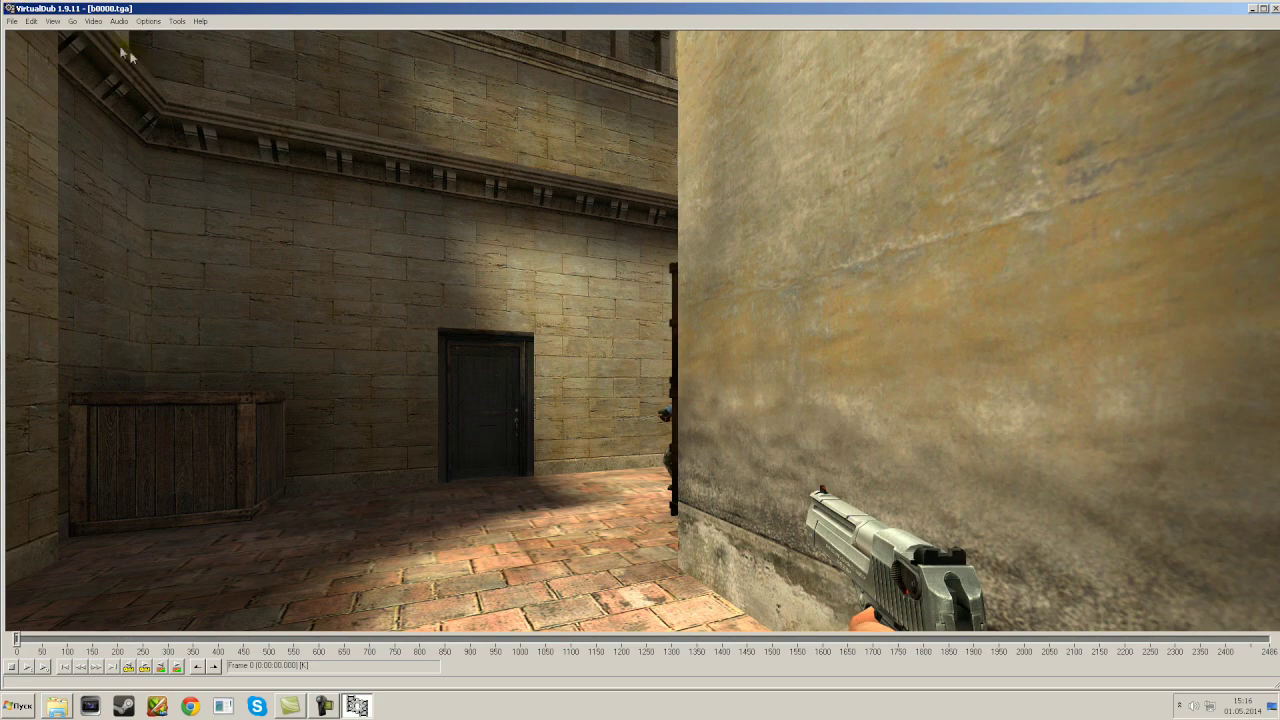
Step: Change the source video frame rate to 500 fps and apply it
{"action": "left_click", "coordinate": [95, 23]}
{"action": "left_click", "coordinate": [104, 44]}
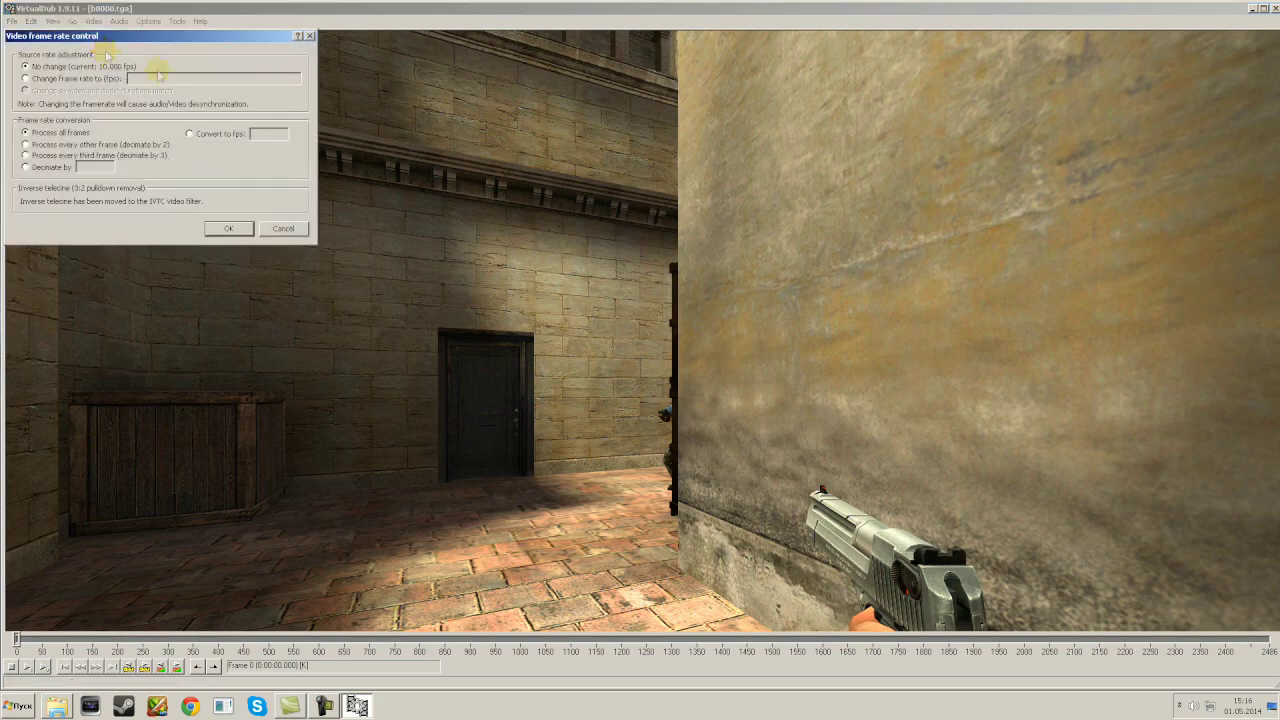
{"action": "left_click", "coordinate": [84, 79]}
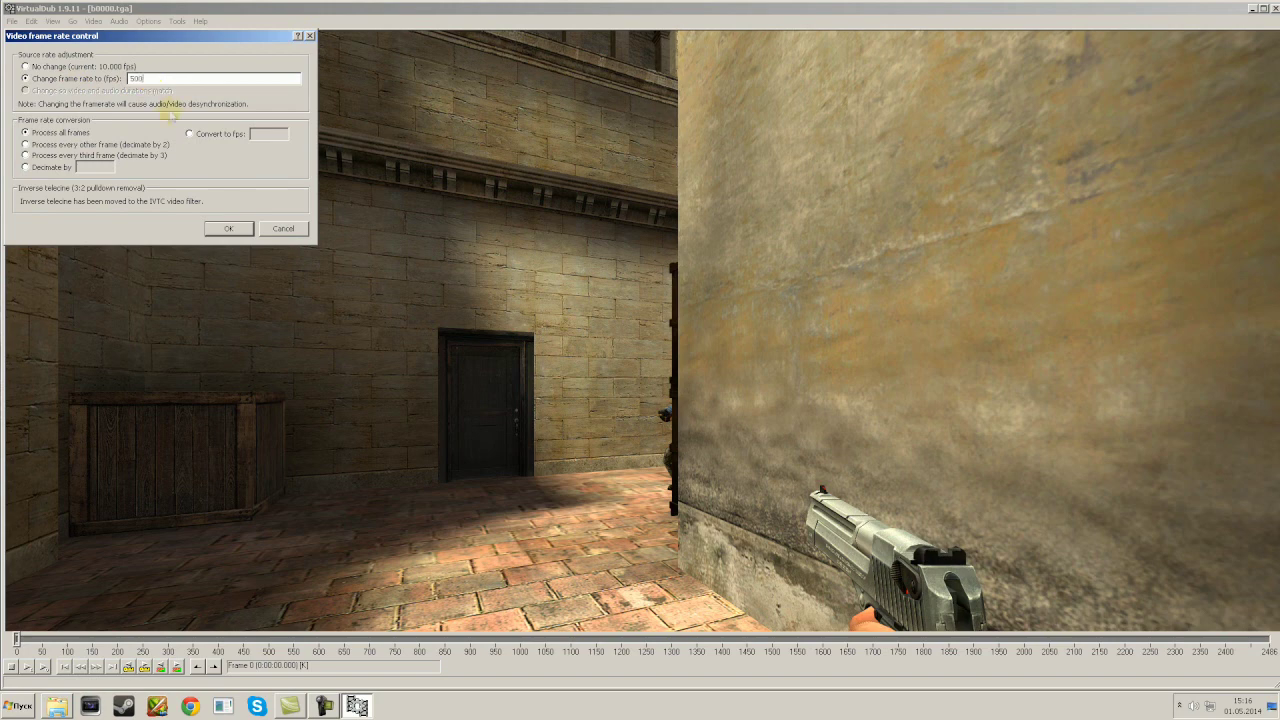
{"action": "left_click", "coordinate": [228, 228]}
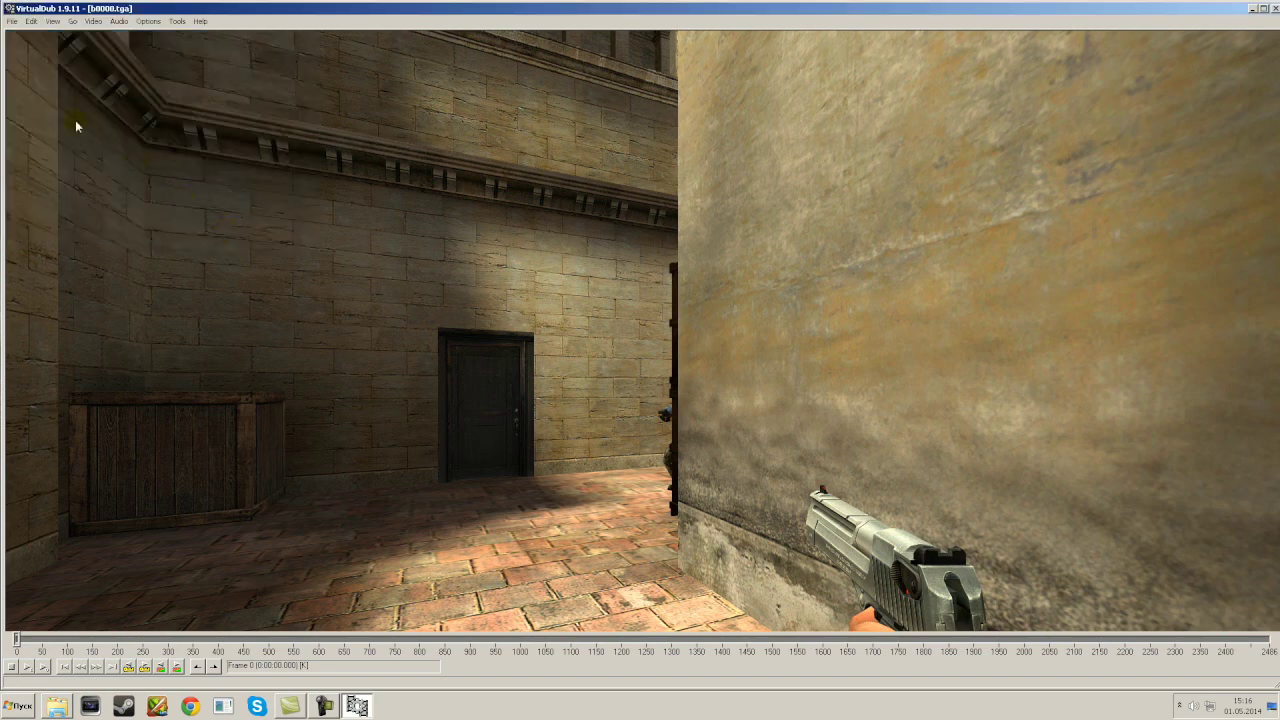
Step: Save the sequence as an AVI named b000012.avi in the фрапс folder on drive D
{"action": "left_click", "coordinate": [12, 21]}
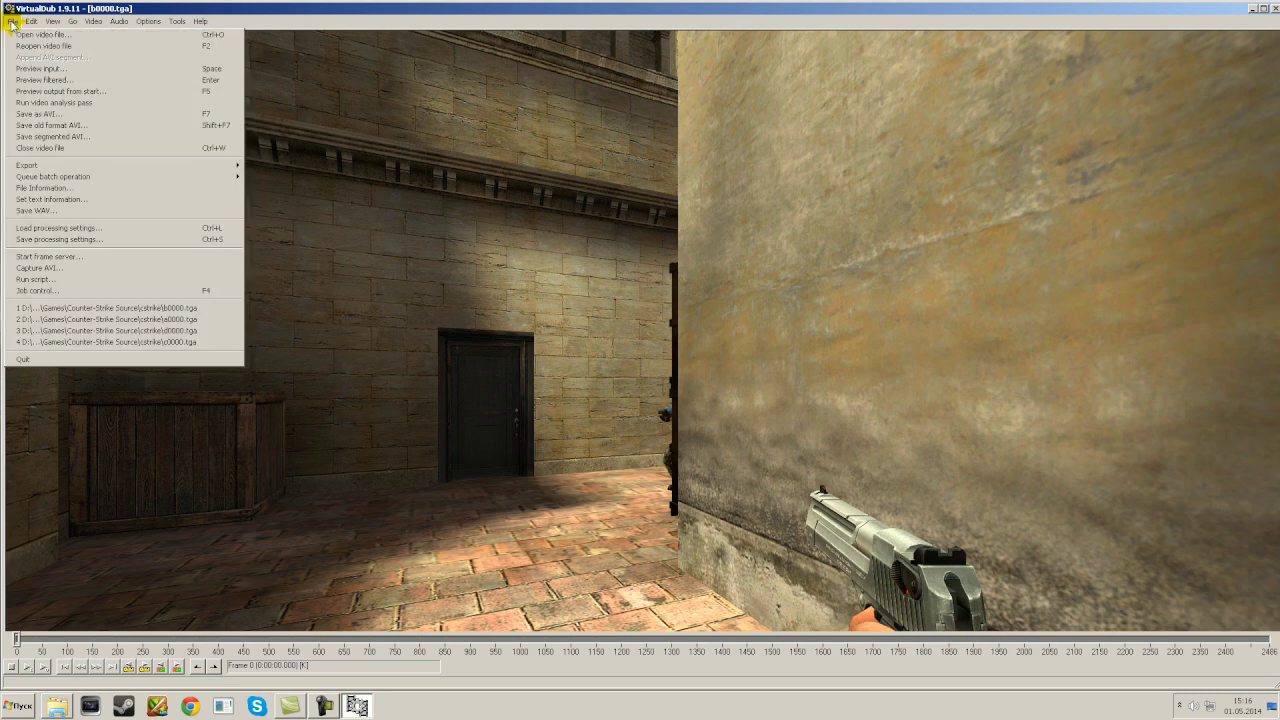
{"action": "left_click", "coordinate": [58, 115]}
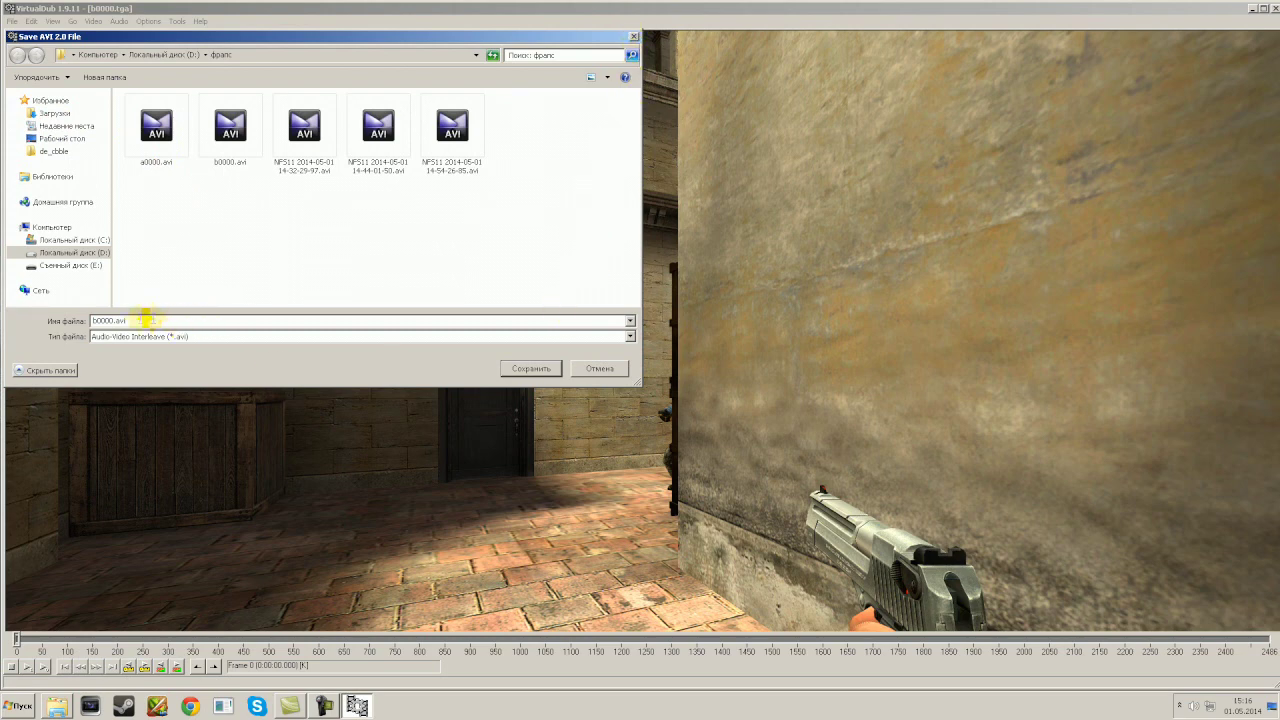
{"action": "left_click", "coordinate": [140, 320]}
{"action": "type", "text": "12"}
{"action": "left_click", "coordinate": [520, 368]}
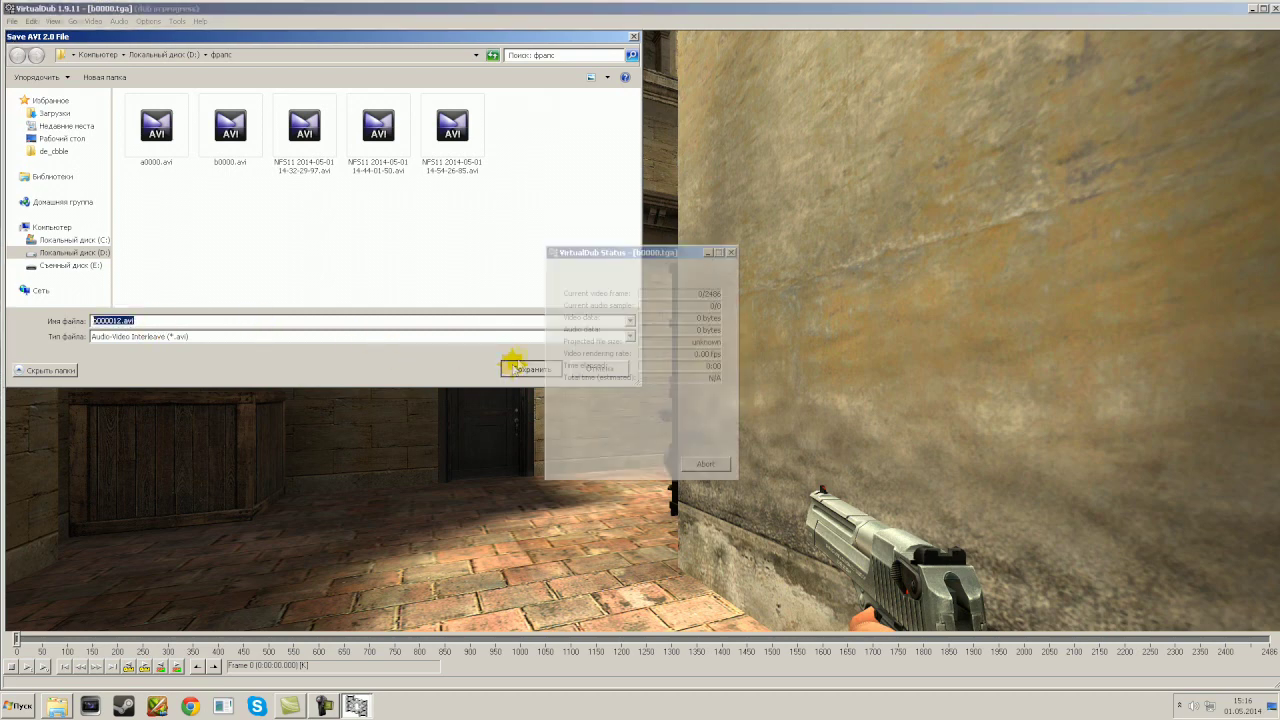
Step: Look through the processing thread priority options for the render, from Lowest to Highest, without changing the setting
{"action": "left_click", "coordinate": [724, 416]}
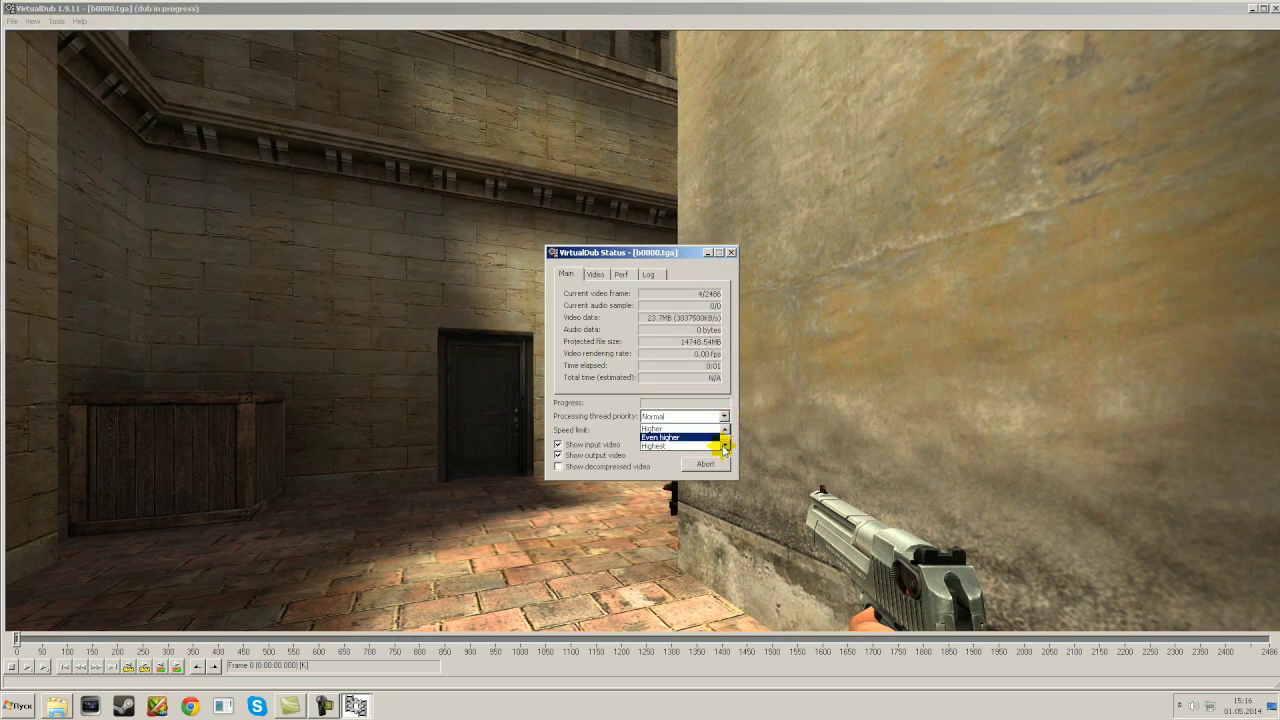
{"action": "left_click", "coordinate": [724, 444]}
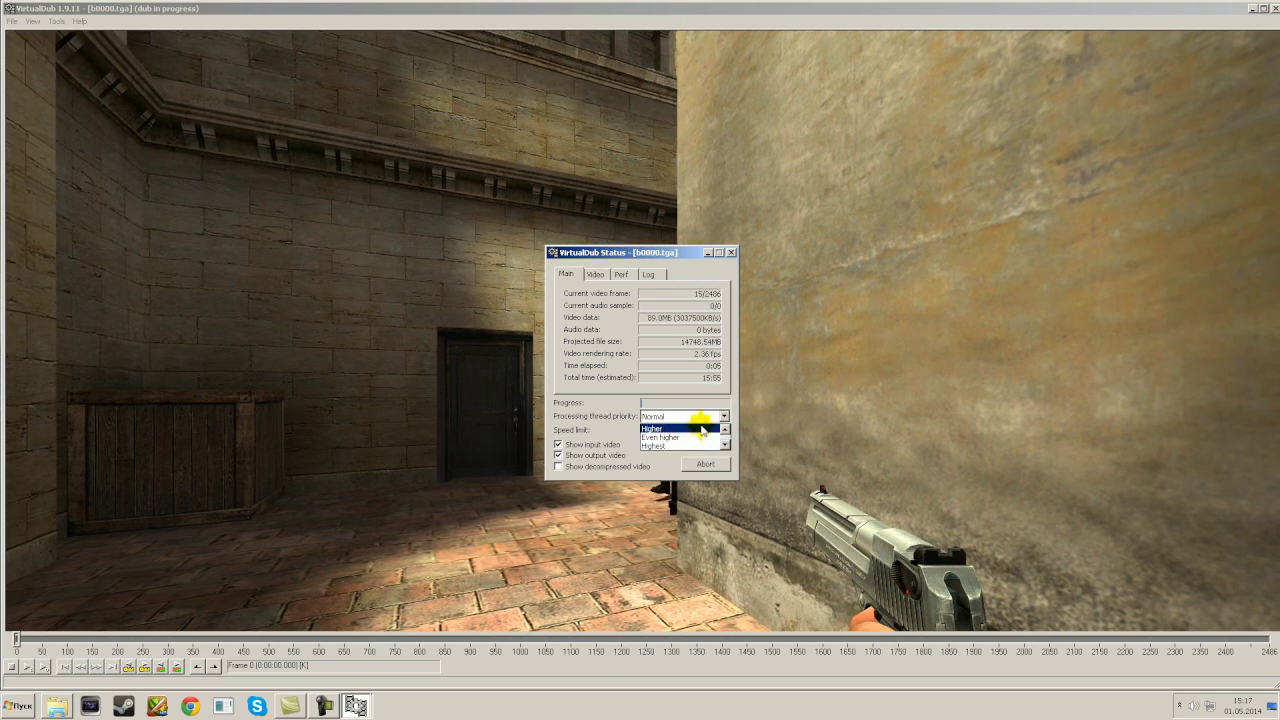
{"action": "left_click", "coordinate": [724, 429]}
{"action": "left_click", "coordinate": [724, 429]}
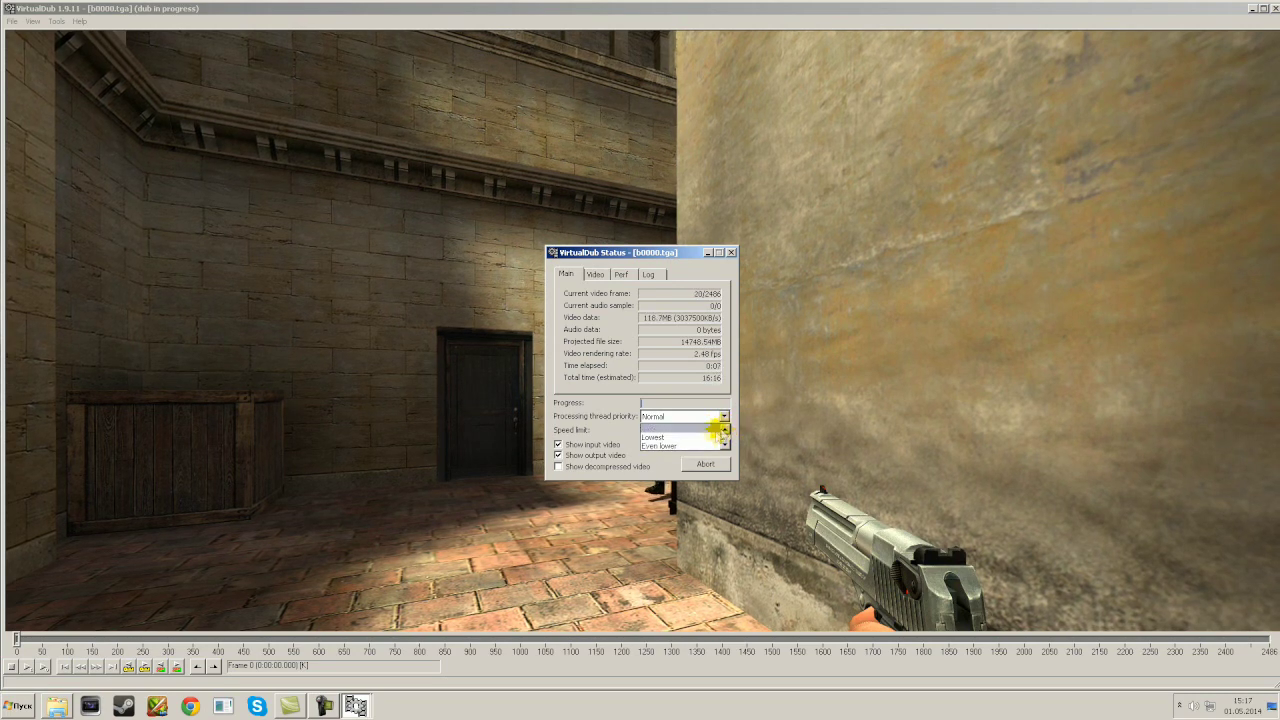
{"action": "scroll", "coordinate": [700, 432], "scroll_direction": "down", "scroll_amount": 2}
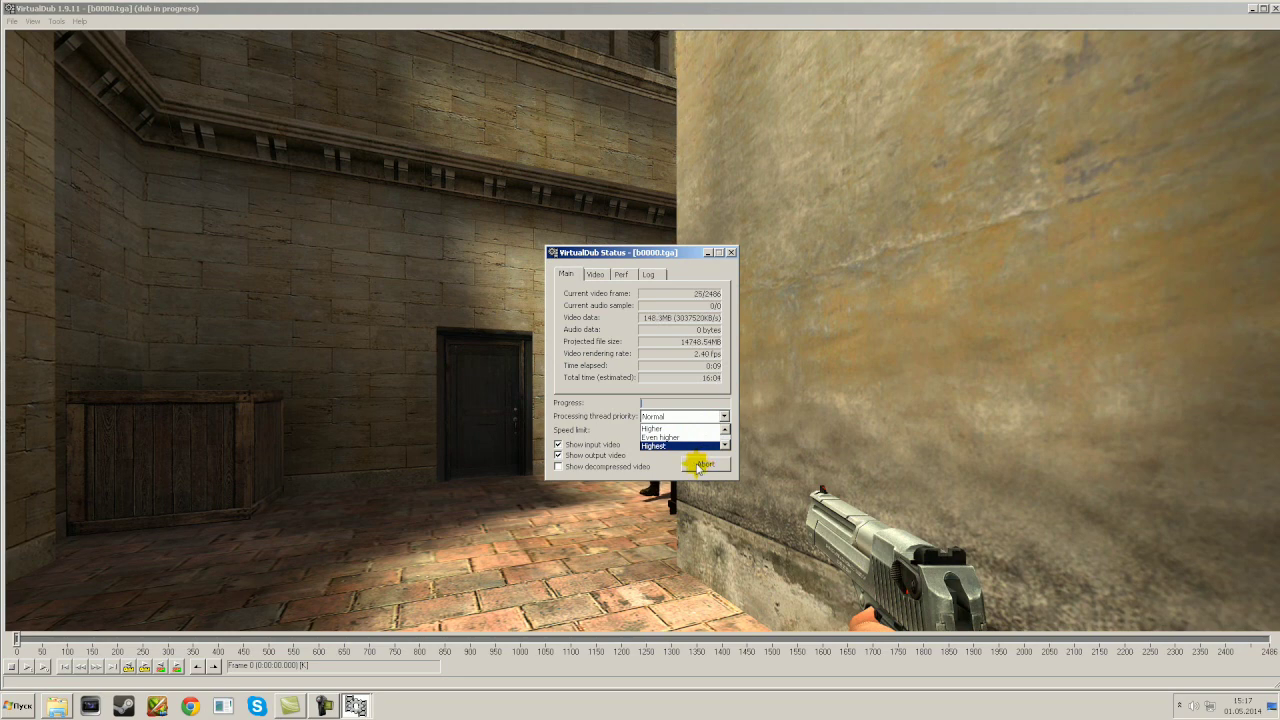
{"action": "left_click", "coordinate": [700, 464]}
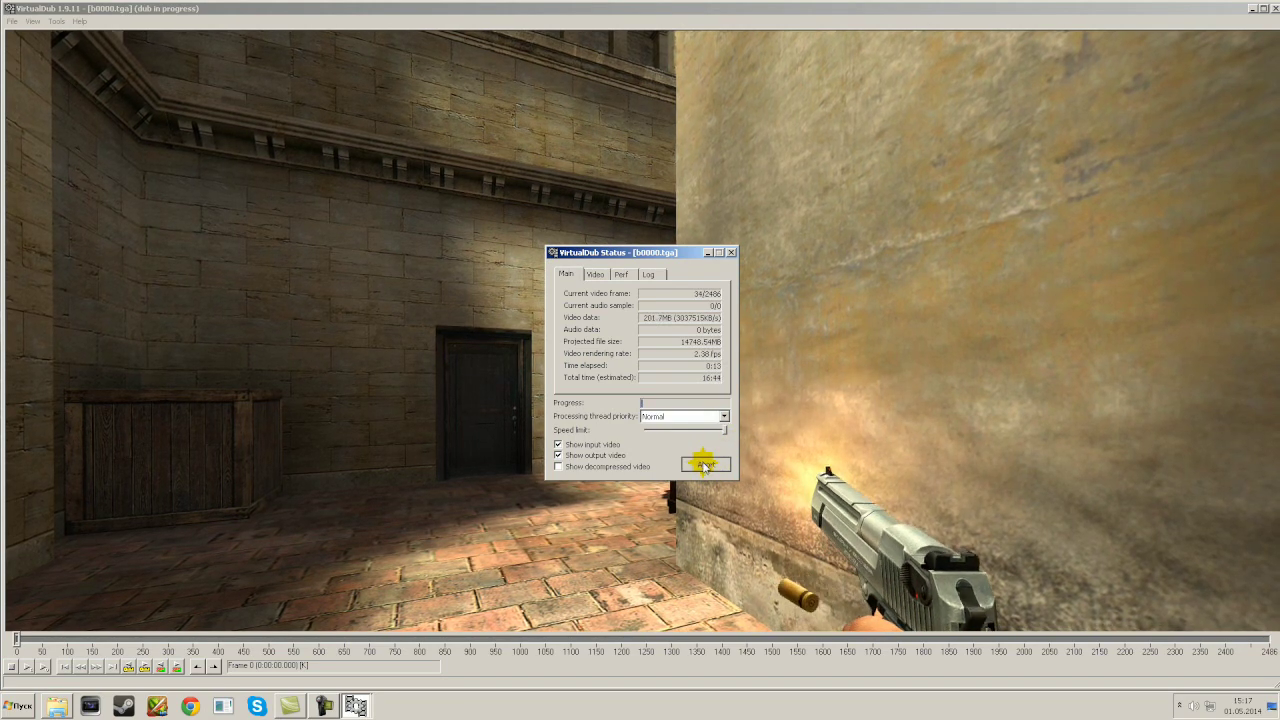
Step: Abort the AVI rendering and close VirtualDub
{"action": "left_click", "coordinate": [702, 466]}
{"action": "left_click", "coordinate": [637, 390]}
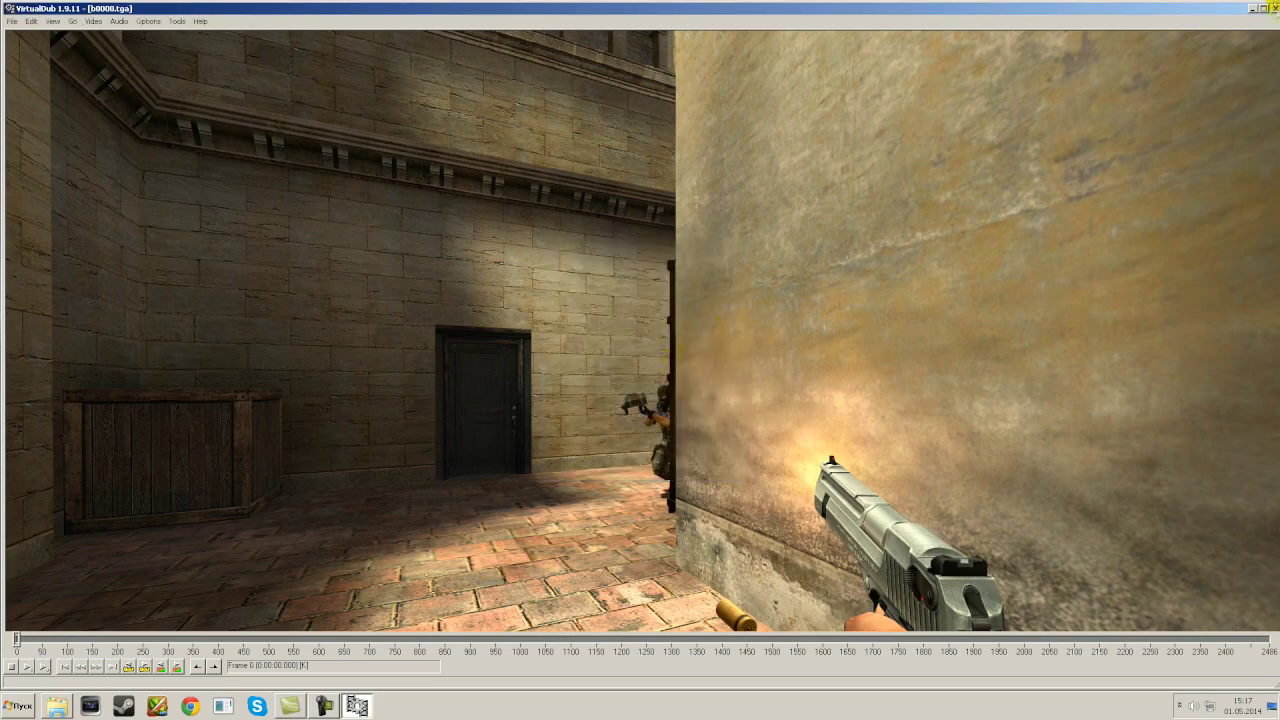
{"action": "key", "text": "alt+F4"}
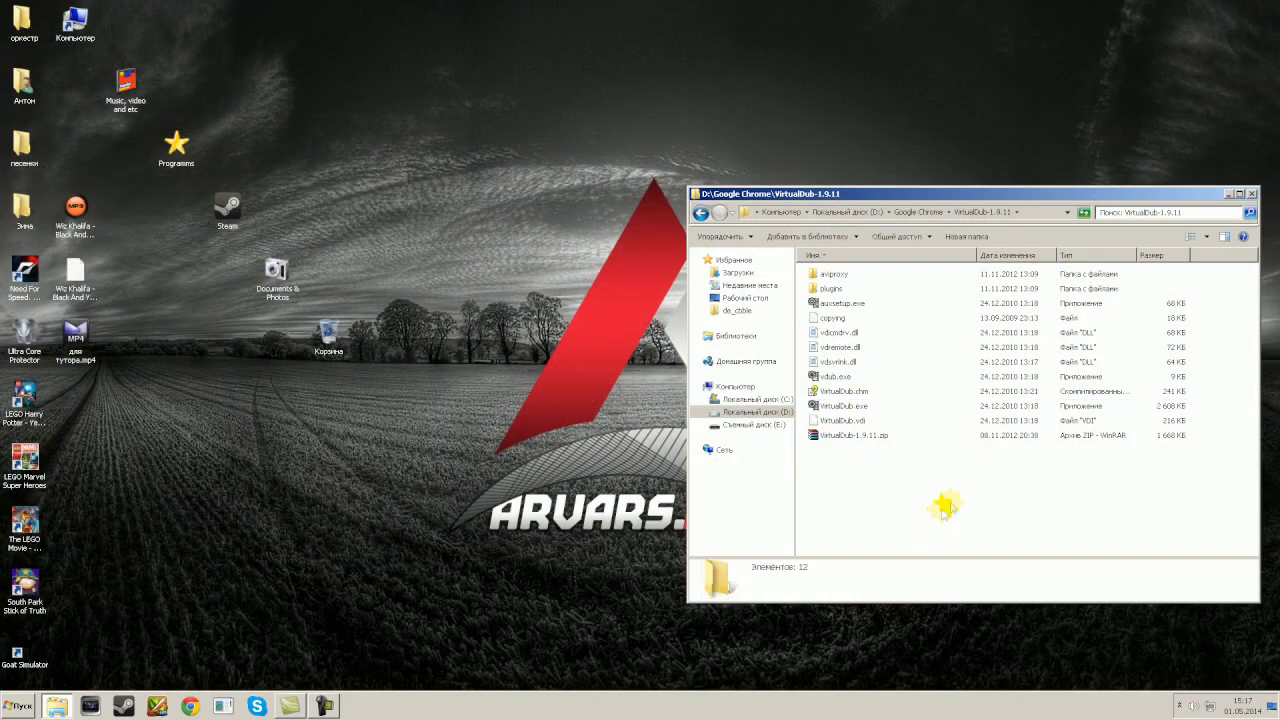
Step: Close the VirtualDub folder and open the Untitled.veg project in Vegas Pro, ignoring all missing files and leaving them offline
{"action": "left_click", "coordinate": [1253, 195]}
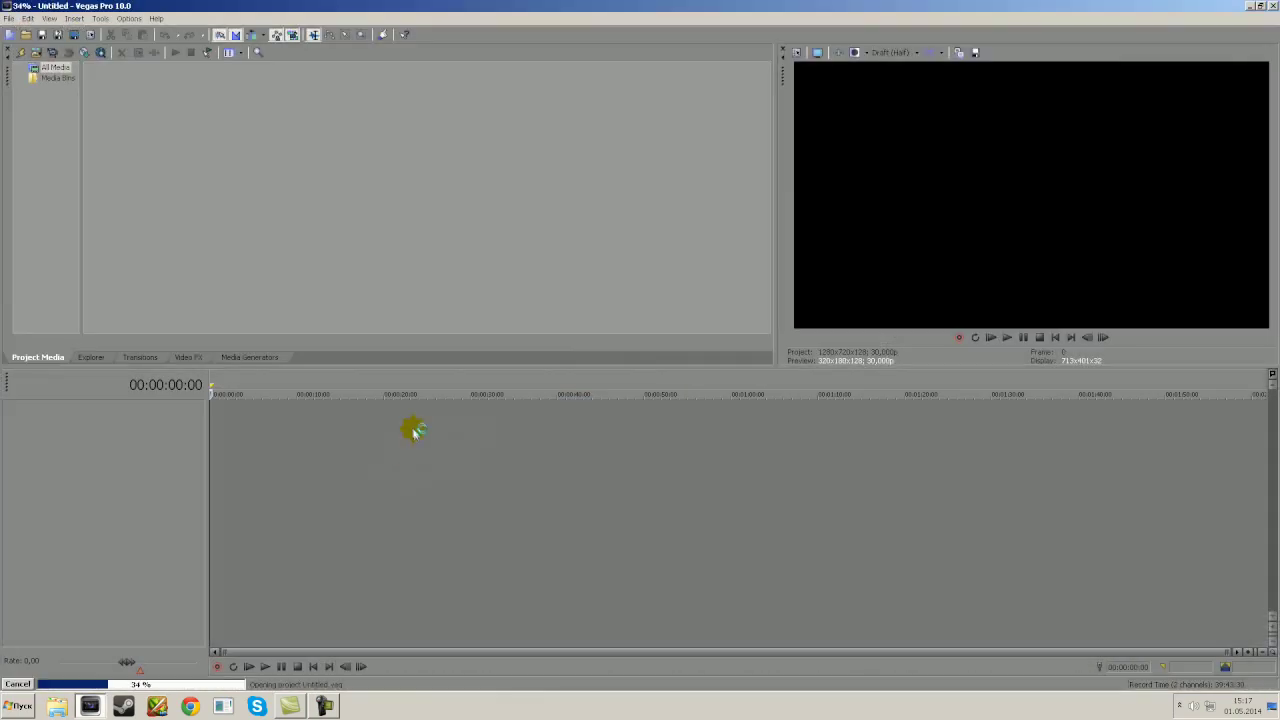
{"action": "left_click", "coordinate": [580, 308]}
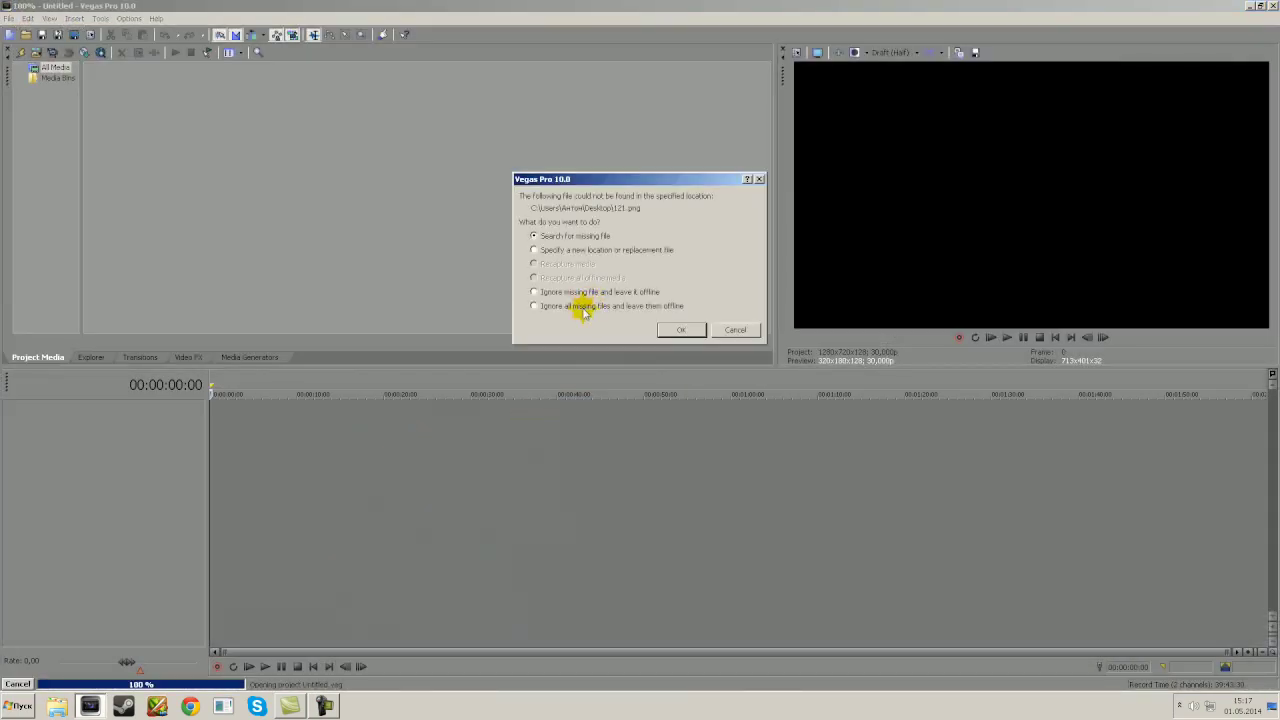
{"action": "left_click", "coordinate": [676, 329]}
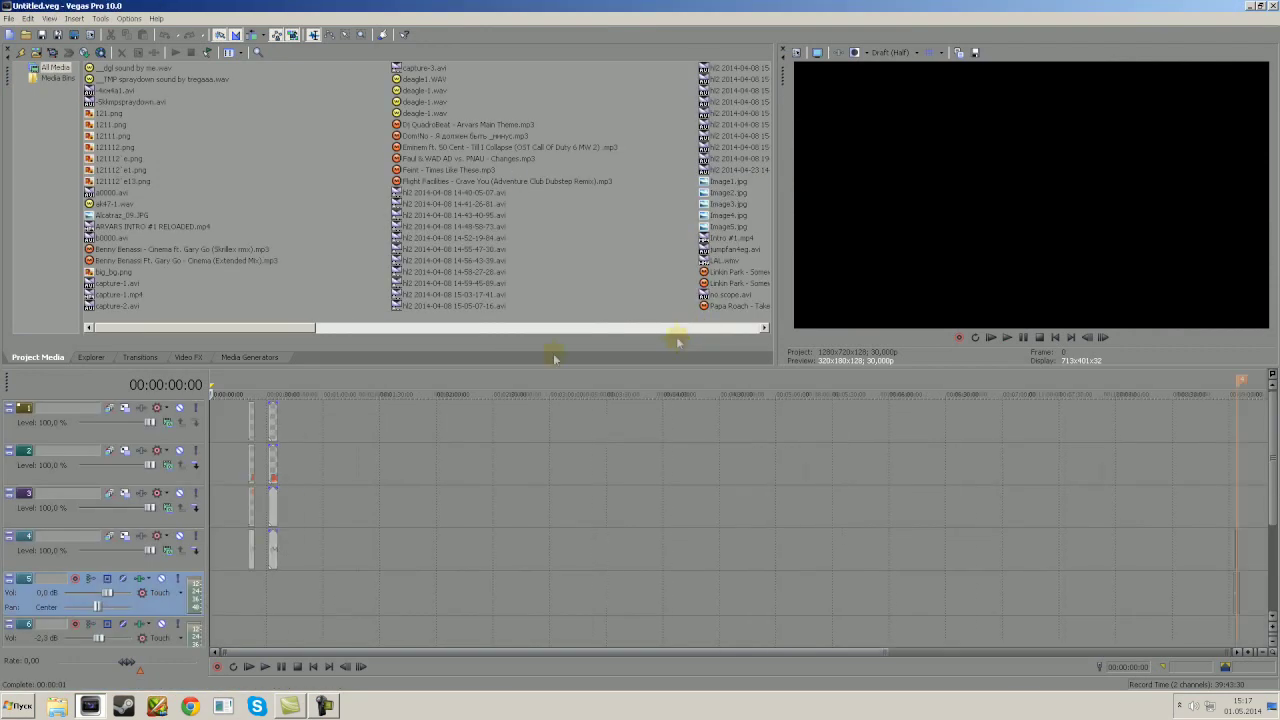
Step: Place a0000.avi and b0000.avi from the фрапс folder on drive D onto video track 4 at 00:01:39:13
{"action": "left_click", "coordinate": [335, 547]}
{"action": "scroll", "coordinate": [335, 534], "scroll_direction": "up", "scroll_amount": 3}
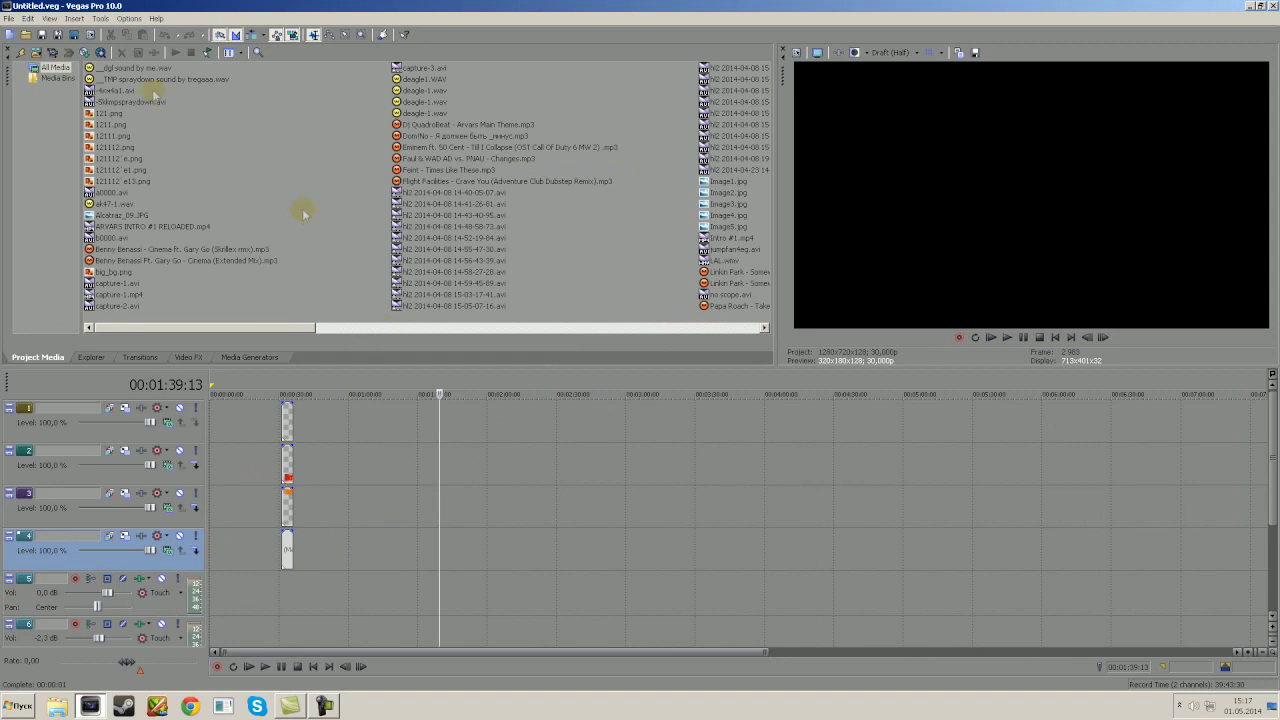
{"action": "left_click", "coordinate": [25, 34]}
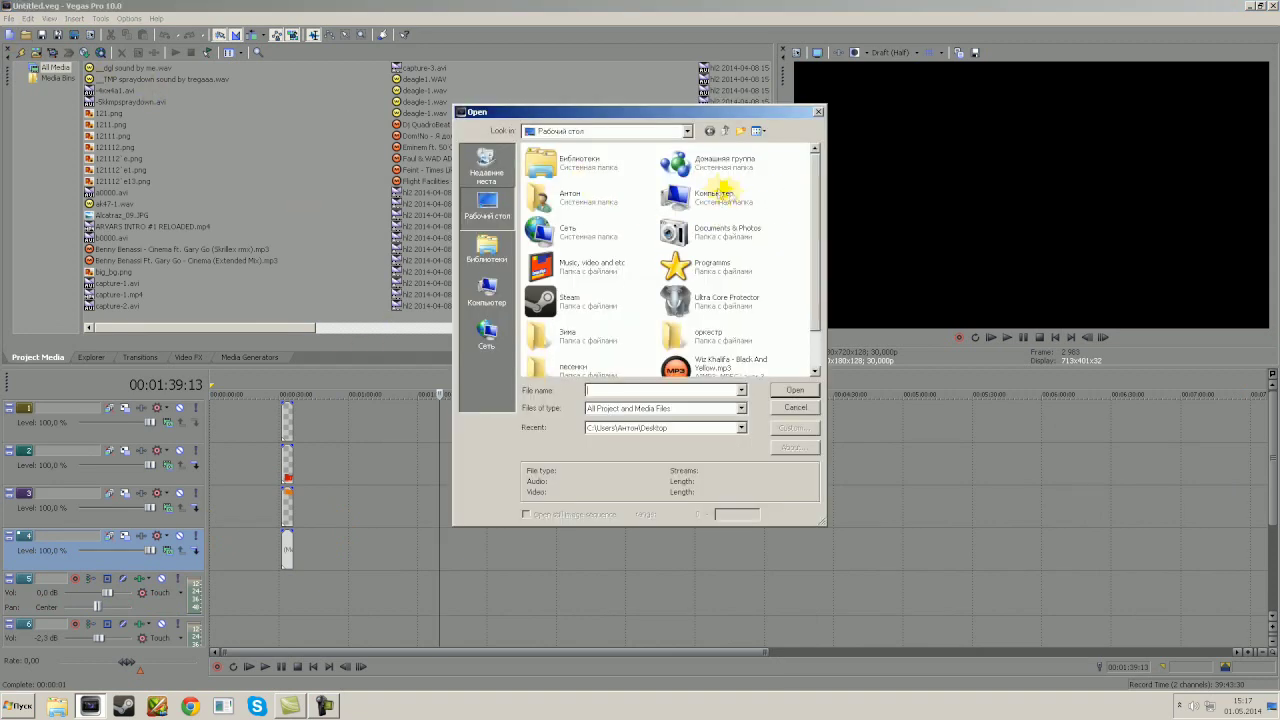
{"action": "double_click", "coordinate": [720, 188]}
{"action": "double_click", "coordinate": [709, 195]}
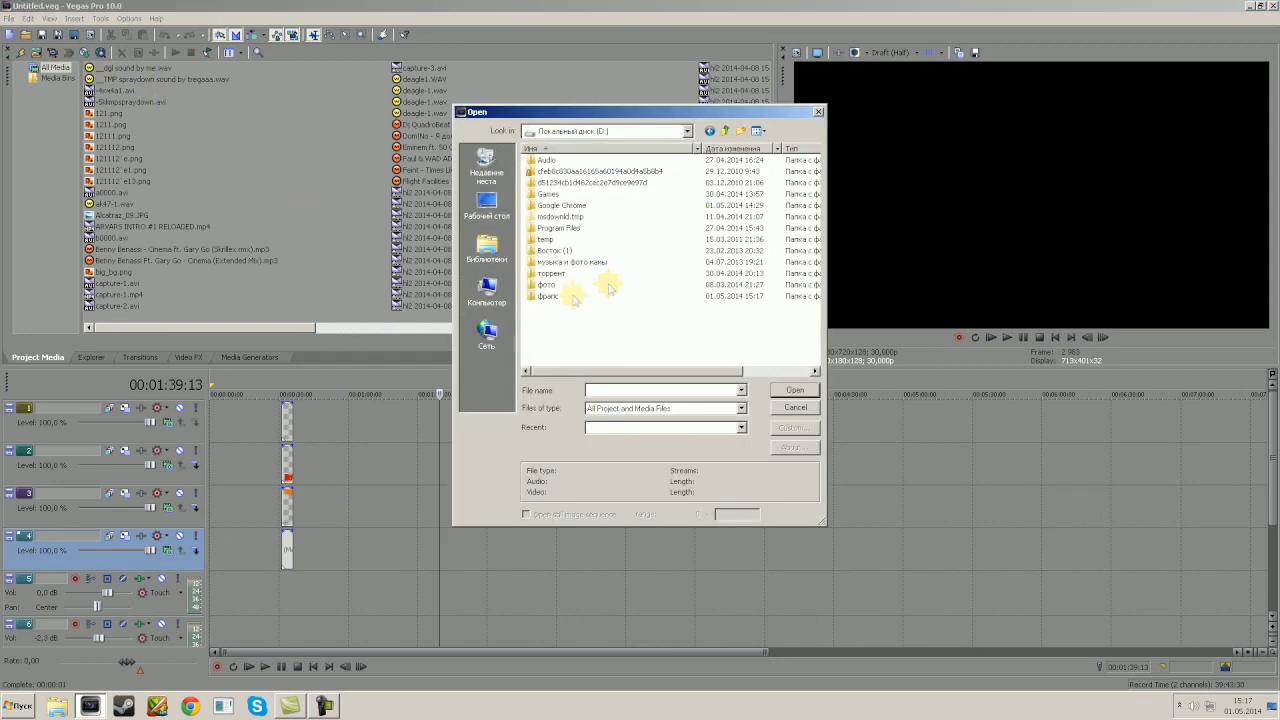
{"action": "double_click", "coordinate": [558, 290]}
{"action": "left_click", "coordinate": [698, 192]}
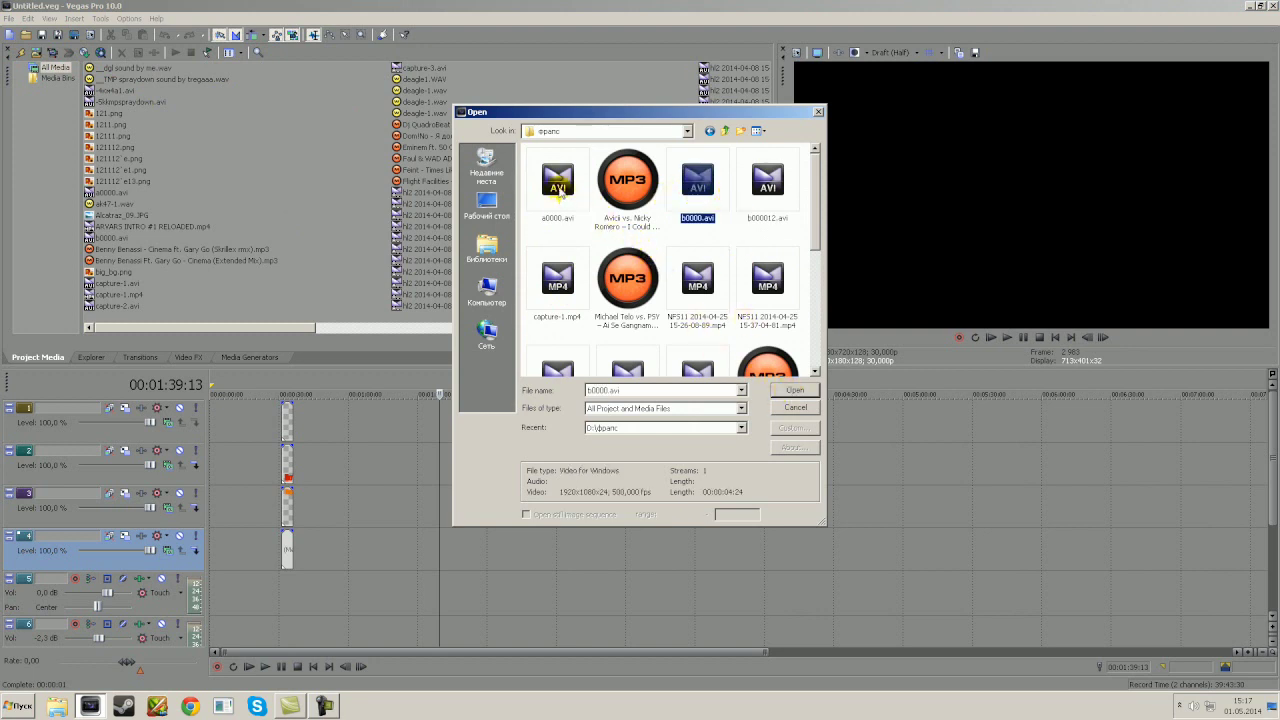
{"action": "scroll", "coordinate": [560, 191], "scroll_direction": "down", "scroll_amount": 3}
{"action": "scroll", "coordinate": [563, 188], "scroll_direction": "up", "scroll_amount": 3}
{"action": "left_click", "coordinate": [795, 390]}
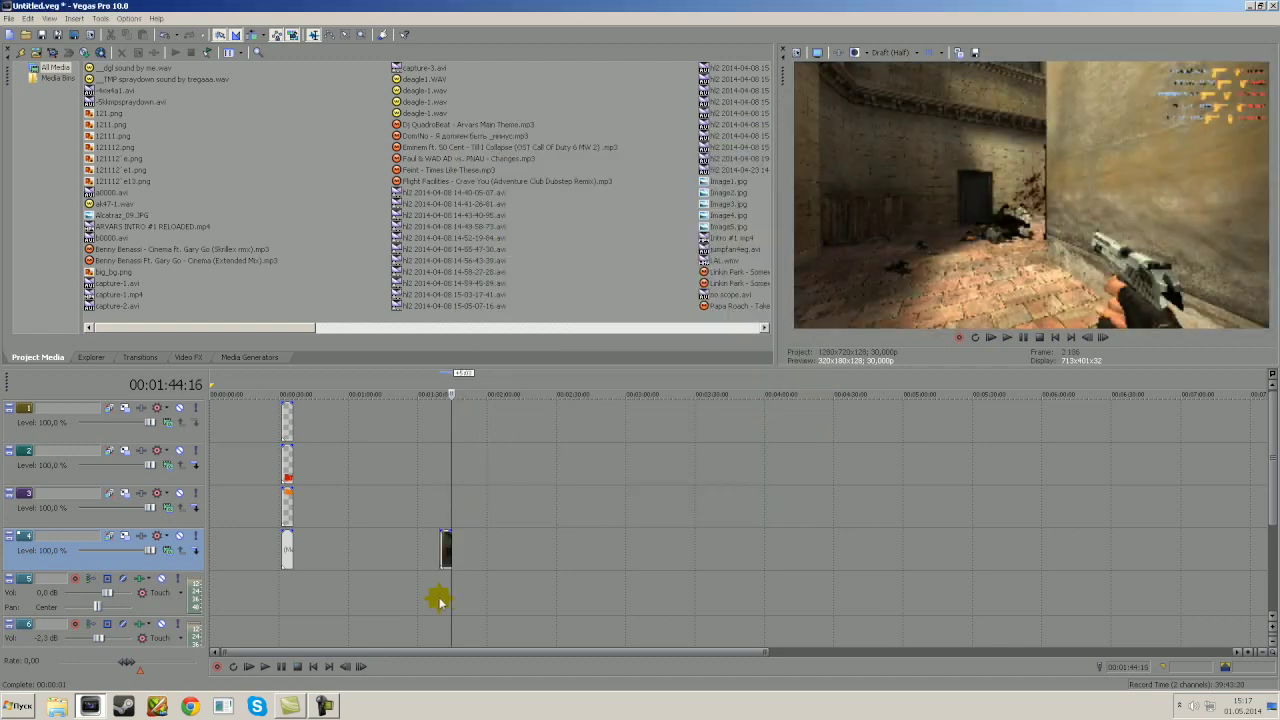
Step: Overlap the two gameplay clips on track 4 to create a short crossfade at their junction
{"action": "left_click", "coordinate": [437, 583]}
{"action": "scroll", "coordinate": [443, 577], "scroll_direction": "up", "scroll_amount": 10}
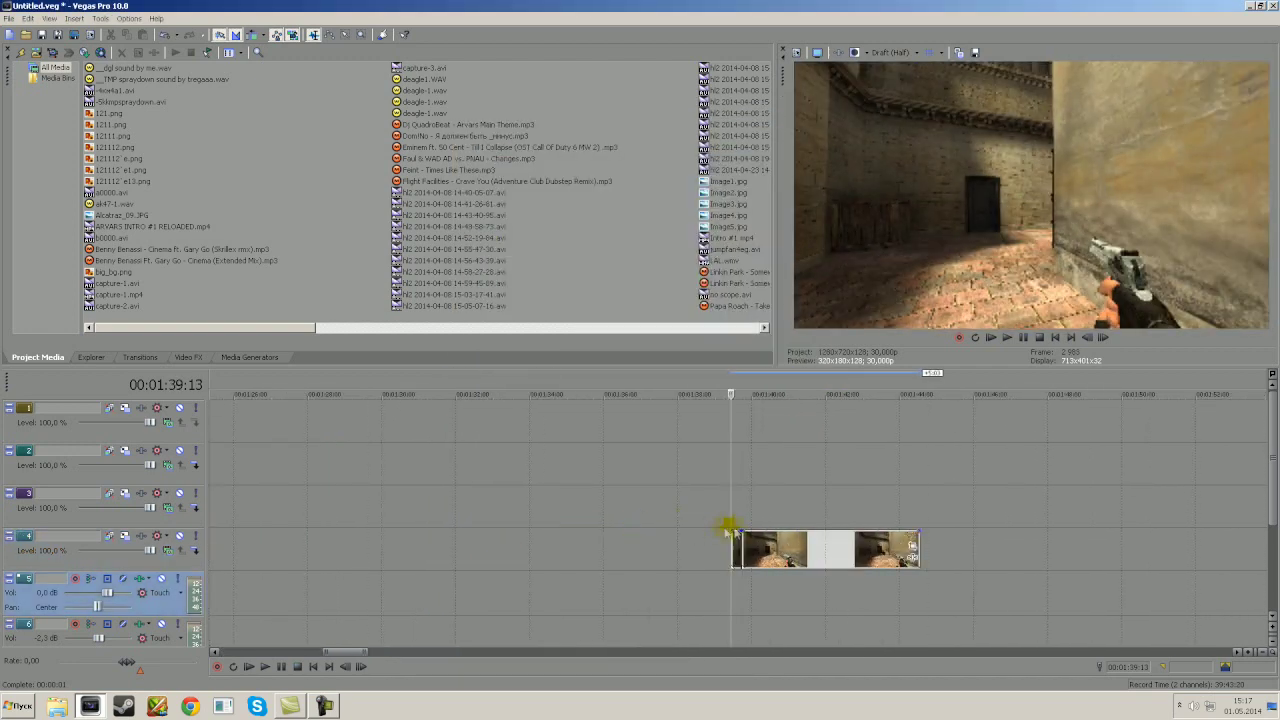
{"action": "scroll", "coordinate": [839, 571], "scroll_direction": "up", "scroll_amount": 2}
{"action": "left_click", "coordinate": [812, 558]}
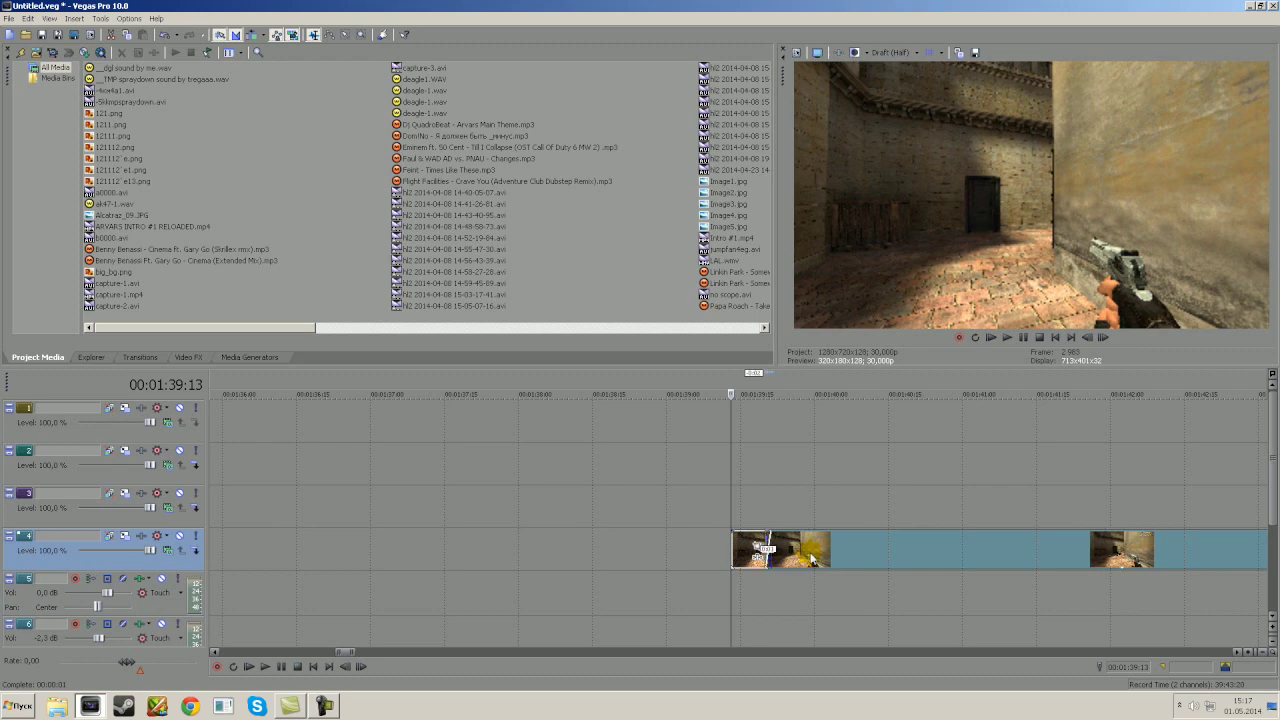
Step: Examine the crossfade between the two gameplay clips by stepping through its frames in the preview
{"action": "left_click", "coordinate": [766, 508]}
{"action": "scroll", "coordinate": [766, 508], "scroll_direction": "up", "scroll_amount": 4}
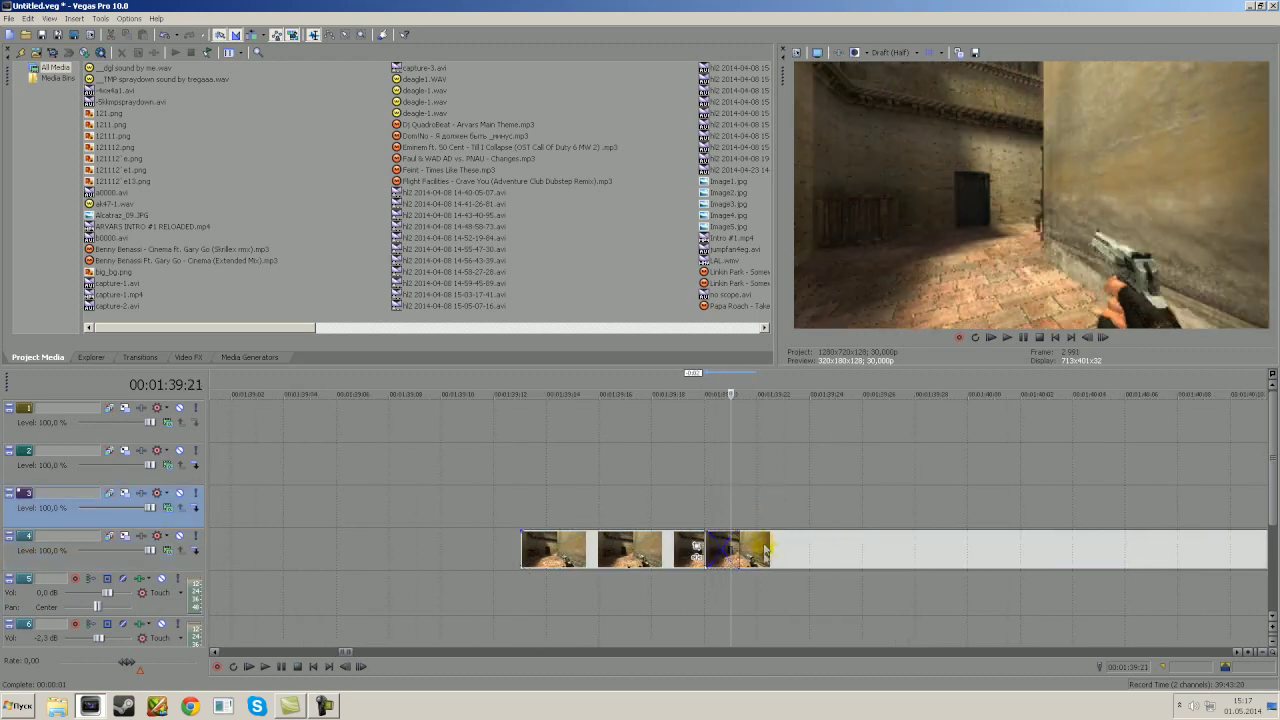
{"action": "left_click", "coordinate": [707, 505]}
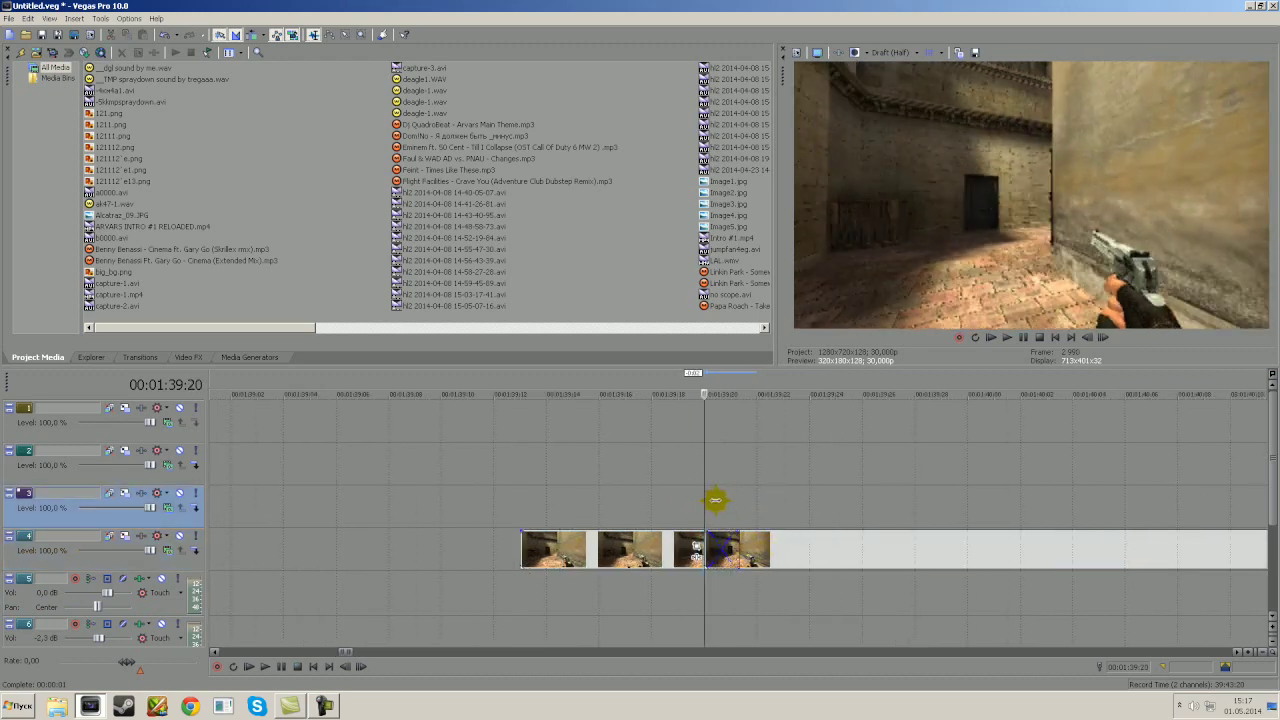
{"action": "left_click", "coordinate": [728, 503]}
{"action": "left_click", "coordinate": [757, 503]}
{"action": "left_click", "coordinate": [770, 505]}
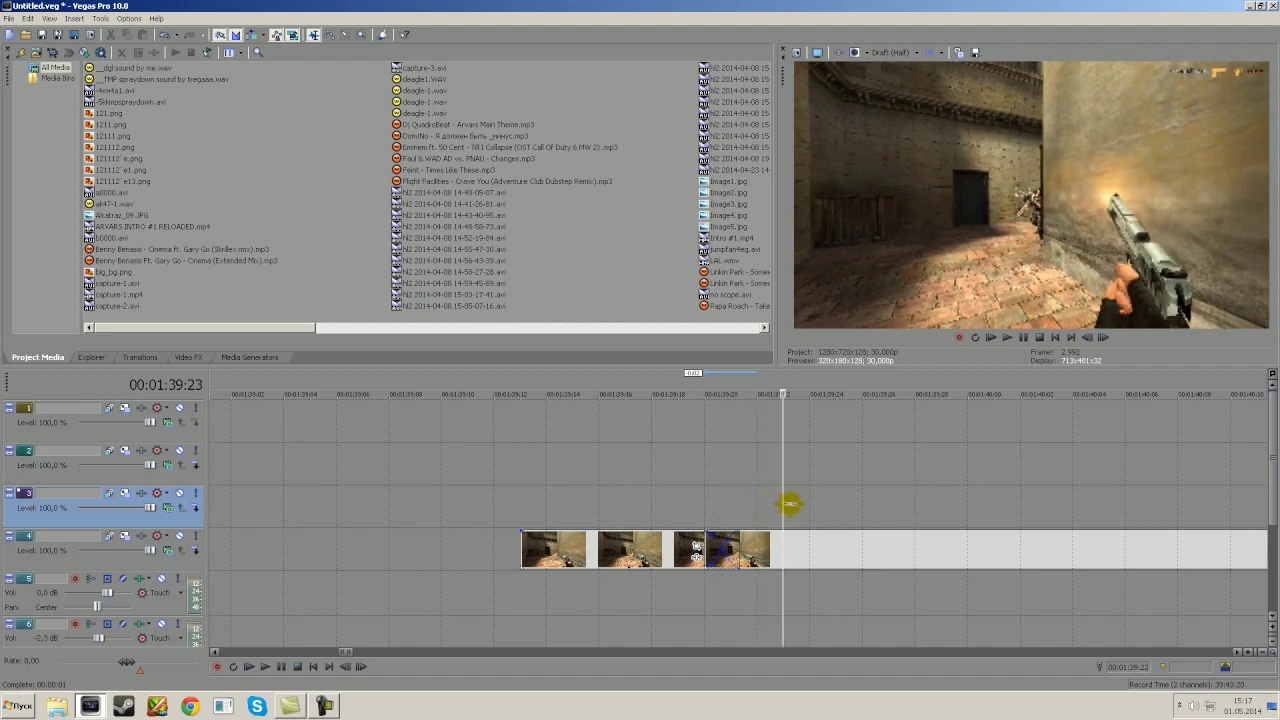
{"action": "left_click", "coordinate": [834, 500]}
{"action": "left_click", "coordinate": [733, 507]}
{"action": "scroll", "coordinate": [733, 510], "scroll_direction": "up", "scroll_amount": 5}
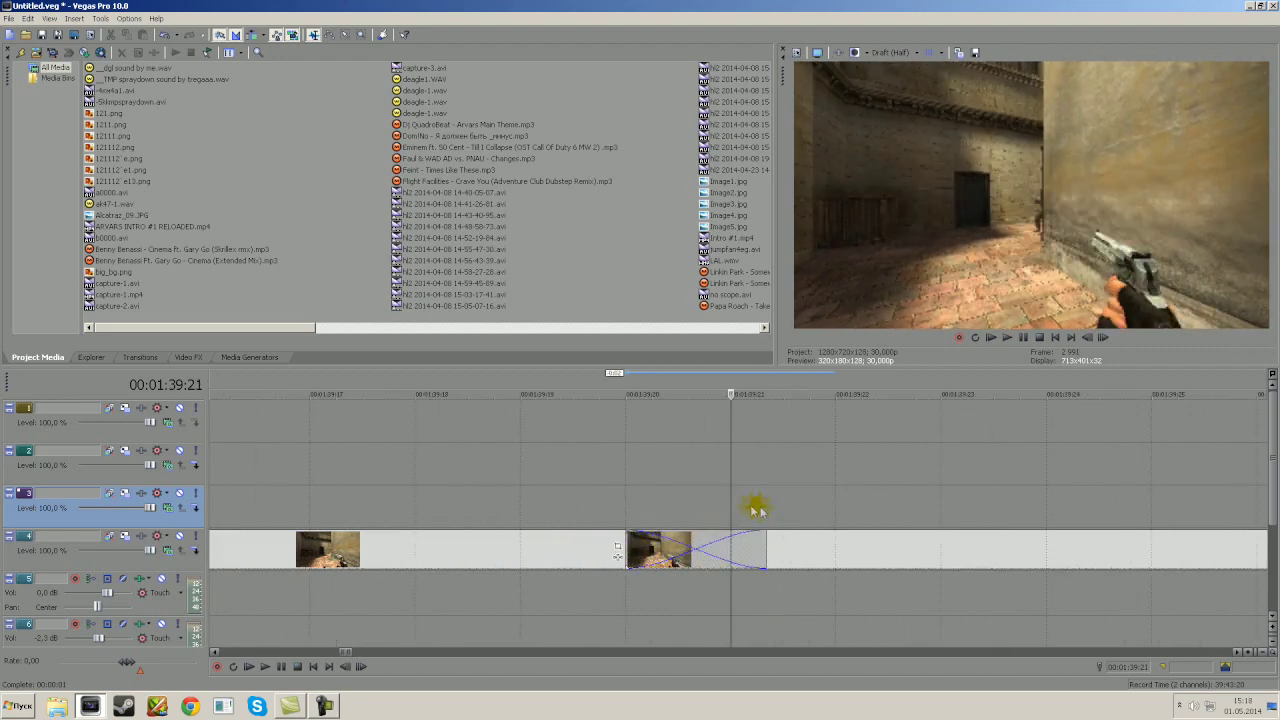
{"action": "left_click", "coordinate": [783, 510]}
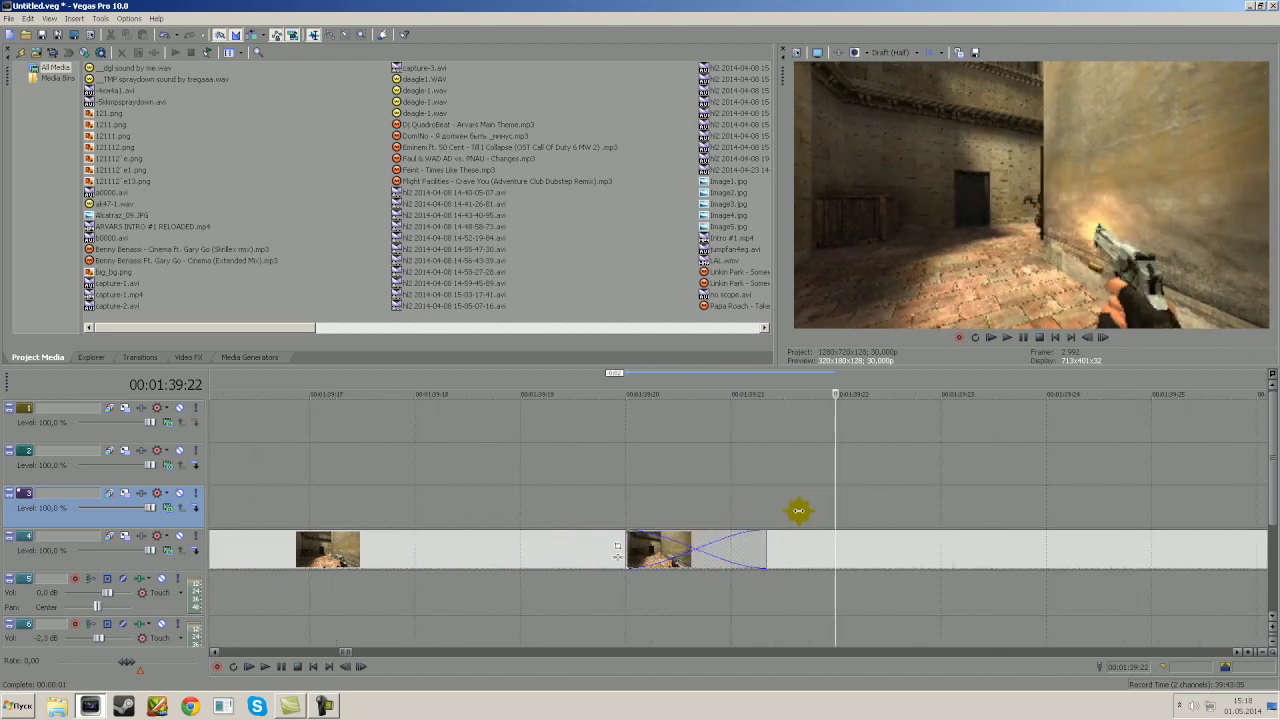
{"action": "left_click", "coordinate": [671, 480]}
{"action": "scroll", "coordinate": [671, 485], "scroll_direction": "down", "scroll_amount": 5}
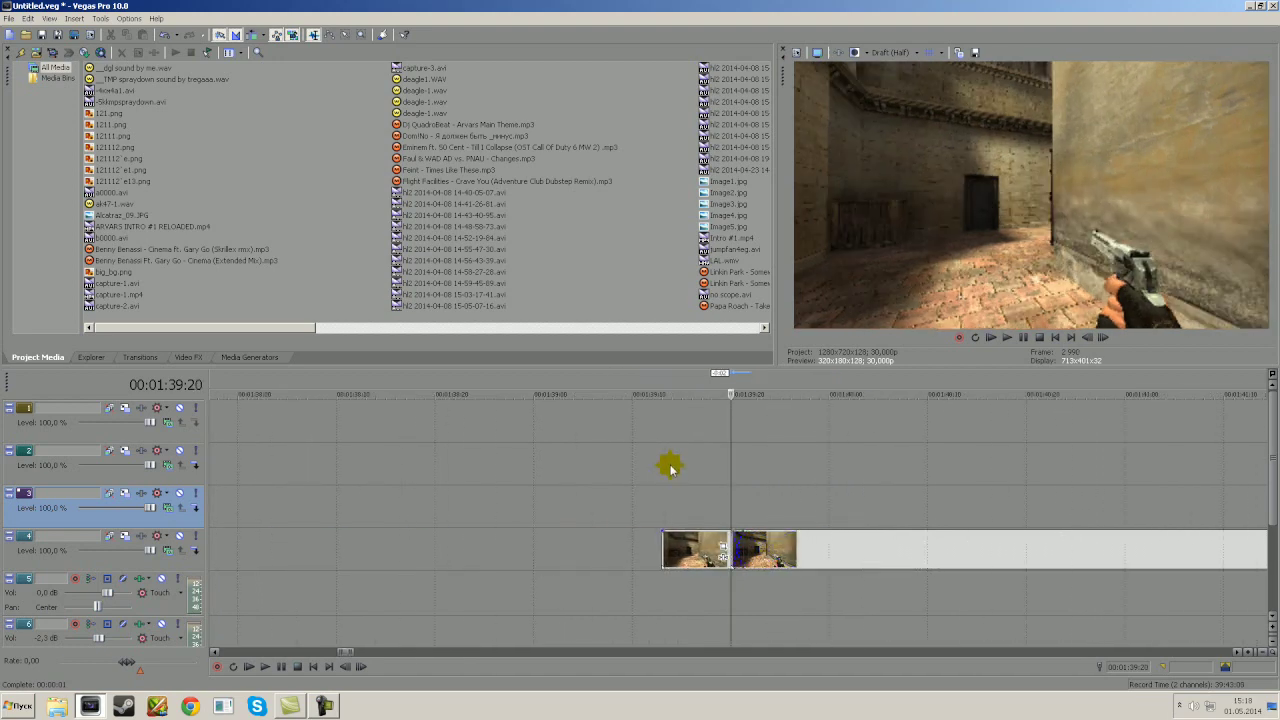
{"action": "scroll", "coordinate": [675, 500], "scroll_direction": "down", "scroll_amount": 3}
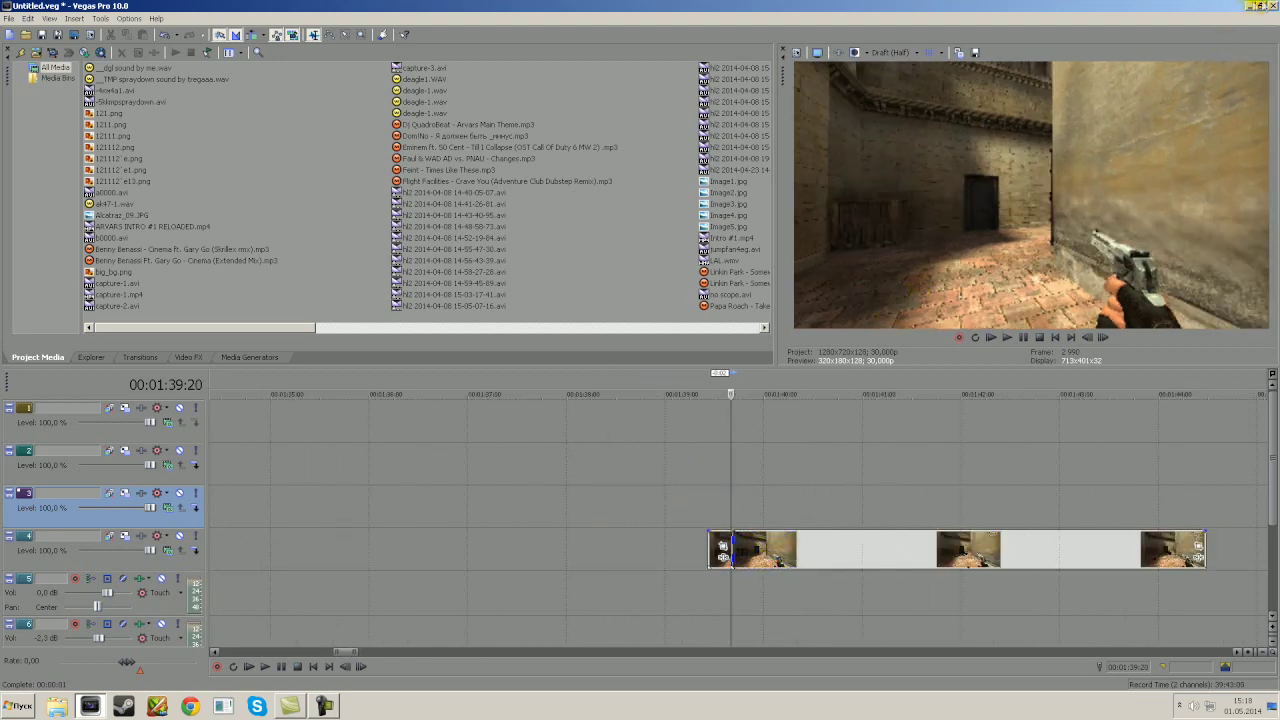
Step: Add Wiz Khalifa - Black And Yellow.mp3 from the desktop to audio track 5, beginning before the gameplay clips
{"action": "left_click", "coordinate": [1249, 8]}
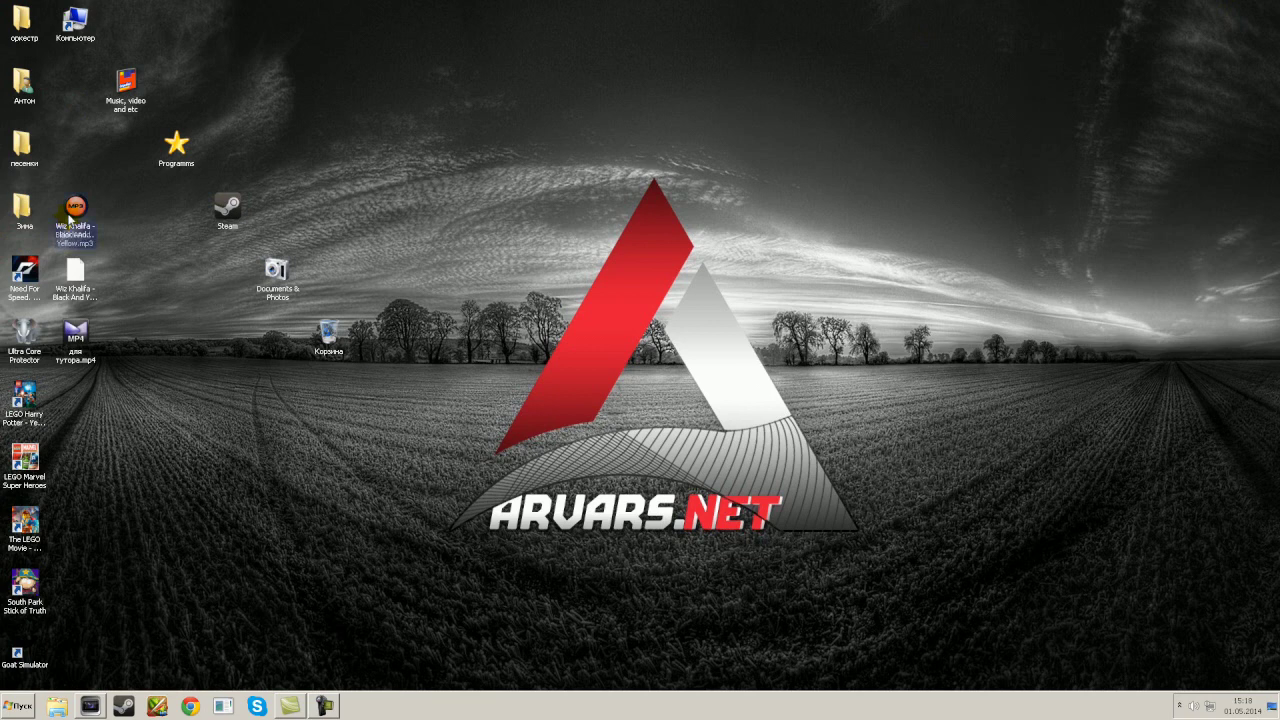
{"action": "left_click_drag", "start_coordinate": [70, 225], "coordinate": [248, 450]}
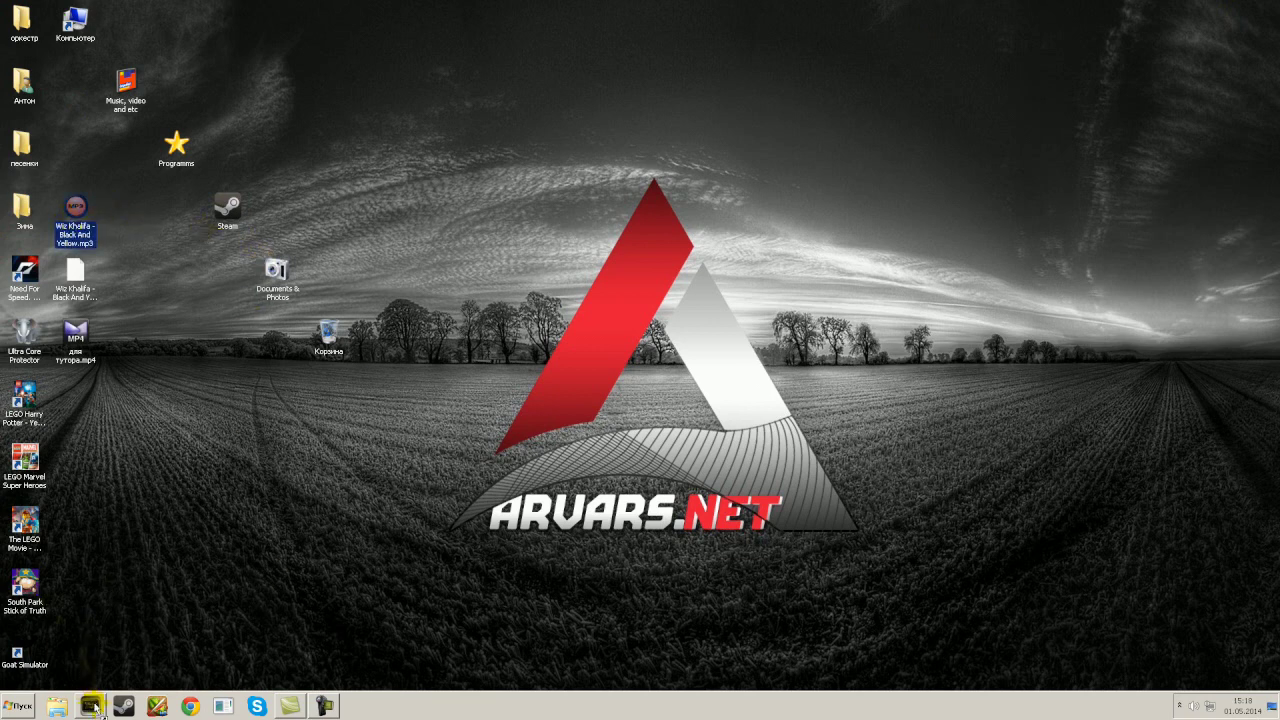
{"action": "left_click_drag", "start_coordinate": [100, 710], "coordinate": [365, 597]}
{"action": "scroll", "coordinate": [514, 508], "scroll_direction": "down", "scroll_amount": 5}
{"action": "left_click_drag", "start_coordinate": [749, 597], "coordinate": [545, 550]}
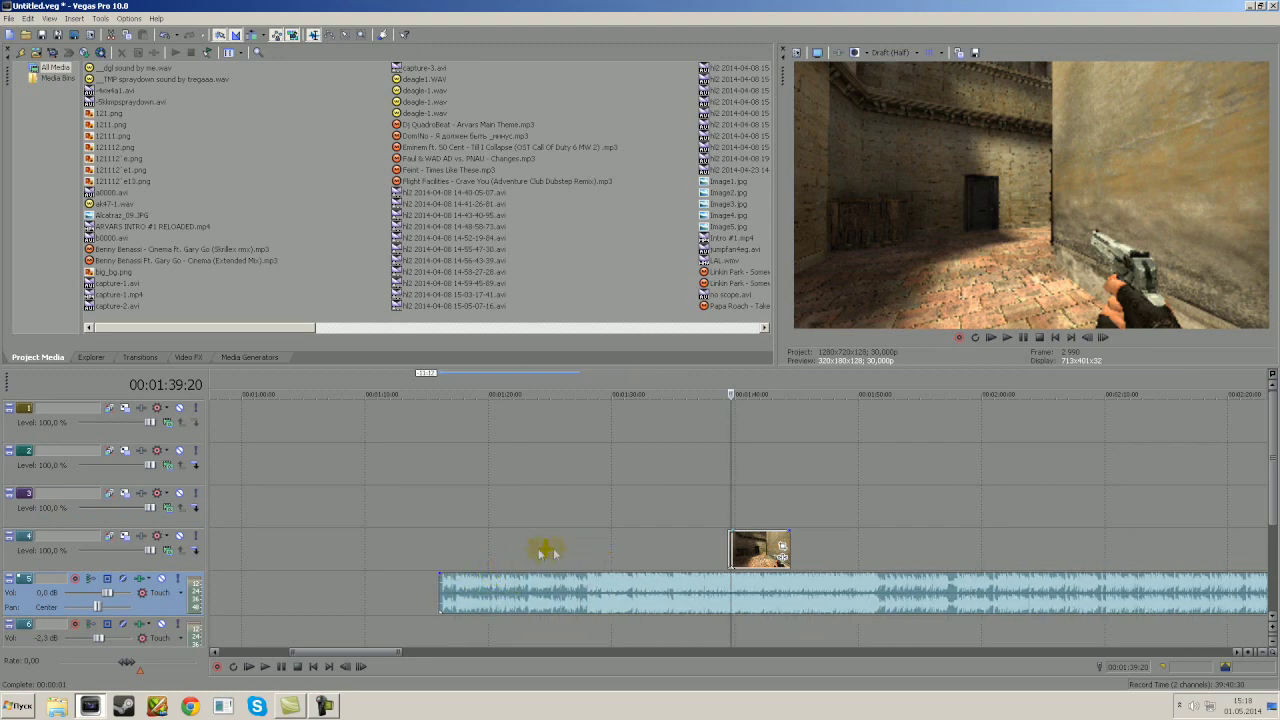
Step: Listen to the music from several timeline positions to find a suitable point for the gameplay, and pause playback
{"action": "left_click", "coordinate": [557, 560]}
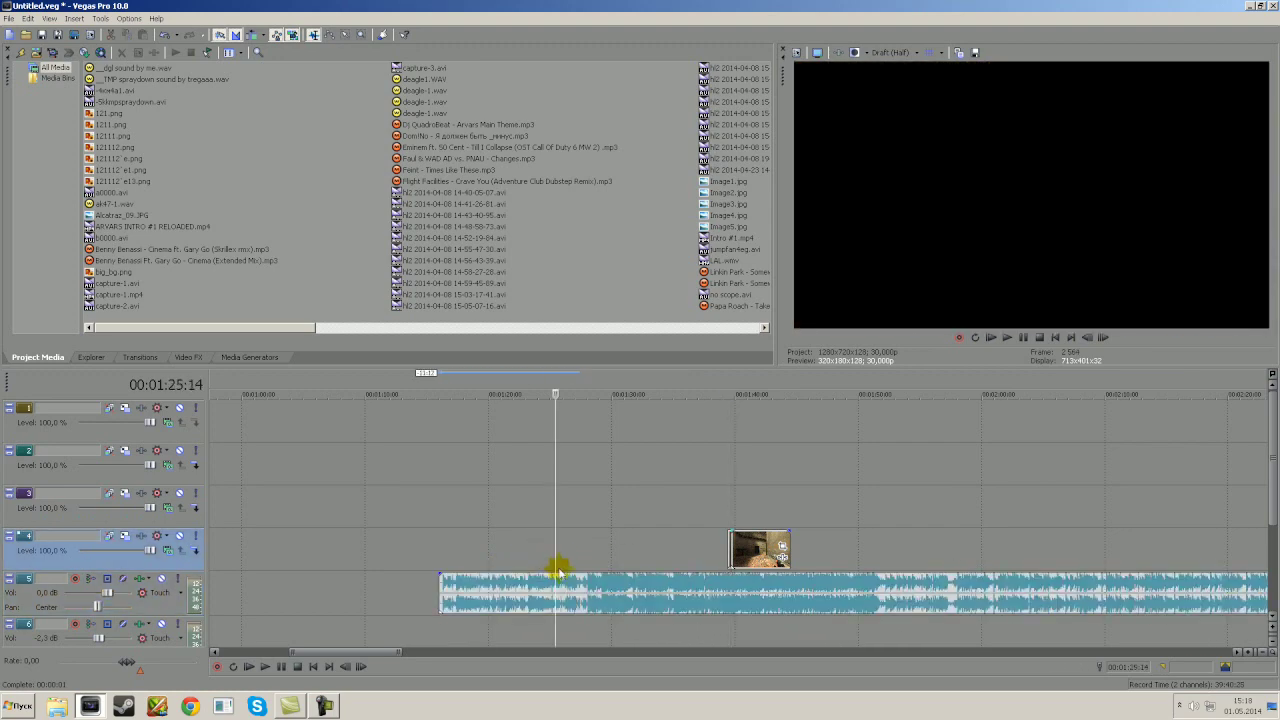
{"action": "left_click", "coordinate": [265, 668]}
{"action": "left_click", "coordinate": [606, 631]}
{"action": "left_click", "coordinate": [268, 667]}
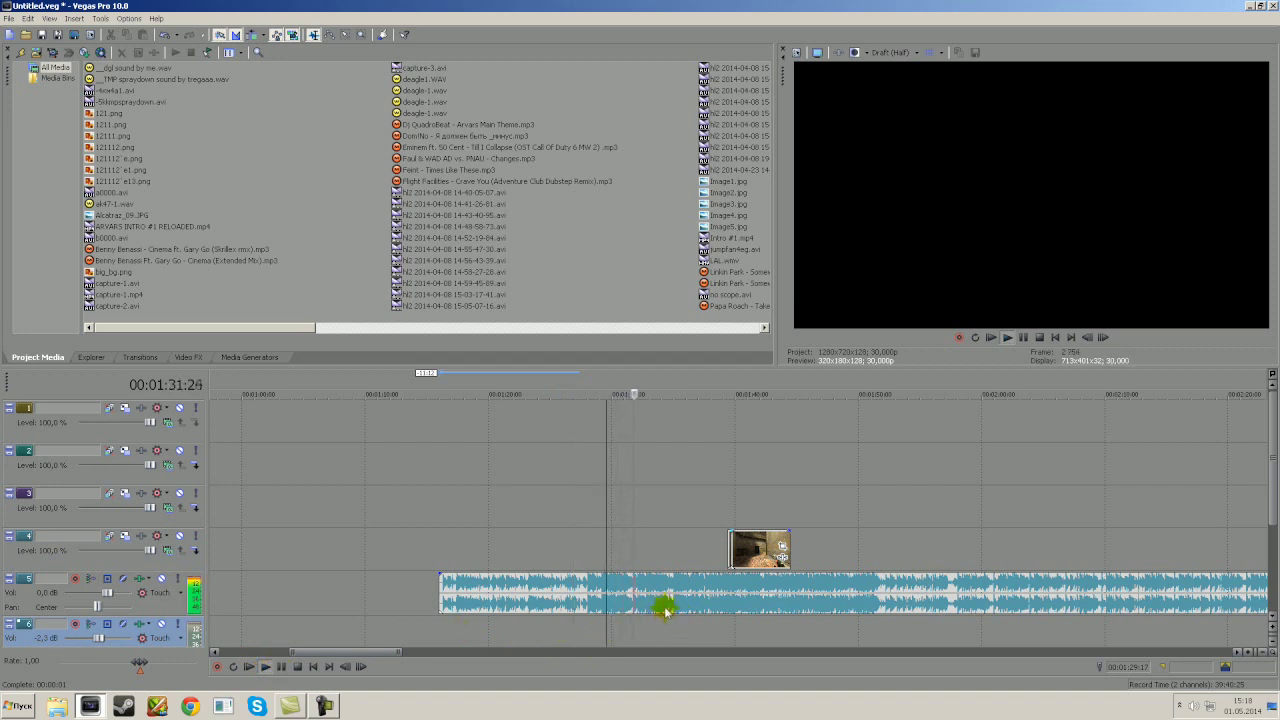
{"action": "left_click", "coordinate": [706, 621]}
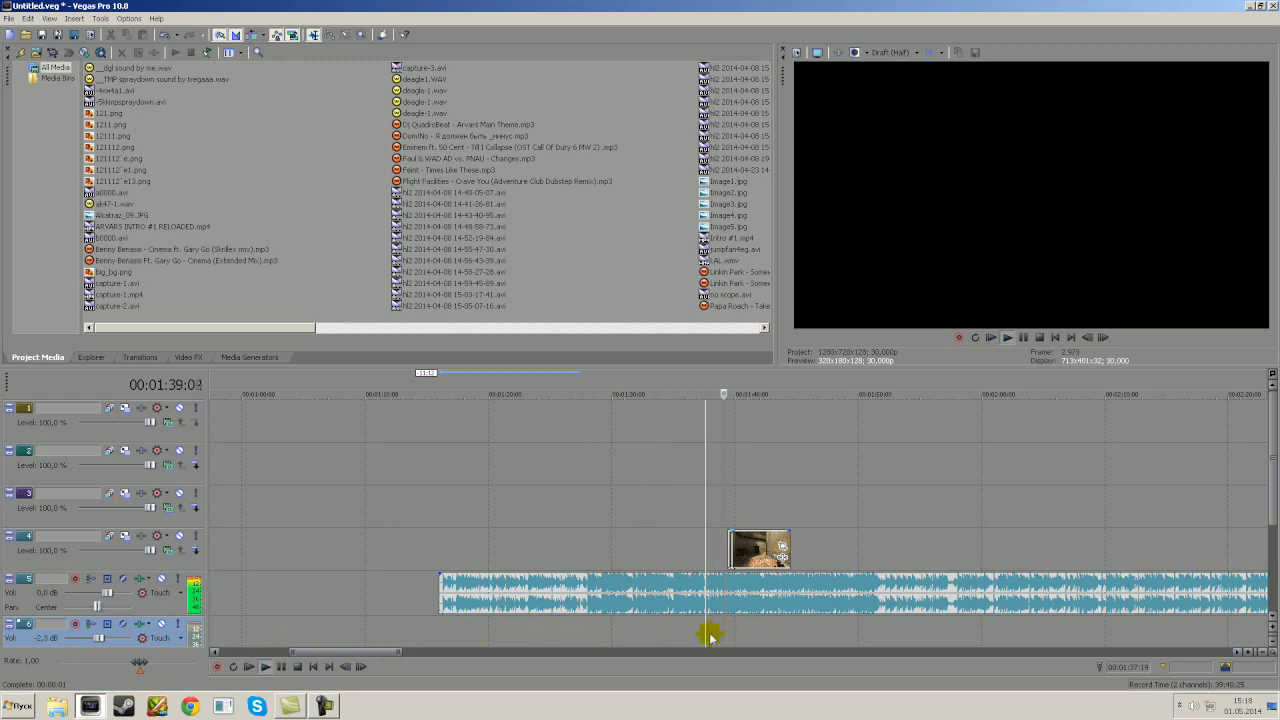
{"action": "scroll", "coordinate": [710, 637], "scroll_direction": "up", "scroll_amount": 3}
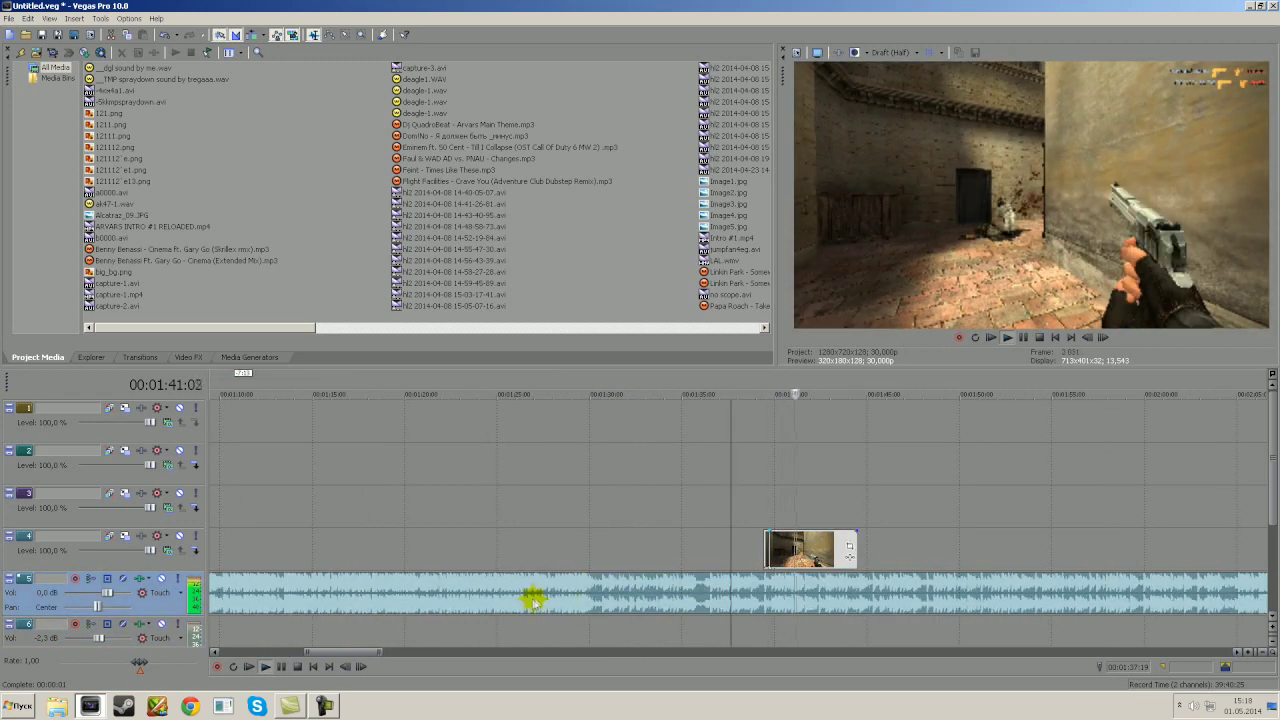
{"action": "scroll", "coordinate": [533, 598], "scroll_direction": "down", "scroll_amount": 5}
{"action": "left_click", "coordinate": [672, 560]}
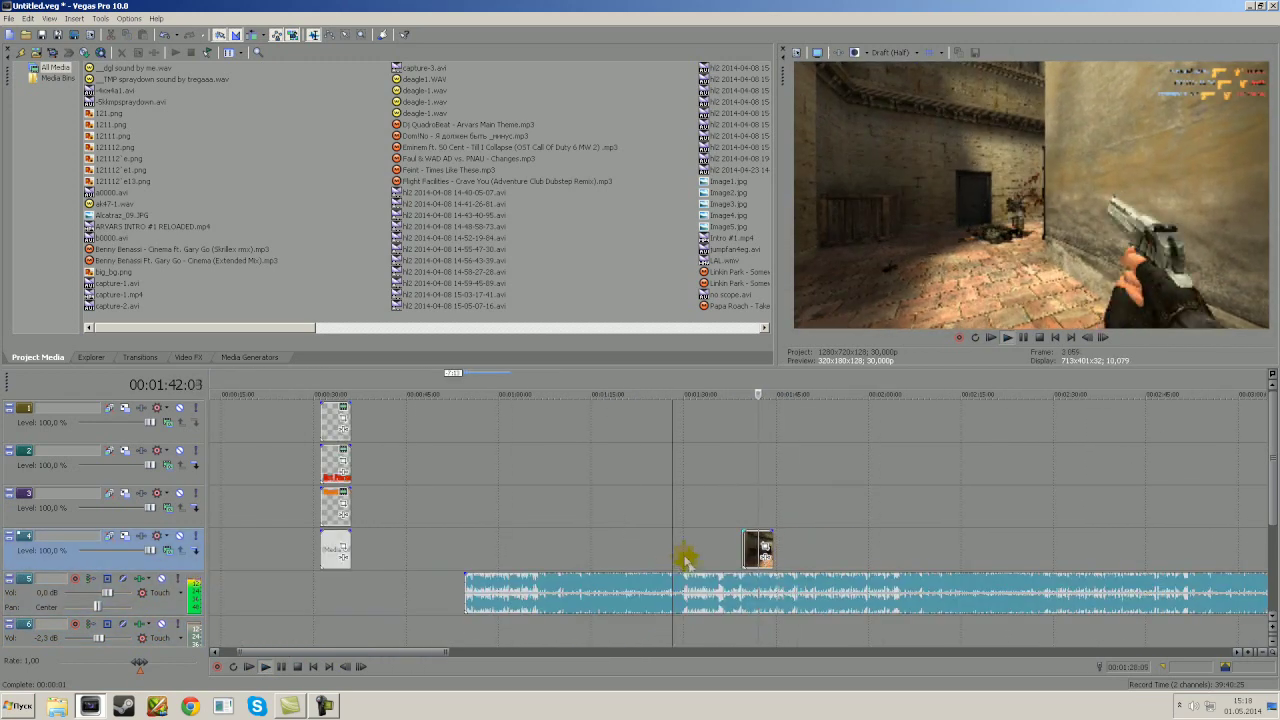
{"action": "left_click", "coordinate": [264, 669]}
{"action": "scroll", "coordinate": [763, 569], "scroll_direction": "up", "scroll_amount": 5}
{"action": "left_click", "coordinate": [780, 595]}
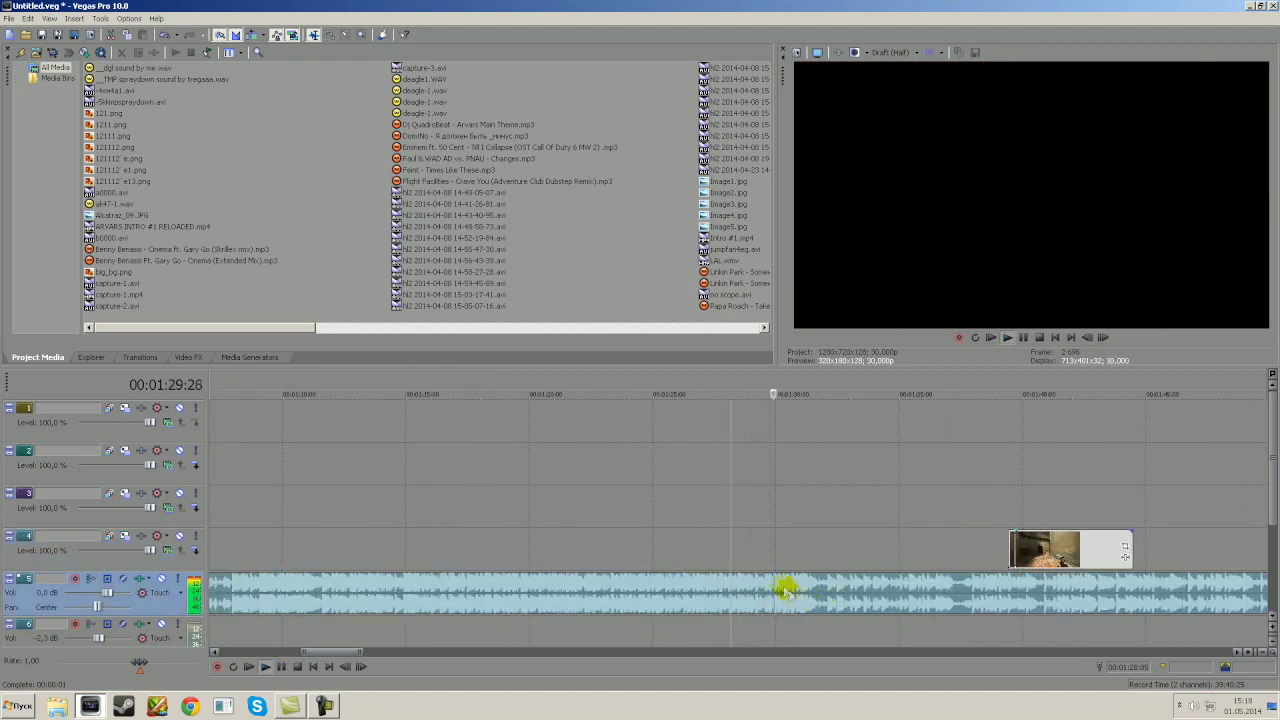
{"action": "left_click", "coordinate": [628, 548]}
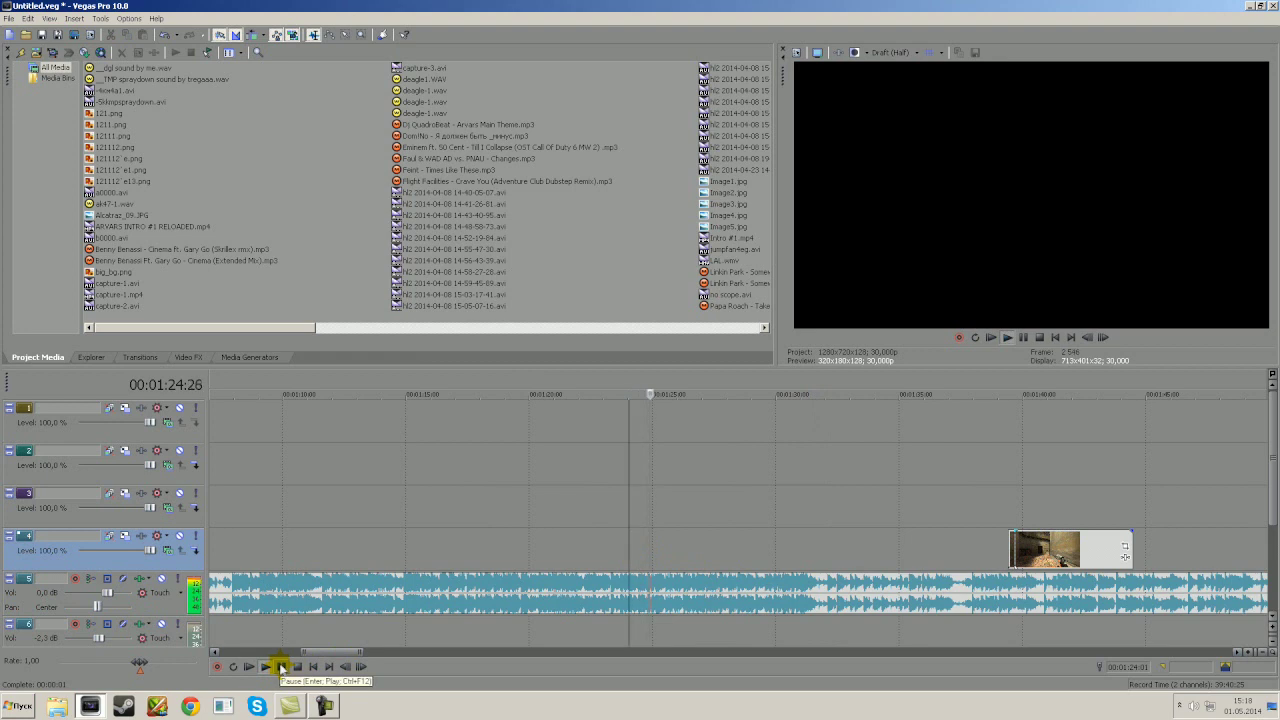
{"action": "left_click", "coordinate": [282, 668]}
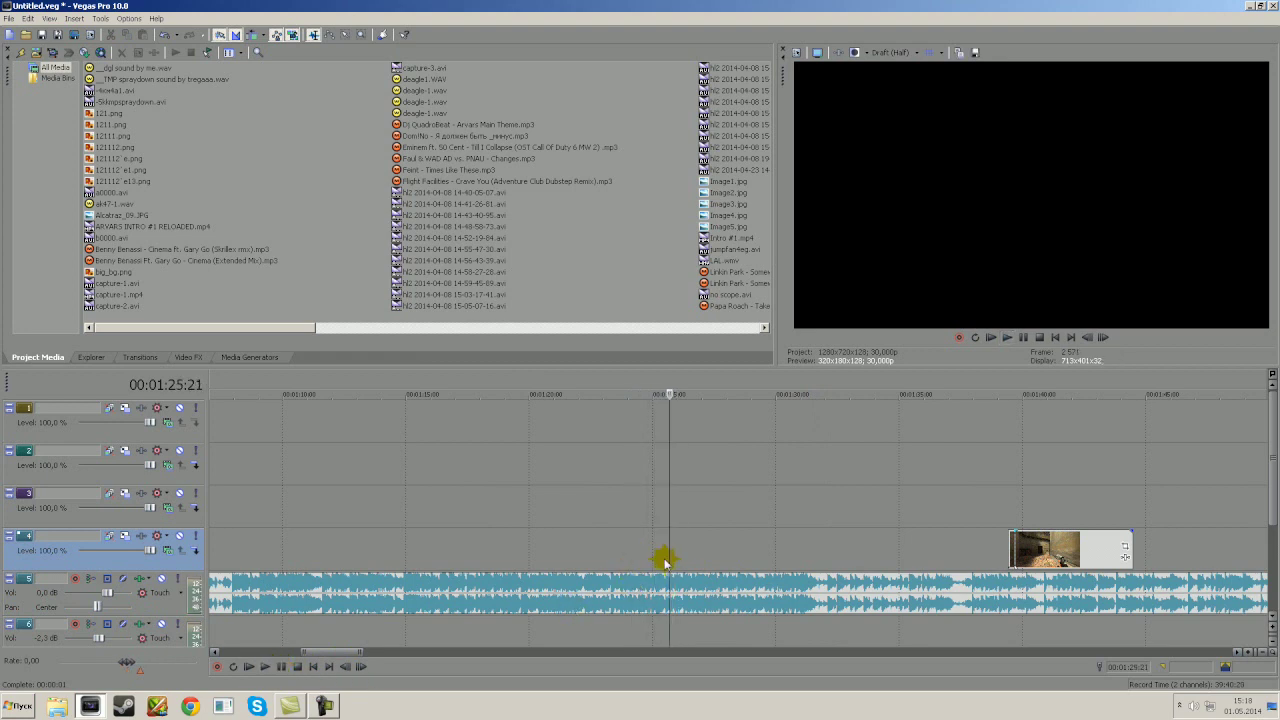
Step: Delete the opening part of the music on track 5 and move the remainder to start at 00:01:38:17
{"action": "left_click", "coordinate": [628, 592]}
{"action": "key", "text": "Delete"}
{"action": "left_click_drag", "start_coordinate": [747, 592], "coordinate": [1011, 595]}
{"action": "left_click", "coordinate": [990, 565]}
Step: Play the gameplay clips together with the music to check their sync, and pause
{"action": "scroll", "coordinate": [990, 565], "scroll_direction": "up", "scroll_amount": 5}
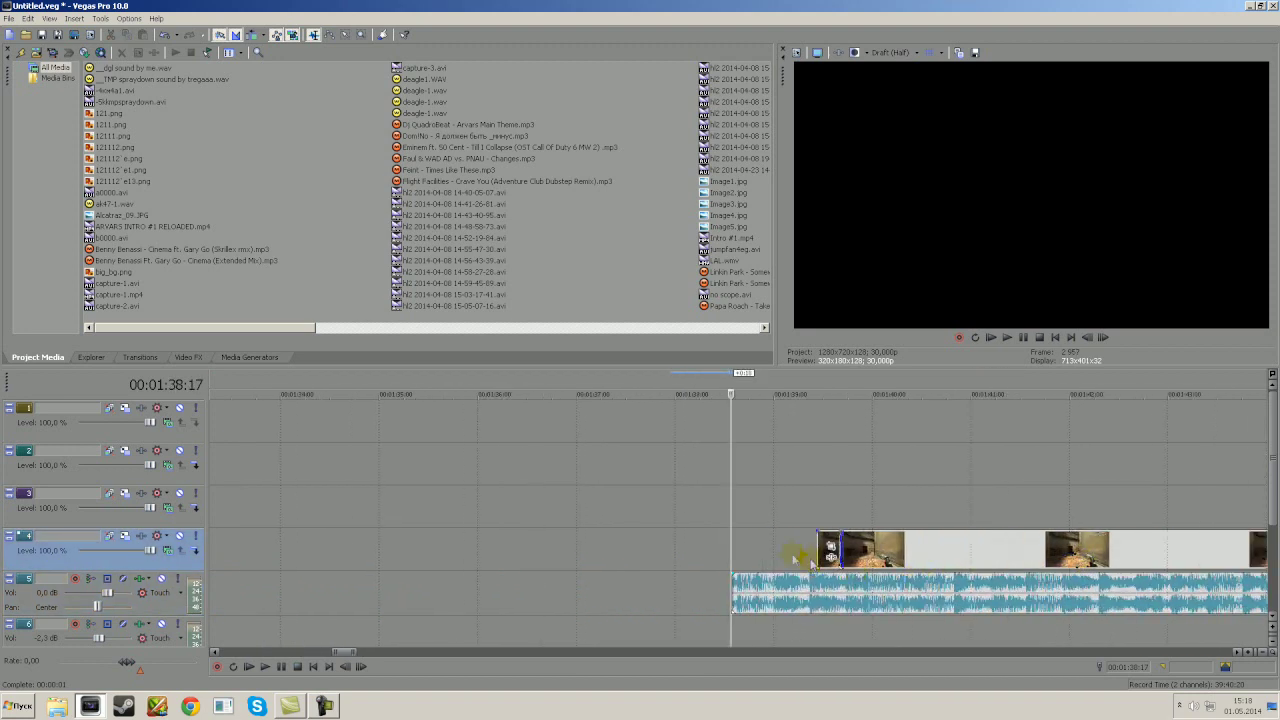
{"action": "left_click", "coordinate": [268, 667]}
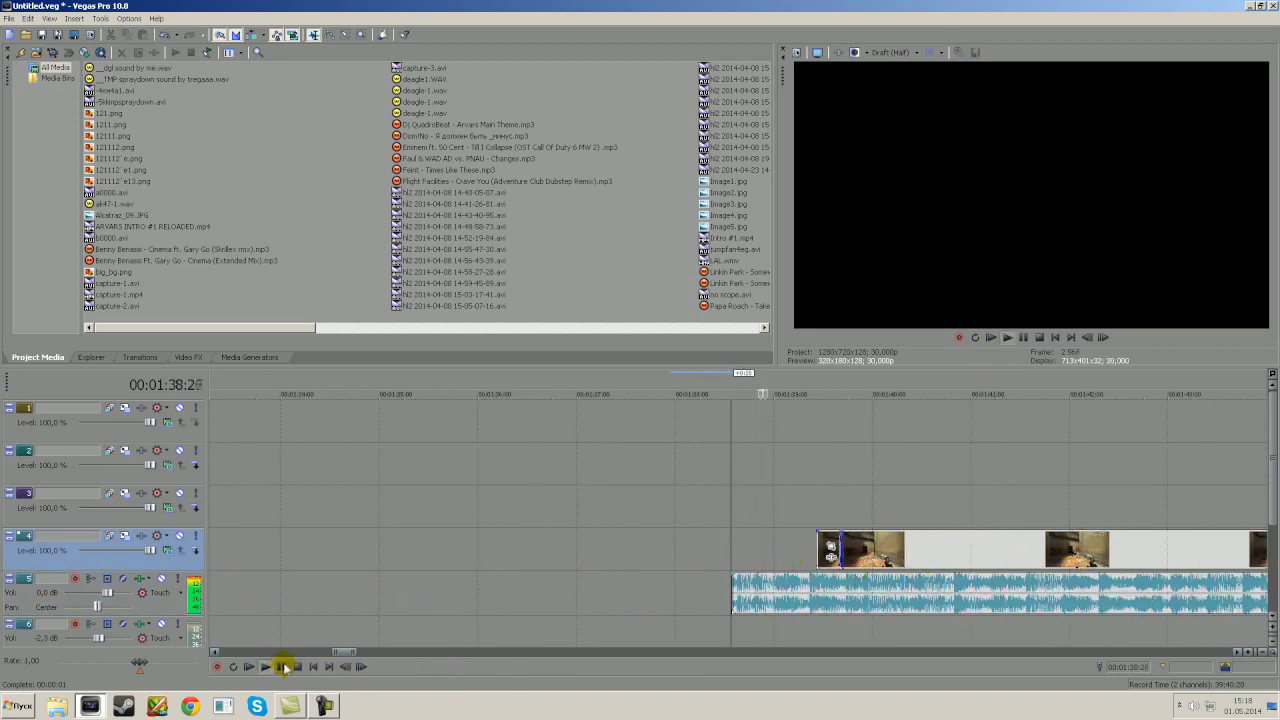
{"action": "left_click", "coordinate": [287, 667]}
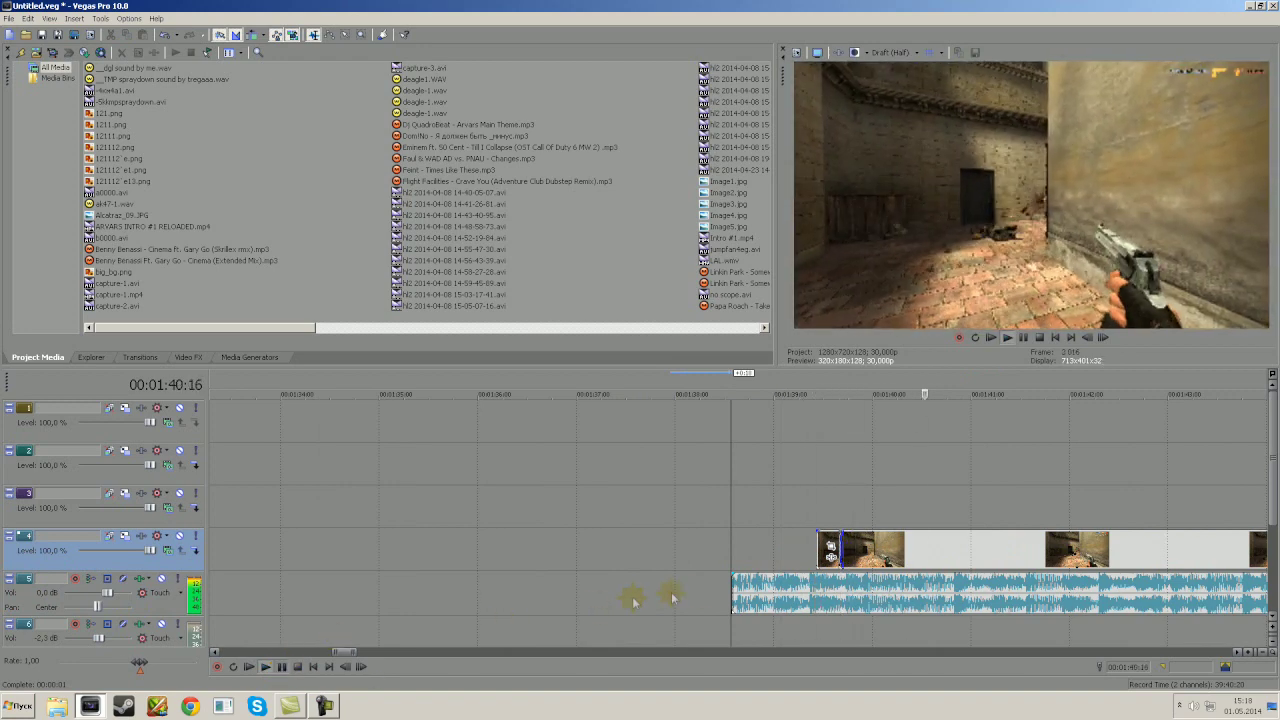
Step: Shift the music on track 5 slightly earlier against the gameplay clips, preview the sync, and trim its beginning
{"action": "left_click", "coordinate": [786, 591]}
{"action": "mouse_move", "coordinate": [738, 594]}
{"action": "left_mouse_down"}
{"action": "mouse_move", "coordinate": [764, 592]}
{"action": "mouse_move", "coordinate": [722, 592]}
{"action": "left_mouse_up"}
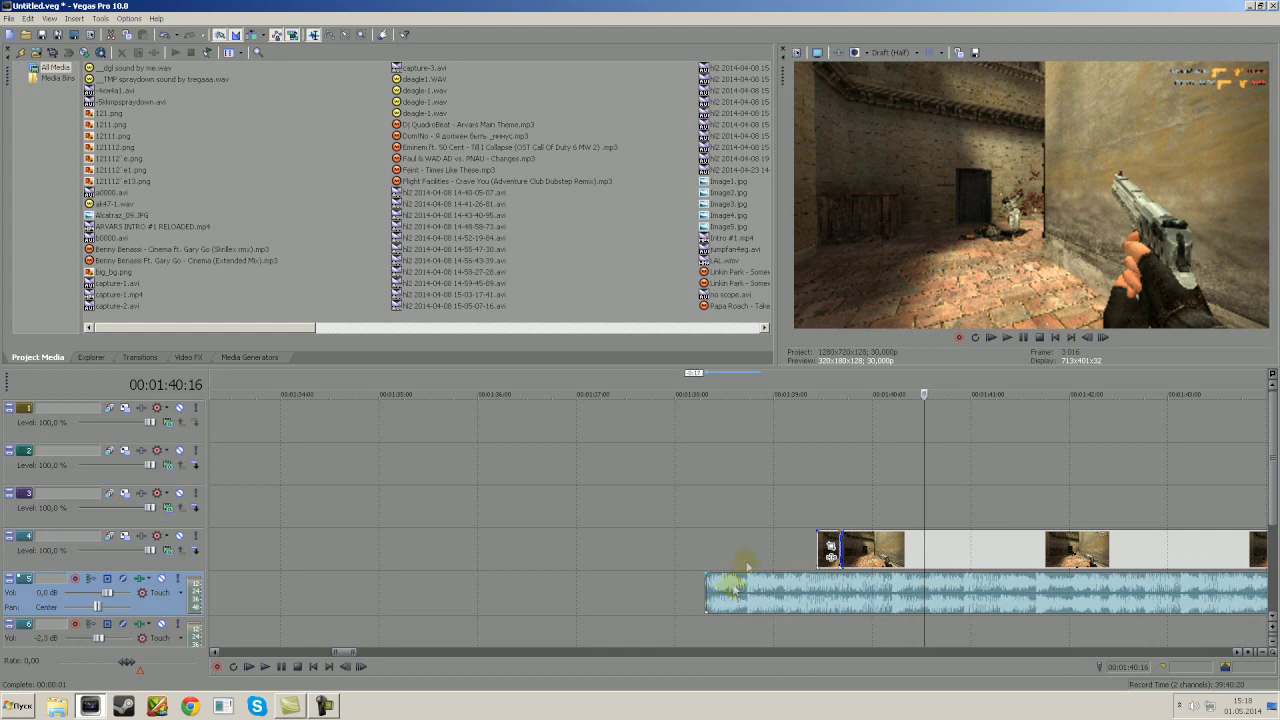
{"action": "left_click", "coordinate": [751, 545]}
{"action": "left_click", "coordinate": [275, 668]}
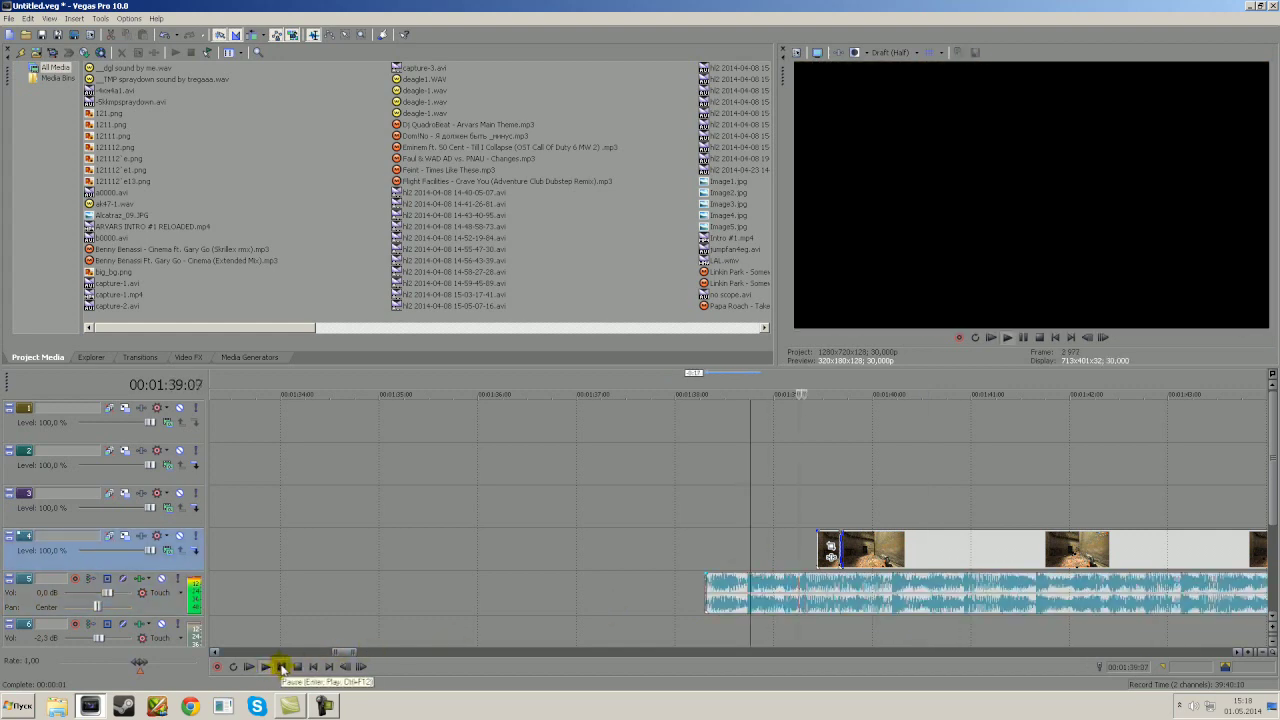
{"action": "left_click", "coordinate": [284, 667]}
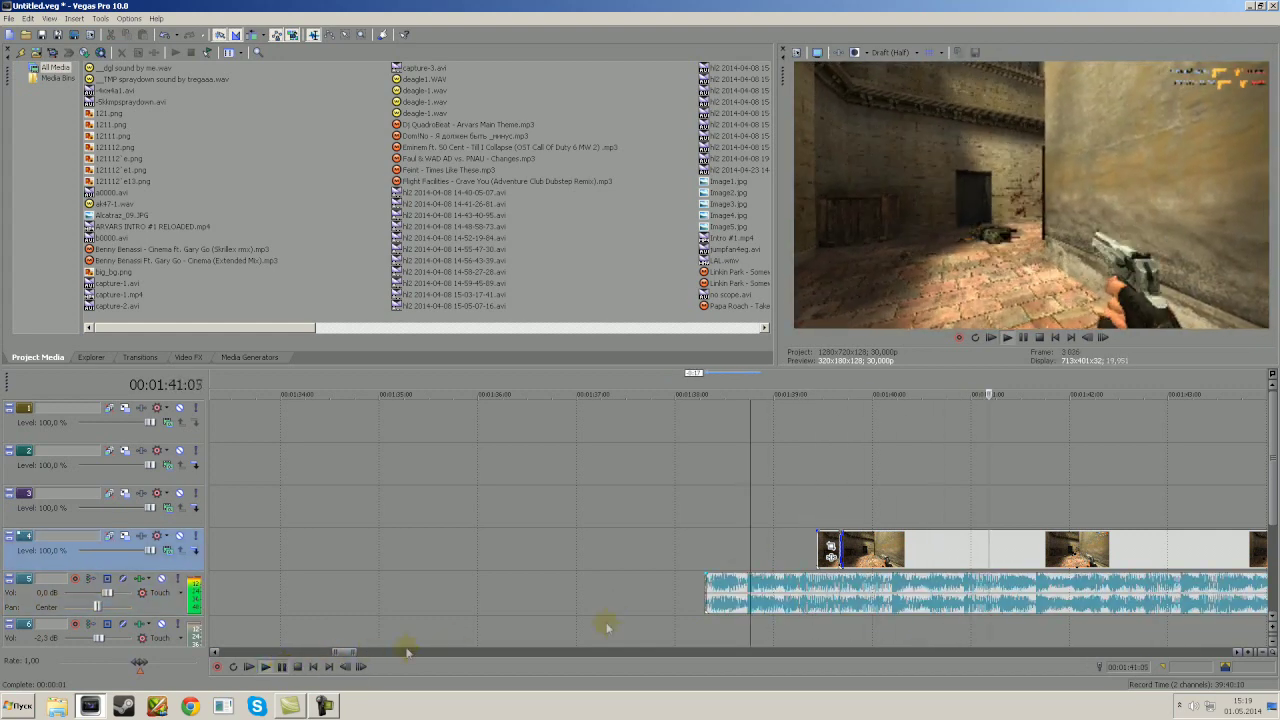
{"action": "left_click_drag", "start_coordinate": [707, 595], "coordinate": [728, 597]}
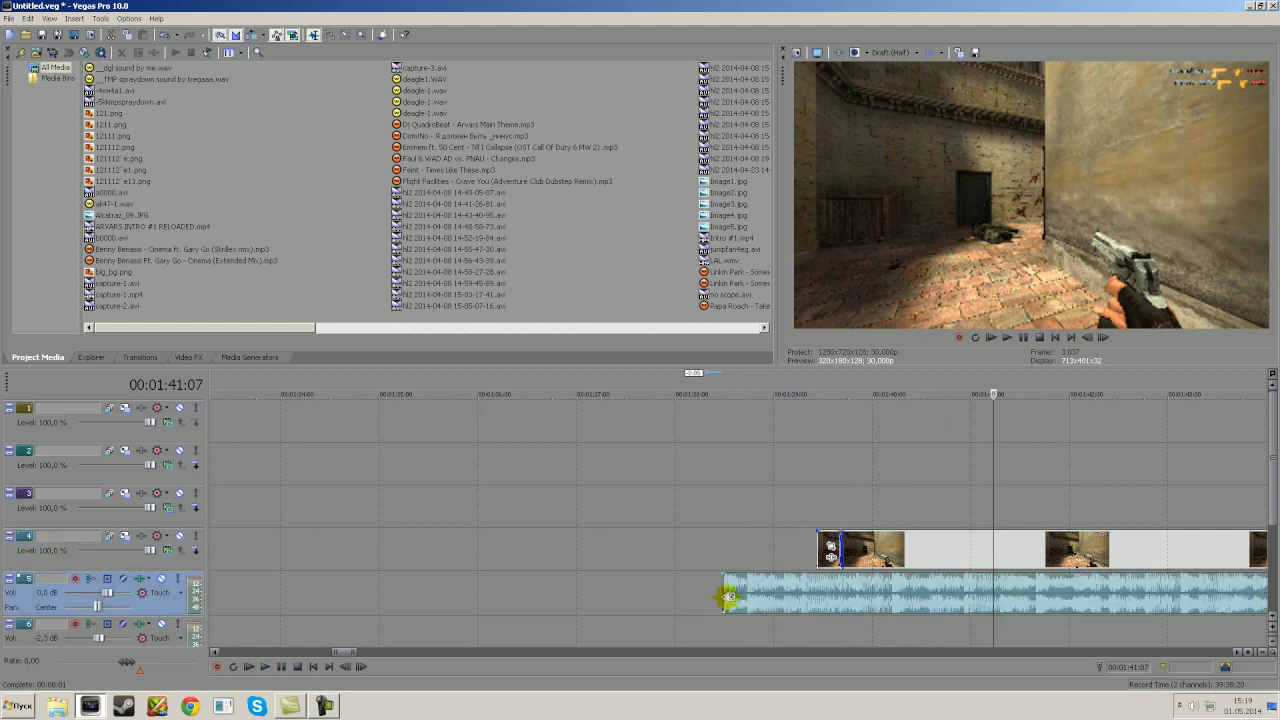
Step: Set the video preview quality to Draft (Quarter) and play from the start of the music on track 5
{"action": "left_click", "coordinate": [880, 58]}
{"action": "left_click", "coordinate": [962, 106]}
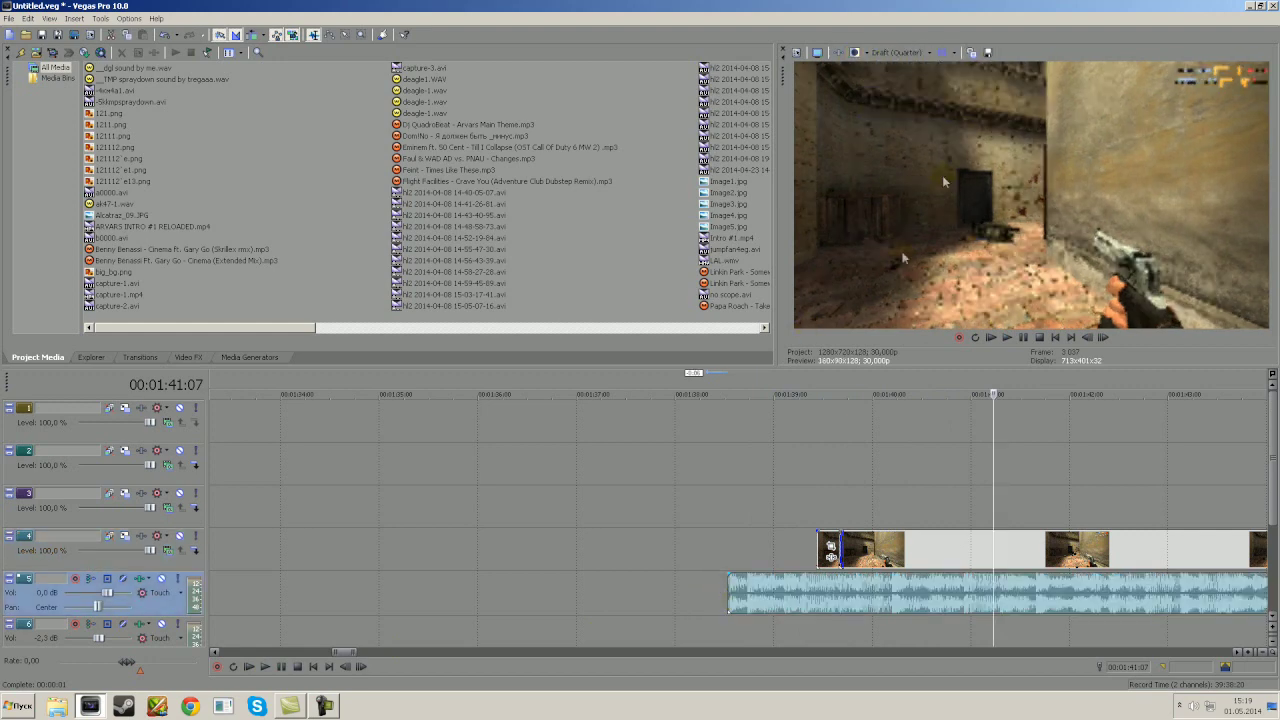
{"action": "left_click", "coordinate": [723, 556]}
{"action": "scroll", "coordinate": [733, 558], "scroll_direction": "up", "scroll_amount": 2}
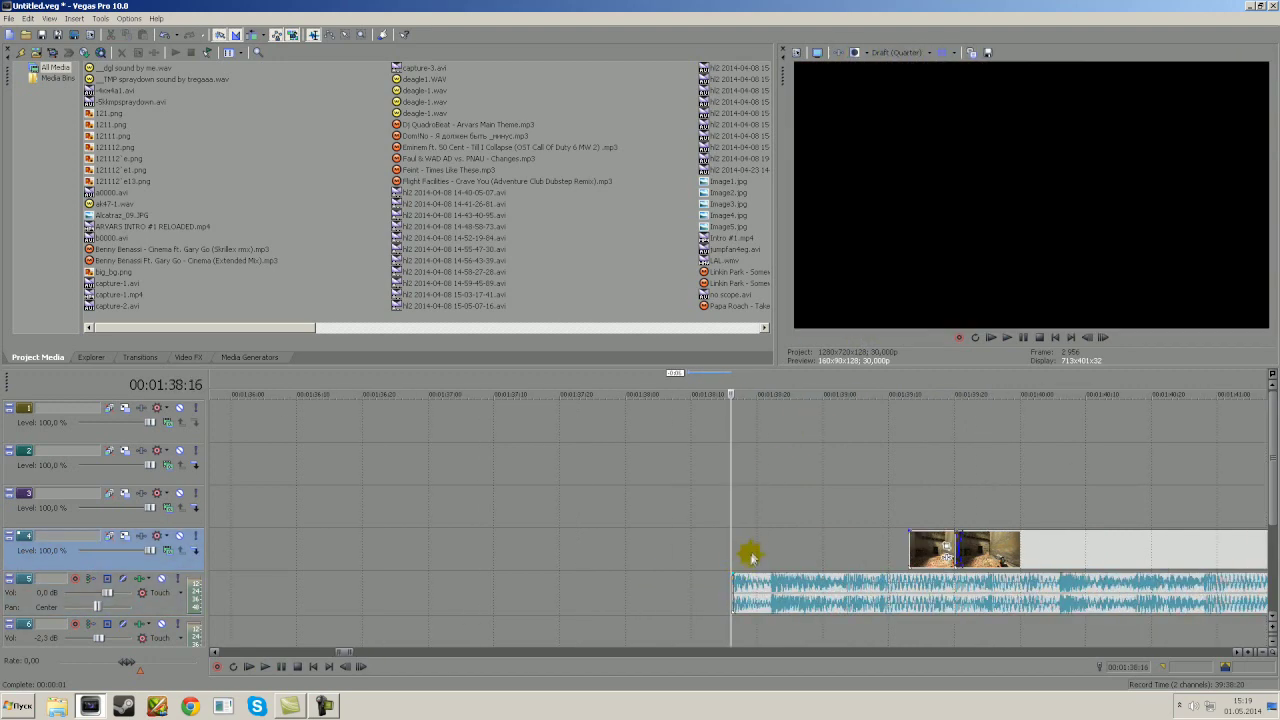
{"action": "left_click", "coordinate": [265, 667]}
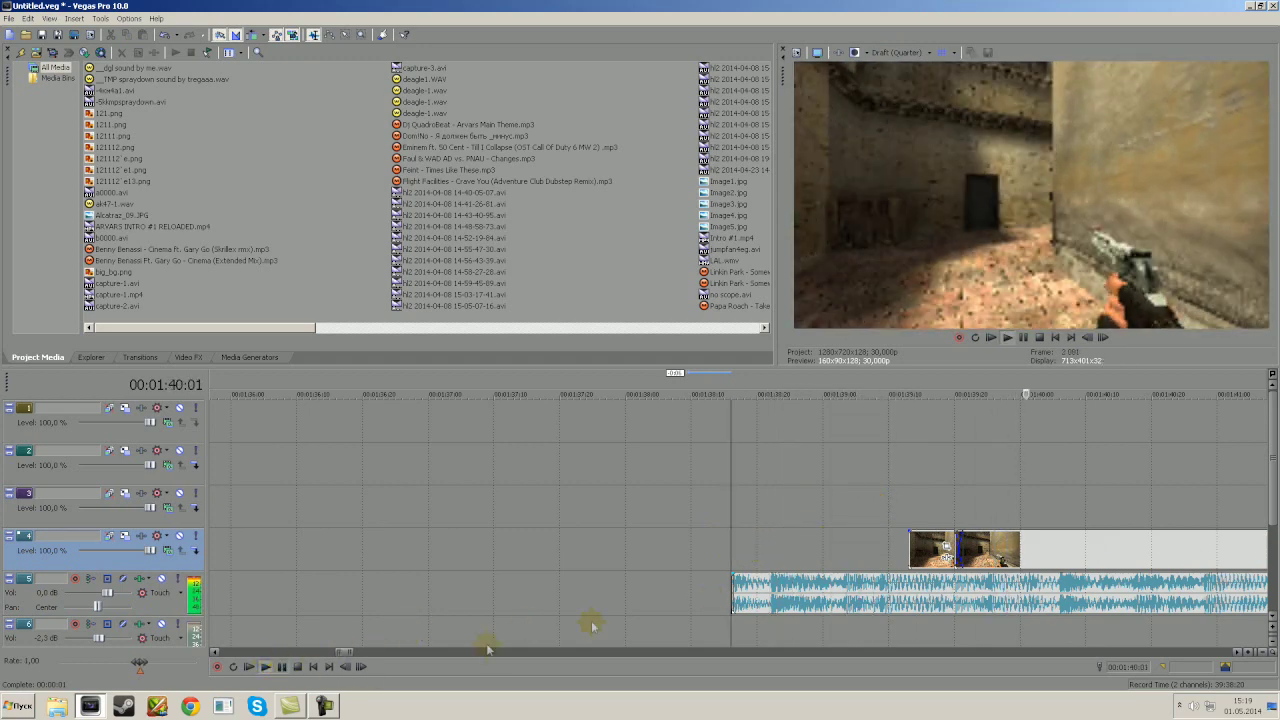
Step: Trim the beginning of the music on track 5, move it to start at about 00:01:38:18, and preview the sync
{"action": "left_click_drag", "start_coordinate": [731, 591], "coordinate": [810, 589]}
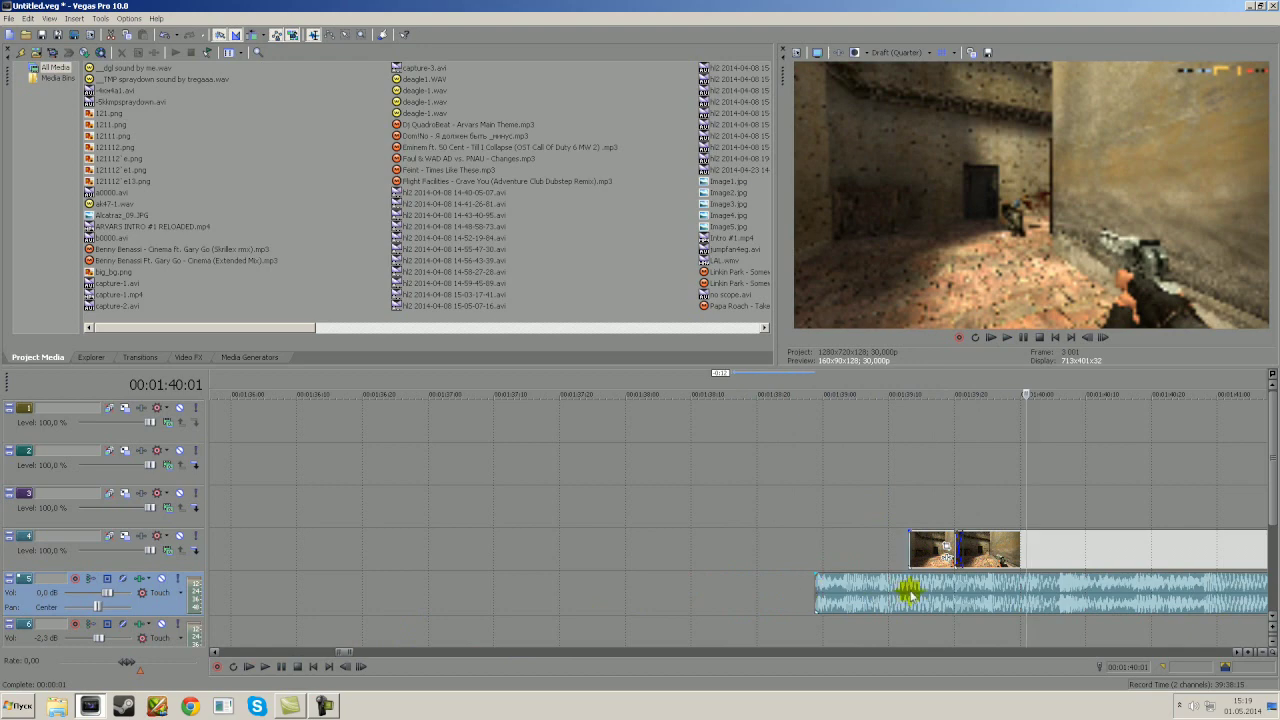
{"action": "left_click_drag", "start_coordinate": [910, 593], "coordinate": [836, 588]}
{"action": "left_click", "coordinate": [740, 560]}
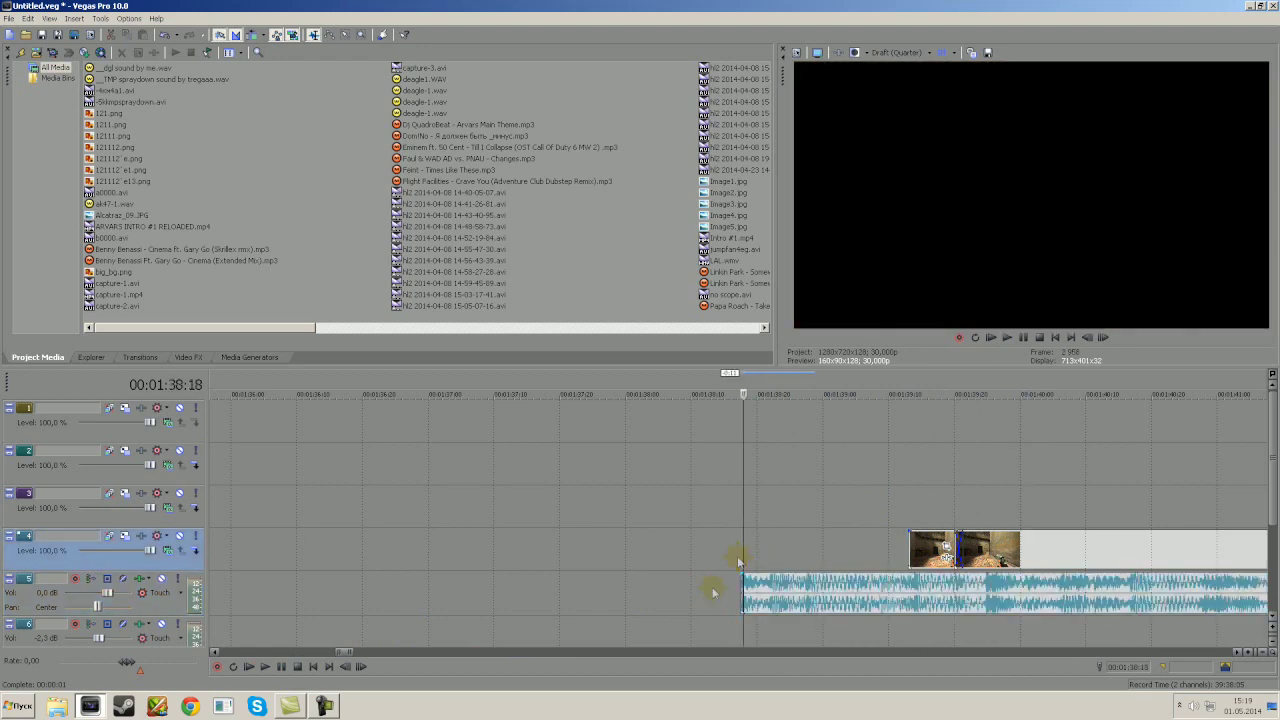
{"action": "left_click", "coordinate": [265, 667]}
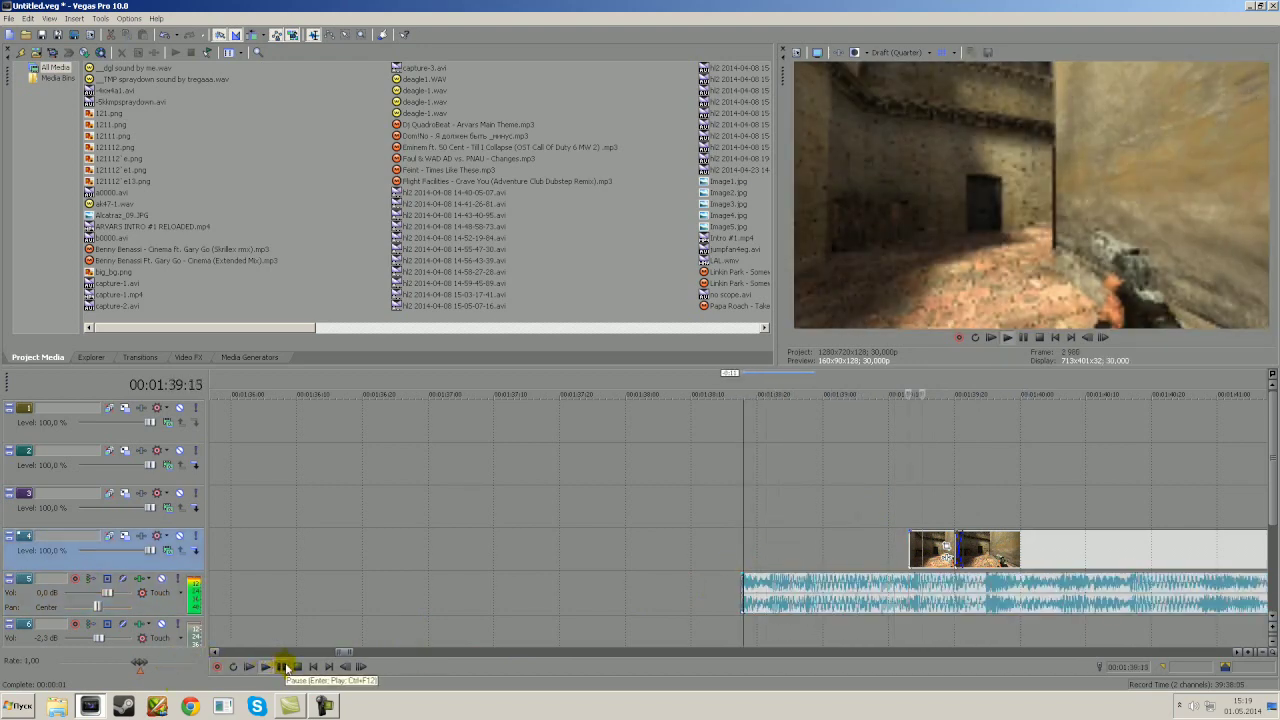
{"action": "left_click", "coordinate": [285, 667]}
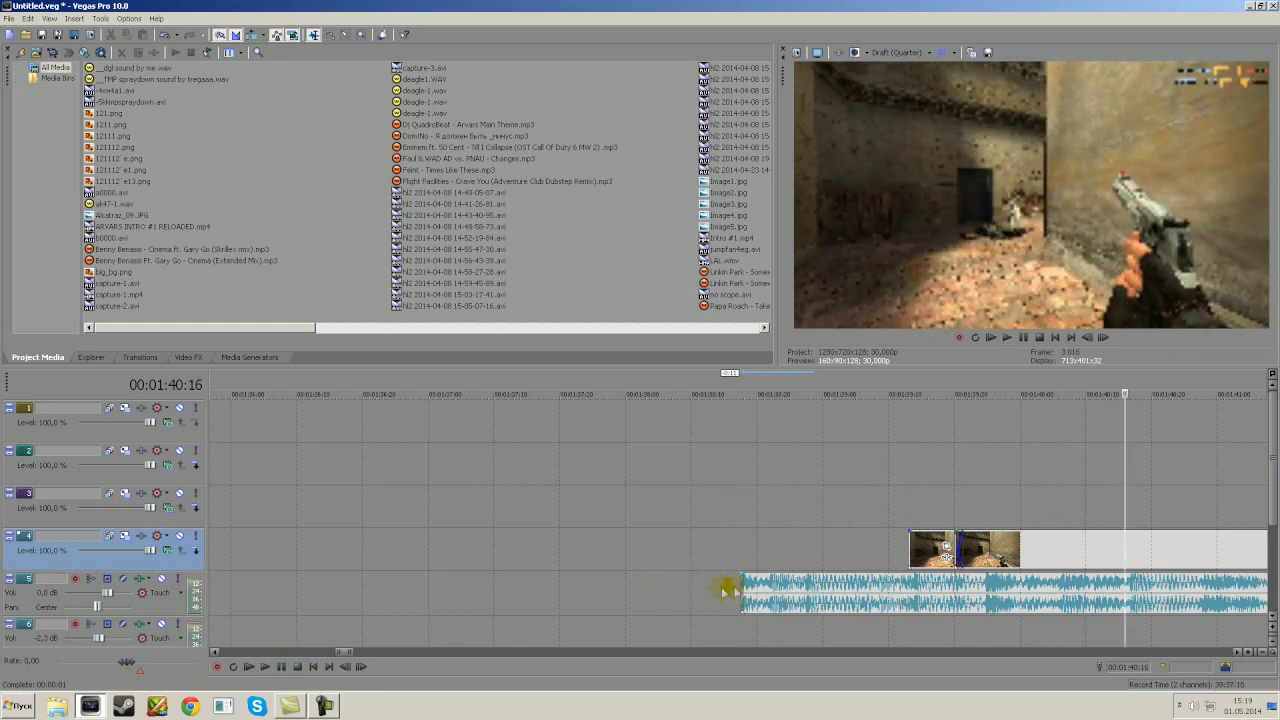
Step: Trim a little more off the music's beginning, shift it back to about 00:01:38:18, and replay it against the gameplay clips
{"action": "left_click_drag", "start_coordinate": [742, 590], "coordinate": [772, 588]}
{"action": "left_click_drag", "start_coordinate": [906, 591], "coordinate": [866, 591]}
{"action": "left_click", "coordinate": [908, 514]}
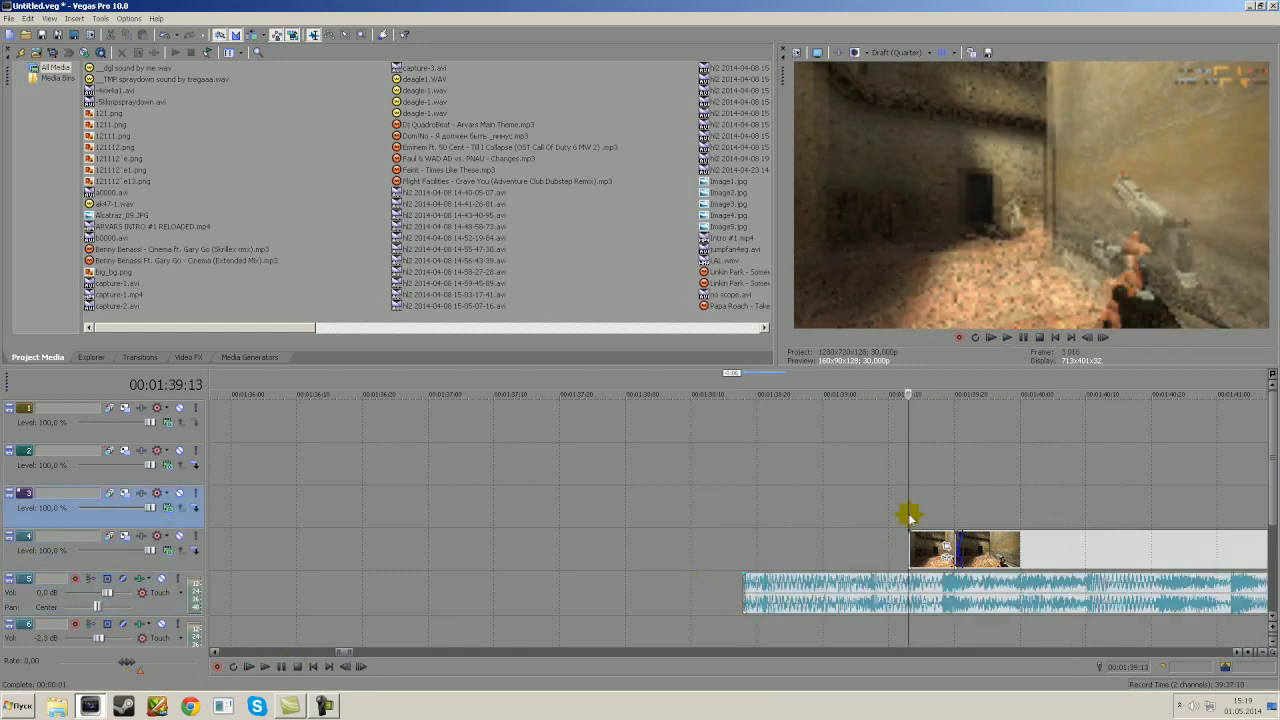
{"action": "left_click", "coordinate": [283, 667]}
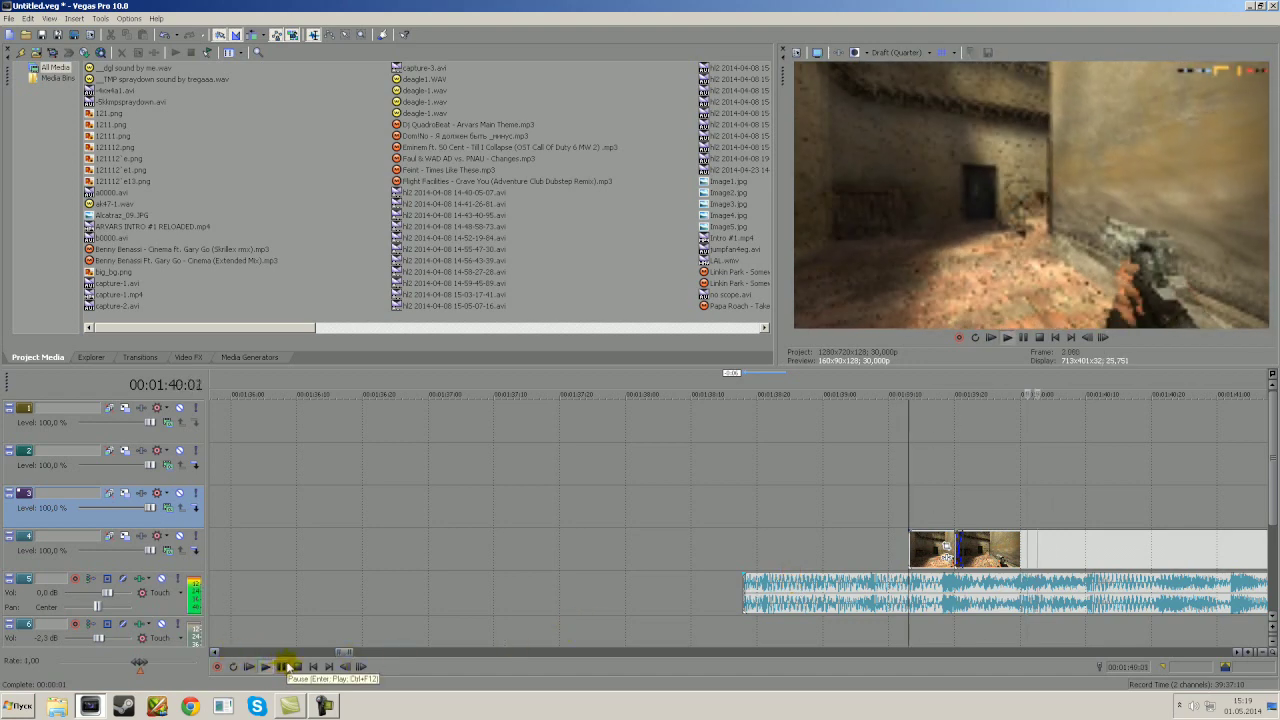
{"action": "left_click", "coordinate": [737, 566]}
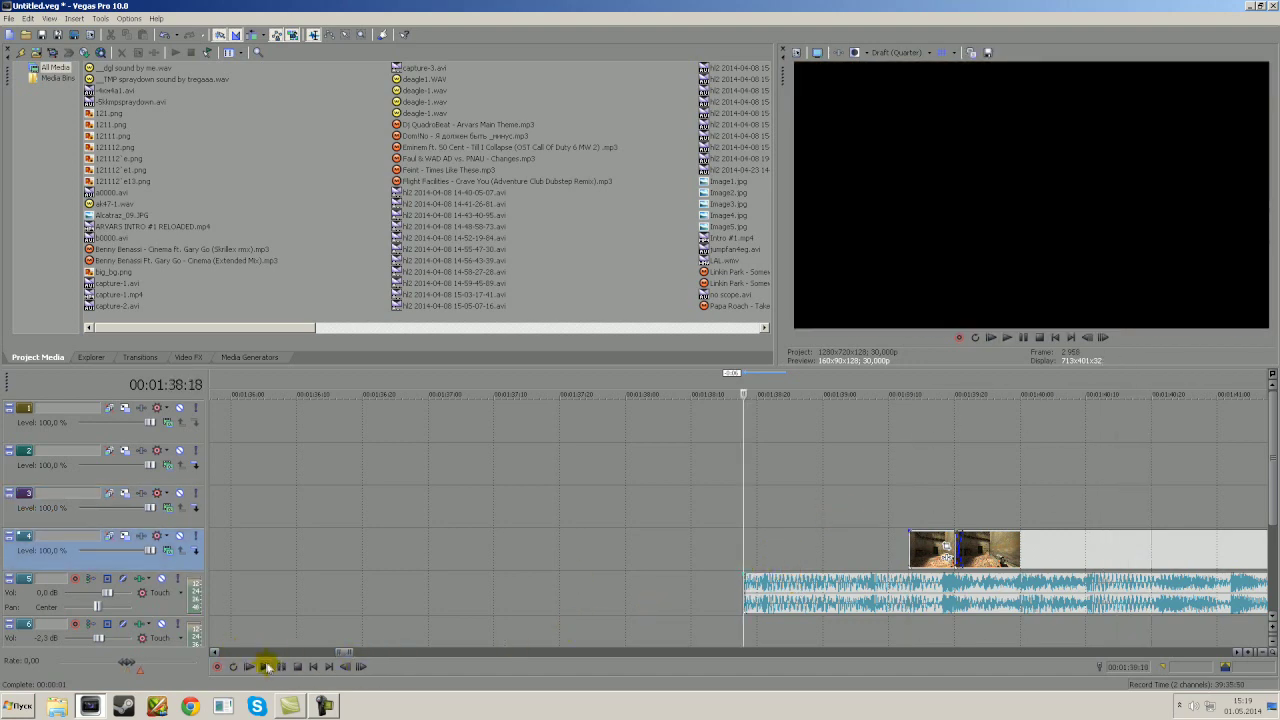
{"action": "left_click", "coordinate": [282, 667]}
{"action": "left_click", "coordinate": [283, 667]}
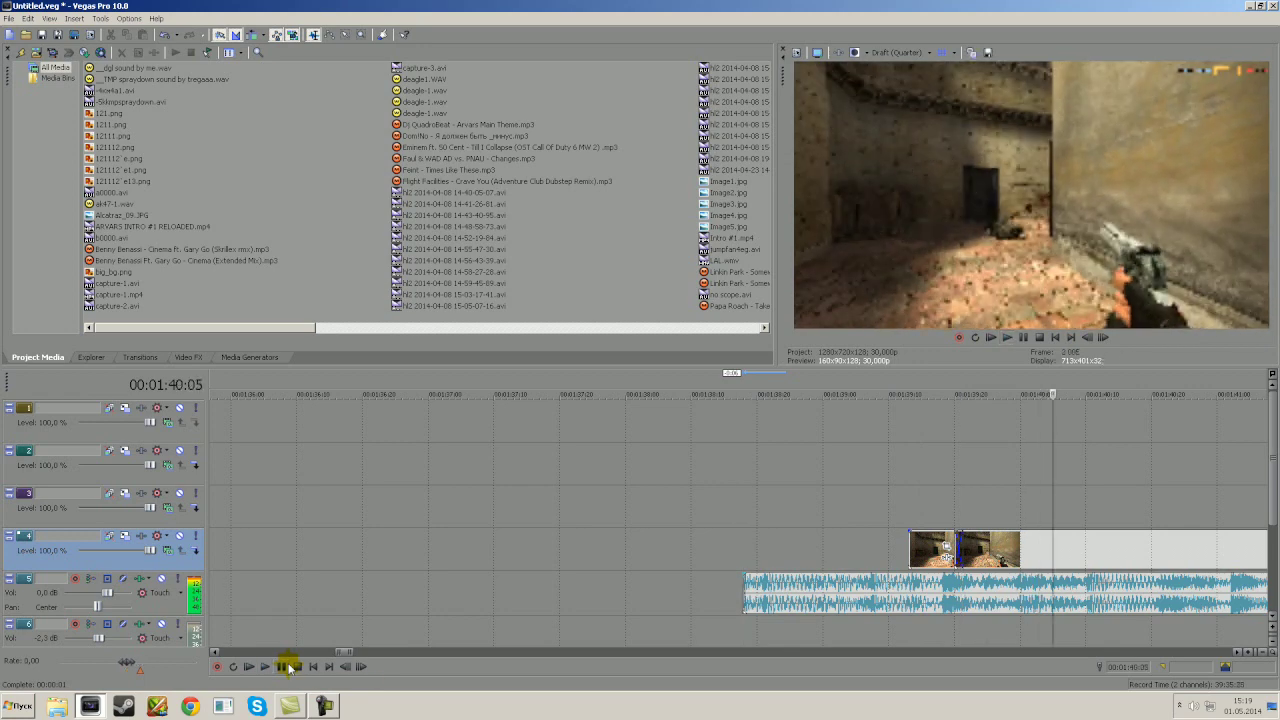
Step: Adjust the music on track 5 to start slightly before 00:01:38:18, play it with the clips, and pause
{"action": "left_click_drag", "start_coordinate": [810, 588], "coordinate": [771, 590]}
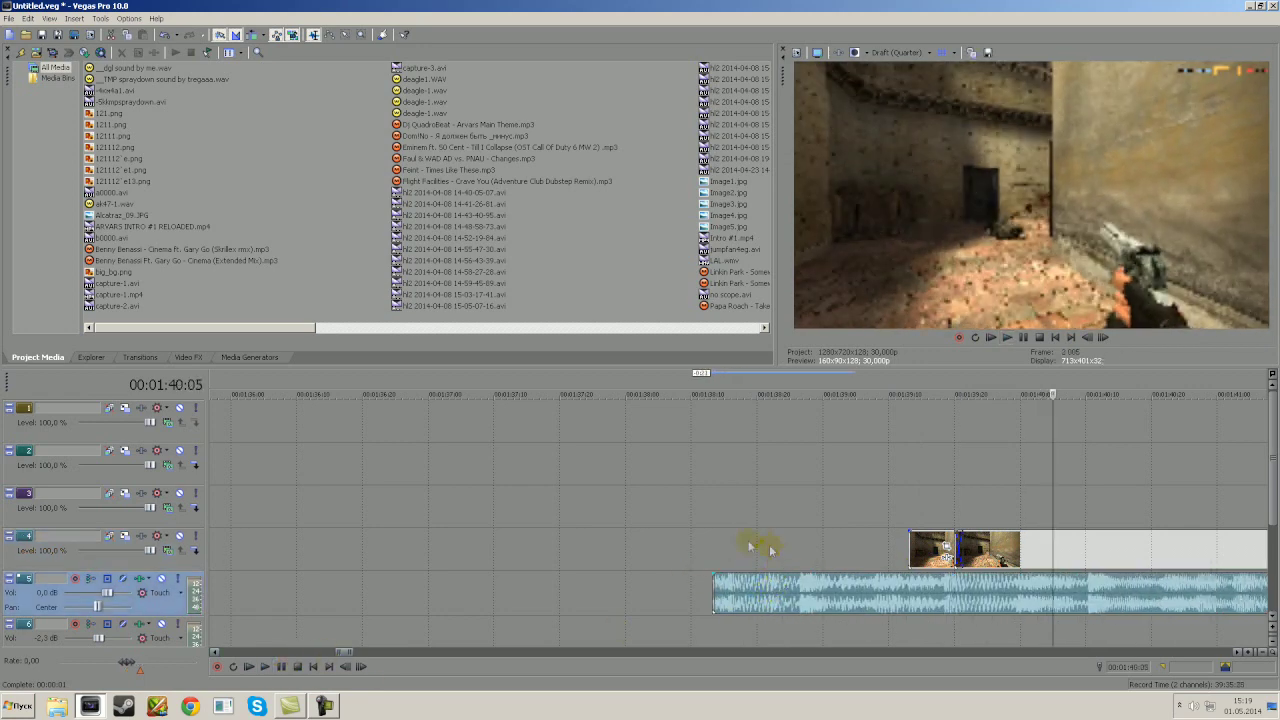
{"action": "left_click", "coordinate": [710, 548]}
{"action": "left_click", "coordinate": [264, 667]}
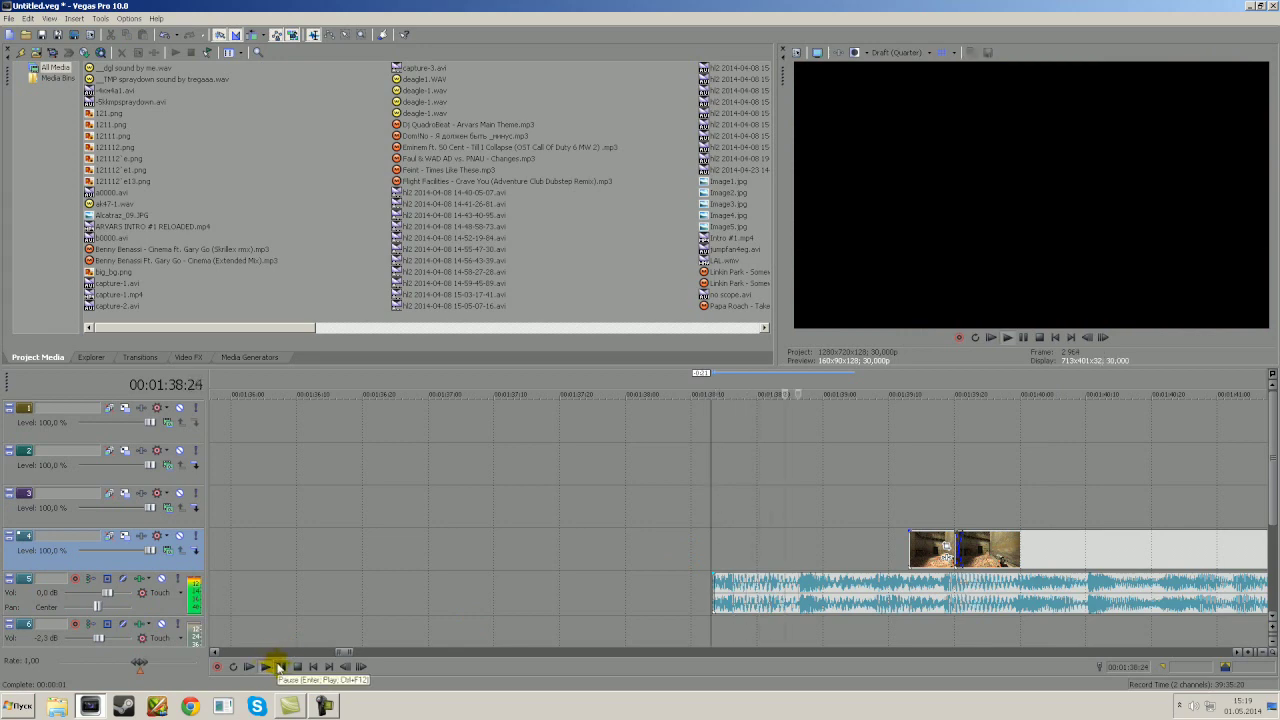
{"action": "left_click", "coordinate": [282, 667]}
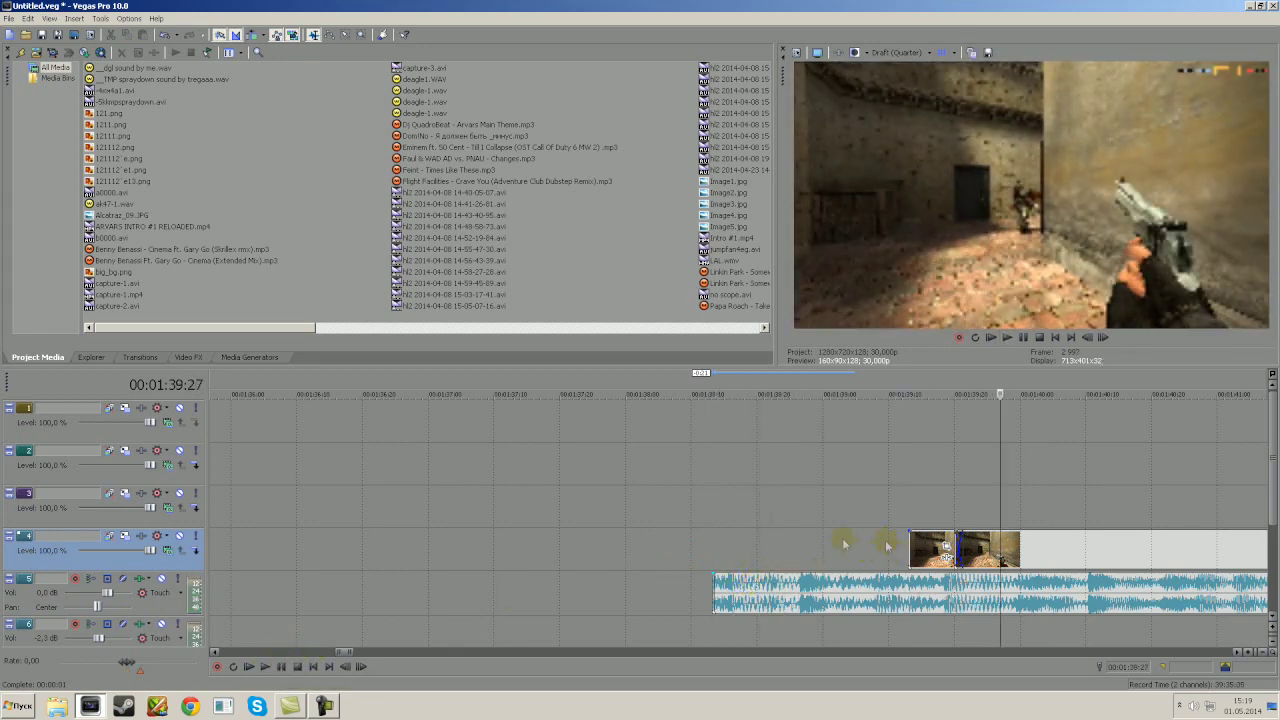
Step: Shift the music on track 5 a few frames later and briefly play the crossfade section to check the sync
{"action": "left_click", "coordinate": [771, 548]}
{"action": "left_click_drag", "start_coordinate": [889, 600], "coordinate": [905, 602]}
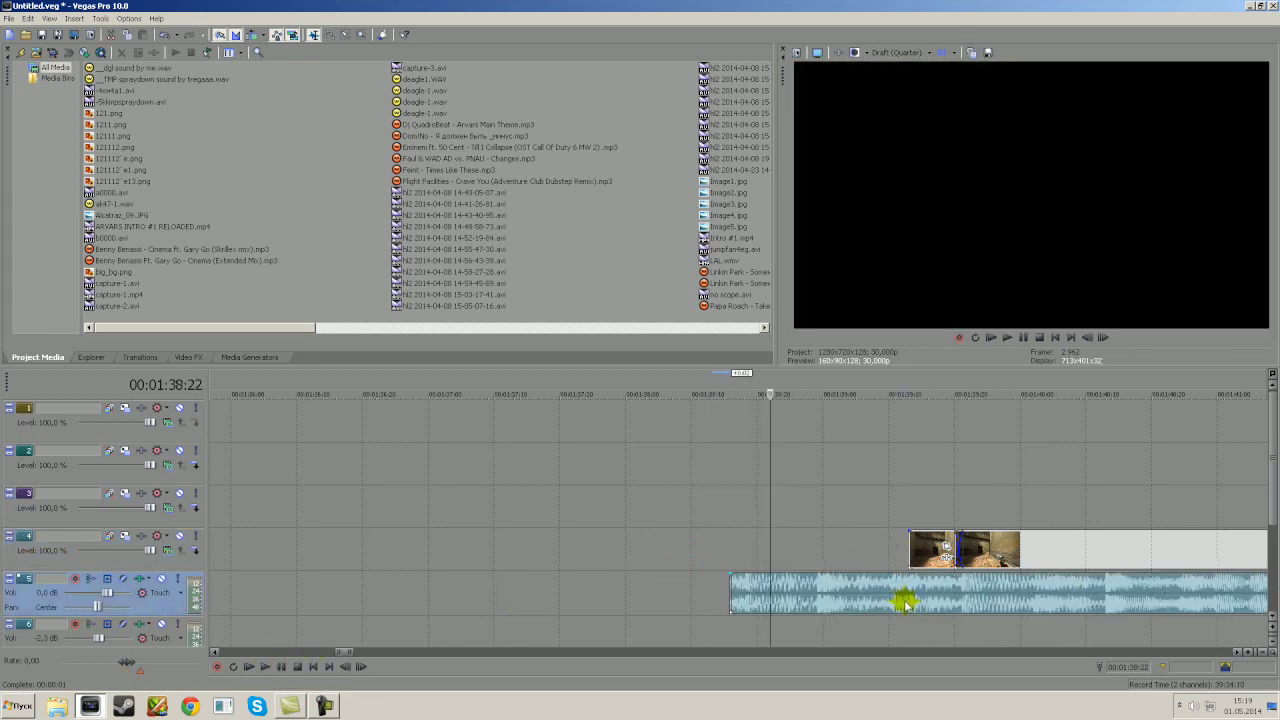
{"action": "left_click", "coordinate": [940, 524]}
{"action": "left_click", "coordinate": [262, 672]}
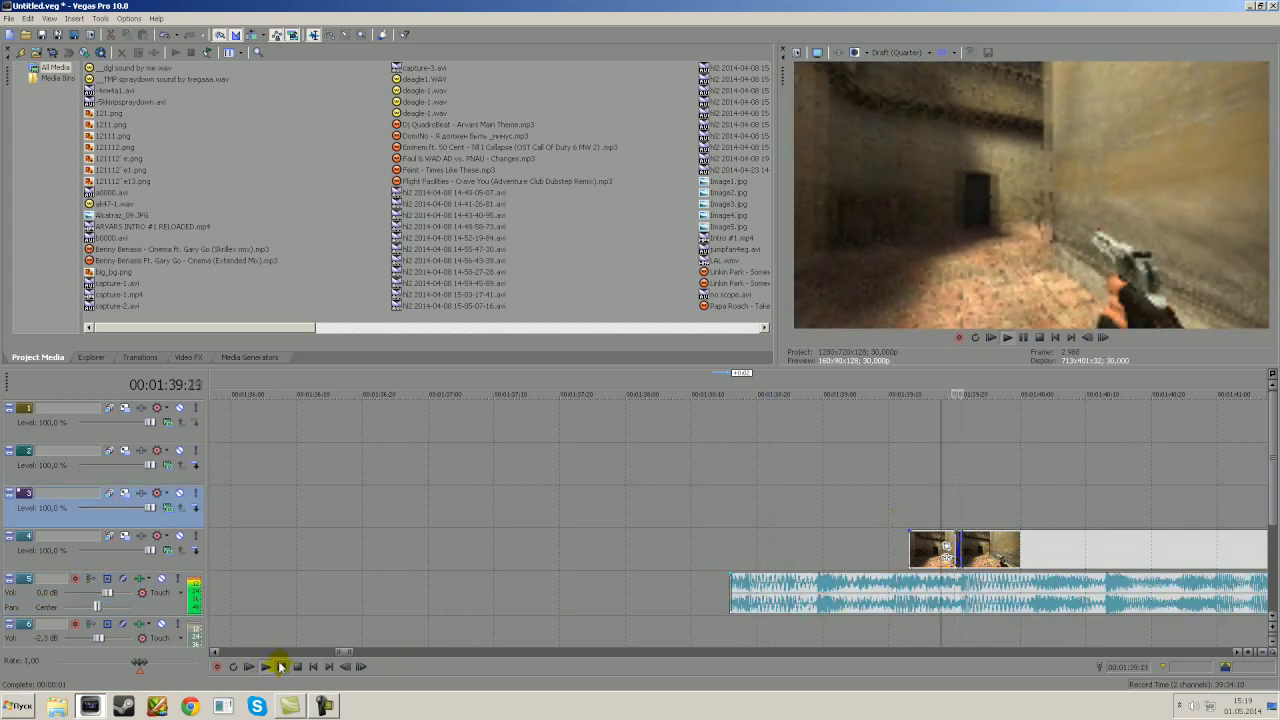
{"action": "left_click", "coordinate": [962, 523]}
Step: Fine-tune the music on track 5 so its beat meets the gunshot just after the crossfade
{"action": "scroll", "coordinate": [964, 520], "scroll_direction": "up", "scroll_amount": 5}
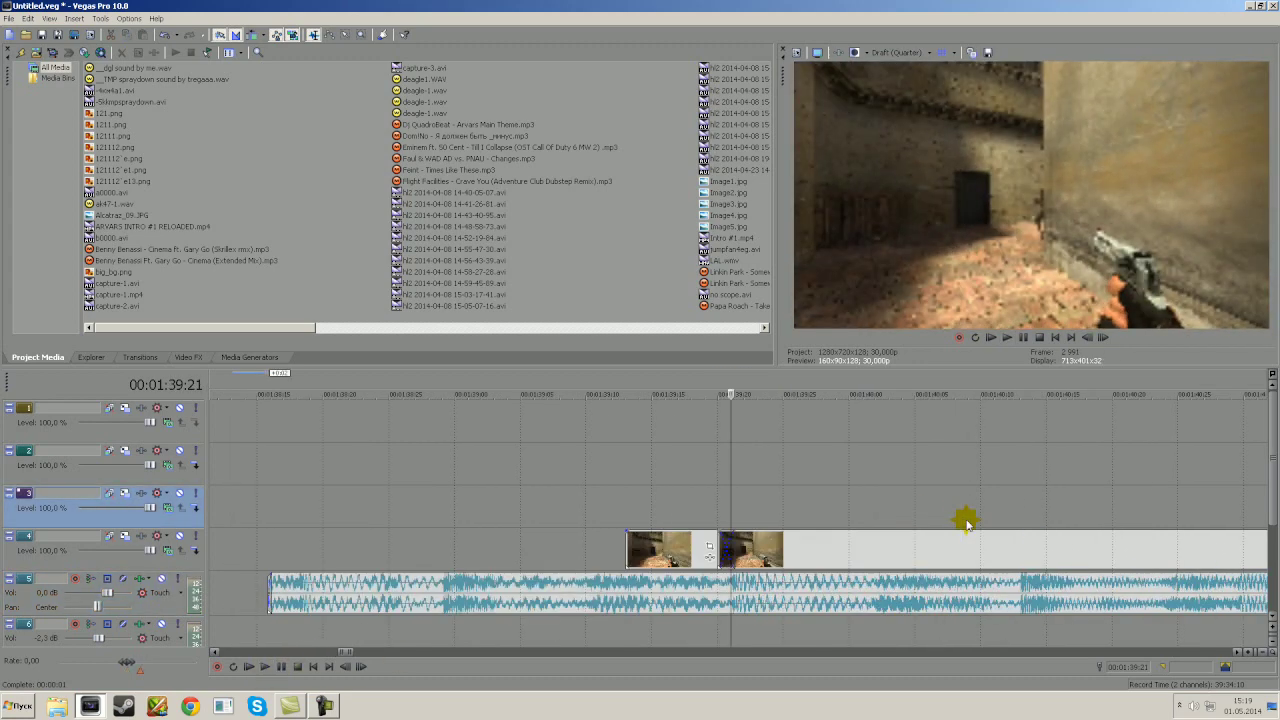
{"action": "scroll", "coordinate": [777, 549], "scroll_direction": "down", "scroll_amount": 5}
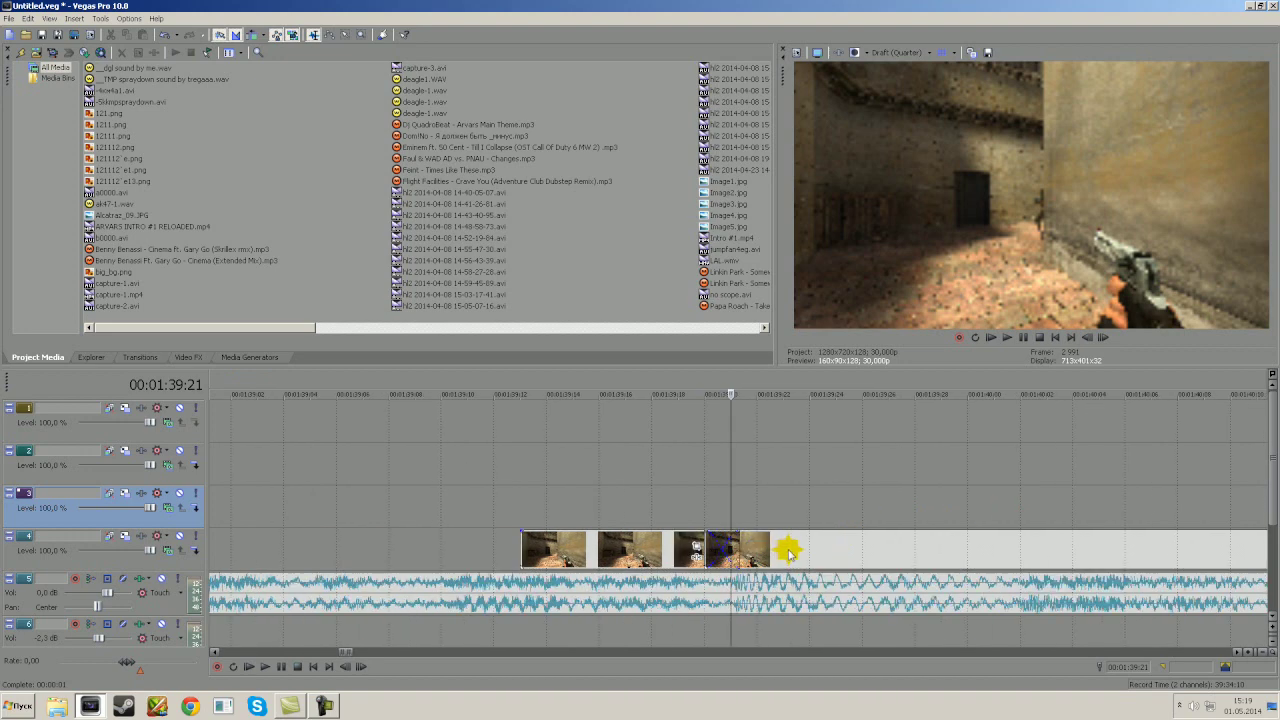
{"action": "left_click", "coordinate": [733, 582]}
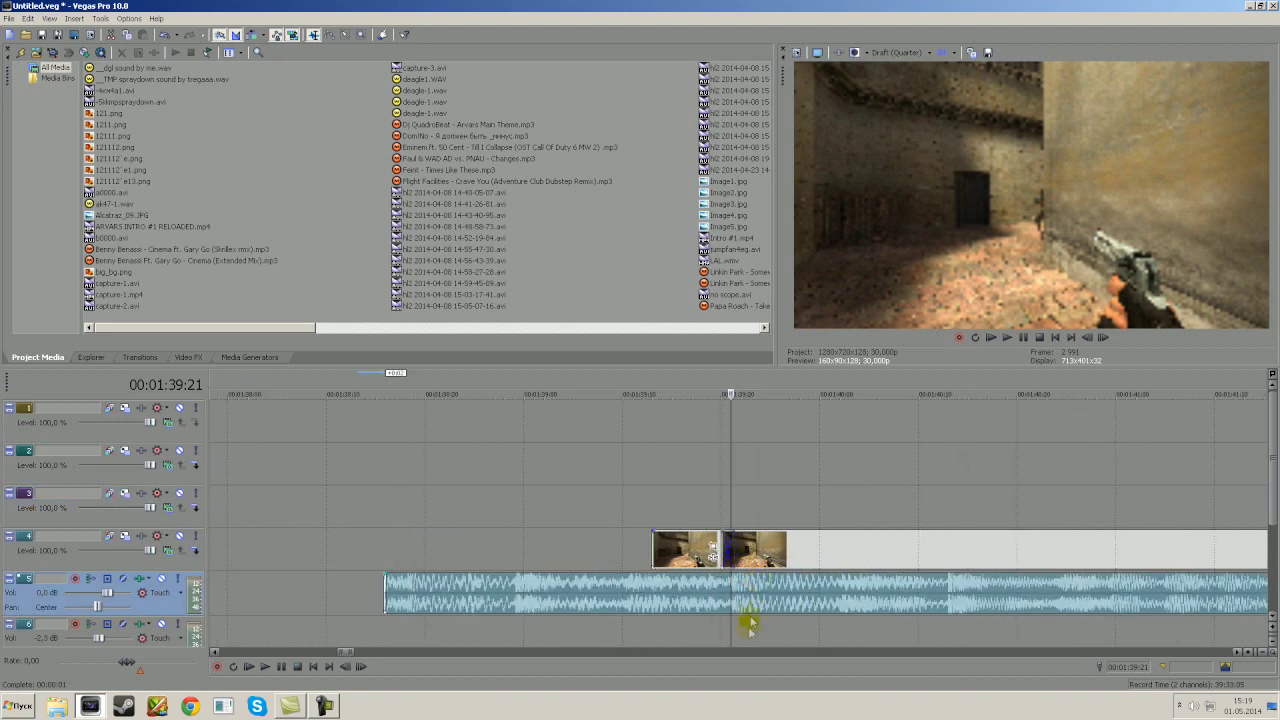
{"action": "scroll", "coordinate": [740, 623], "scroll_direction": "down", "scroll_amount": 2}
{"action": "scroll", "coordinate": [740, 620], "scroll_direction": "up", "scroll_amount": 3}
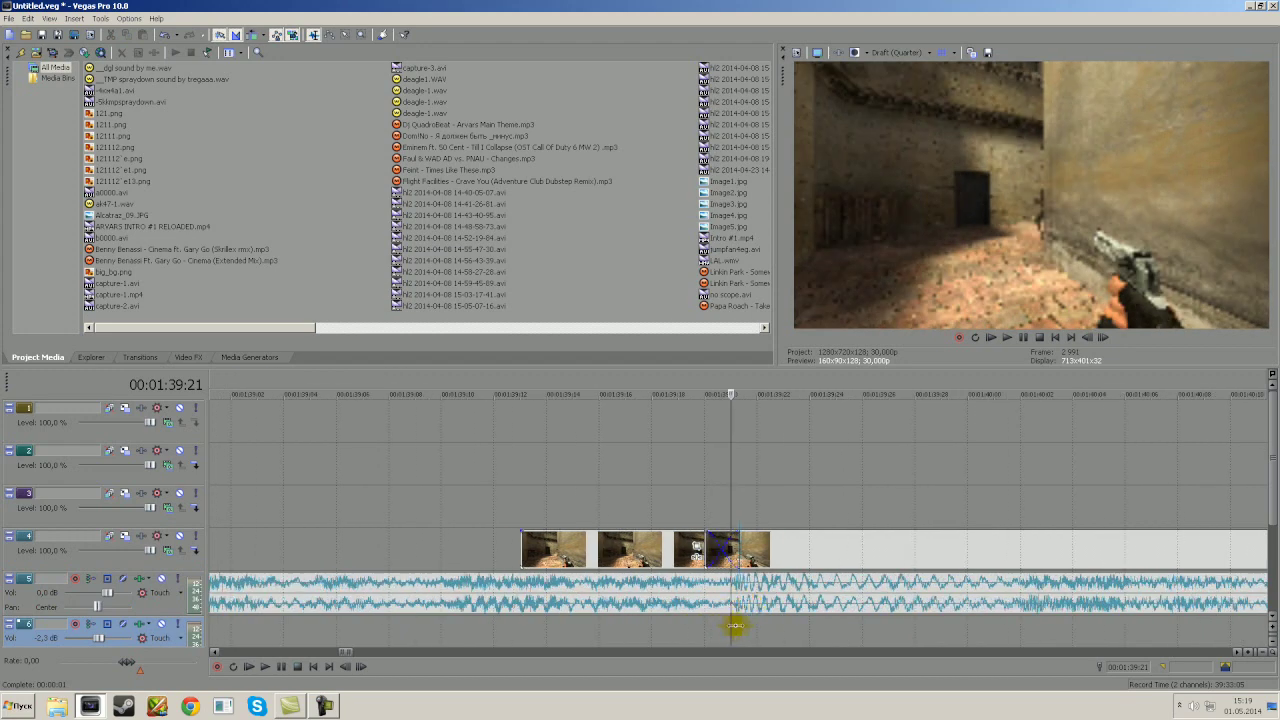
{"action": "left_click", "coordinate": [767, 598]}
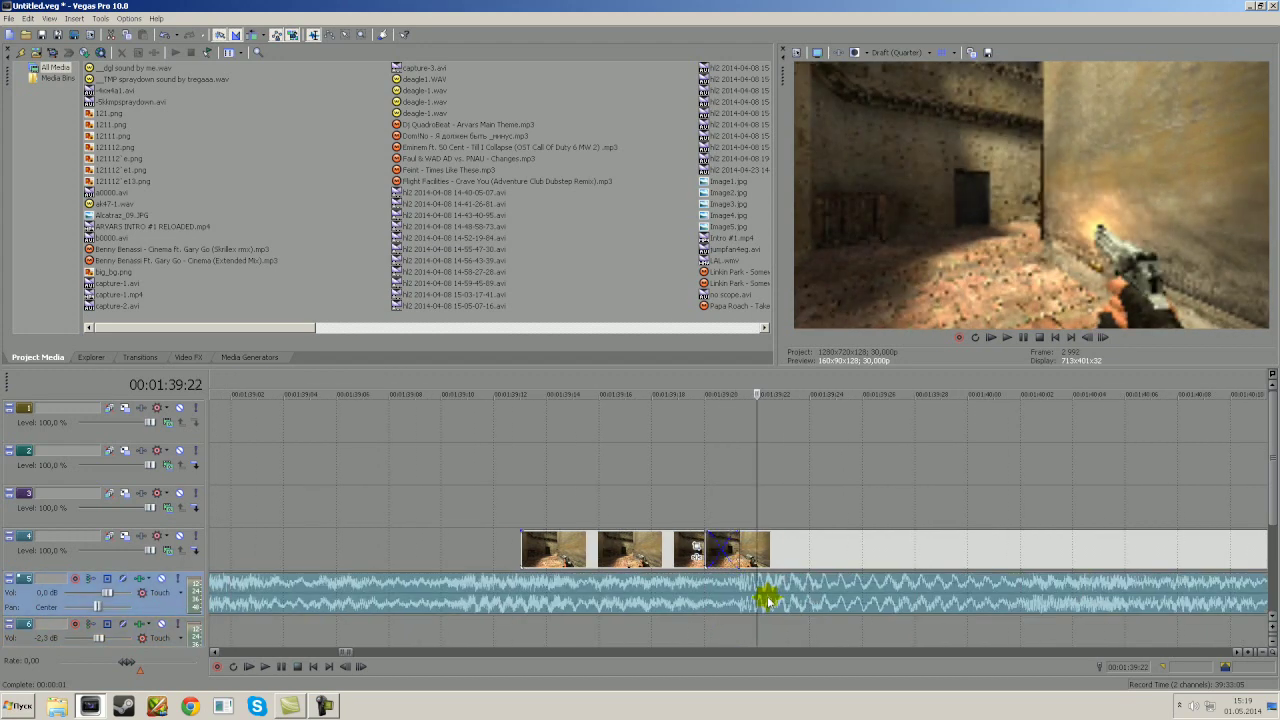
Step: Place a timeline marker on the gunshot frame at 00:01:39:22 and compare it with the following frame
{"action": "left_click", "coordinate": [741, 505]}
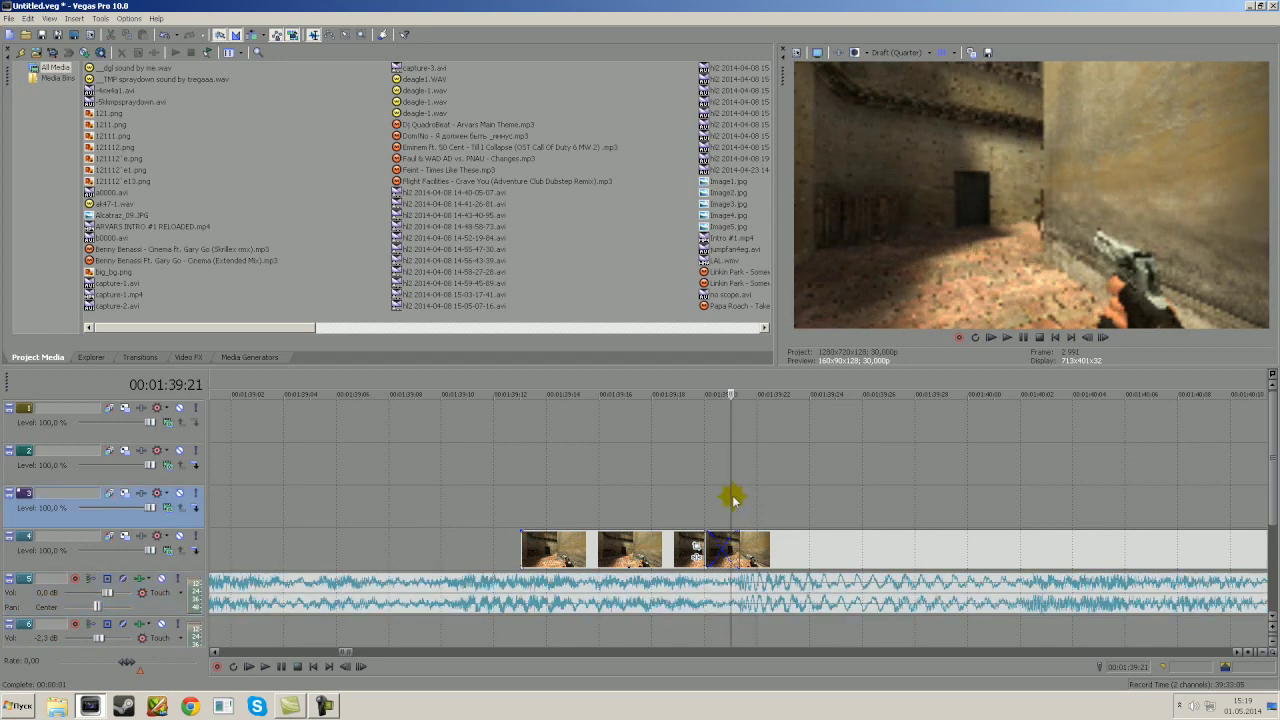
{"action": "left_click", "coordinate": [749, 500]}
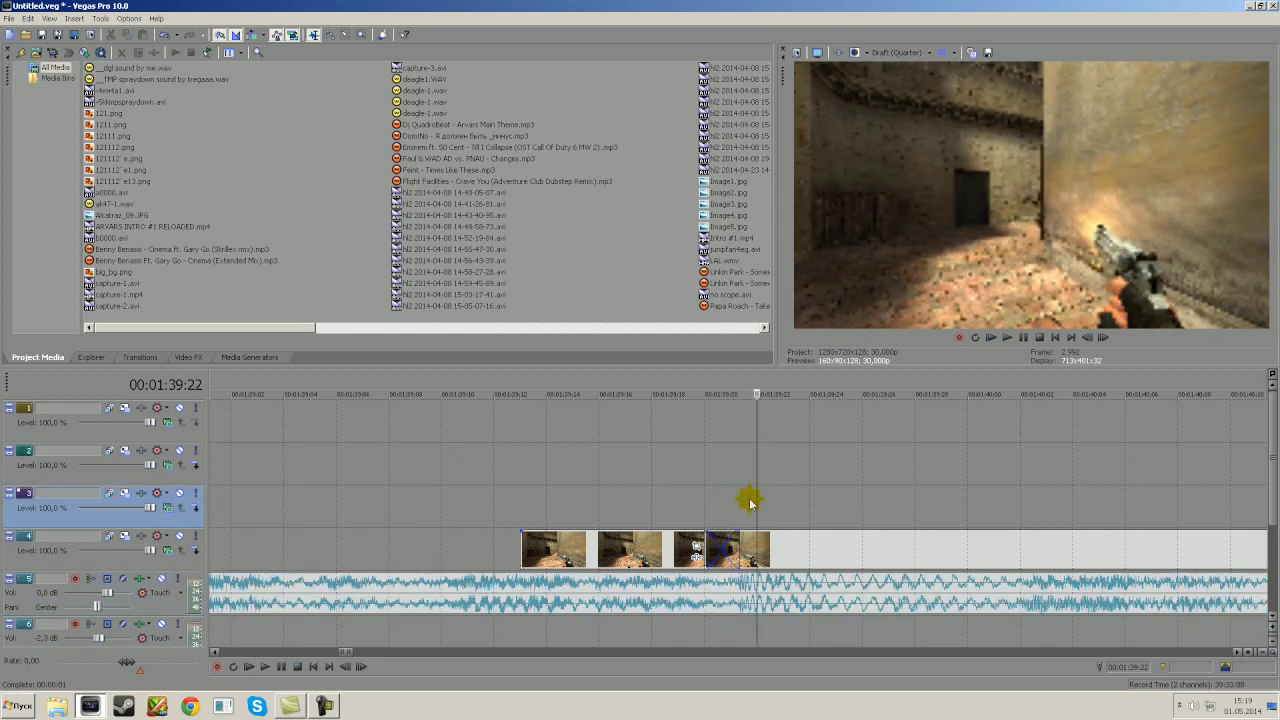
{"action": "key", "text": "shift+End"}
{"action": "left_click", "coordinate": [759, 490]}
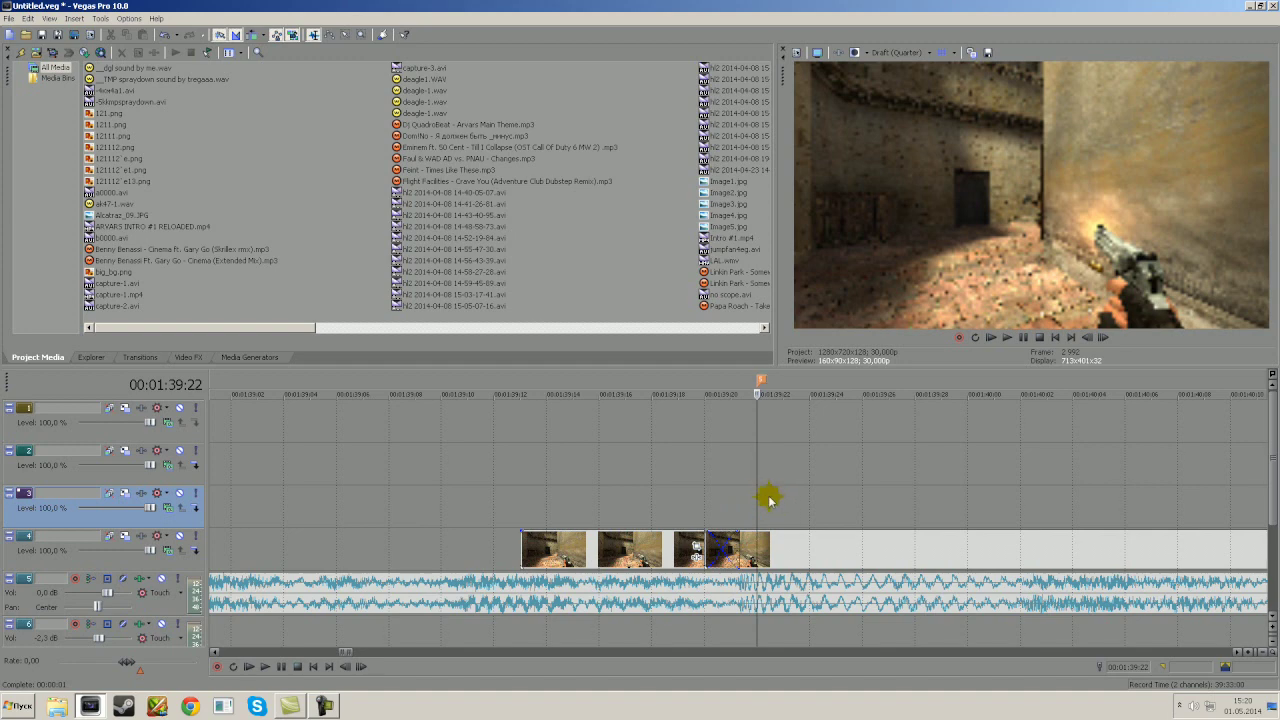
{"action": "left_click", "coordinate": [781, 500]}
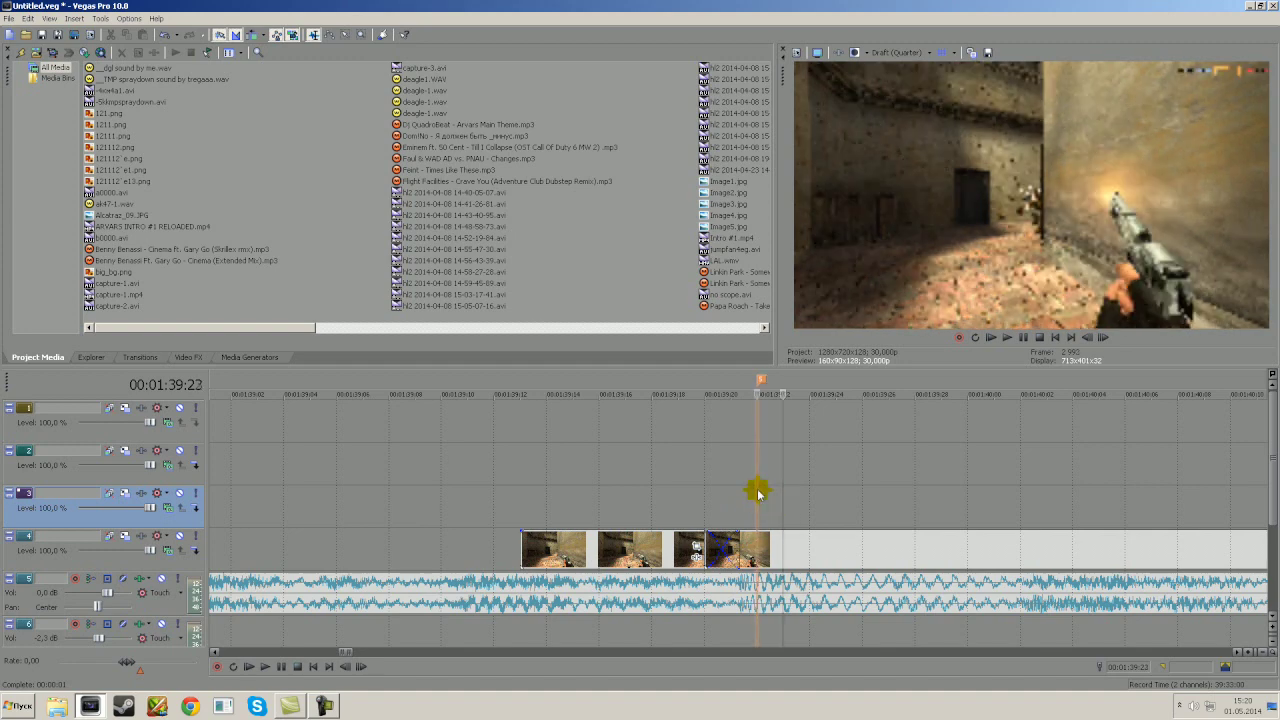
{"action": "right_click", "coordinate": [754, 545]}
{"action": "mouse_move", "coordinate": [800, 469]}
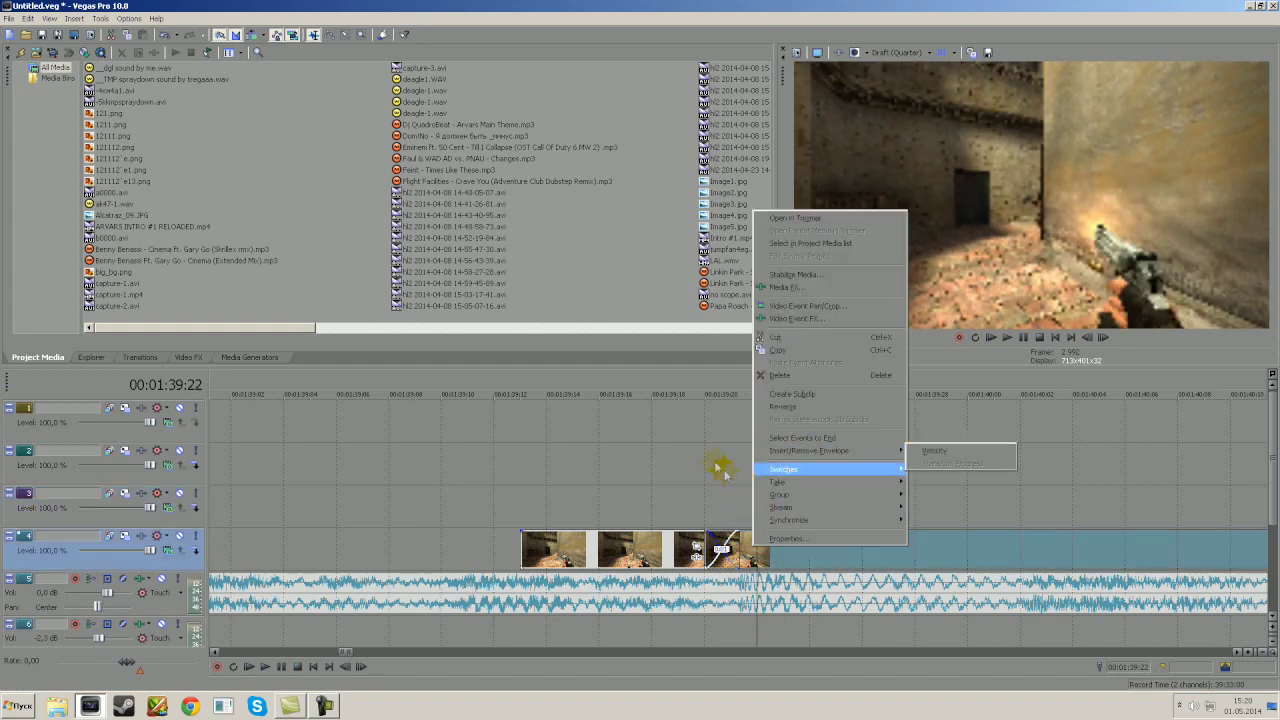
{"action": "left_click", "coordinate": [720, 470]}
{"action": "left_click", "coordinate": [752, 544]}
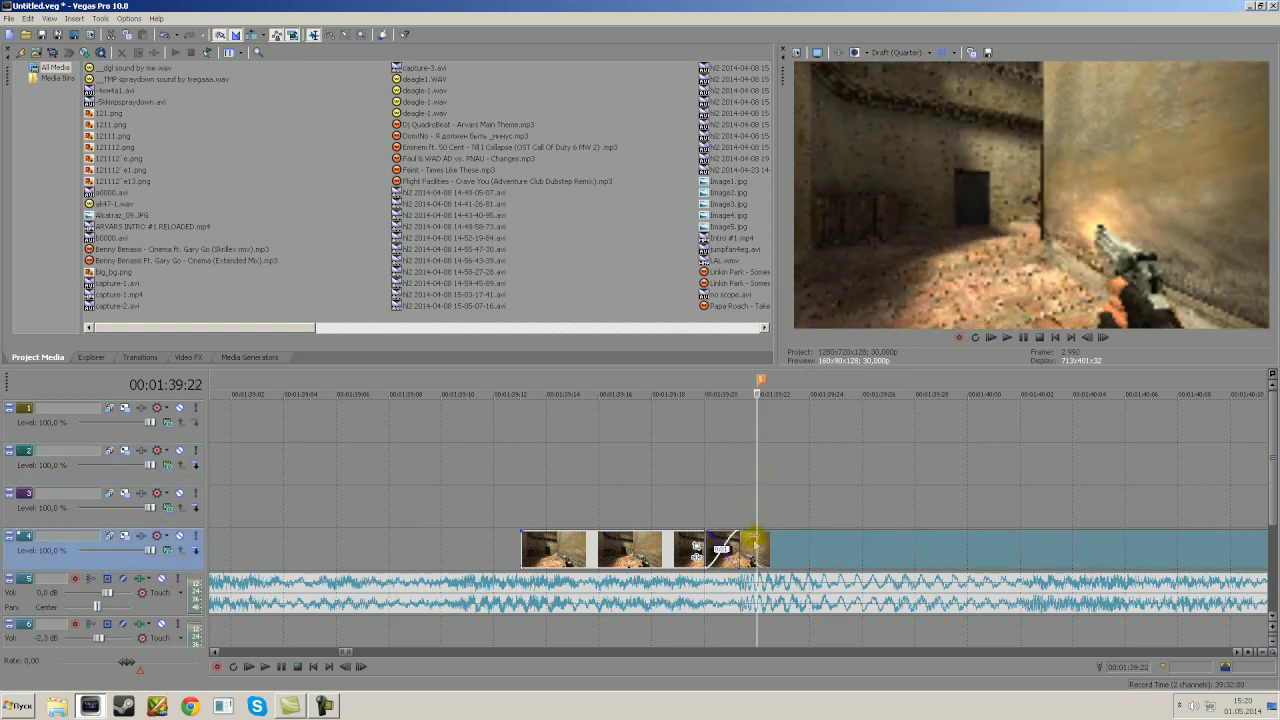
{"action": "right_click", "coordinate": [752, 545]}
{"action": "left_click", "coordinate": [678, 452]}
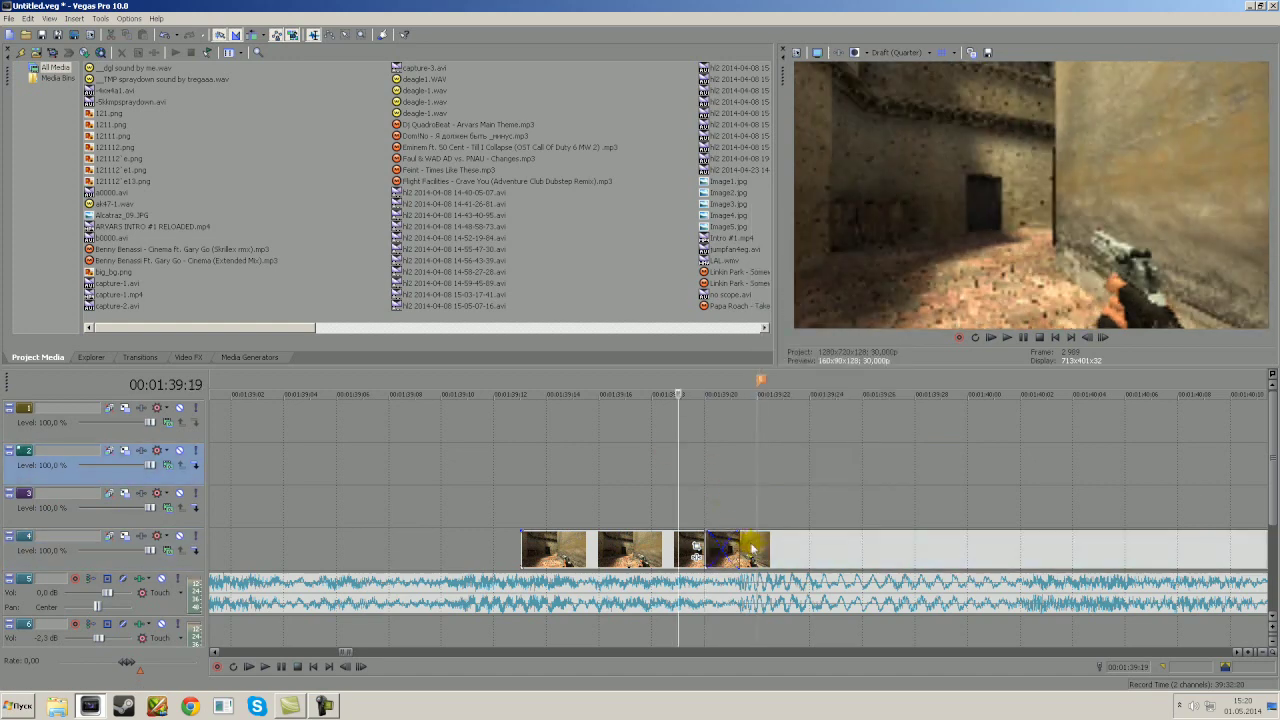
Step: Insert a Velocity envelope on the second gameplay clip on track 4
{"action": "right_click", "coordinate": [747, 543]}
{"action": "mouse_move", "coordinate": [785, 442]}
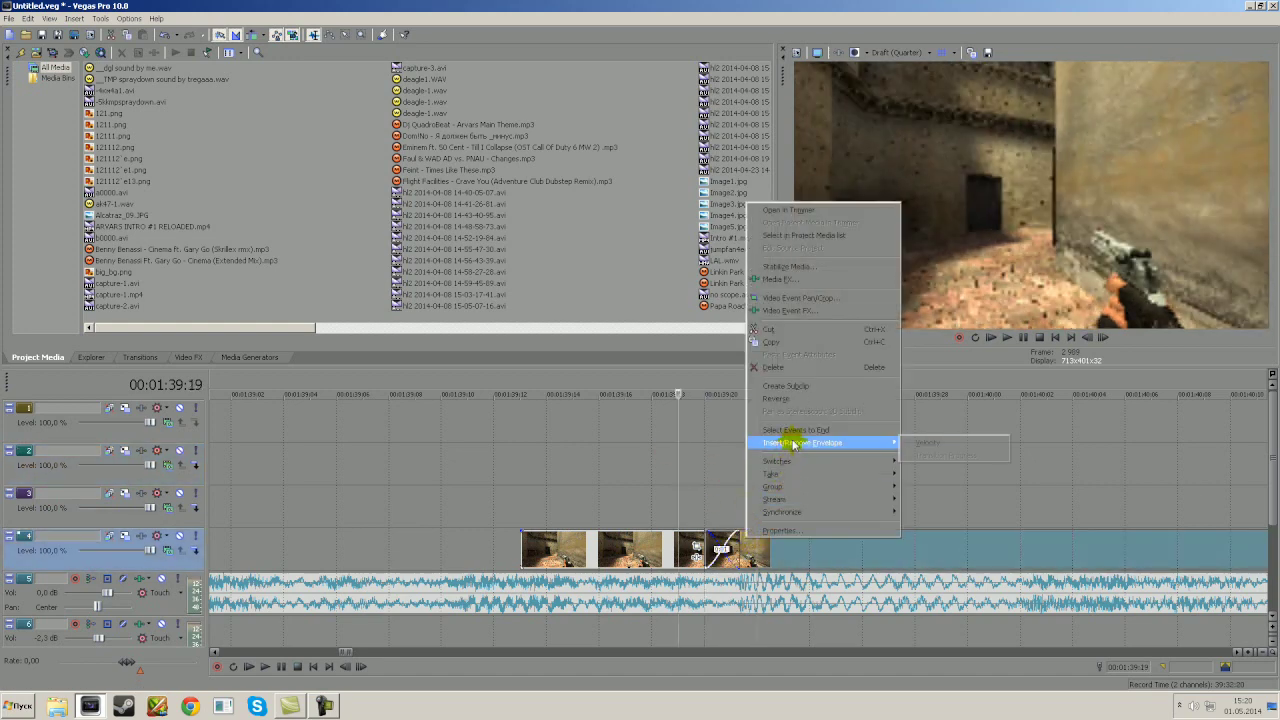
{"action": "left_click", "coordinate": [920, 442]}
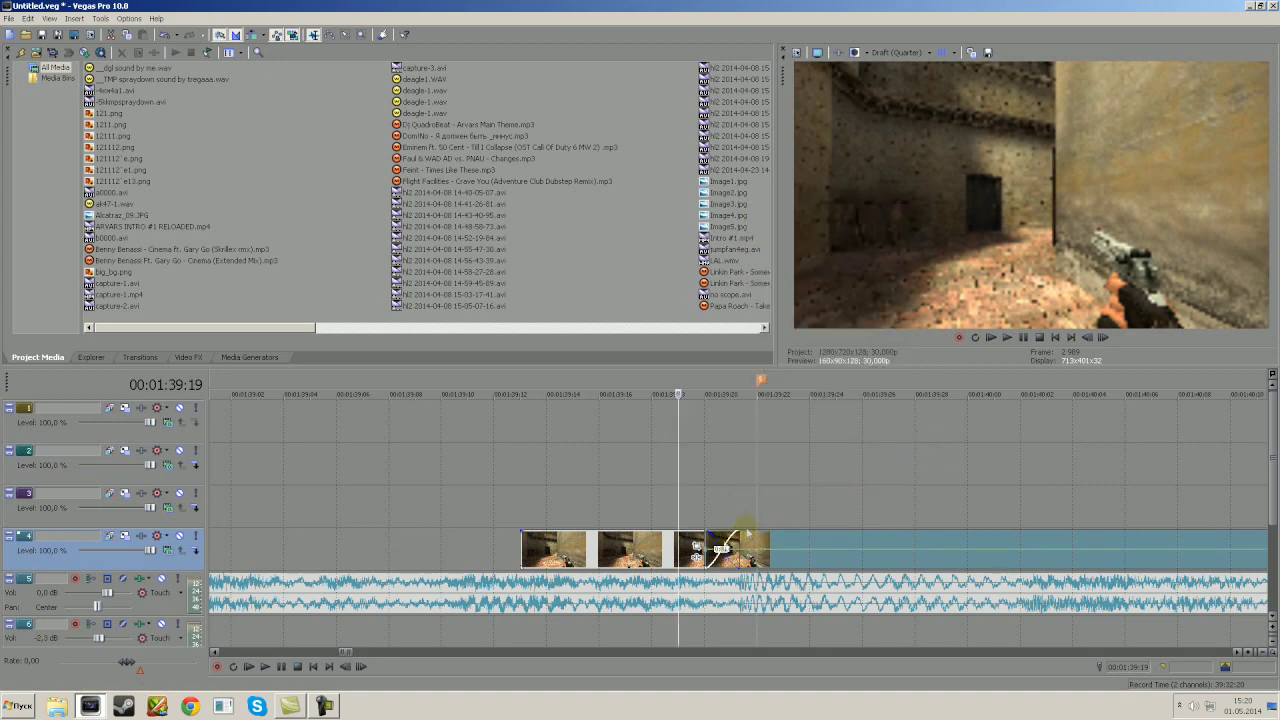
Step: Play the gameplay and music around the marker at 00:01:39:22 from several start points to check the sync
{"action": "left_click", "coordinate": [755, 515]}
{"action": "scroll", "coordinate": [757, 515], "scroll_direction": "down", "scroll_amount": 2}
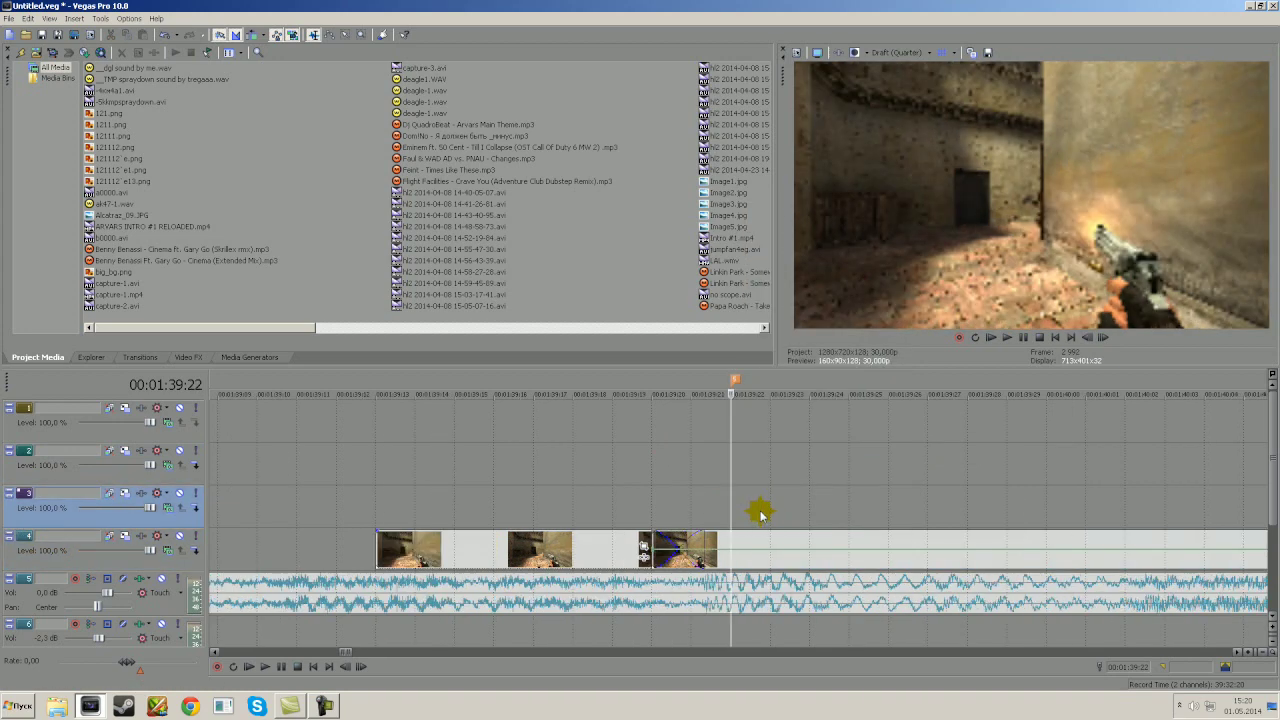
{"action": "scroll", "coordinate": [758, 515], "scroll_direction": "down", "scroll_amount": 2}
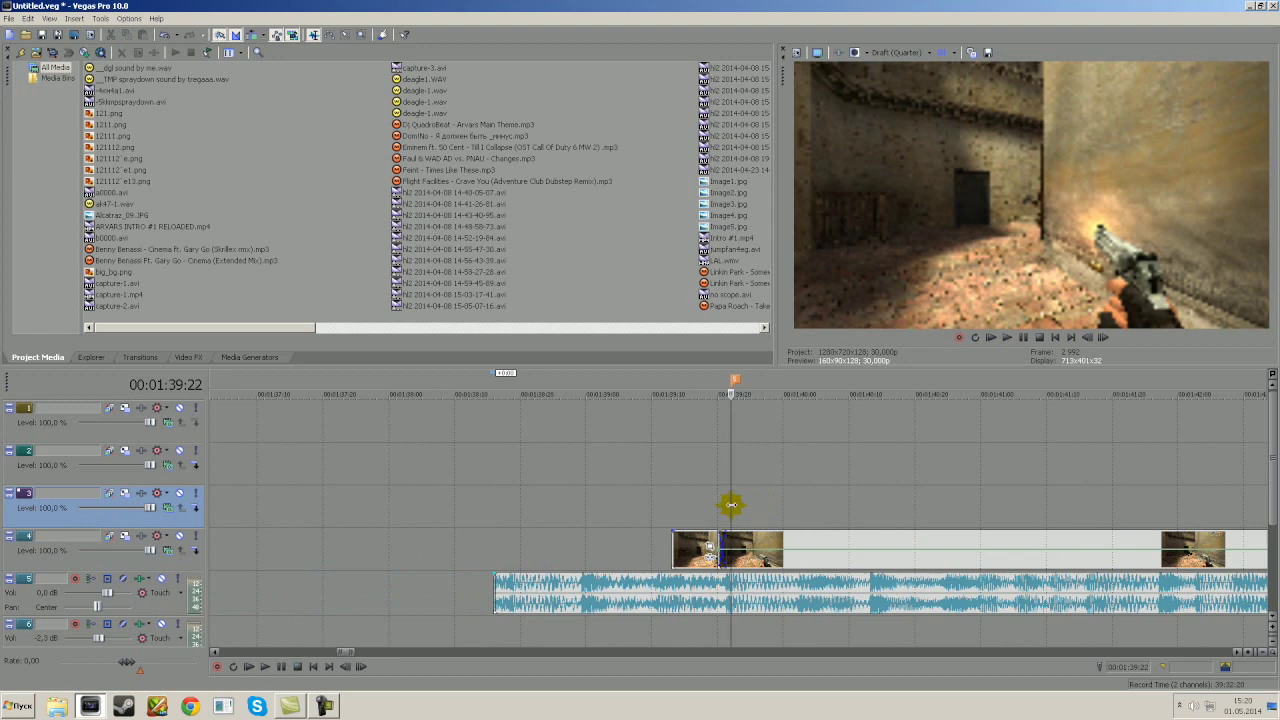
{"action": "key", "text": "space"}
{"action": "key", "text": "space"}
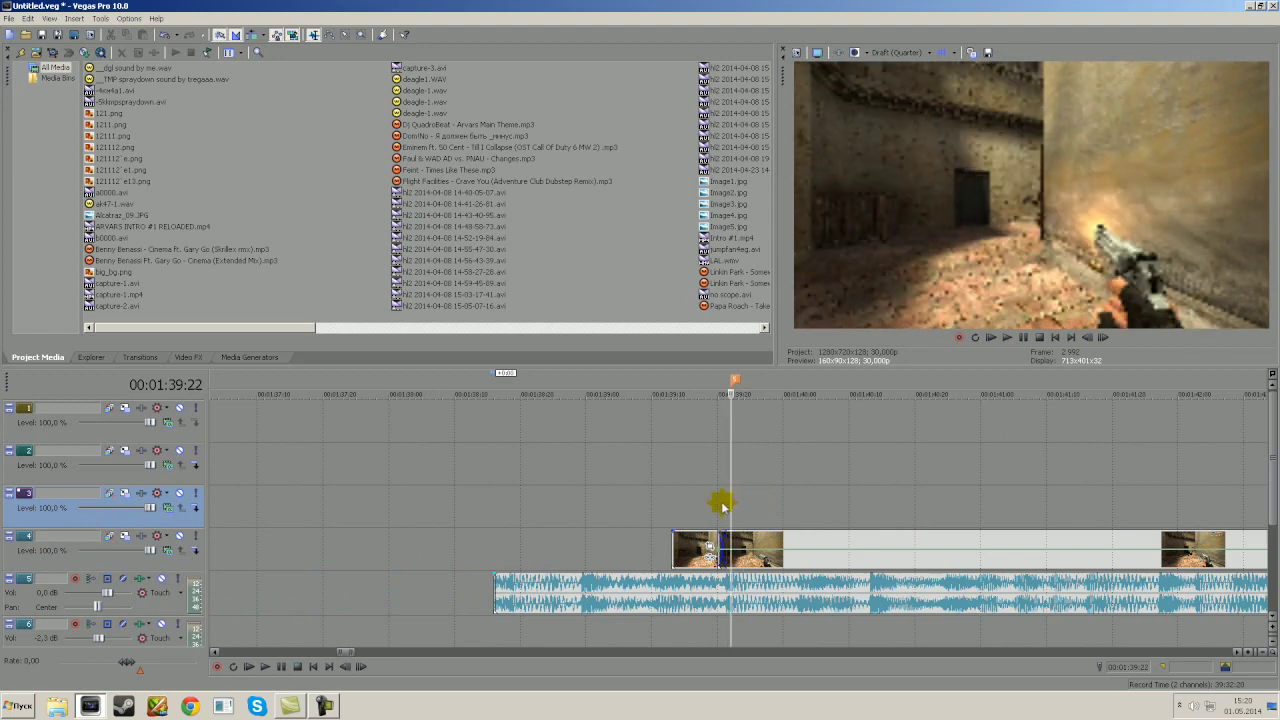
{"action": "left_click", "coordinate": [719, 515]}
{"action": "left_click", "coordinate": [278, 667]}
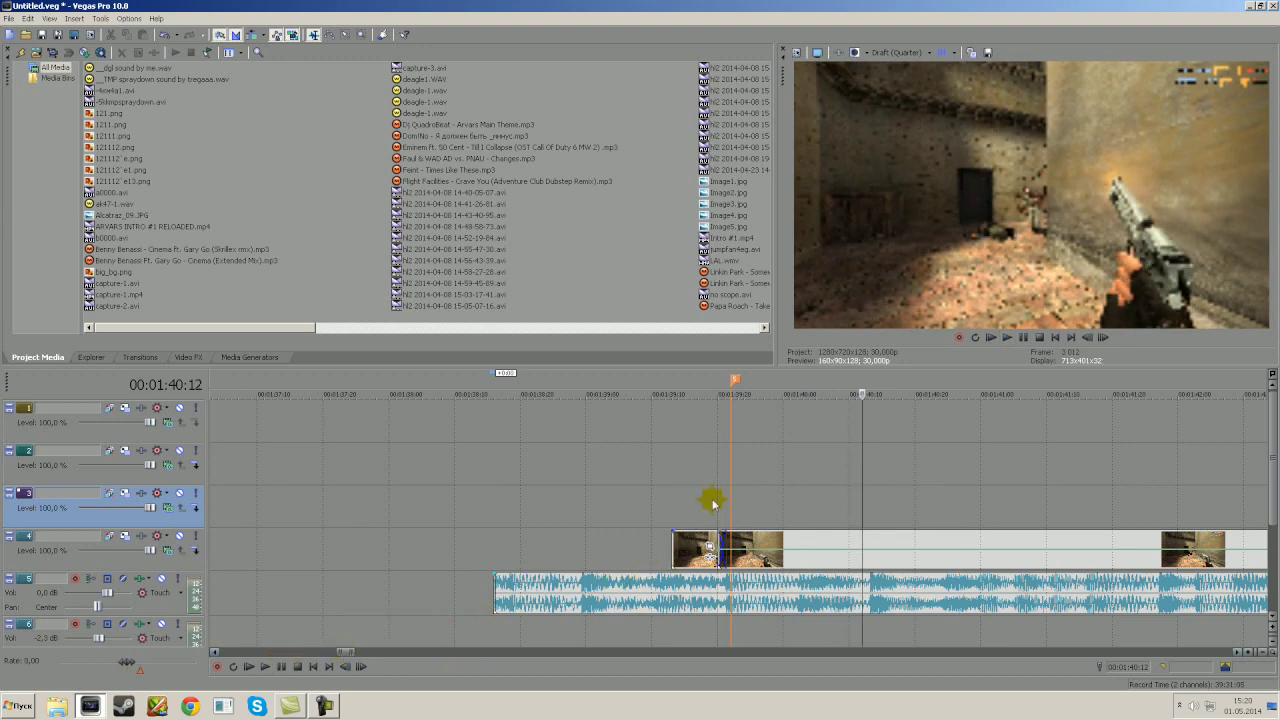
{"action": "left_click", "coordinate": [671, 506]}
{"action": "left_click", "coordinate": [268, 667]}
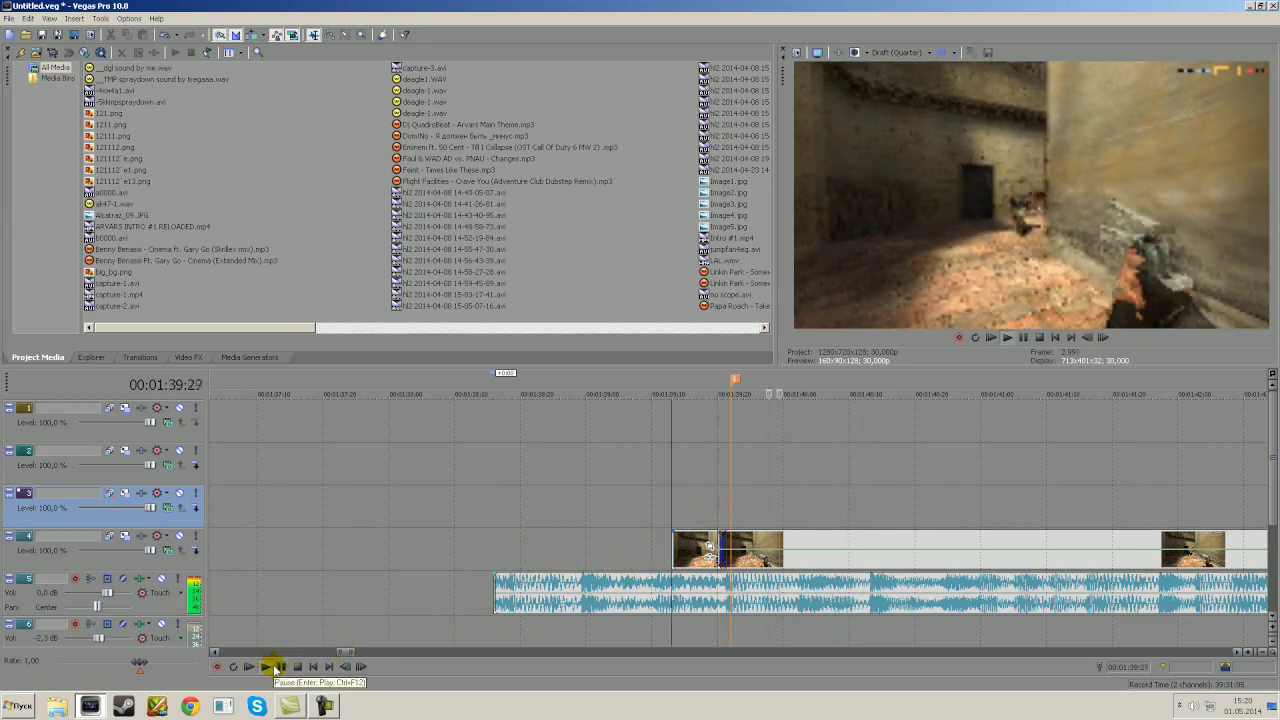
Step: Stop playback and place a marker on the music beat at 00:01:40:13
{"action": "left_click", "coordinate": [280, 667]}
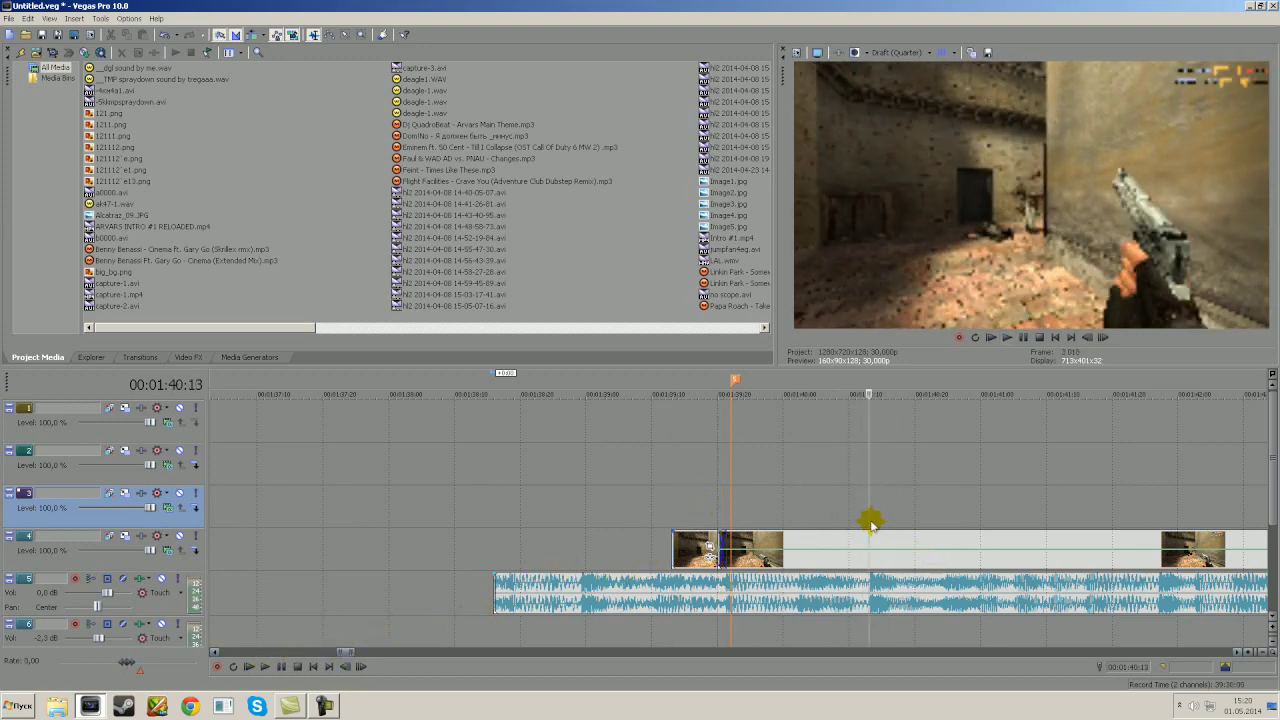
{"action": "scroll", "coordinate": [871, 517], "scroll_direction": "up", "scroll_amount": 3}
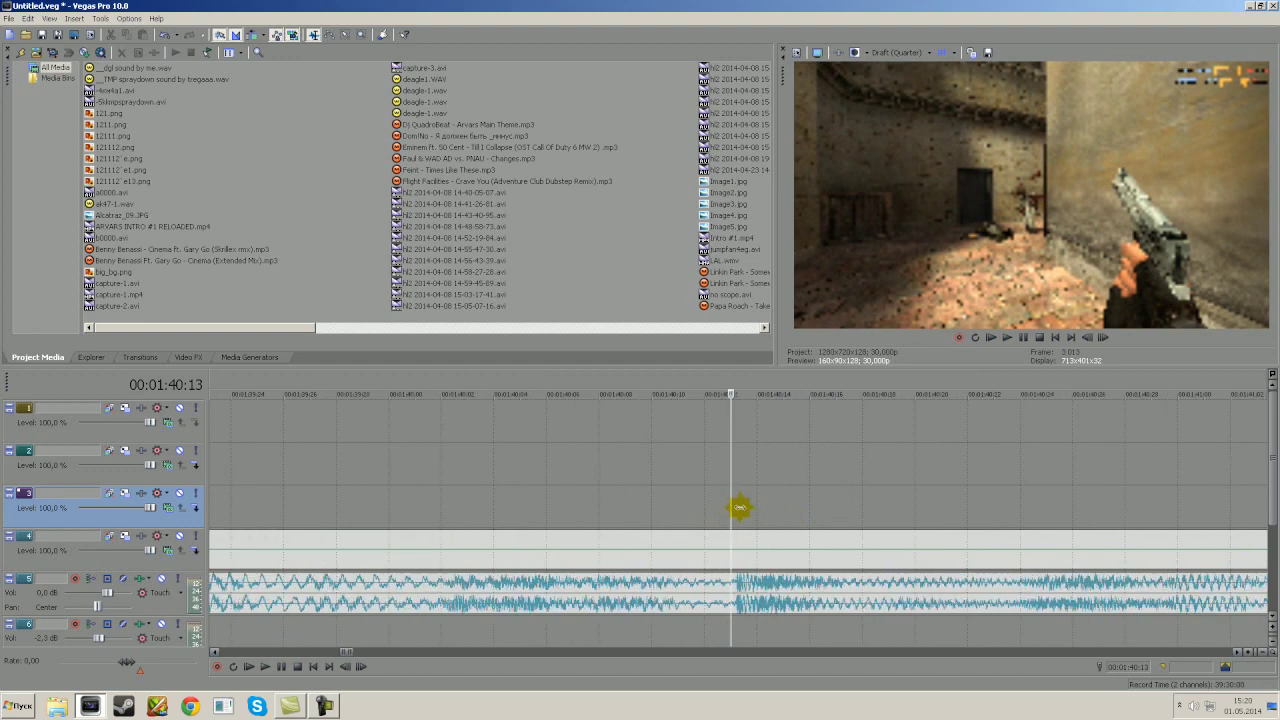
{"action": "scroll", "coordinate": [741, 508], "scroll_direction": "down", "scroll_amount": 4}
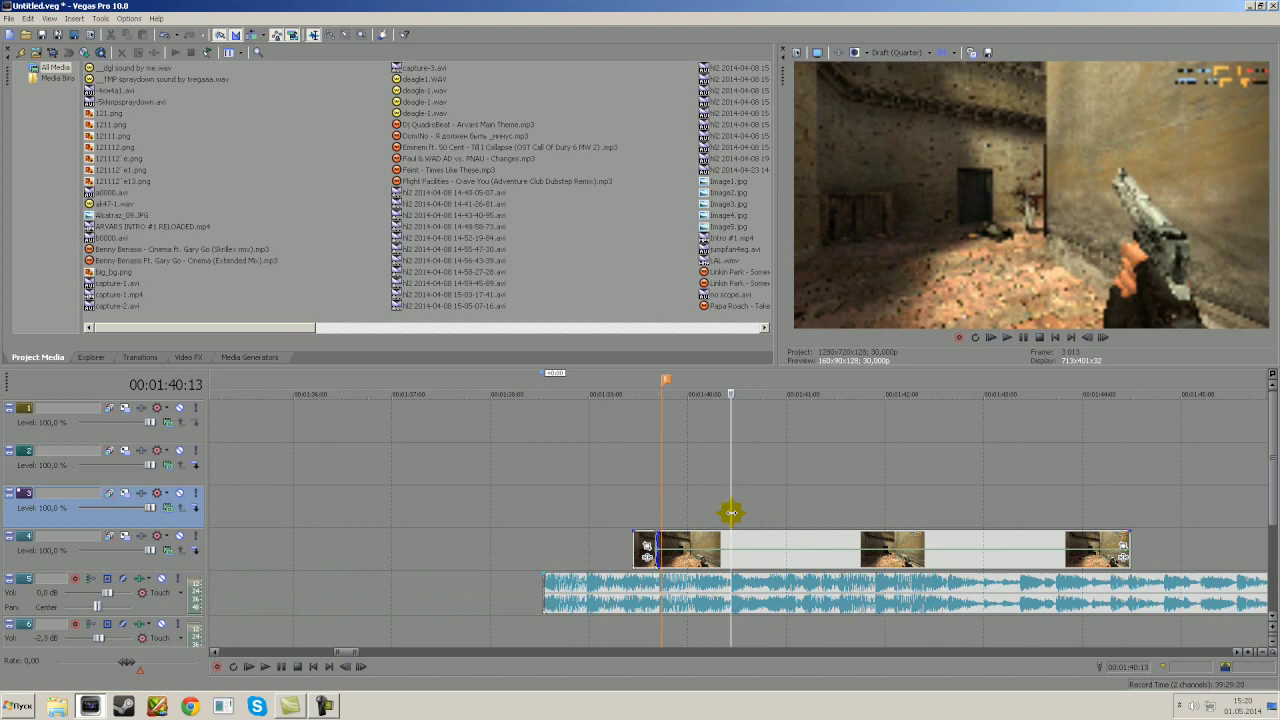
{"action": "key", "text": "i"}
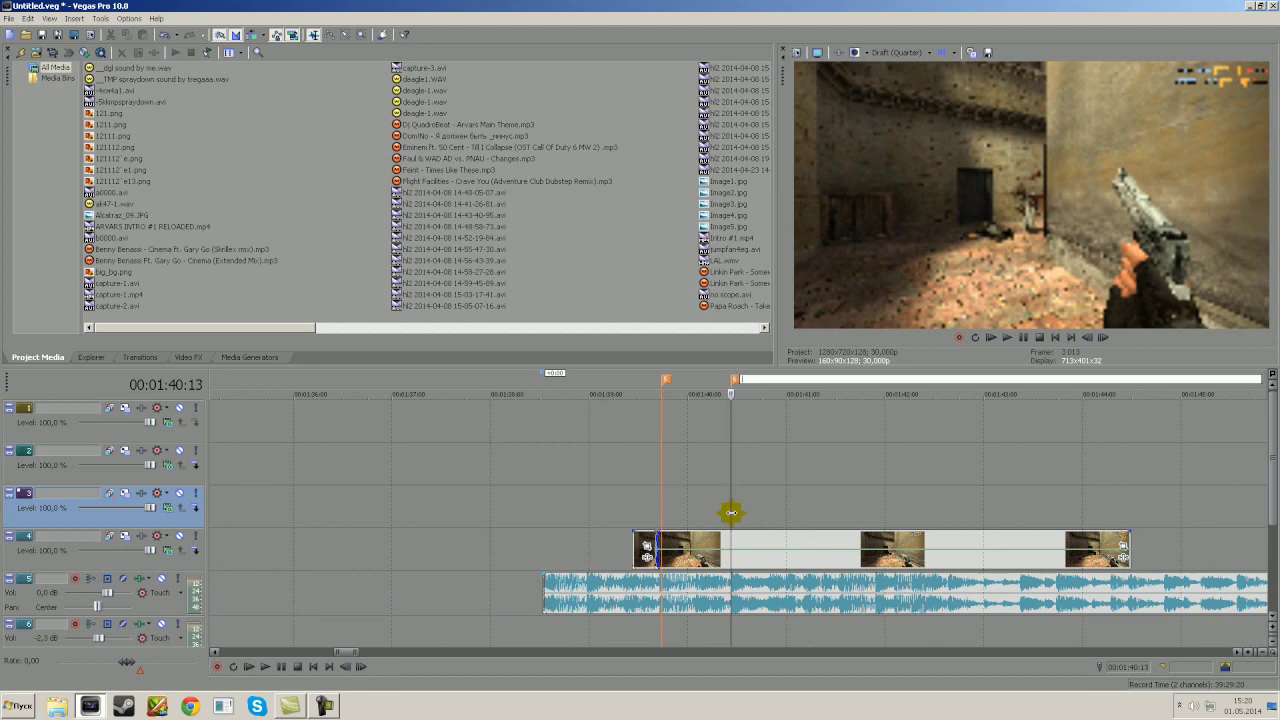
Step: Play on from 00:01:40:13 and place a marker on the beat at 00:01:41:01
{"action": "left_click", "coordinate": [265, 667]}
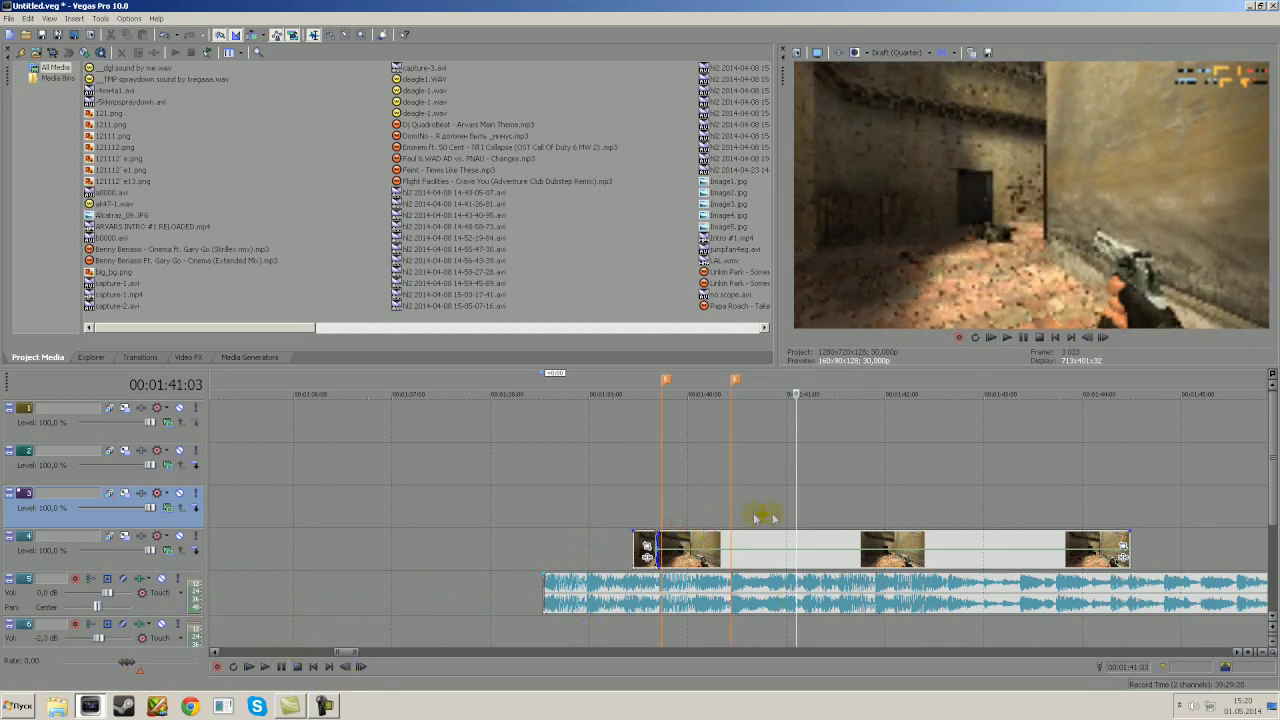
{"action": "key", "text": "i"}
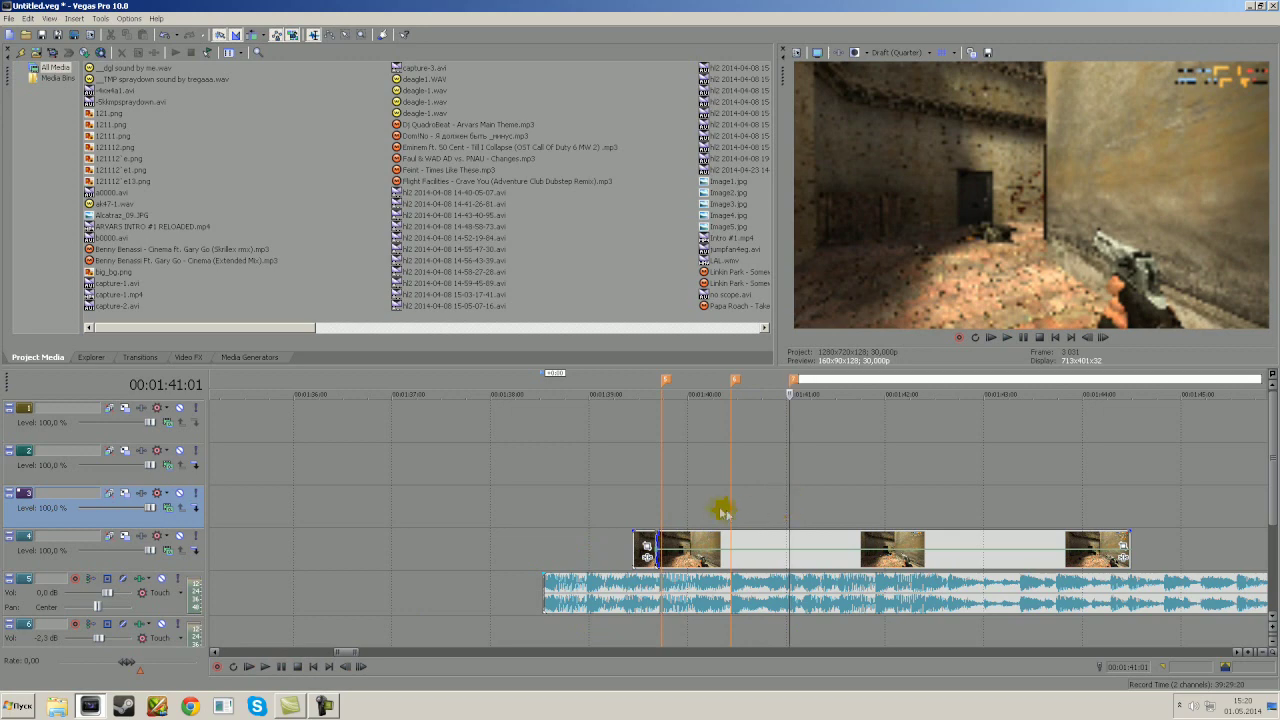
{"action": "key", "text": "space"}
Step: Replay the music across the placed markers and add another marker on the following beat at 00:01:41:27
{"action": "left_click", "coordinate": [268, 668]}
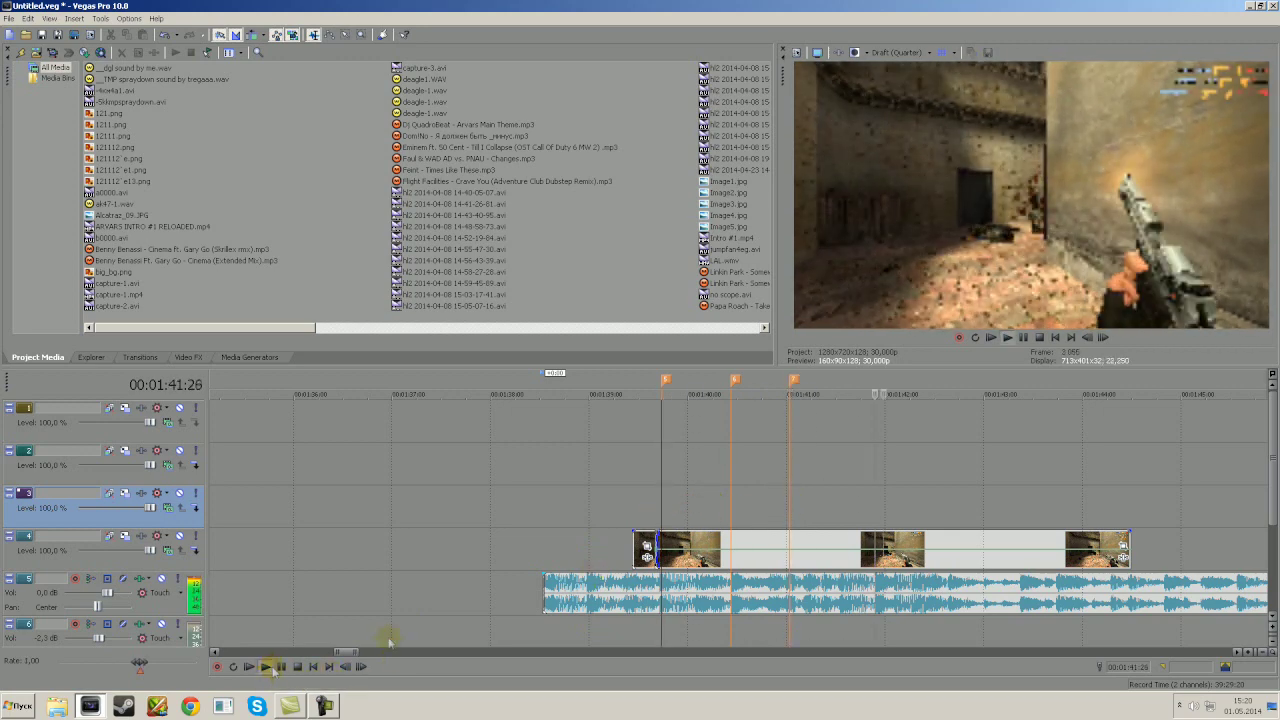
{"action": "left_click", "coordinate": [757, 528]}
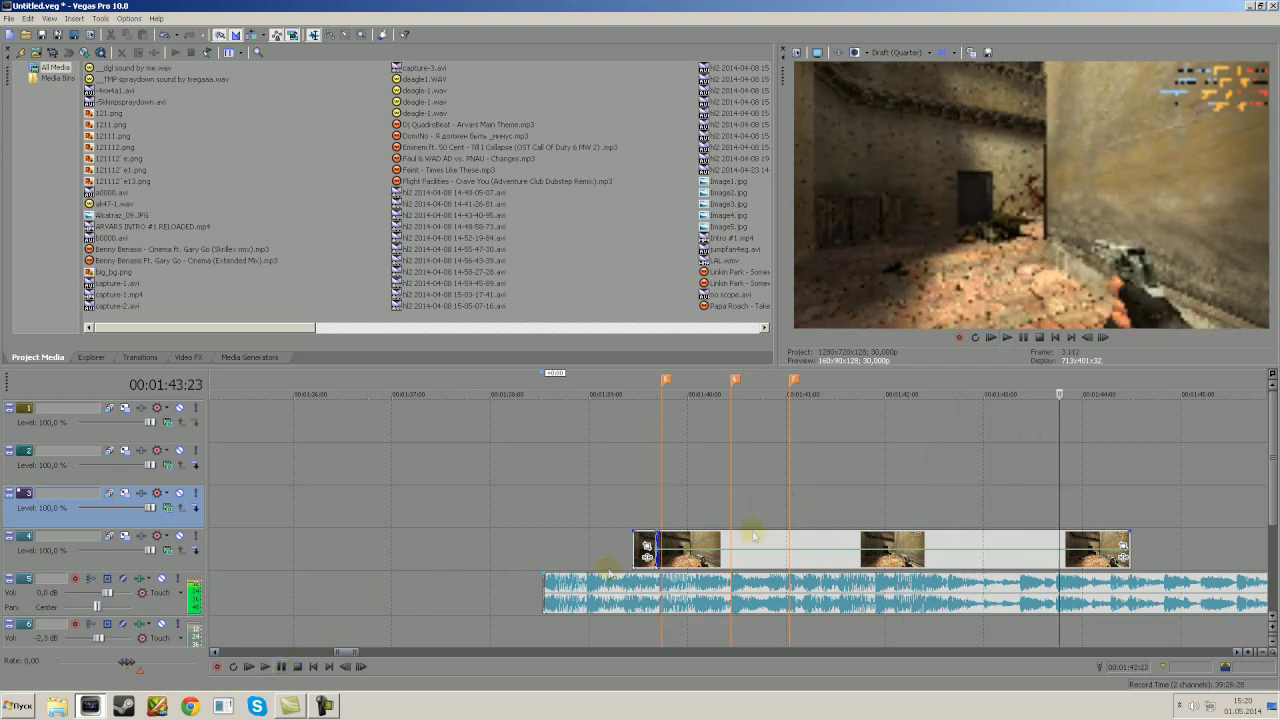
{"action": "scroll", "coordinate": [786, 506], "scroll_direction": "up", "scroll_amount": 2}
{"action": "left_click", "coordinate": [640, 505]}
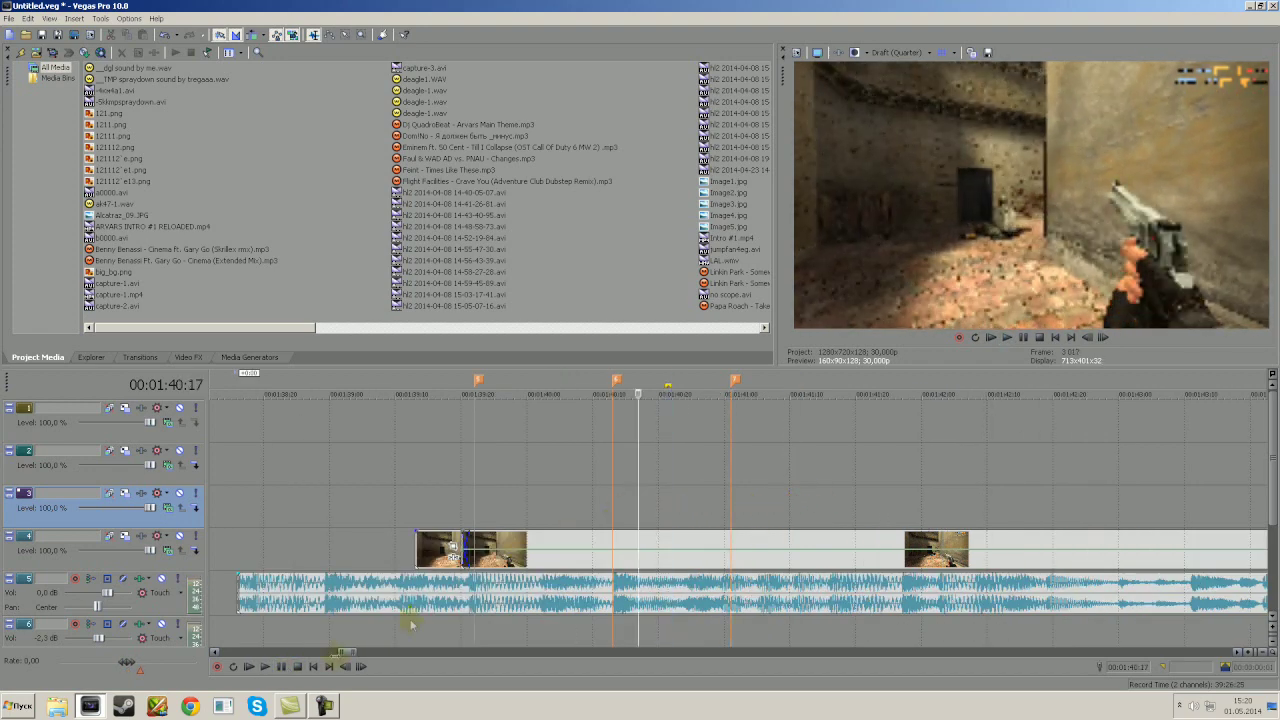
{"action": "left_click", "coordinate": [267, 667]}
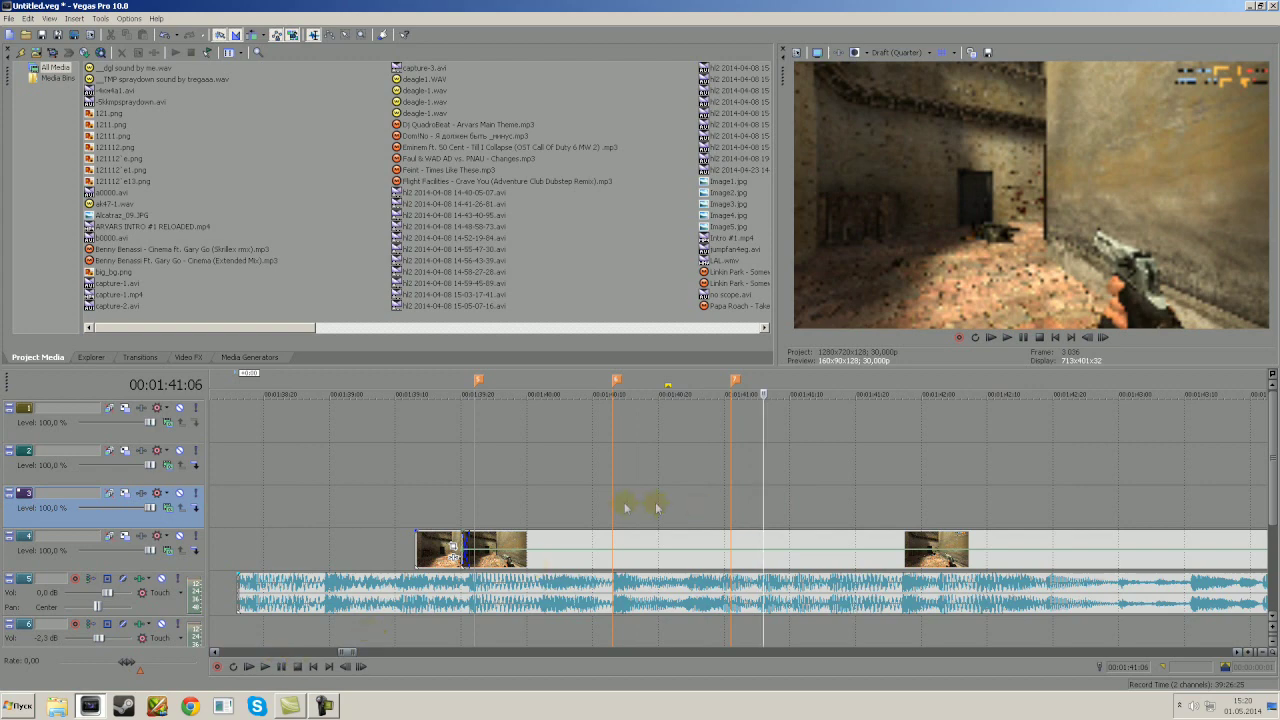
{"action": "left_click", "coordinate": [266, 667]}
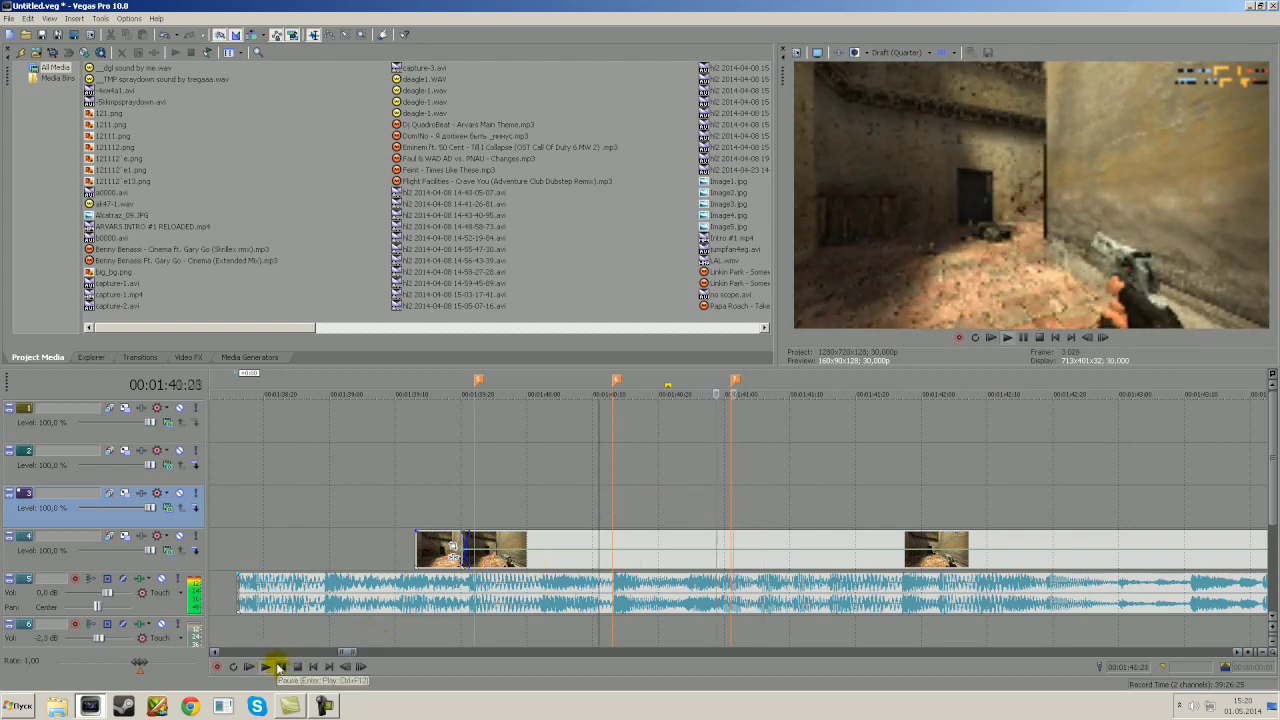
{"action": "left_click", "coordinate": [731, 580]}
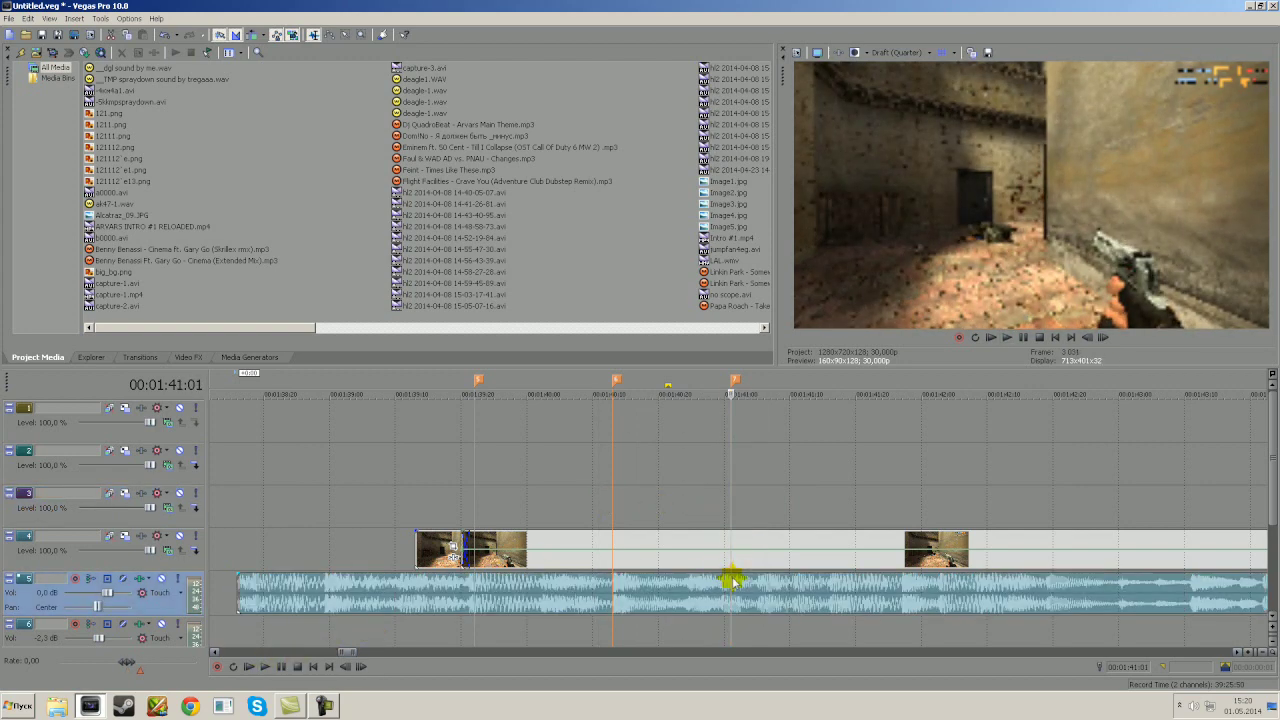
{"action": "left_click", "coordinate": [266, 667]}
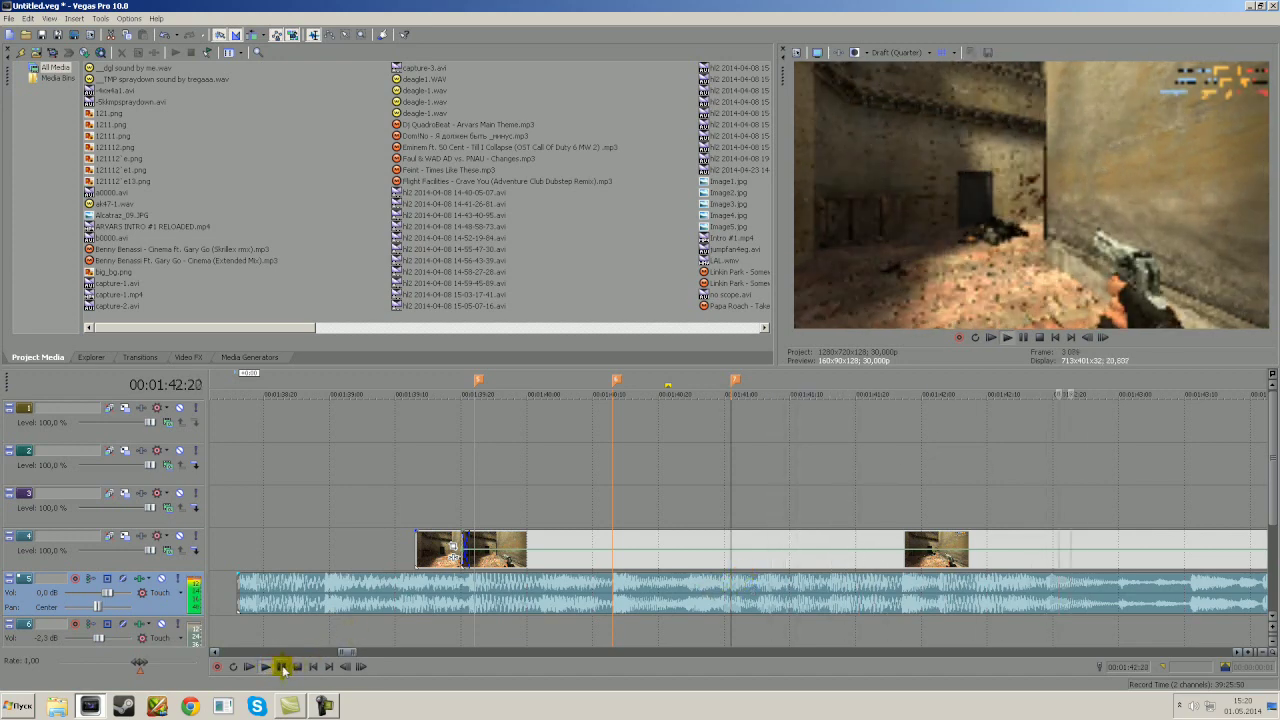
{"action": "left_click", "coordinate": [283, 667]}
{"action": "left_click", "coordinate": [902, 516]}
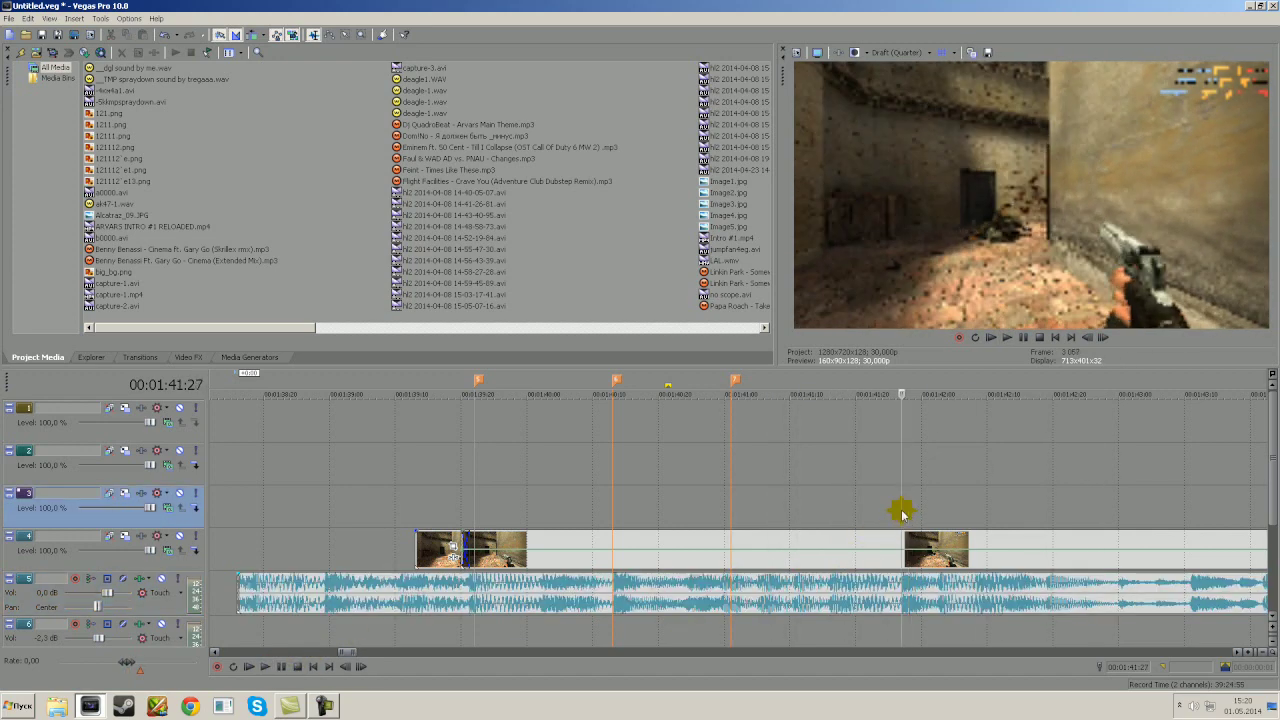
Step: Add Velocity envelope points at the 00:01:39:22 gunshot marker and lower the speed after it for slow motion
{"action": "left_click", "coordinate": [478, 508]}
{"action": "scroll", "coordinate": [476, 504], "scroll_direction": "up", "scroll_amount": 5}
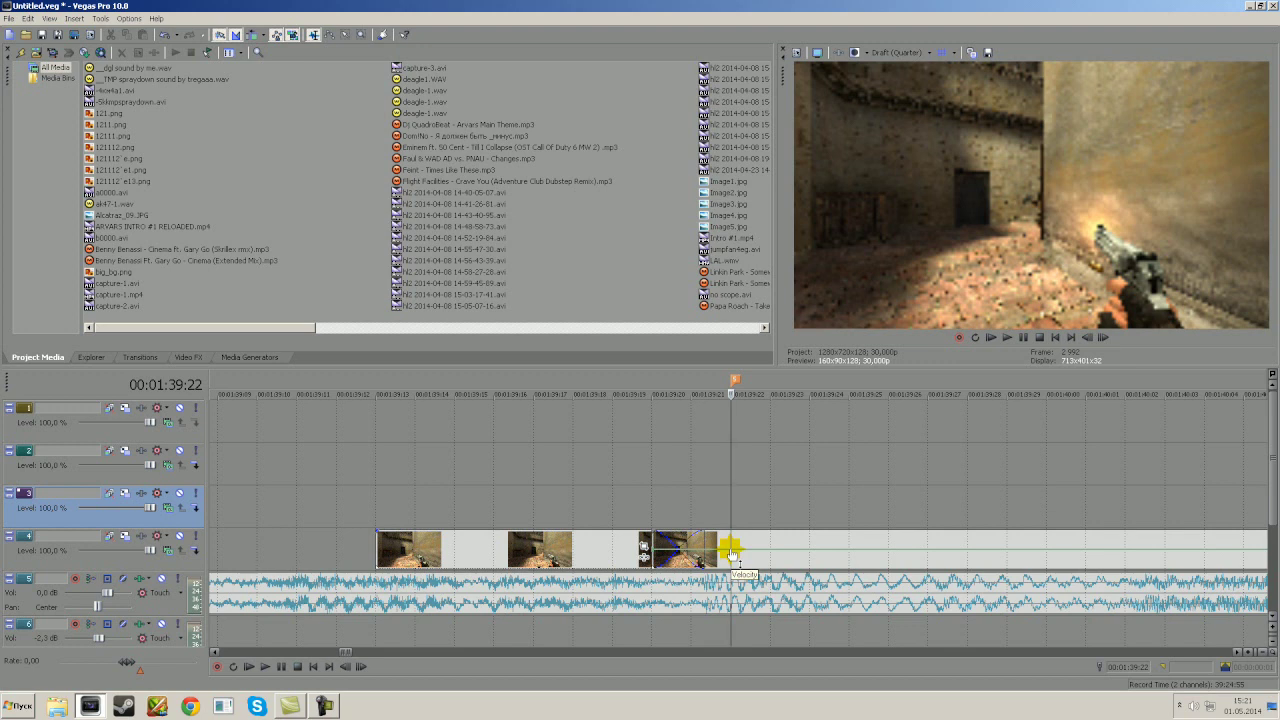
{"action": "left_click", "coordinate": [734, 553]}
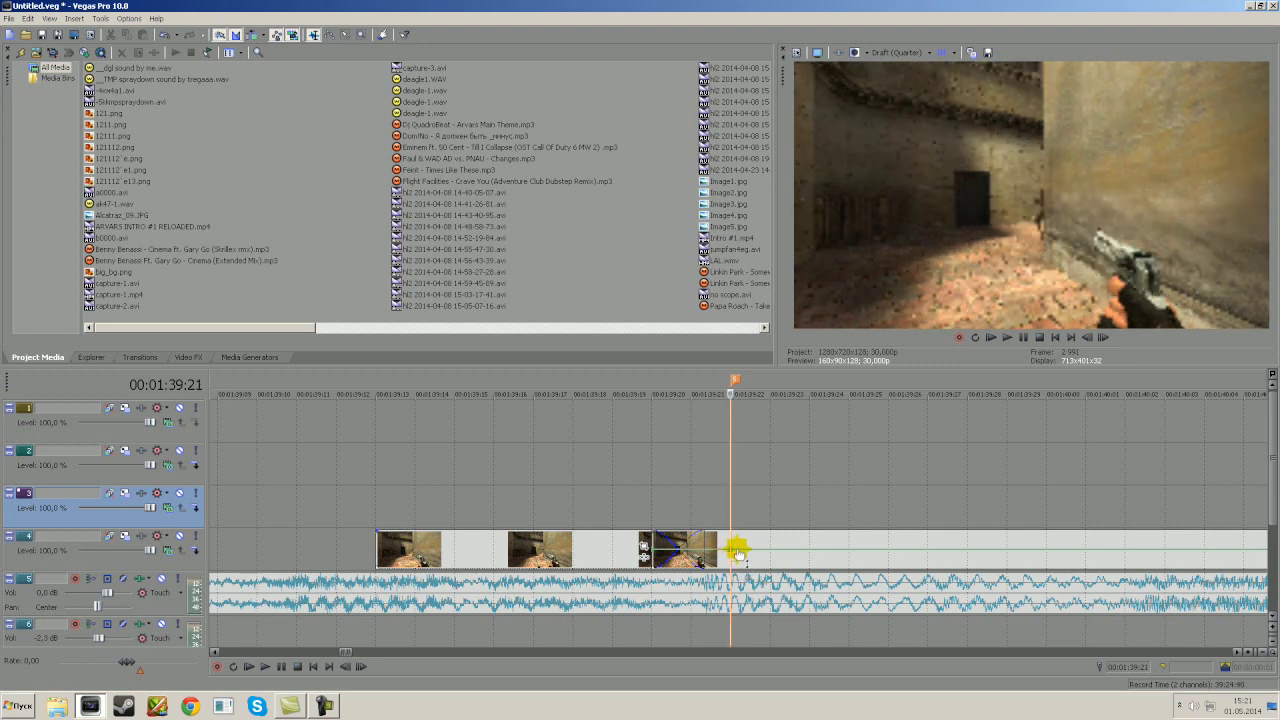
{"action": "left_click", "coordinate": [736, 552]}
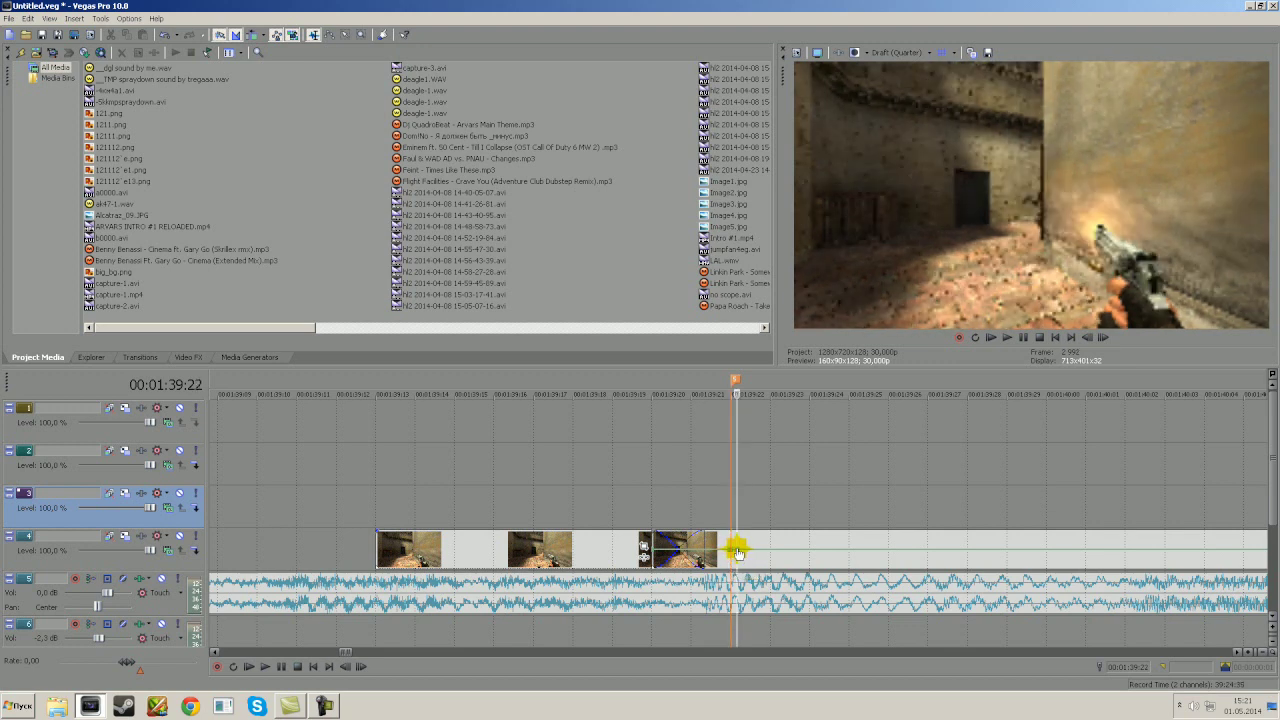
{"action": "left_click_drag", "start_coordinate": [735, 555], "coordinate": [729, 551]}
{"action": "scroll", "coordinate": [940, 509], "scroll_direction": "down", "scroll_amount": 6}
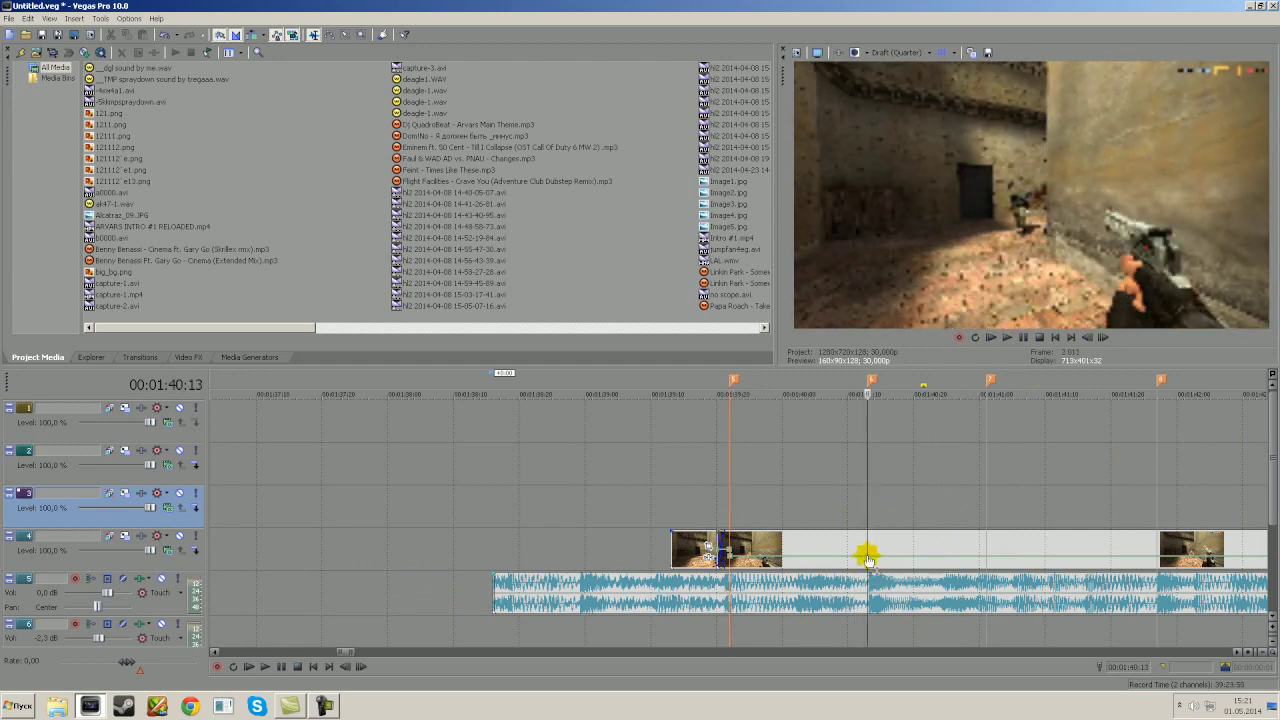
Step: Raise the velocity to 155 % at 00:01:40:12 and add a slow-motion drop right after it at 00:01:40:13
{"action": "left_click_drag", "start_coordinate": [868, 556], "coordinate": [865, 547]}
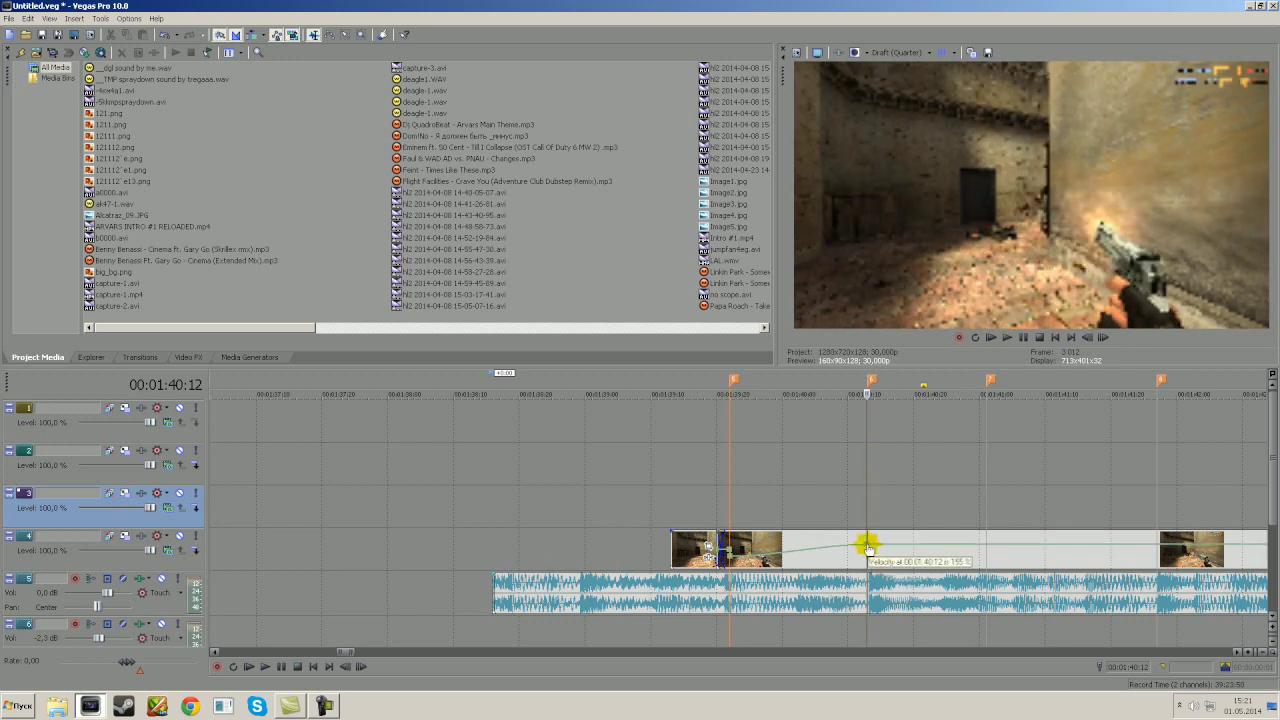
{"action": "scroll", "coordinate": [871, 545], "scroll_direction": "up", "scroll_amount": 3}
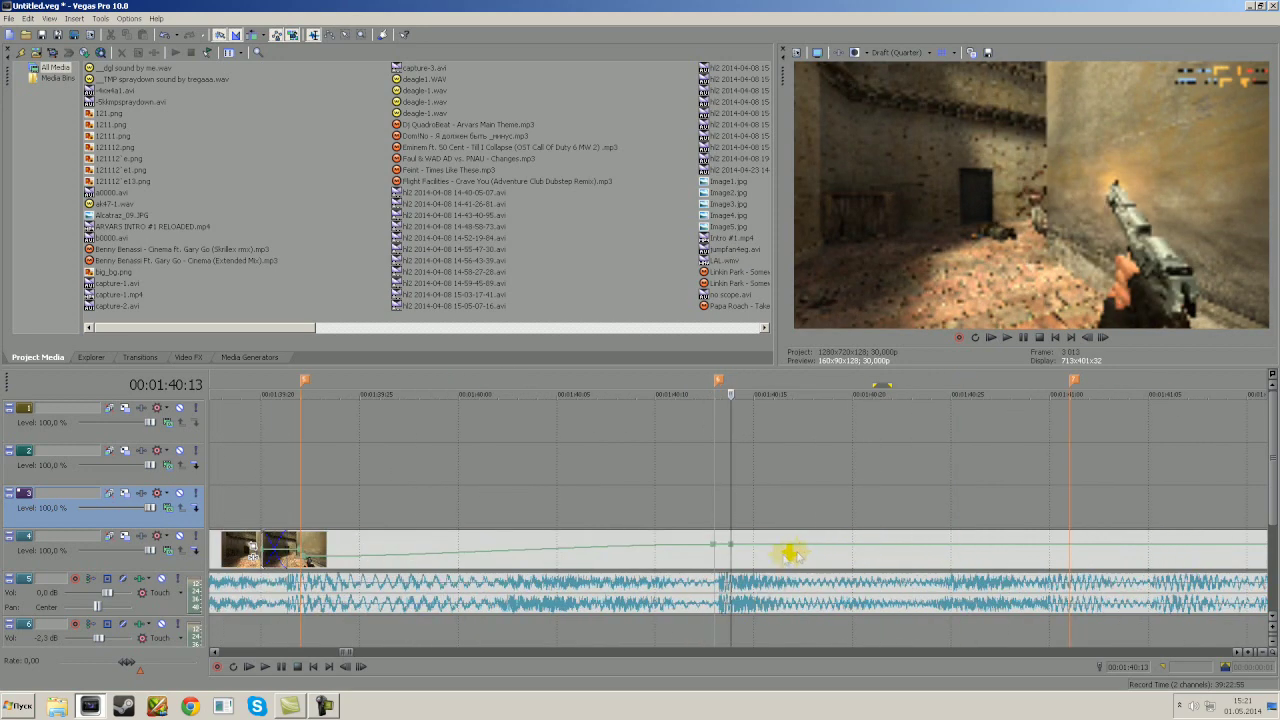
{"action": "left_click_drag", "start_coordinate": [734, 546], "coordinate": [731, 555]}
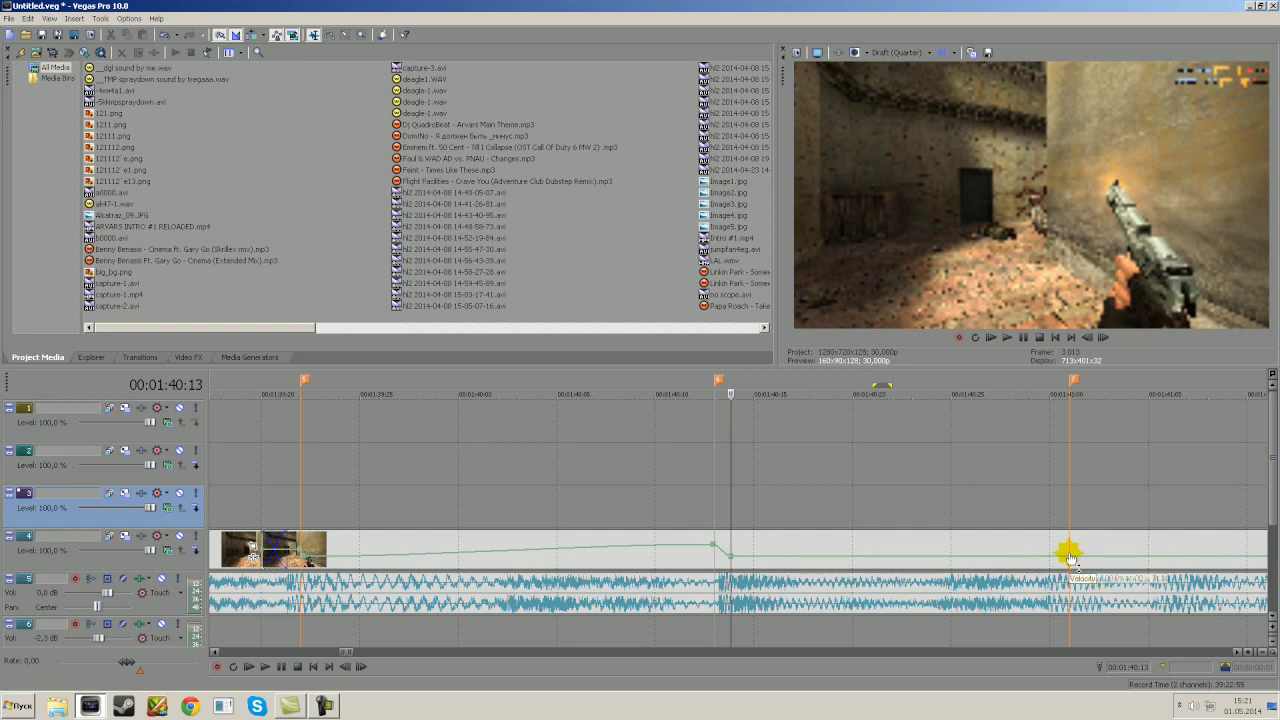
Step: Raise the velocity near its maximum at the 00:01:41:01 marker and nudge the low point after 00:01:40:13 slightly up and earlier
{"action": "left_click", "coordinate": [1048, 514]}
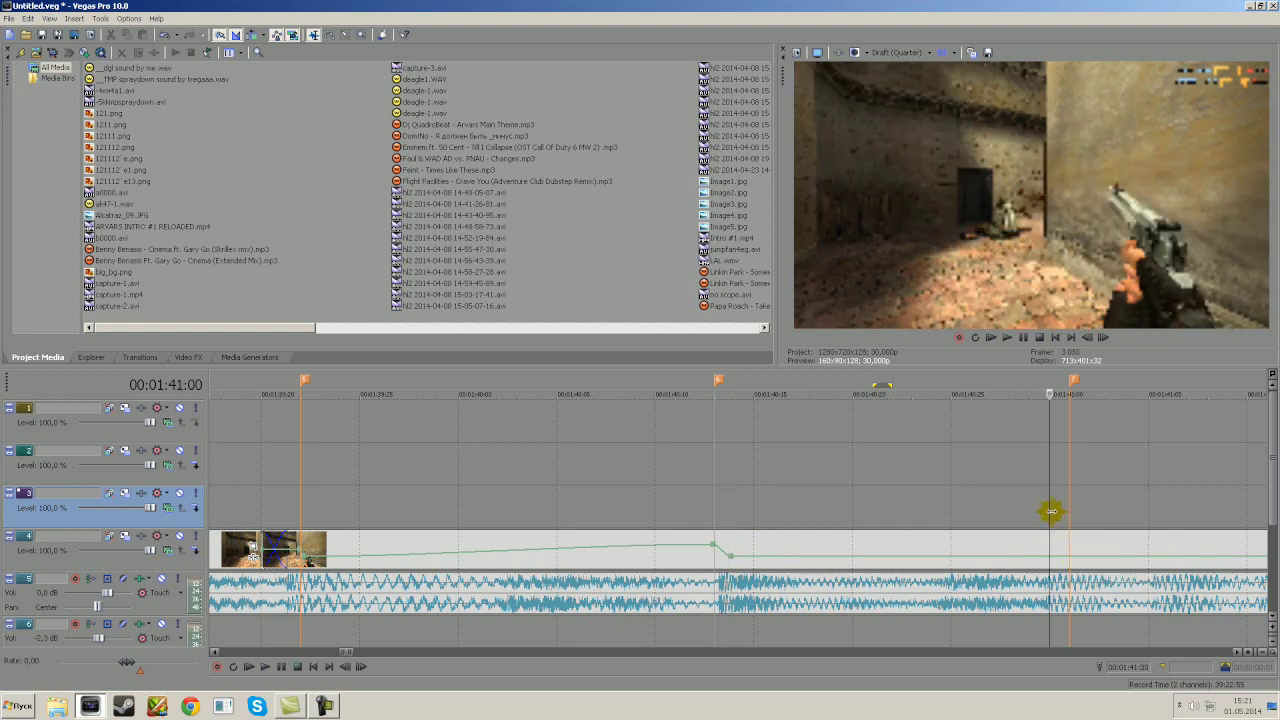
{"action": "left_click", "coordinate": [1067, 557]}
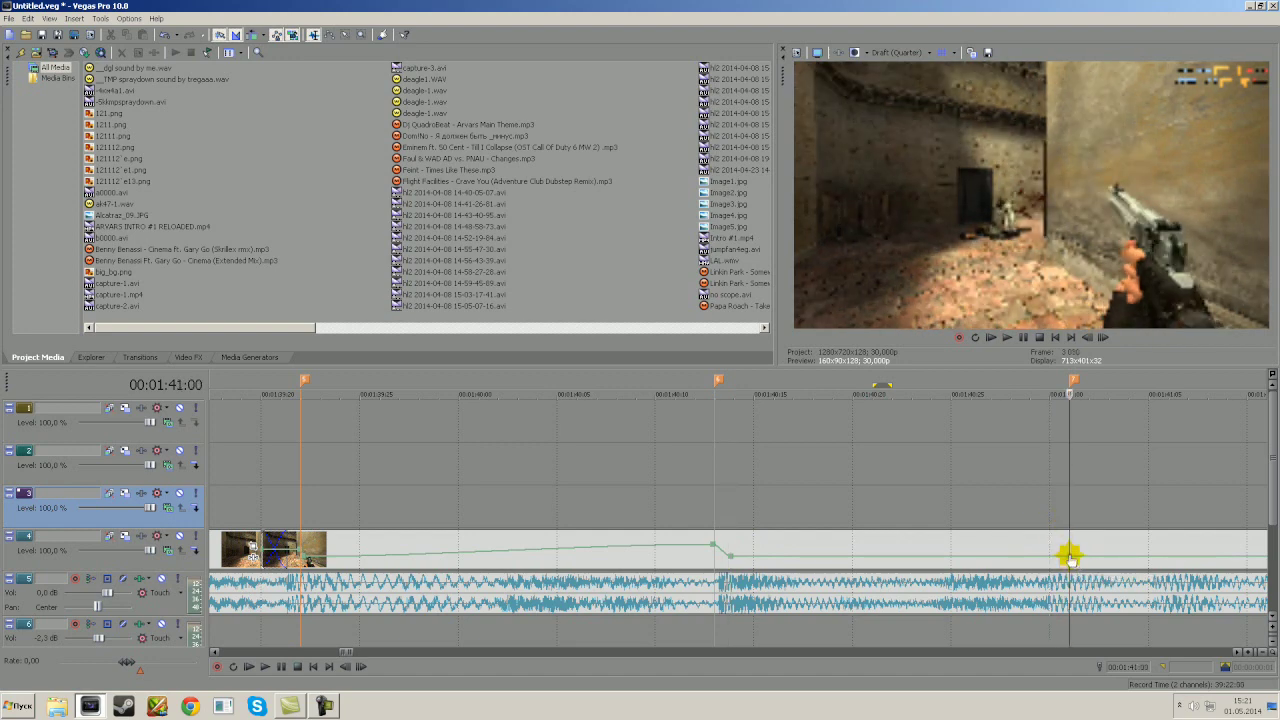
{"action": "left_click_drag", "start_coordinate": [1070, 557], "coordinate": [1070, 539]}
{"action": "mouse_move", "coordinate": [1069, 538]}
{"action": "left_mouse_down"}
{"action": "mouse_move", "coordinate": [1088, 506]}
{"action": "mouse_move", "coordinate": [1114, 506]}
{"action": "mouse_move", "coordinate": [1063, 514]}
{"action": "left_mouse_up"}
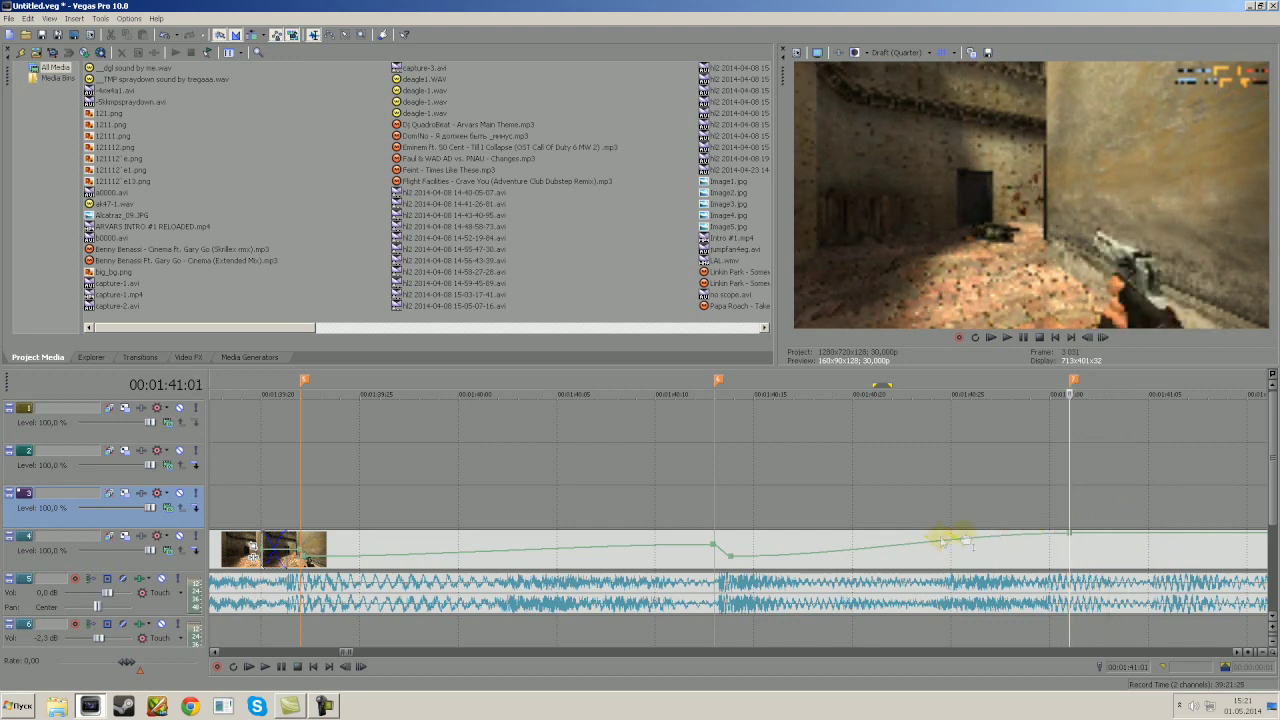
{"action": "left_click_drag", "start_coordinate": [737, 549], "coordinate": [724, 552]}
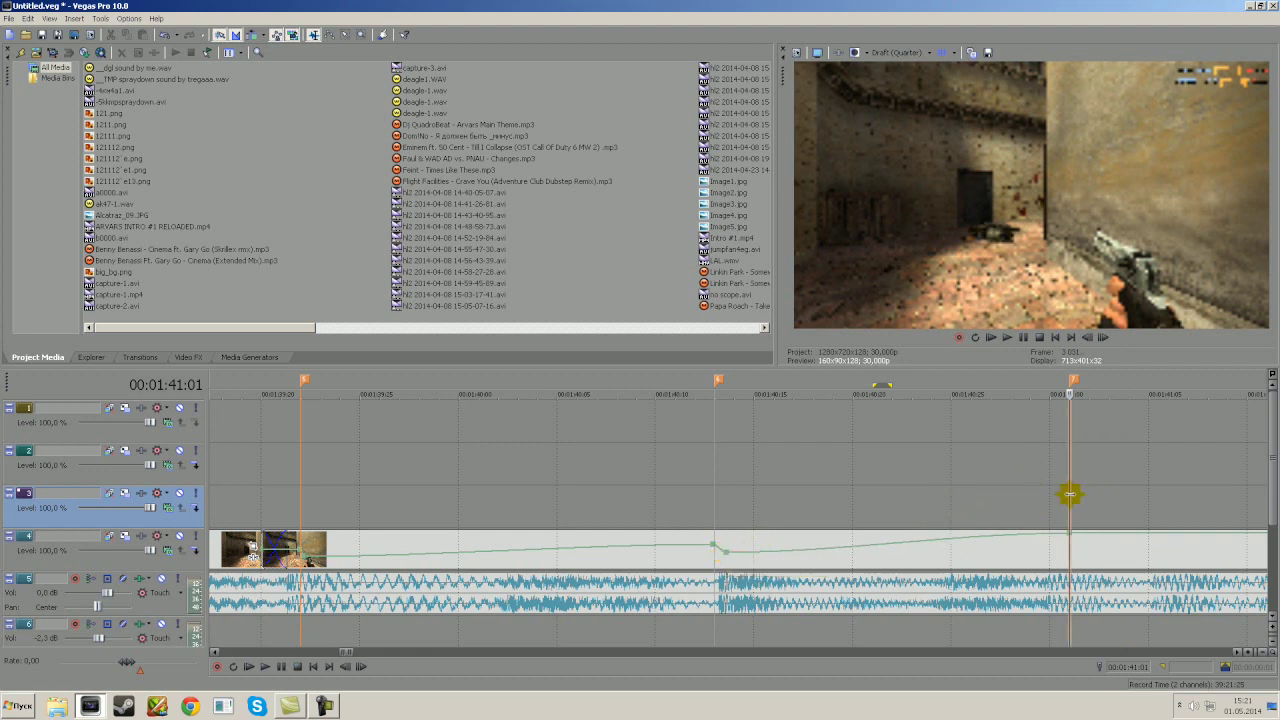
Step: Drop the velocity to 24 % right after the 00:01:41:01 marker and add an envelope point at 00:01:41:26
{"action": "scroll", "coordinate": [1072, 497], "scroll_direction": "up", "scroll_amount": 2}
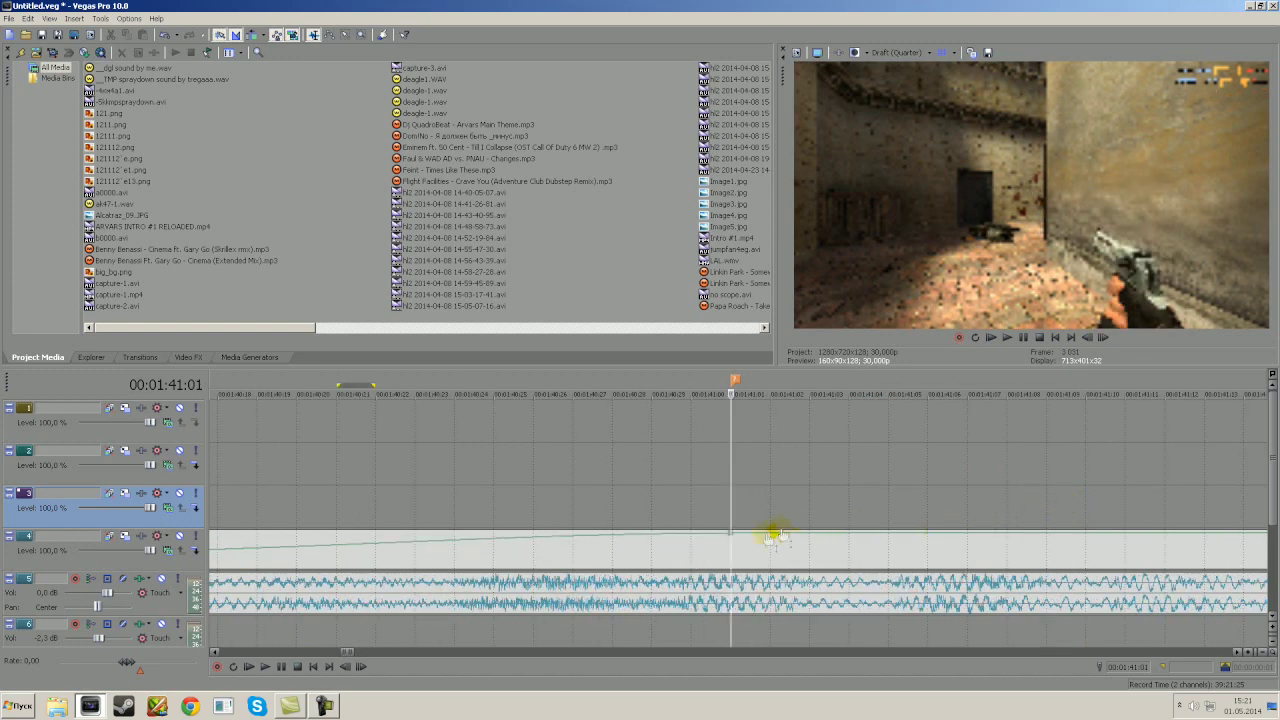
{"action": "mouse_move", "coordinate": [730, 538]}
{"action": "left_mouse_down"}
{"action": "mouse_move", "coordinate": [737, 530]}
{"action": "mouse_move", "coordinate": [737, 557]}
{"action": "left_mouse_up"}
{"action": "scroll", "coordinate": [831, 494], "scroll_direction": "down", "scroll_amount": 3}
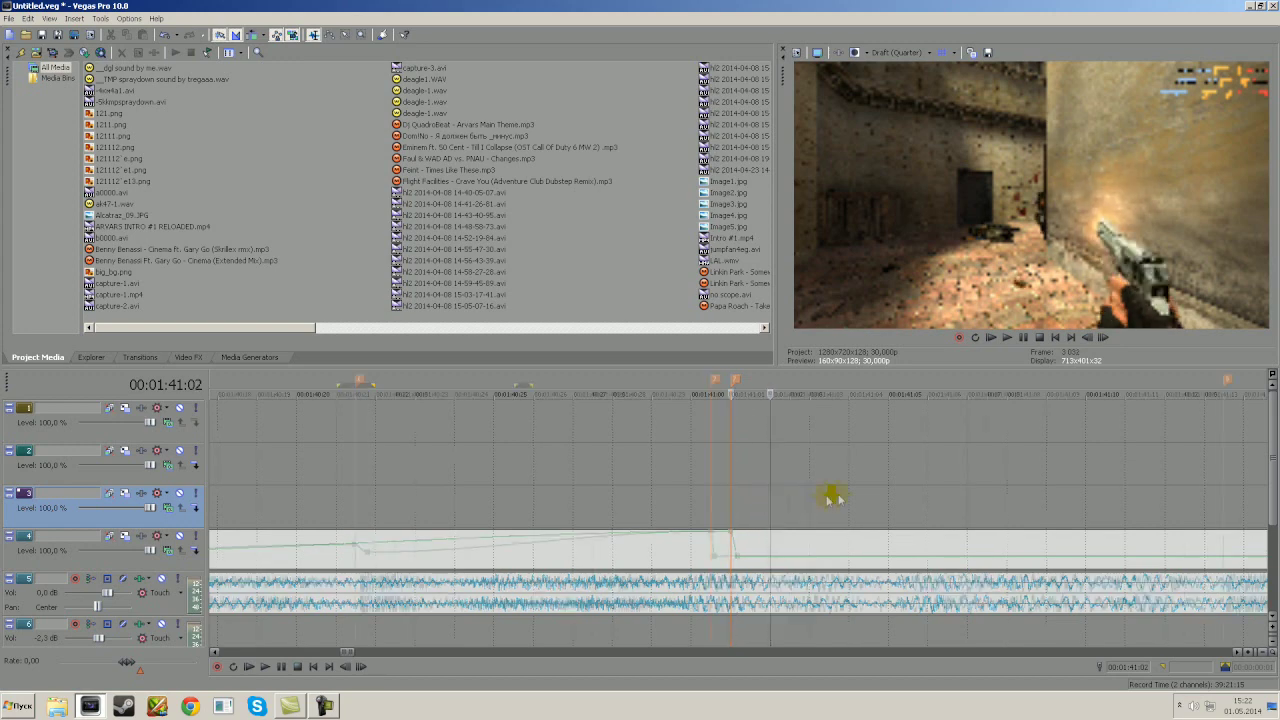
{"action": "left_click_drag", "start_coordinate": [735, 510], "coordinate": [1059, 562]}
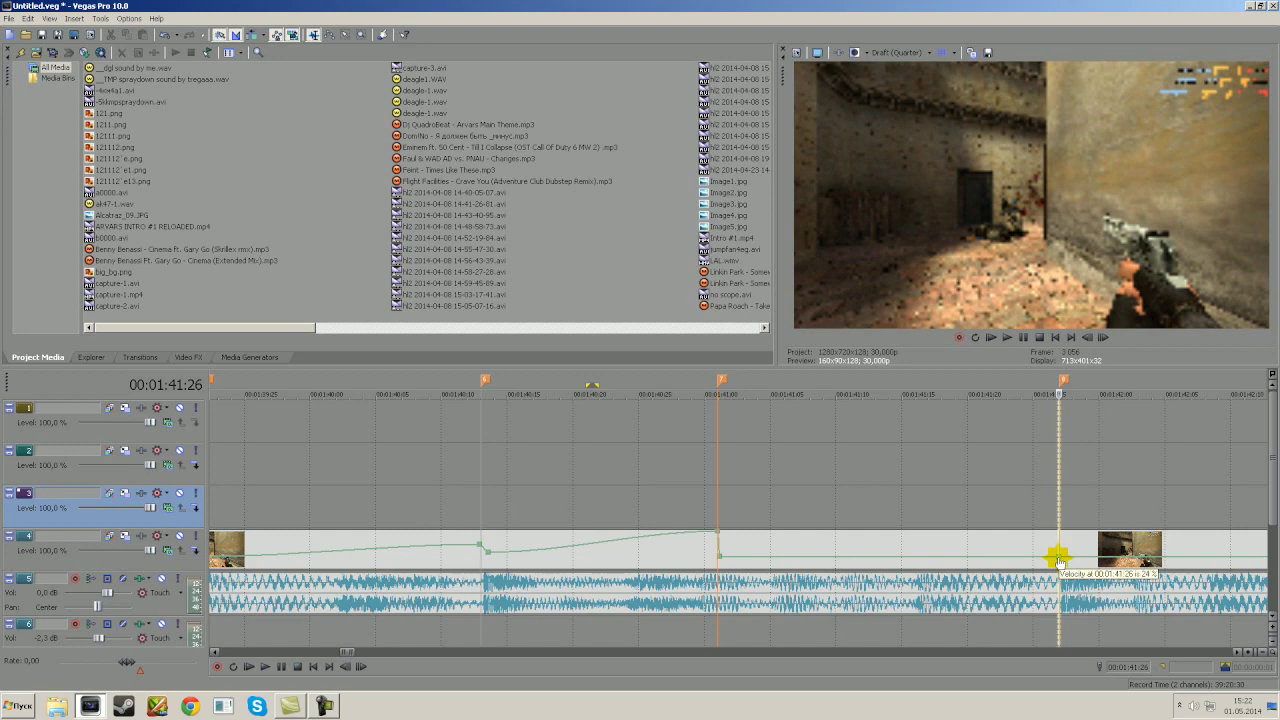
{"action": "left_click_drag", "start_coordinate": [1059, 563], "coordinate": [1057, 554]}
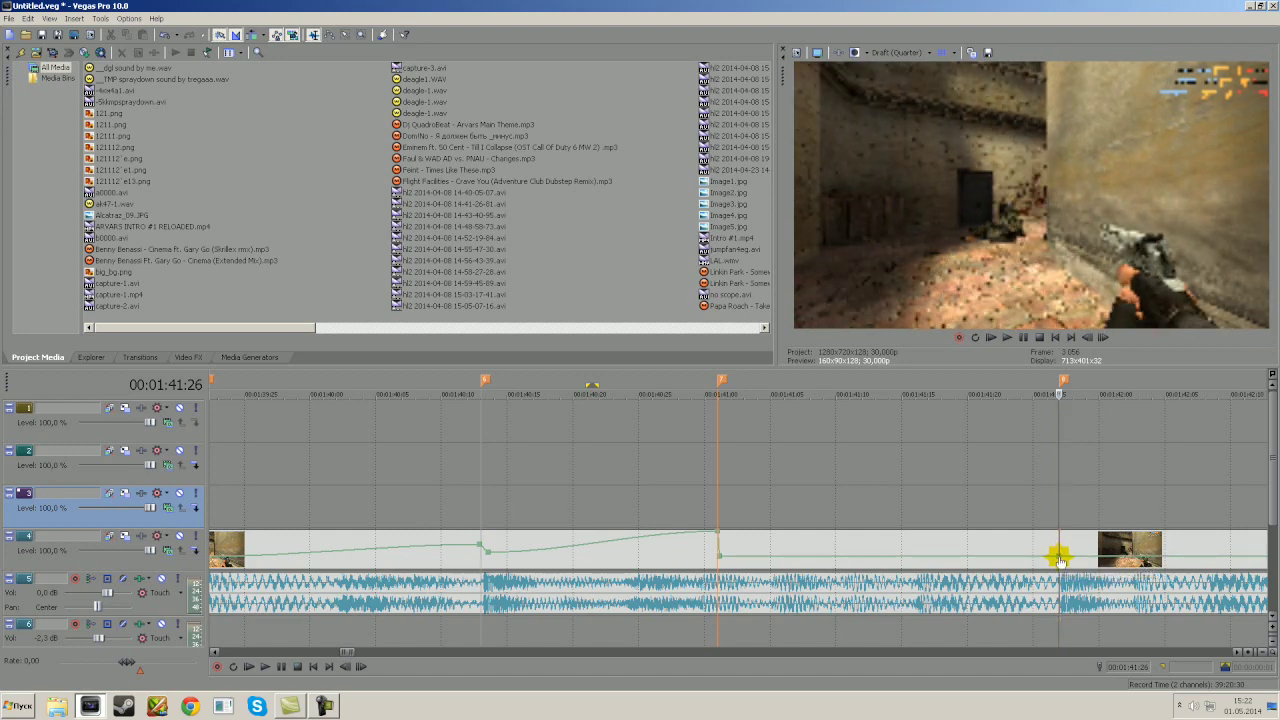
Step: Extend the end of the slowed gameplay clip on track 4 to about 00:01:50:20
{"action": "left_click", "coordinate": [820, 507]}
{"action": "left_click_drag", "start_coordinate": [820, 507], "coordinate": [1252, 503]}
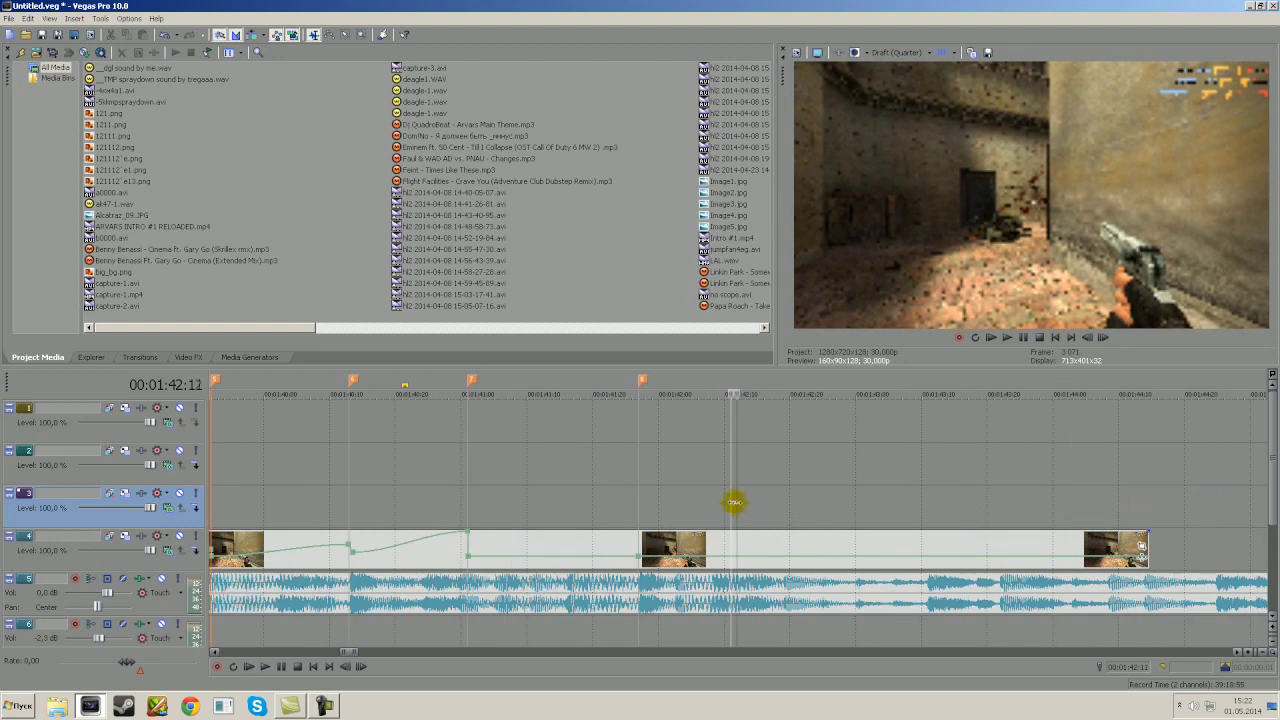
{"action": "left_click_drag", "start_coordinate": [734, 502], "coordinate": [1122, 547]}
{"action": "scroll", "coordinate": [775, 563], "scroll_direction": "down", "scroll_amount": 4}
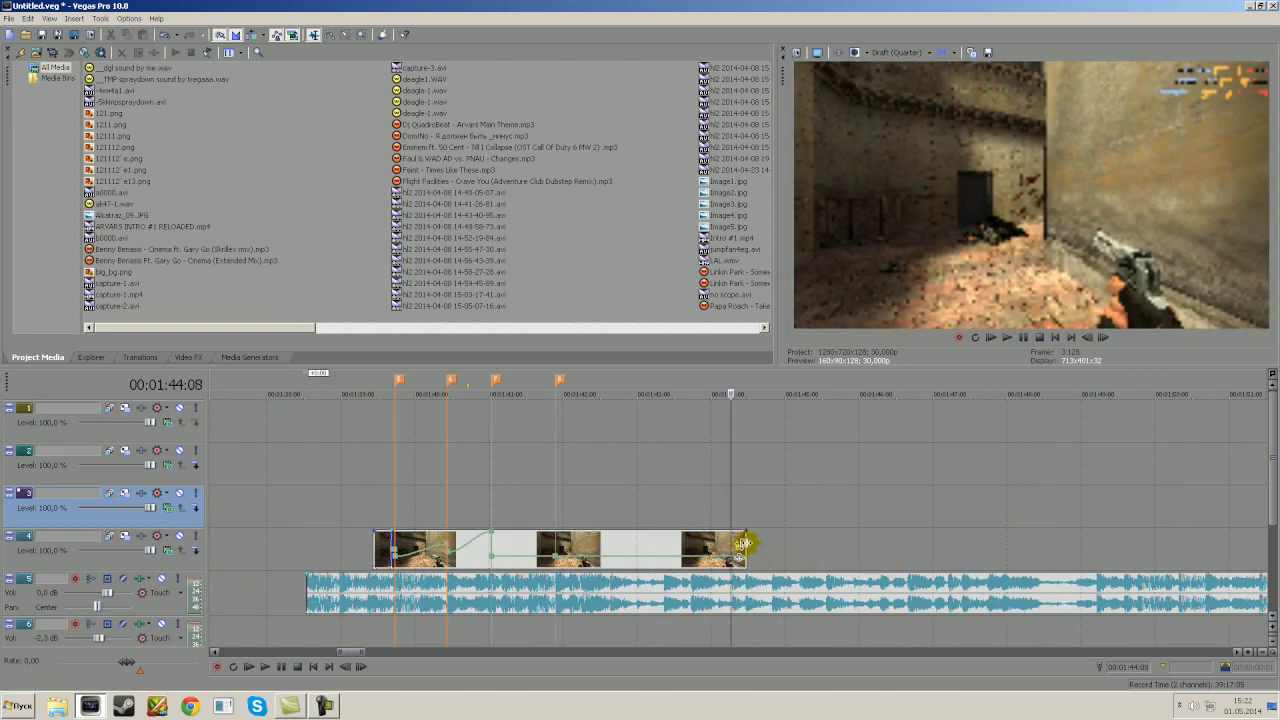
{"action": "left_click_drag", "start_coordinate": [745, 543], "coordinate": [1274, 566]}
{"action": "scroll", "coordinate": [929, 551], "scroll_direction": "down", "scroll_amount": 4}
{"action": "left_click_drag", "start_coordinate": [872, 542], "coordinate": [848, 545]}
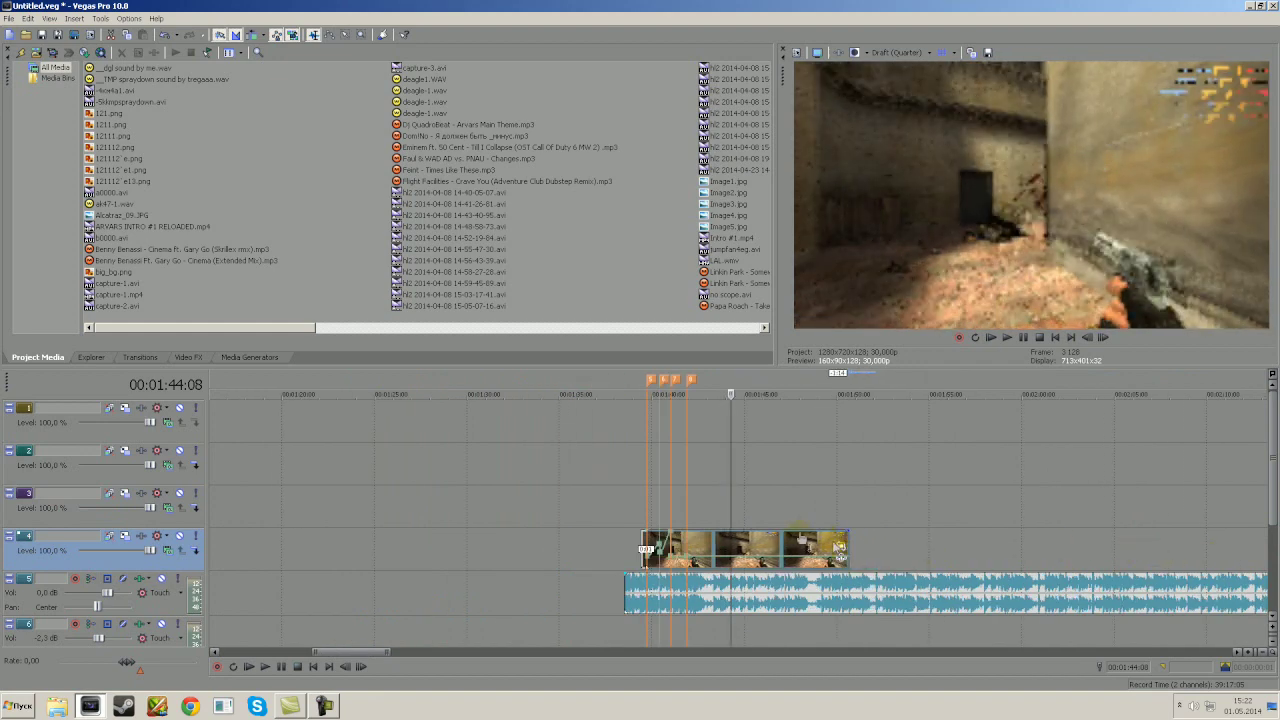
Step: Split the gameplay clip on track 4 at 00:01:45:12
{"action": "mouse_move", "coordinate": [733, 510]}
{"action": "left_mouse_down"}
{"action": "mouse_move", "coordinate": [790, 510]}
{"action": "mouse_move", "coordinate": [727, 517]}
{"action": "left_mouse_up"}
{"action": "scroll", "coordinate": [755, 518], "scroll_direction": "up", "scroll_amount": 2}
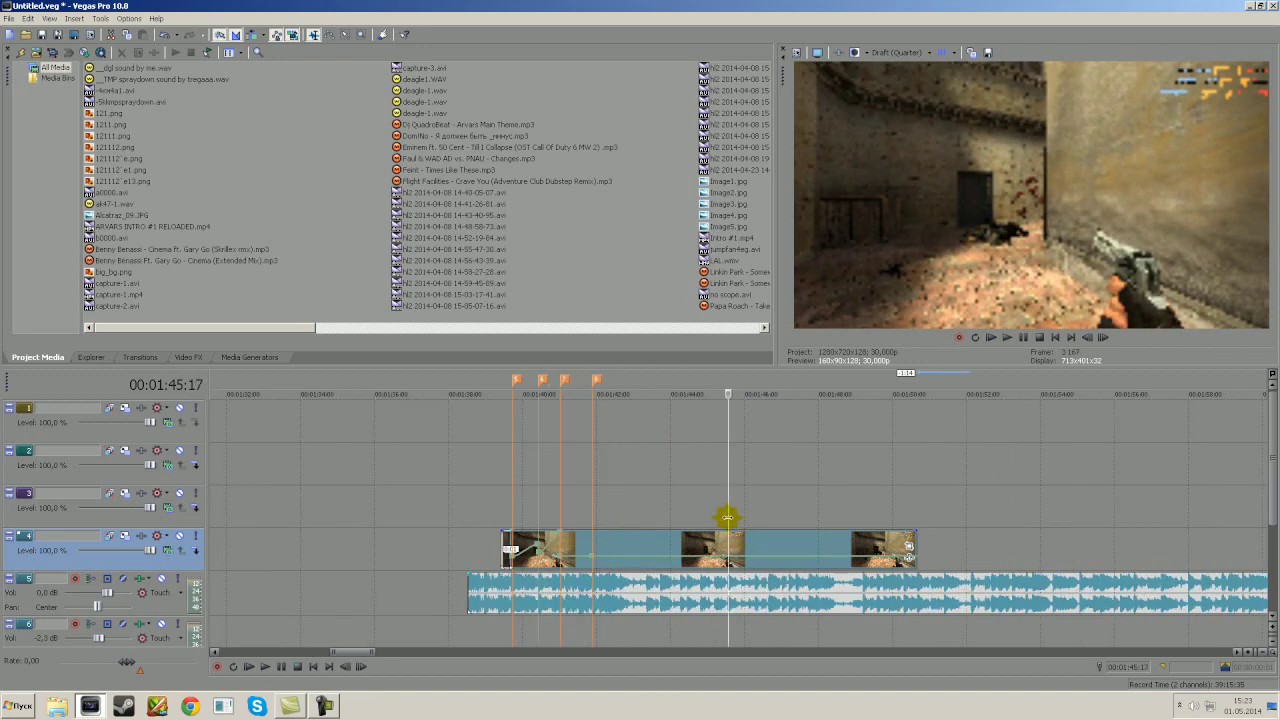
{"action": "key", "text": "Left"}
{"action": "key", "text": "Left"}
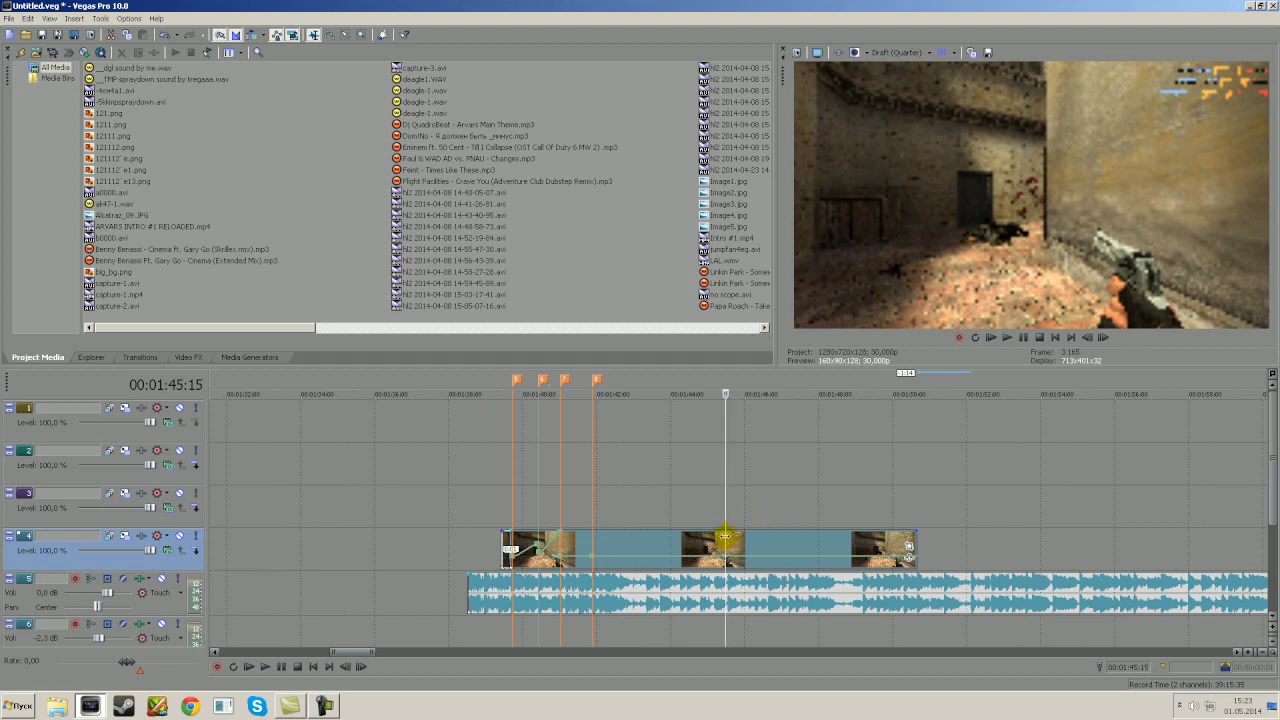
{"action": "key", "text": "Left"}
{"action": "key", "text": "Left"}
{"action": "key", "text": "Left"}
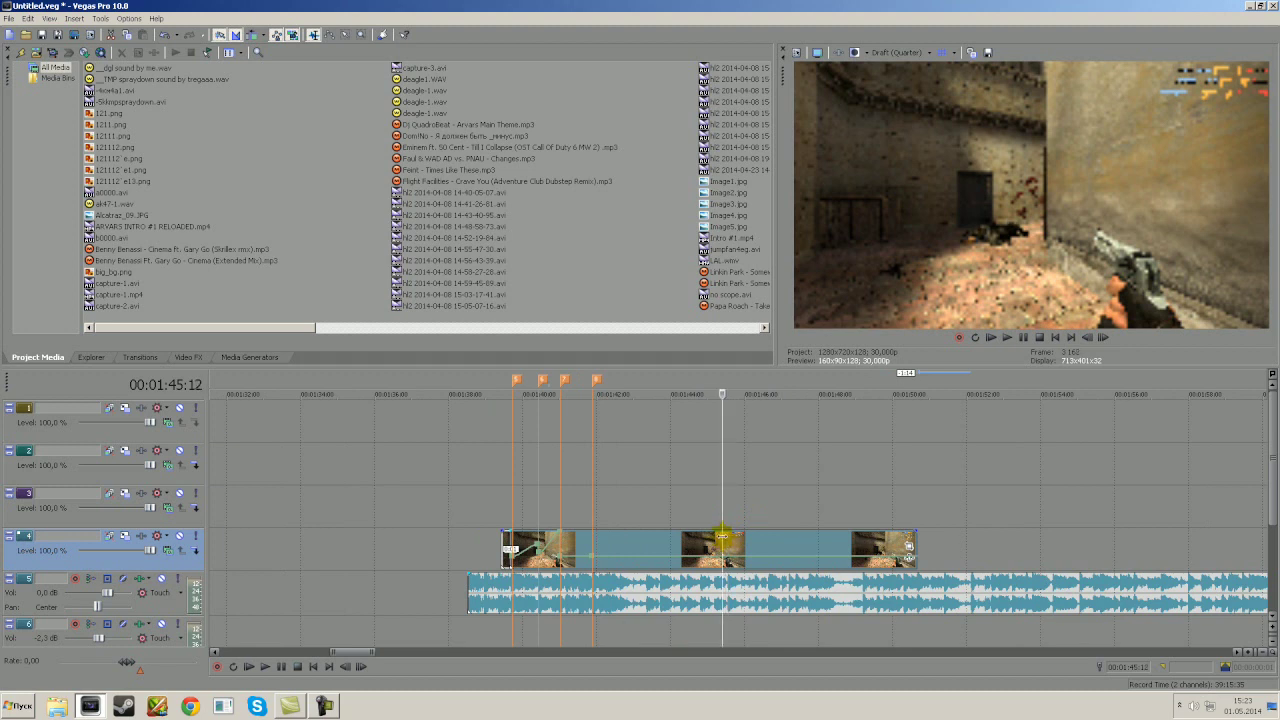
{"action": "key", "text": "s"}
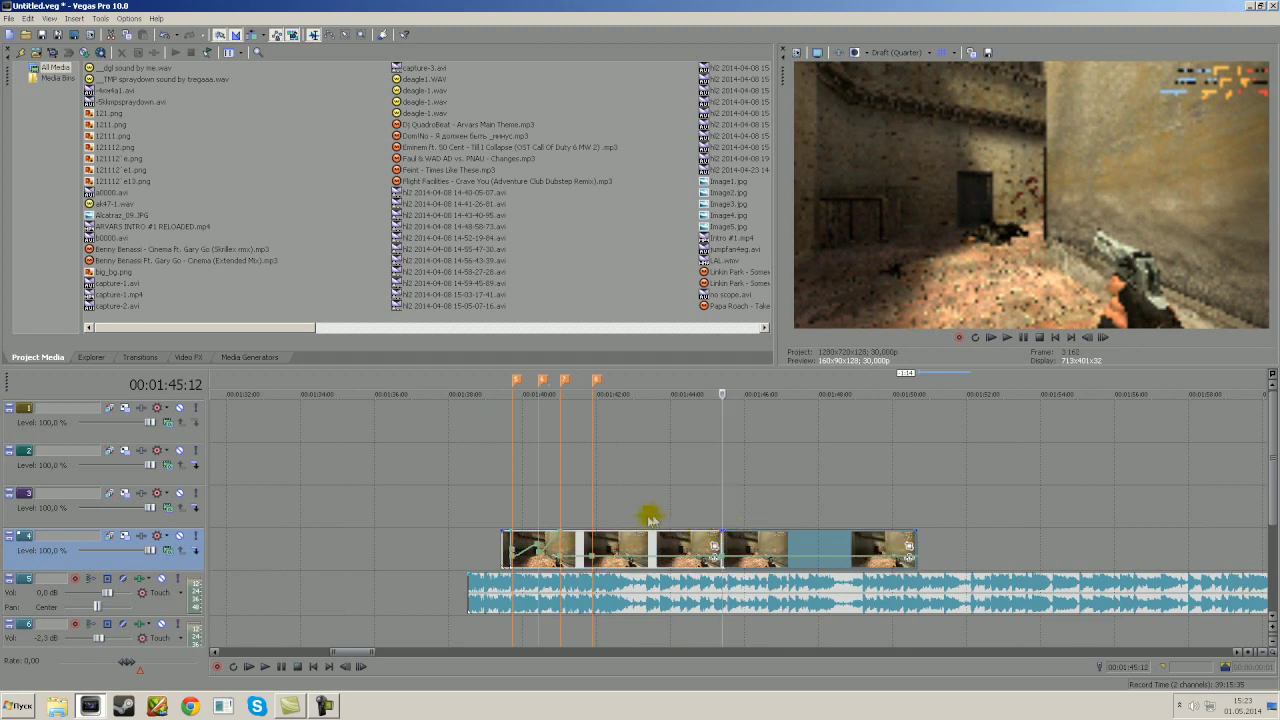
Step: Cut out the gameplay between 00:01:42:24 and 00:01:45:12 on track 4 and move the remaining clip back to close the gap
{"action": "left_click", "coordinate": [640, 518]}
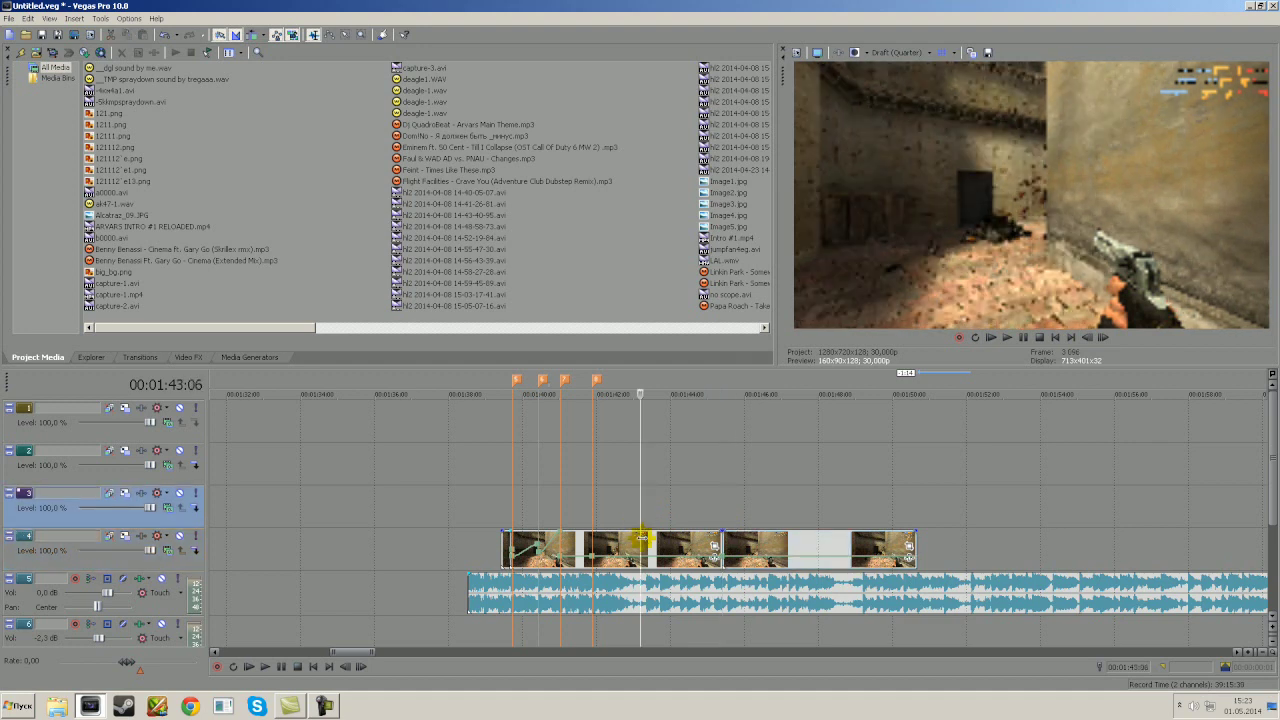
{"action": "left_click", "coordinate": [643, 543]}
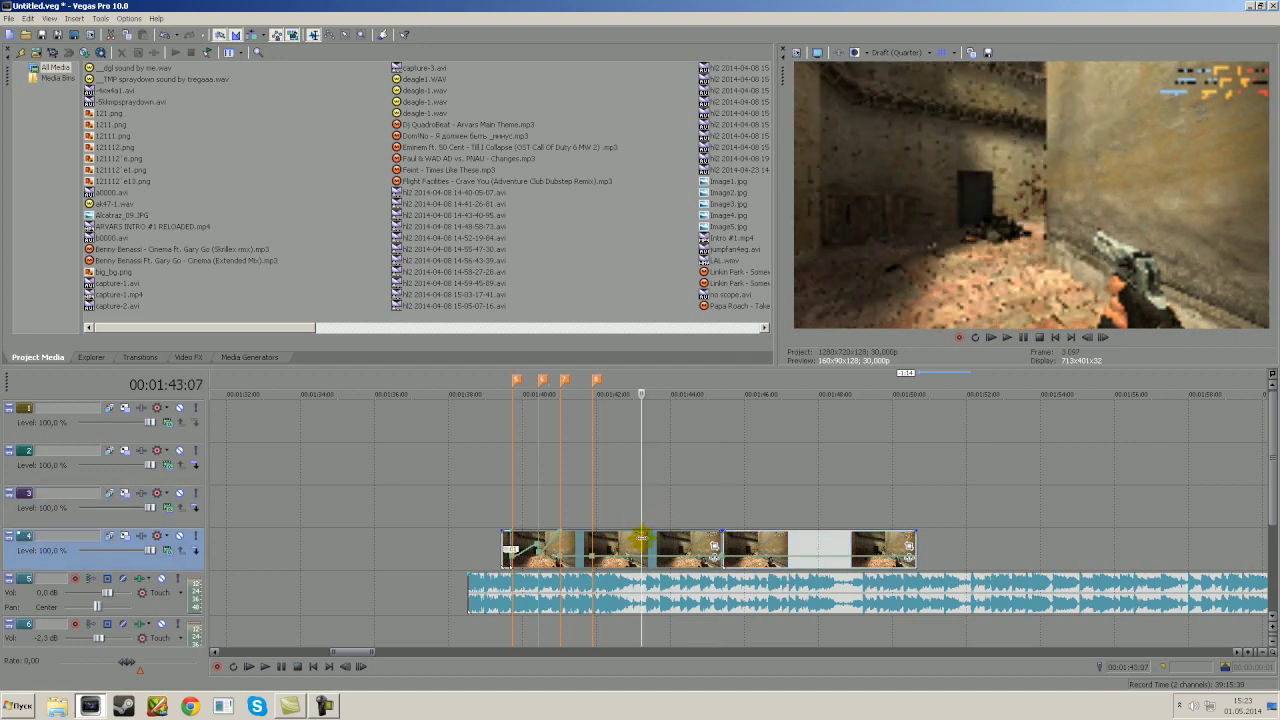
{"action": "left_click_drag", "start_coordinate": [641, 540], "coordinate": [626, 537]}
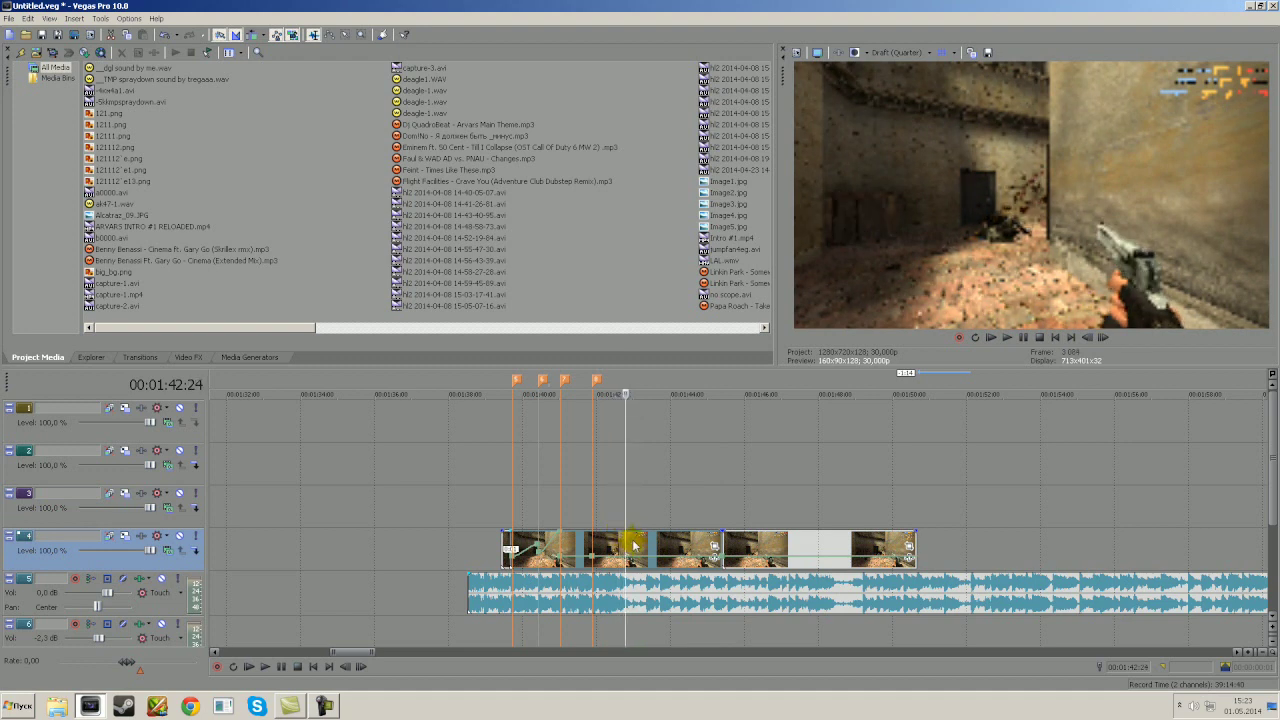
{"action": "key", "text": "s"}
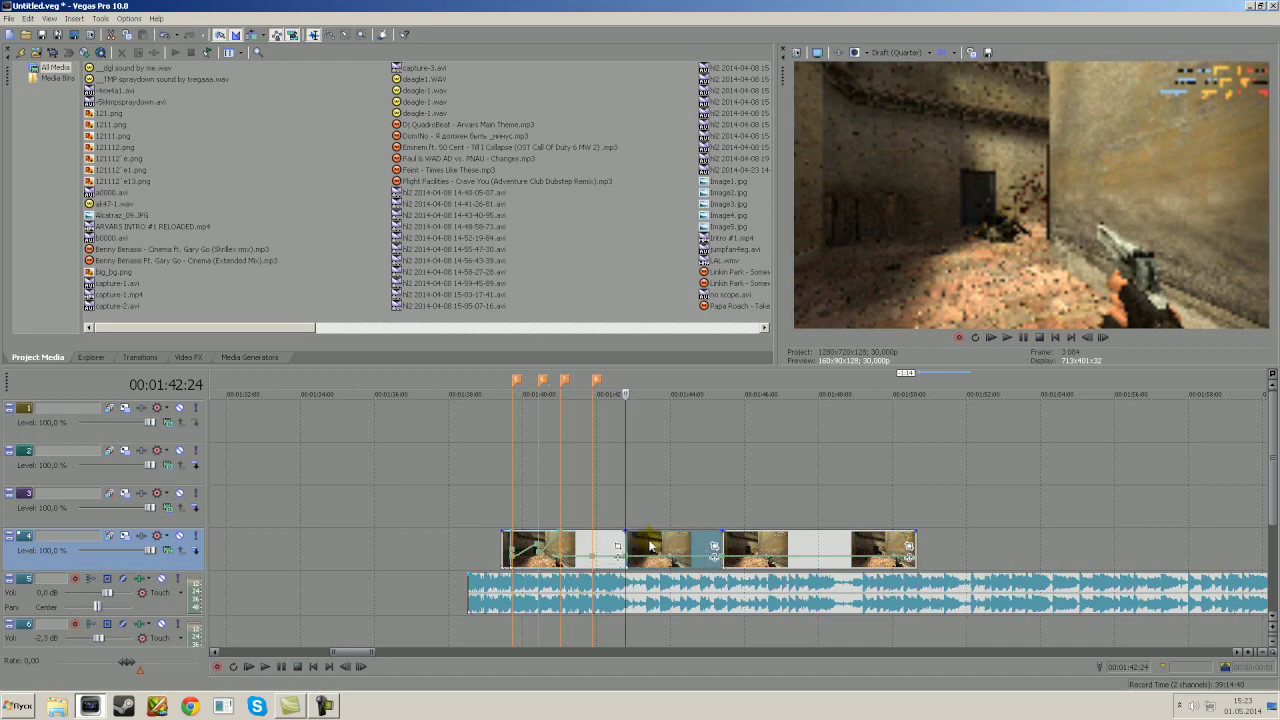
{"action": "left_click_drag", "start_coordinate": [626, 539], "coordinate": [659, 547]}
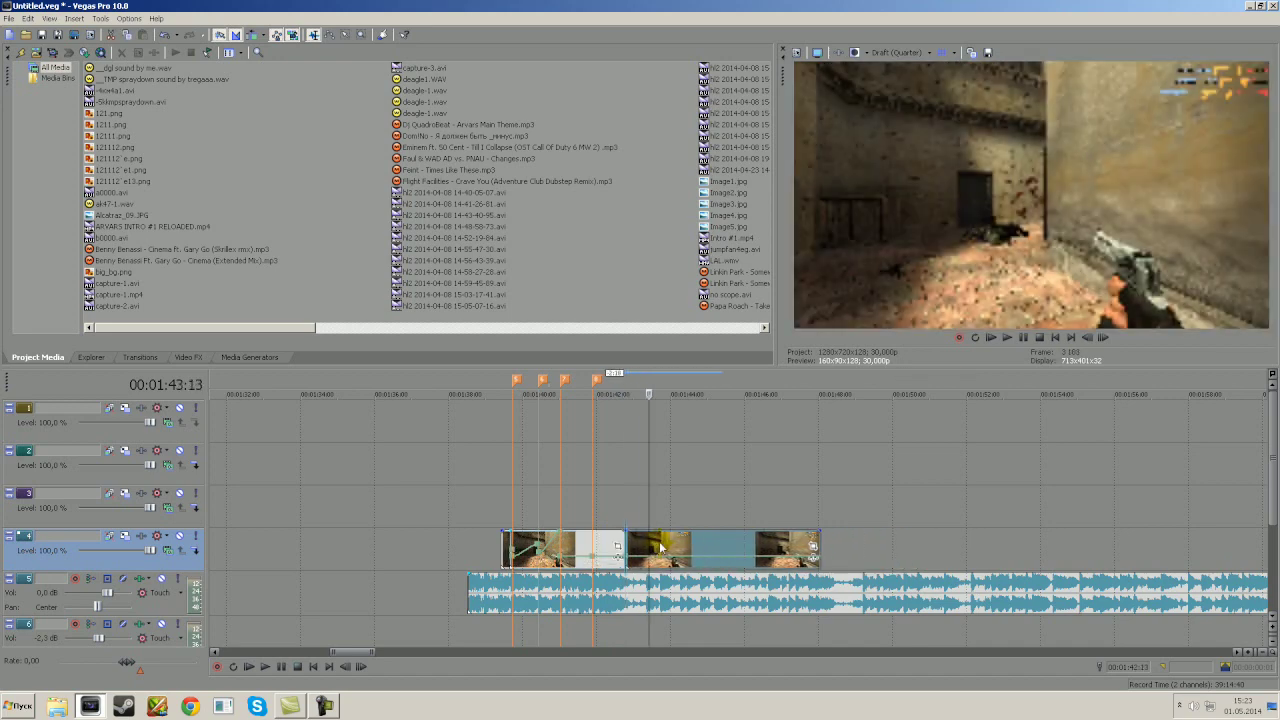
Step: Slide the last gameplay clip slightly earlier to create a short crossfade with the preceding clip near 00:01:42:22
{"action": "left_click", "coordinate": [630, 518]}
{"action": "scroll", "coordinate": [694, 534], "scroll_direction": "up", "scroll_amount": 5}
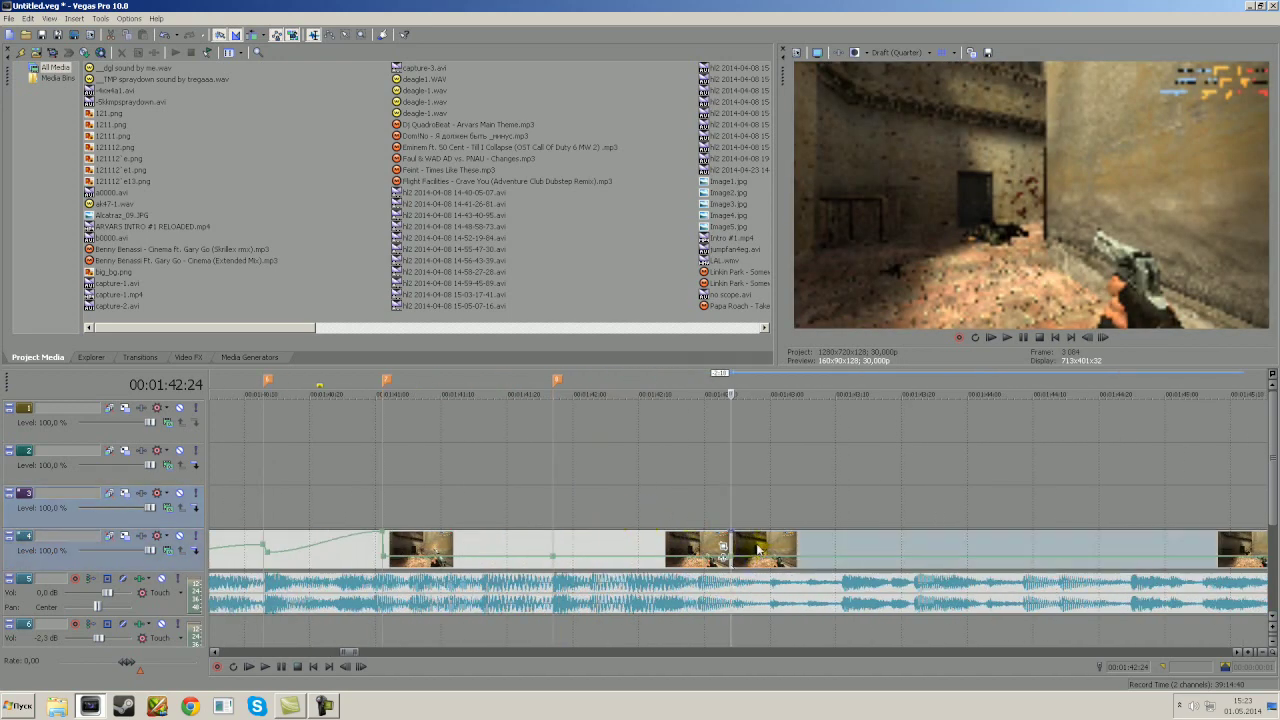
{"action": "left_click_drag", "start_coordinate": [748, 548], "coordinate": [748, 548]}
{"action": "left_click", "coordinate": [716, 512]}
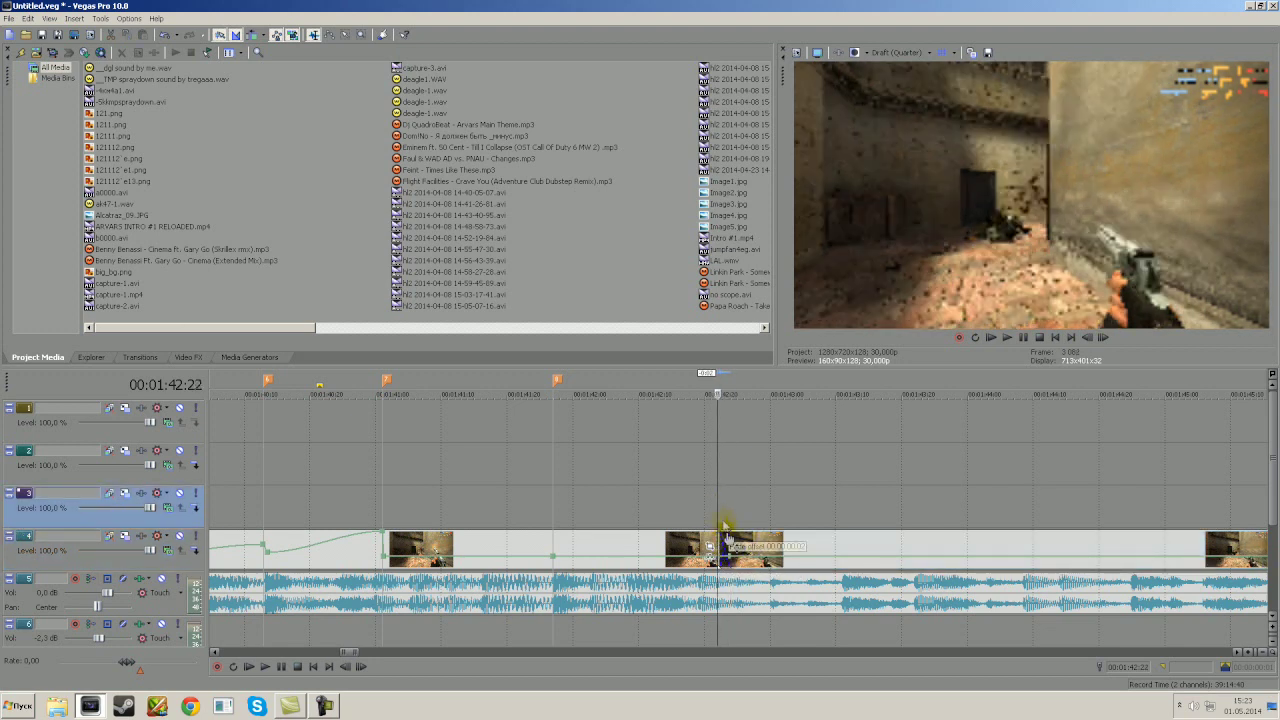
{"action": "left_click", "coordinate": [724, 534]}
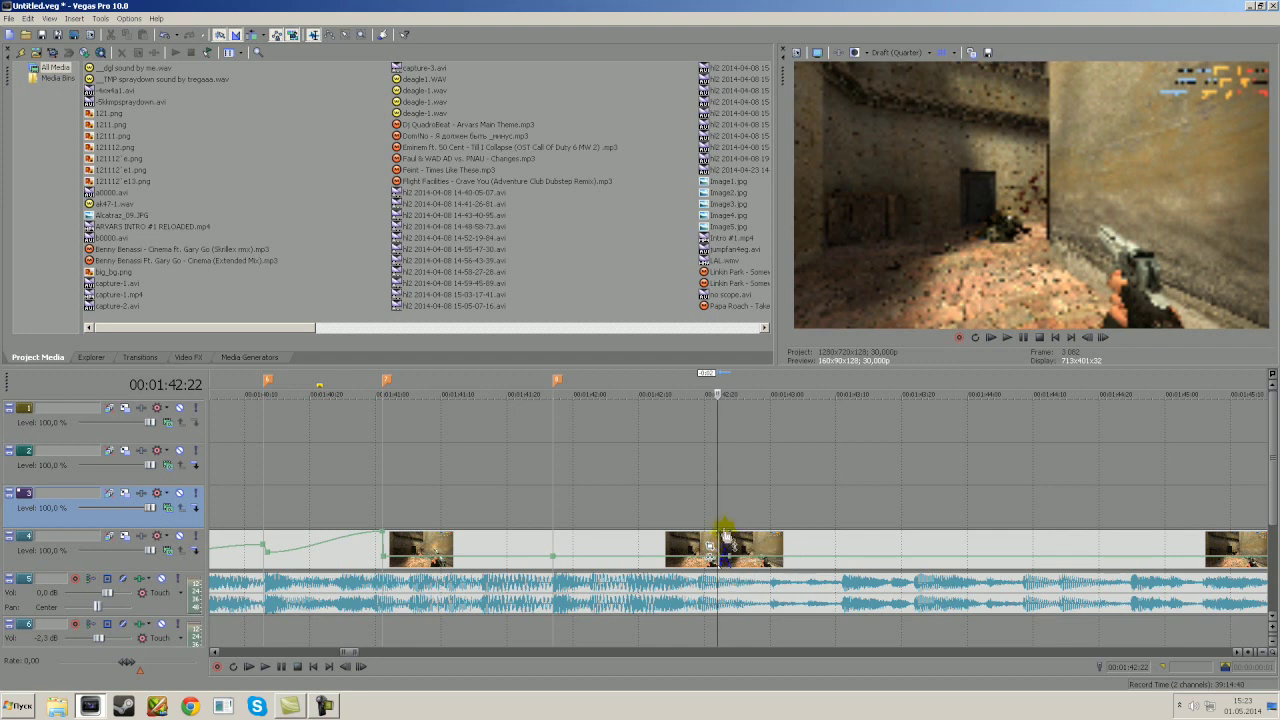
Step: Split the gameplay clip on track 4 at 00:01:41:20, just before the last marker
{"action": "left_click", "coordinate": [551, 512]}
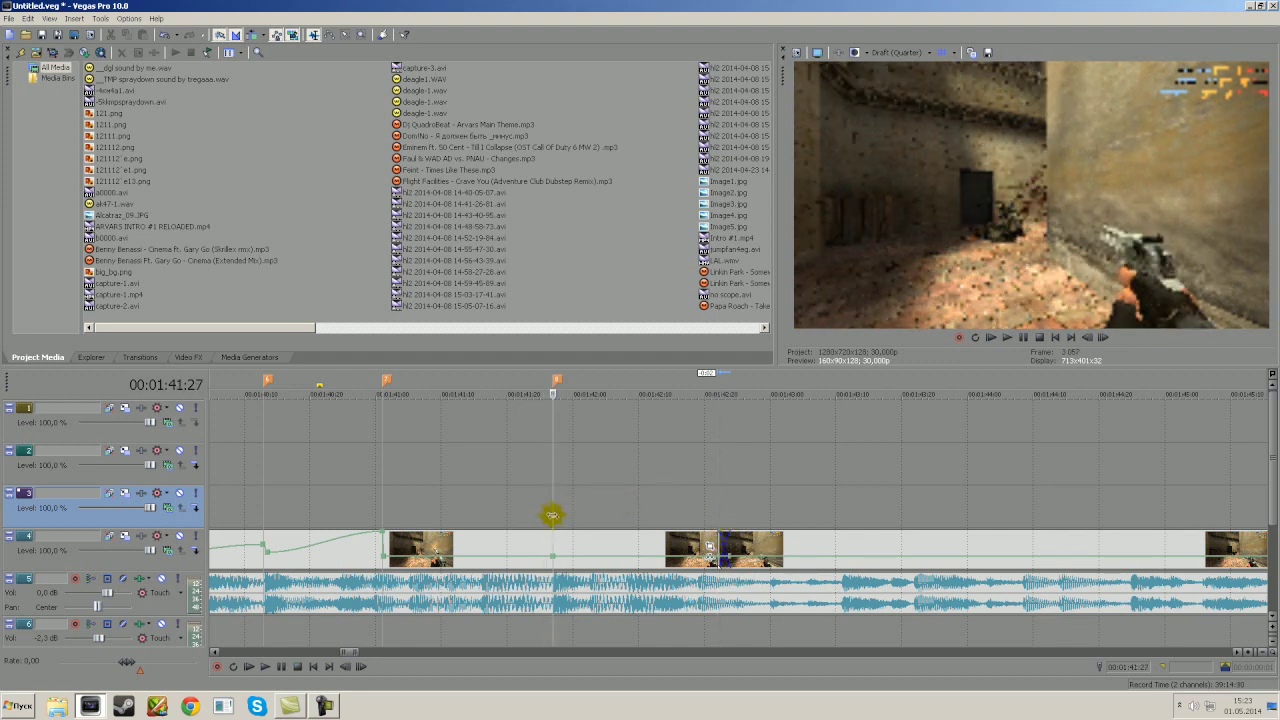
{"action": "scroll", "coordinate": [578, 517], "scroll_direction": "down", "scroll_amount": 3}
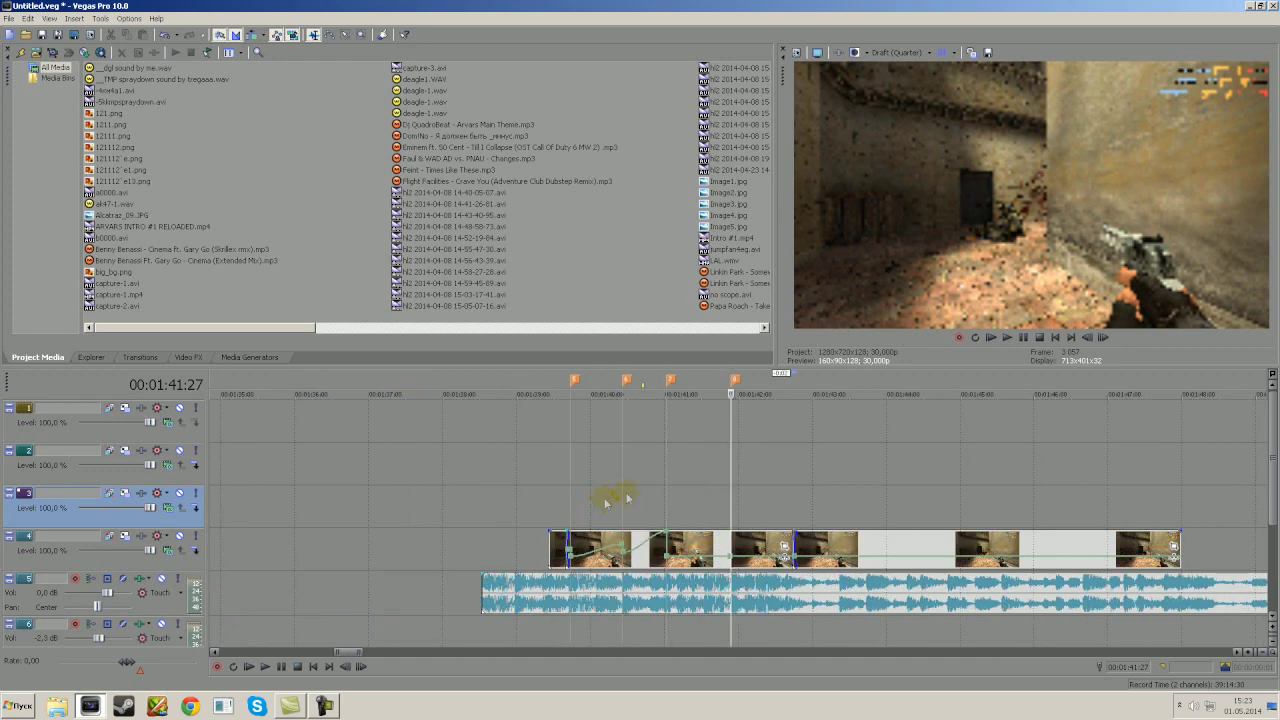
{"action": "scroll", "coordinate": [738, 518], "scroll_direction": "up", "scroll_amount": 3}
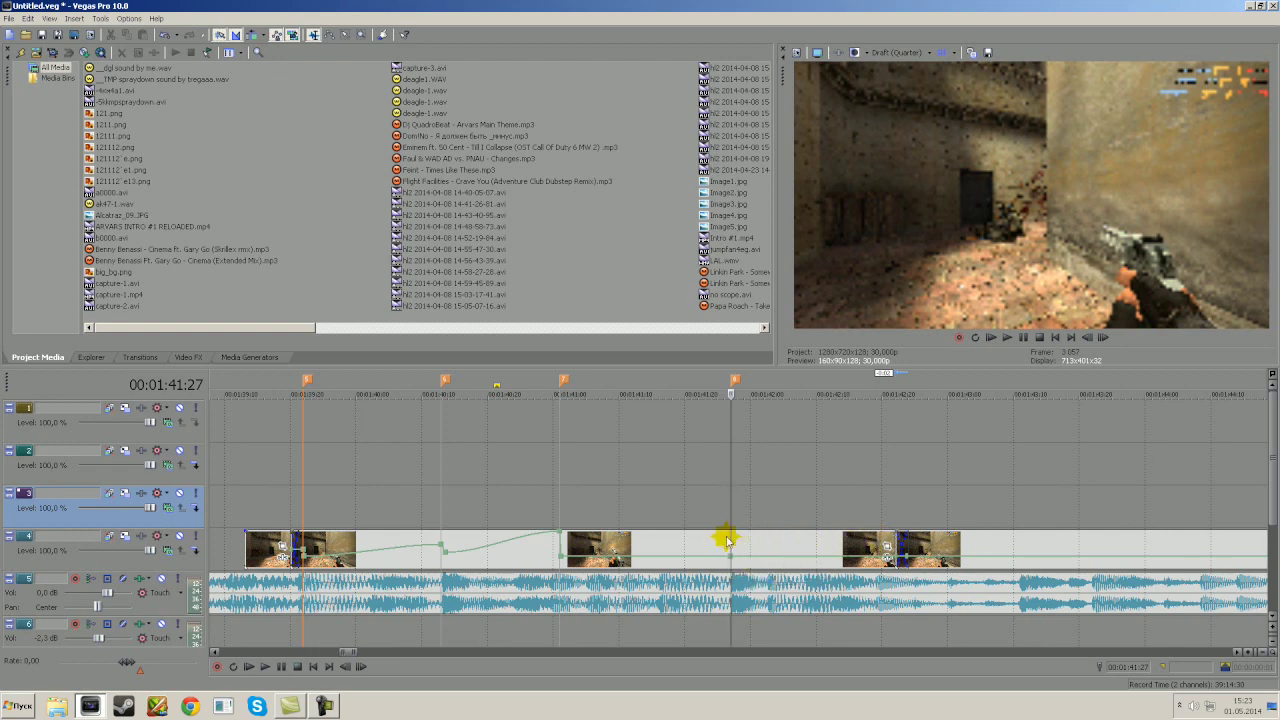
{"action": "left_click", "coordinate": [726, 540]}
{"action": "left_click", "coordinate": [710, 533]}
{"action": "left_click", "coordinate": [685, 538]}
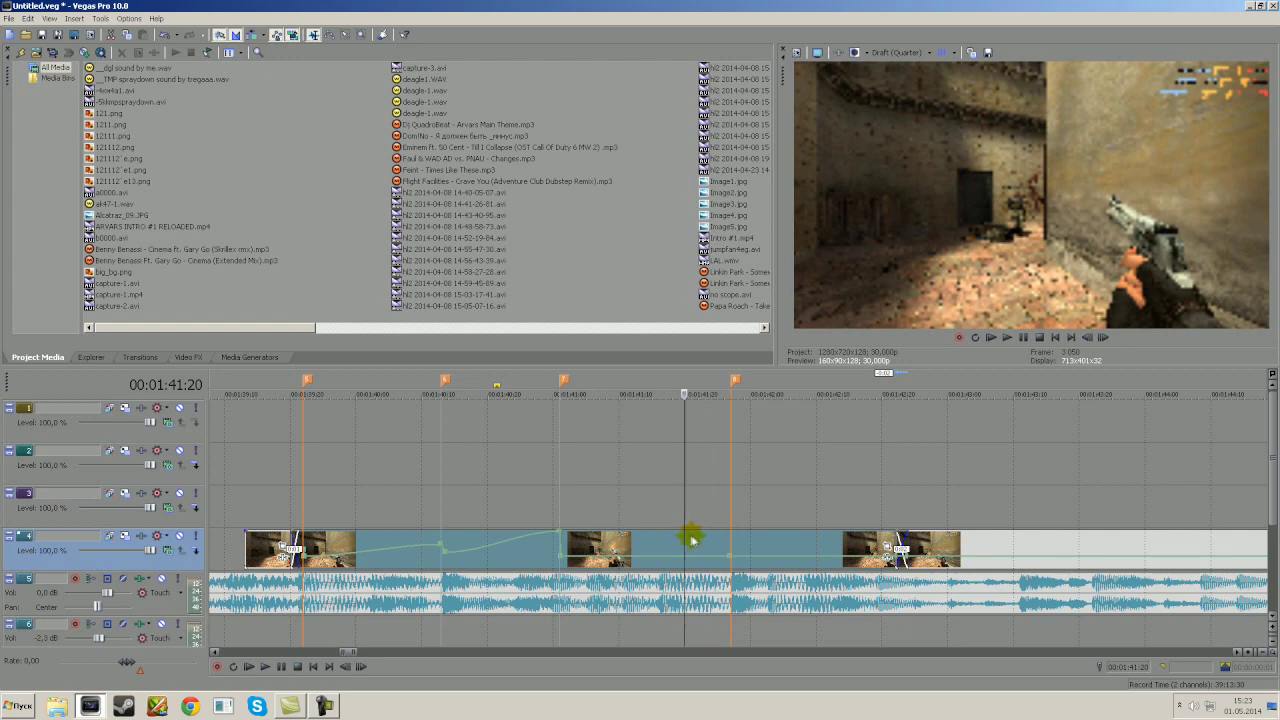
{"action": "key", "text": "s"}
Step: Delete the piece after the 00:01:41:20 split and slide the remaining clip back to overlap the preceding one in a short crossfade
{"action": "left_click", "coordinate": [817, 540]}
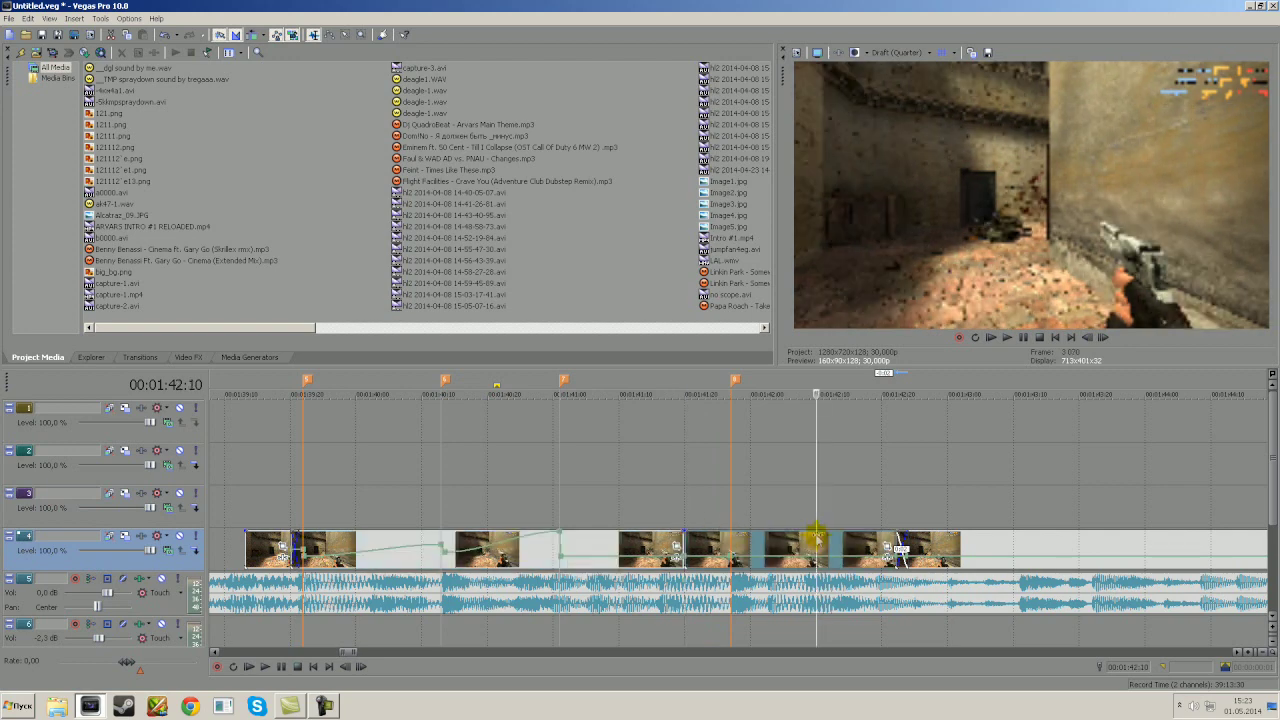
{"action": "key", "text": "Delete"}
{"action": "left_click_drag", "start_coordinate": [945, 545], "coordinate": [724, 552]}
Step: Raise the last clip's velocity at 00:01:41:26 on the last marker and lower it again right after the marker
{"action": "left_click", "coordinate": [684, 509]}
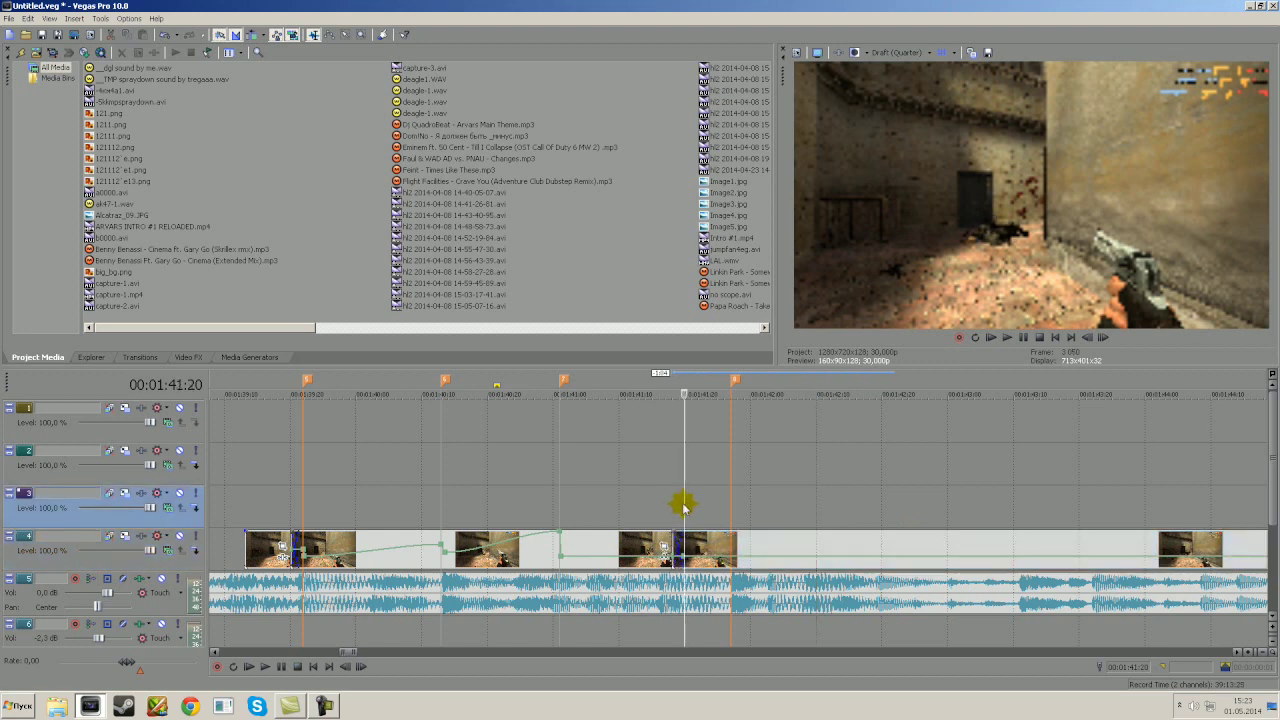
{"action": "left_click_drag", "start_coordinate": [684, 503], "coordinate": [730, 509]}
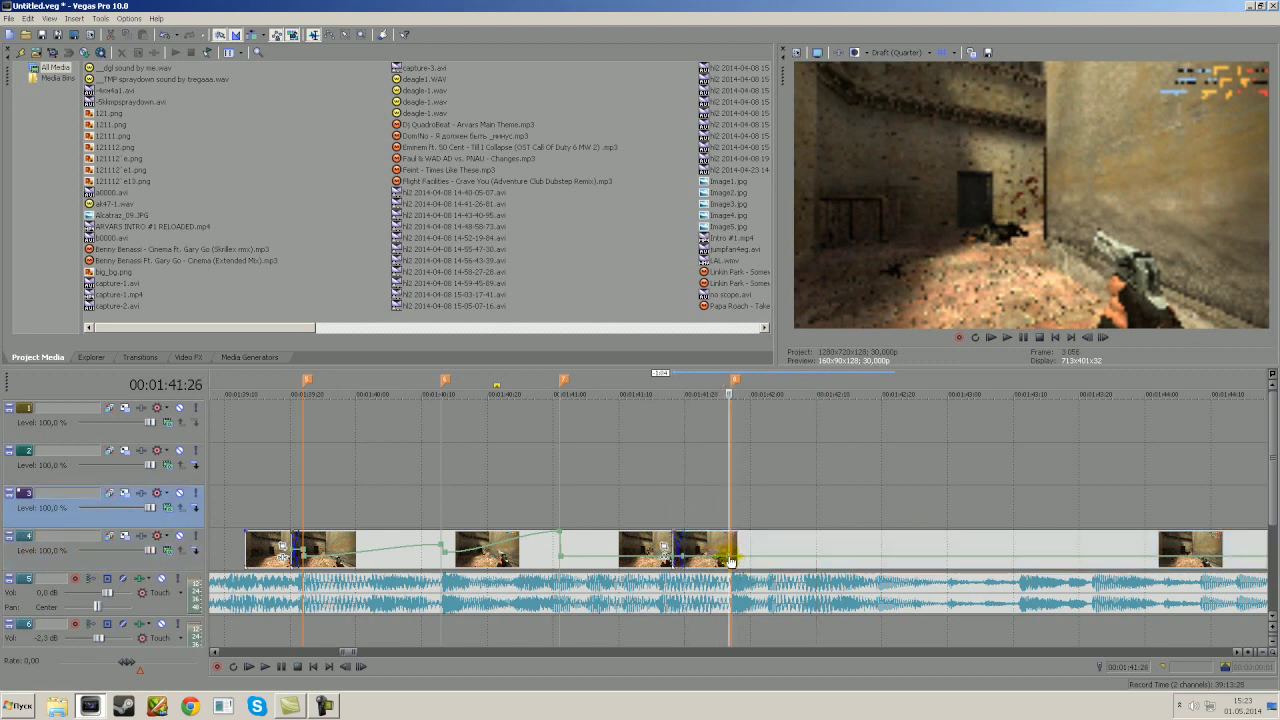
{"action": "left_click_drag", "start_coordinate": [730, 558], "coordinate": [730, 549]}
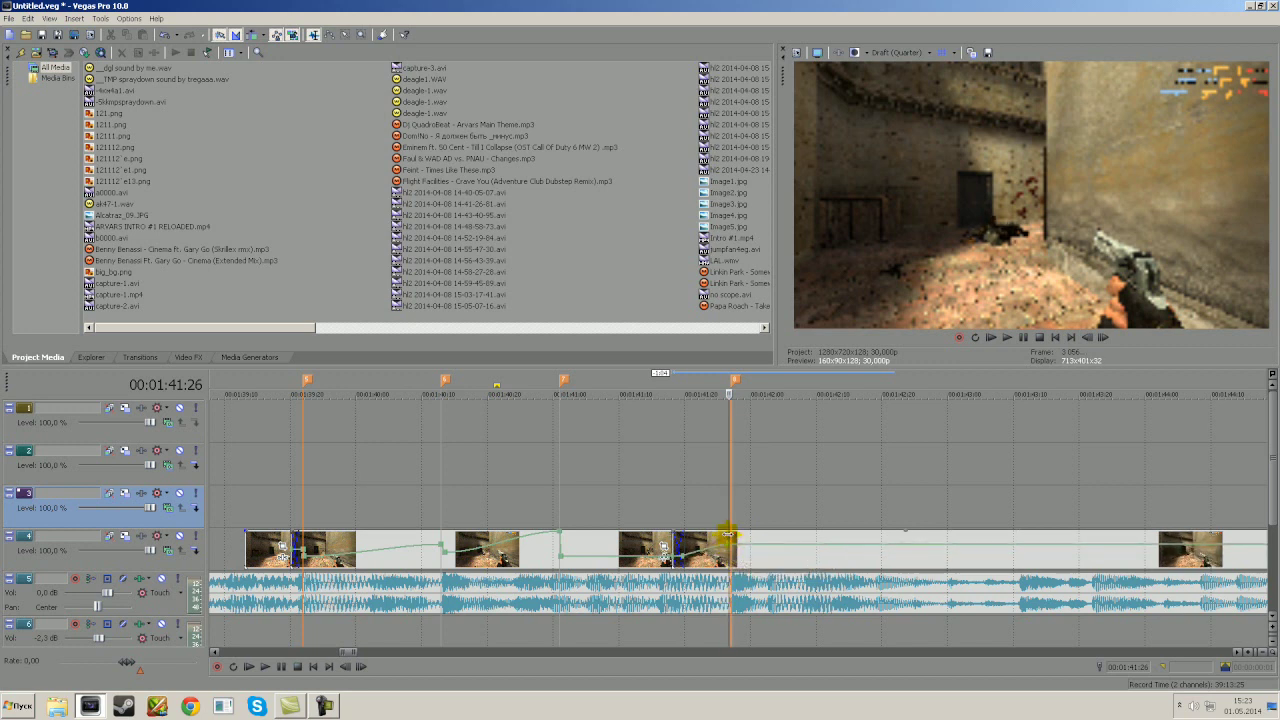
{"action": "left_click", "coordinate": [729, 540]}
{"action": "left_click_drag", "start_coordinate": [732, 549], "coordinate": [745, 561]}
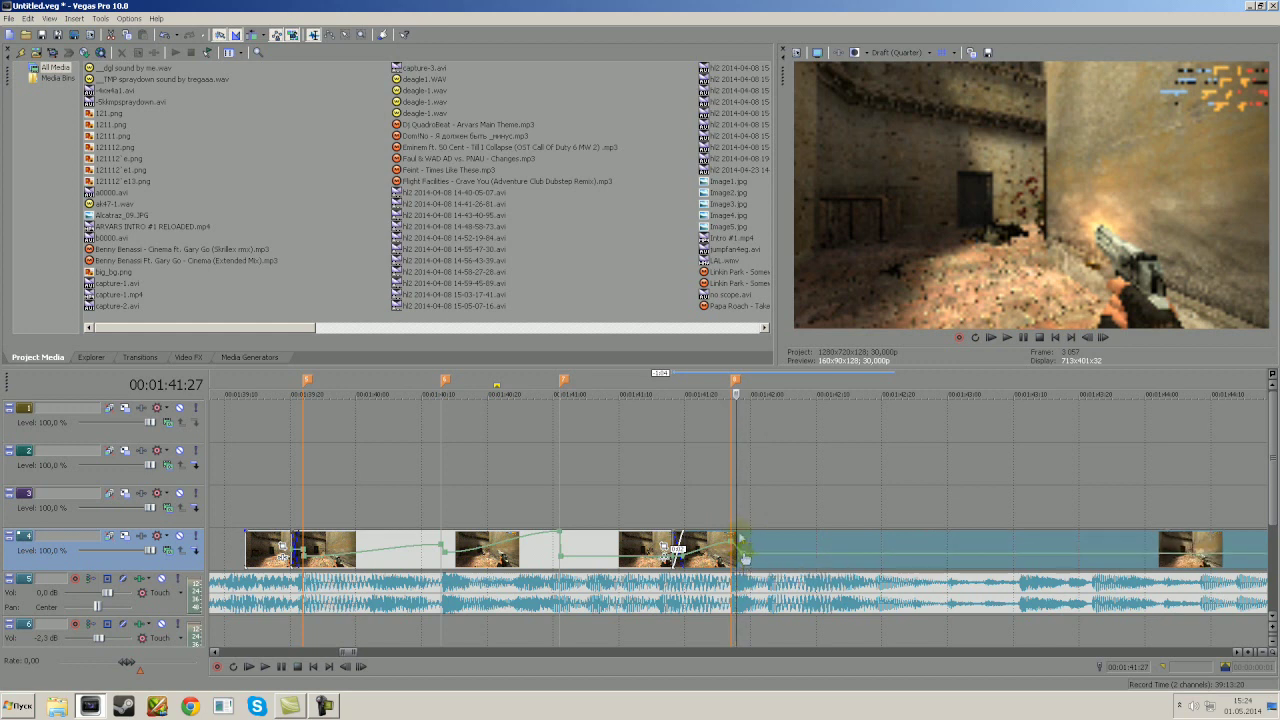
Step: Trim the end of the last gameplay clip on track 4 to about 00:01:44:01
{"action": "scroll", "coordinate": [868, 497], "scroll_direction": "down", "scroll_amount": 1}
{"action": "scroll", "coordinate": [868, 497], "scroll_direction": "down", "scroll_amount": 1}
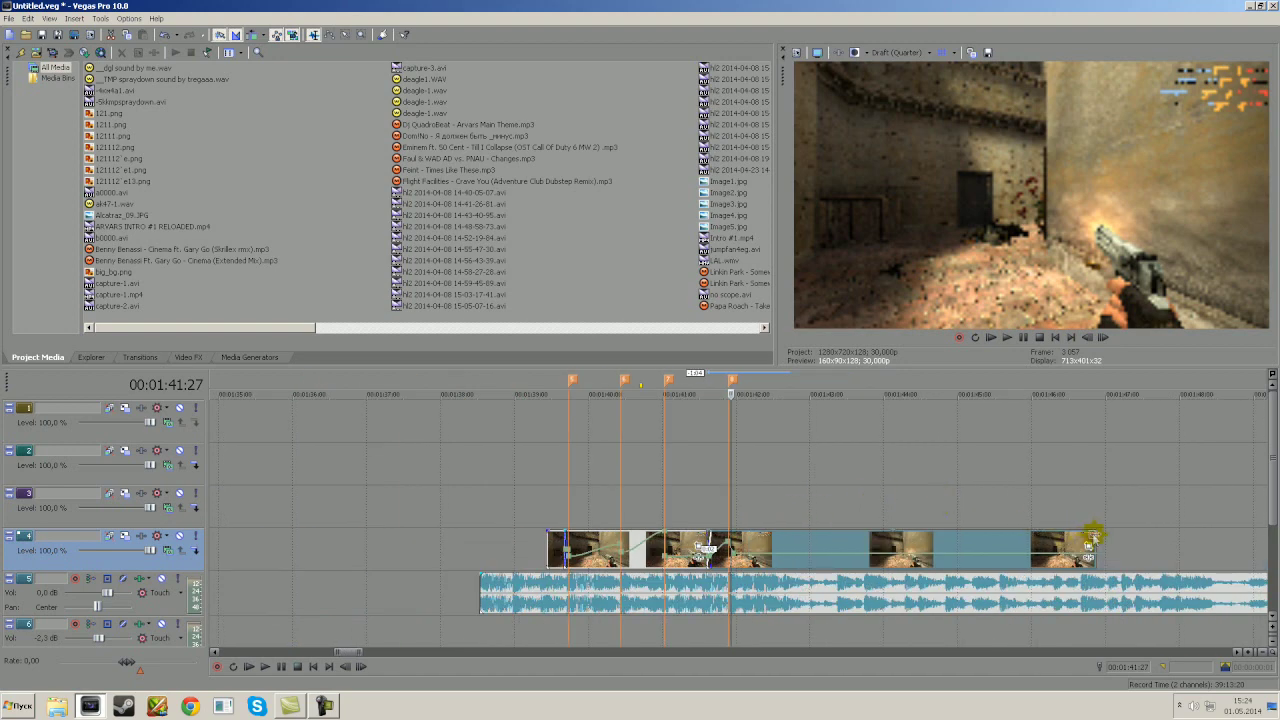
{"action": "left_click_drag", "start_coordinate": [1093, 538], "coordinate": [887, 545]}
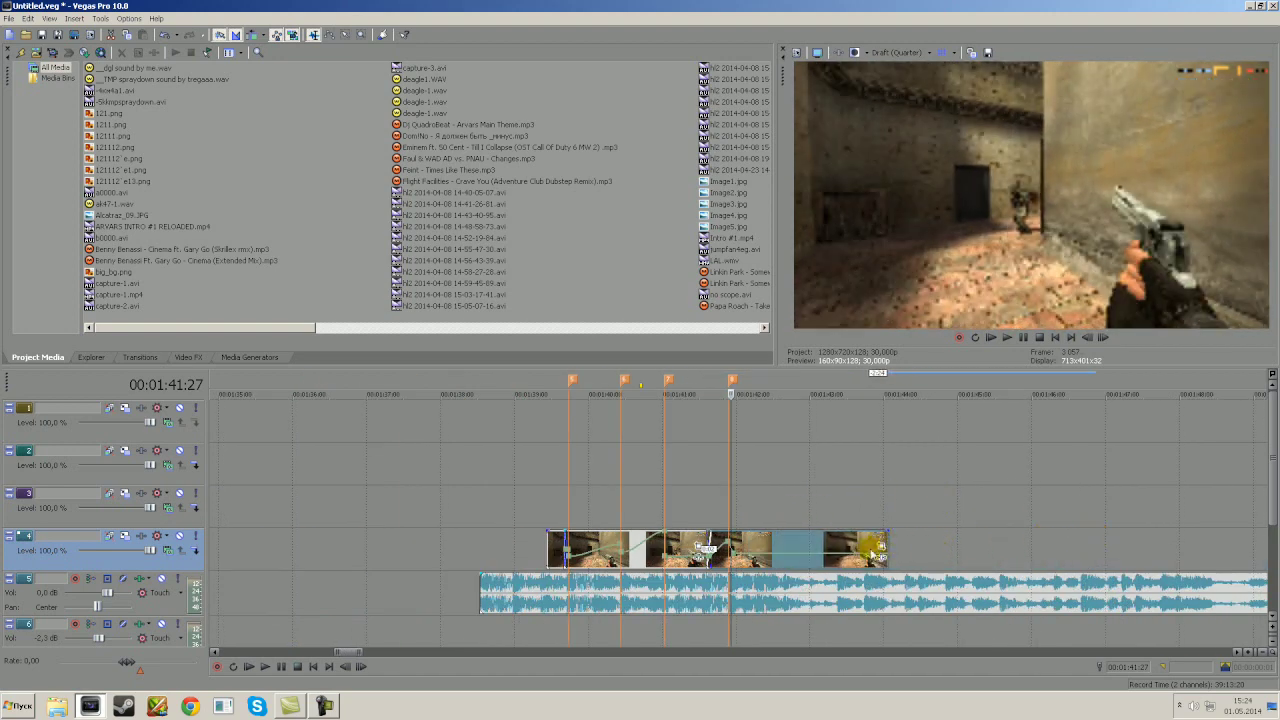
Step: Shape the last clip's velocity with points at 00:01:42:21 and 00:01:43:03, and trim its end to about 00:01:43:07
{"action": "left_click", "coordinate": [768, 558]}
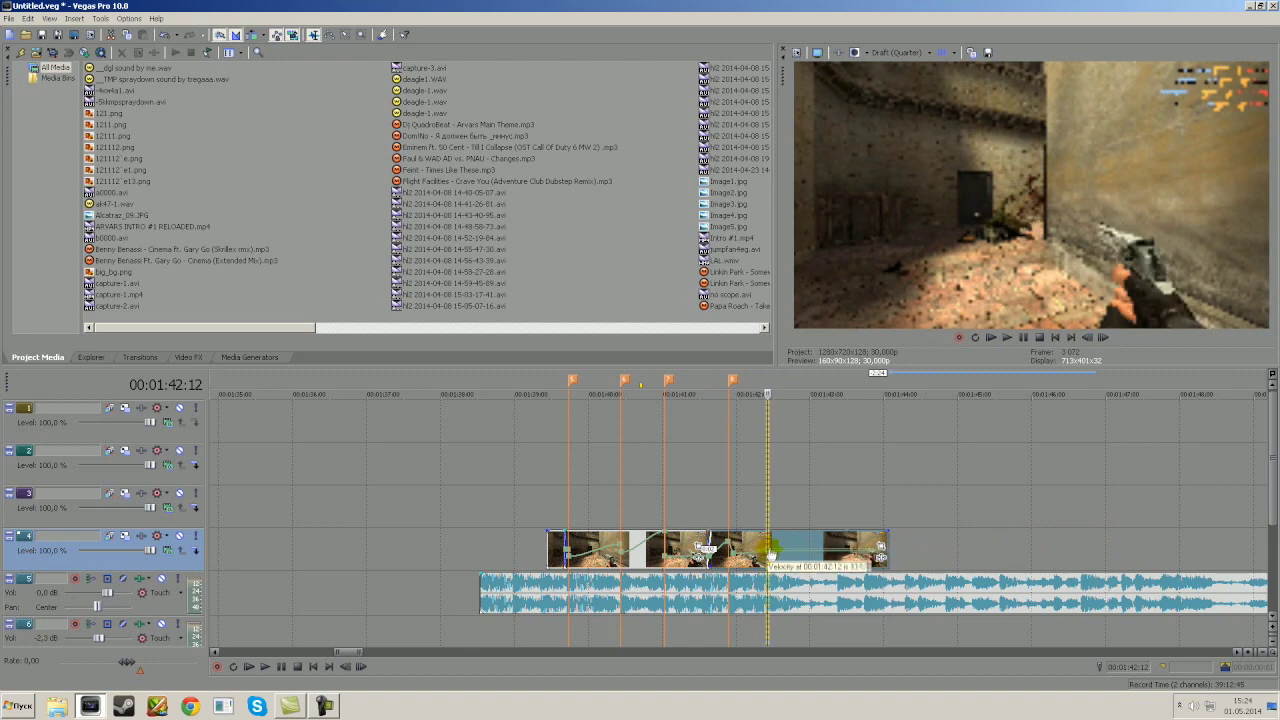
{"action": "left_click", "coordinate": [788, 553]}
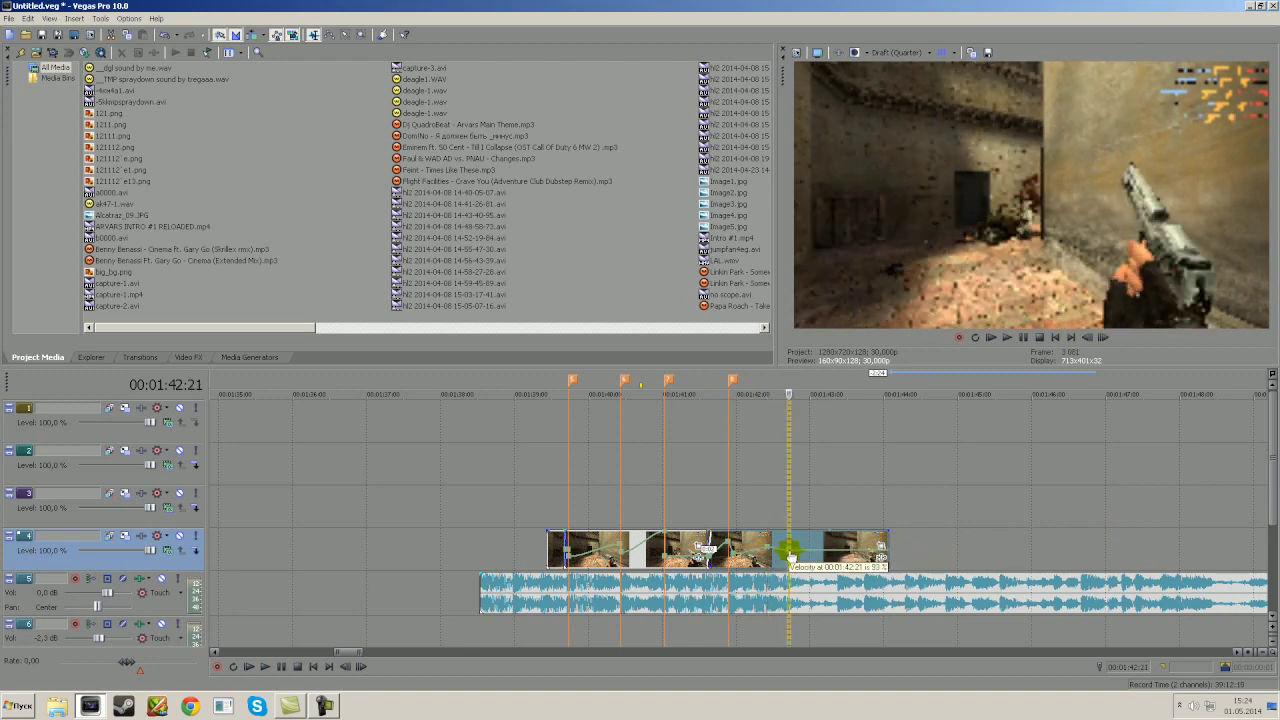
{"action": "left_click", "coordinate": [812, 554]}
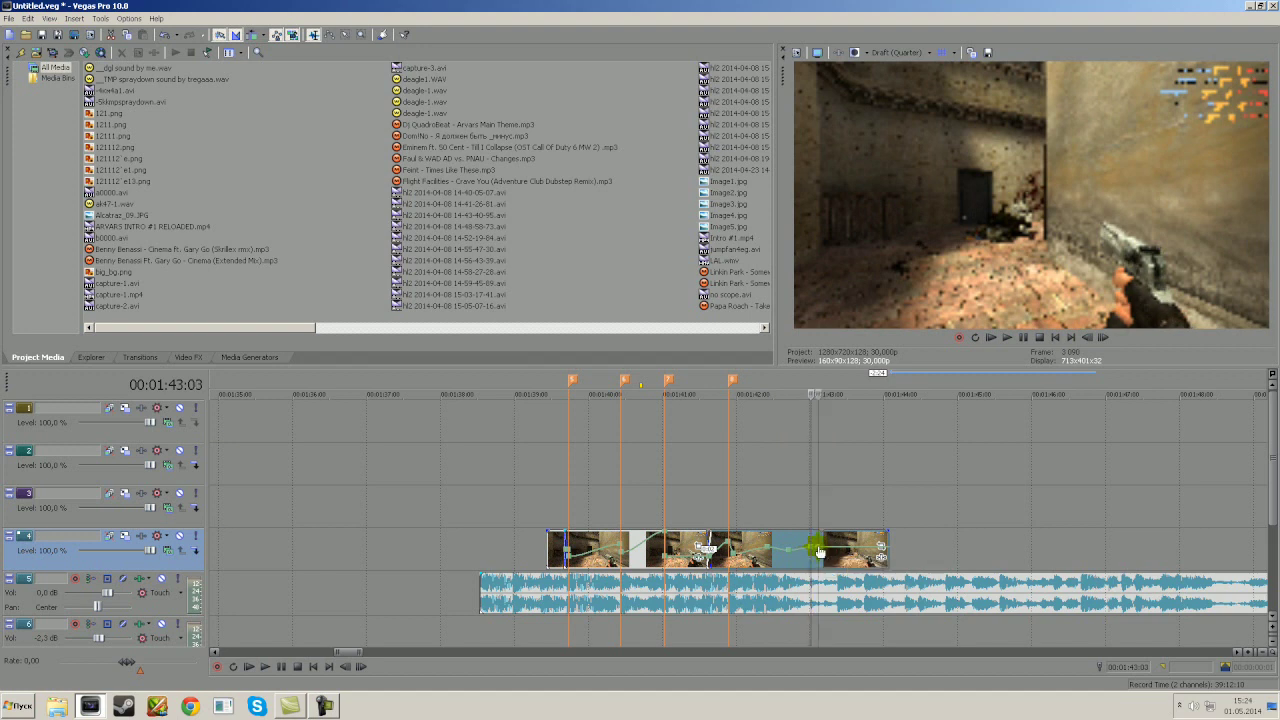
{"action": "left_click", "coordinate": [819, 552]}
{"action": "left_click_drag", "start_coordinate": [819, 553], "coordinate": [820, 556]}
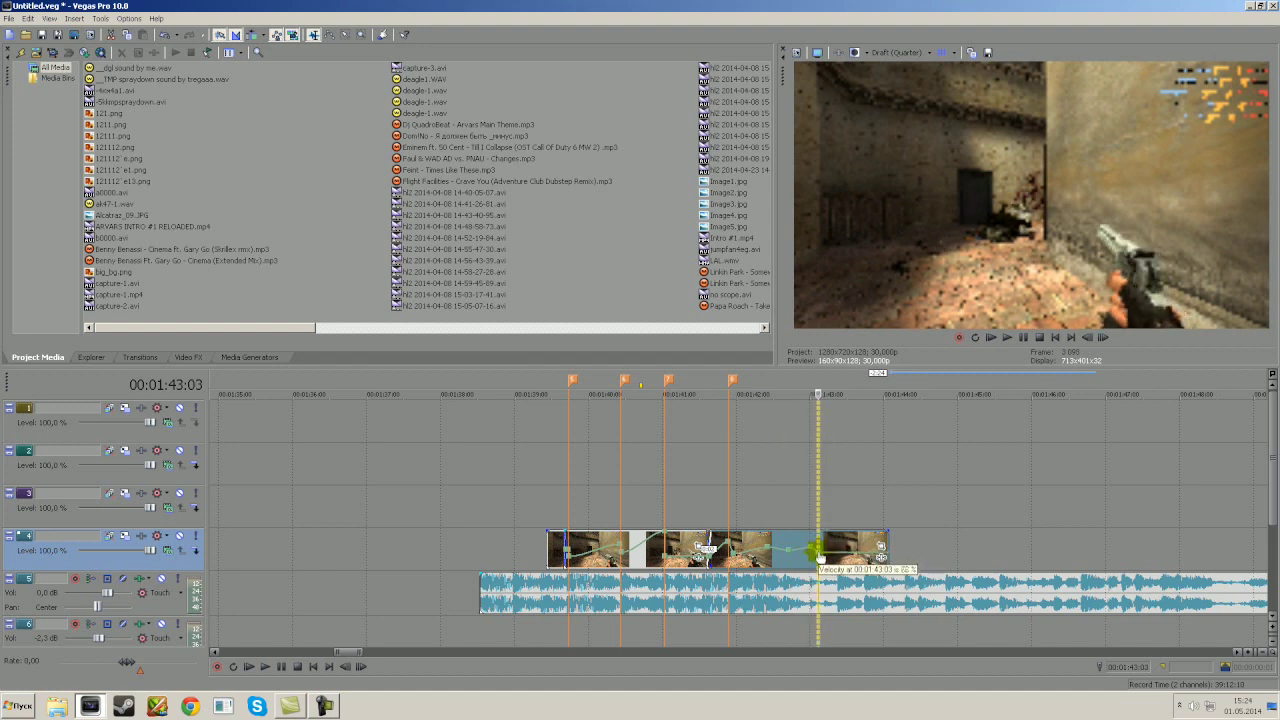
{"action": "left_click_drag", "start_coordinate": [886, 545], "coordinate": [830, 545]}
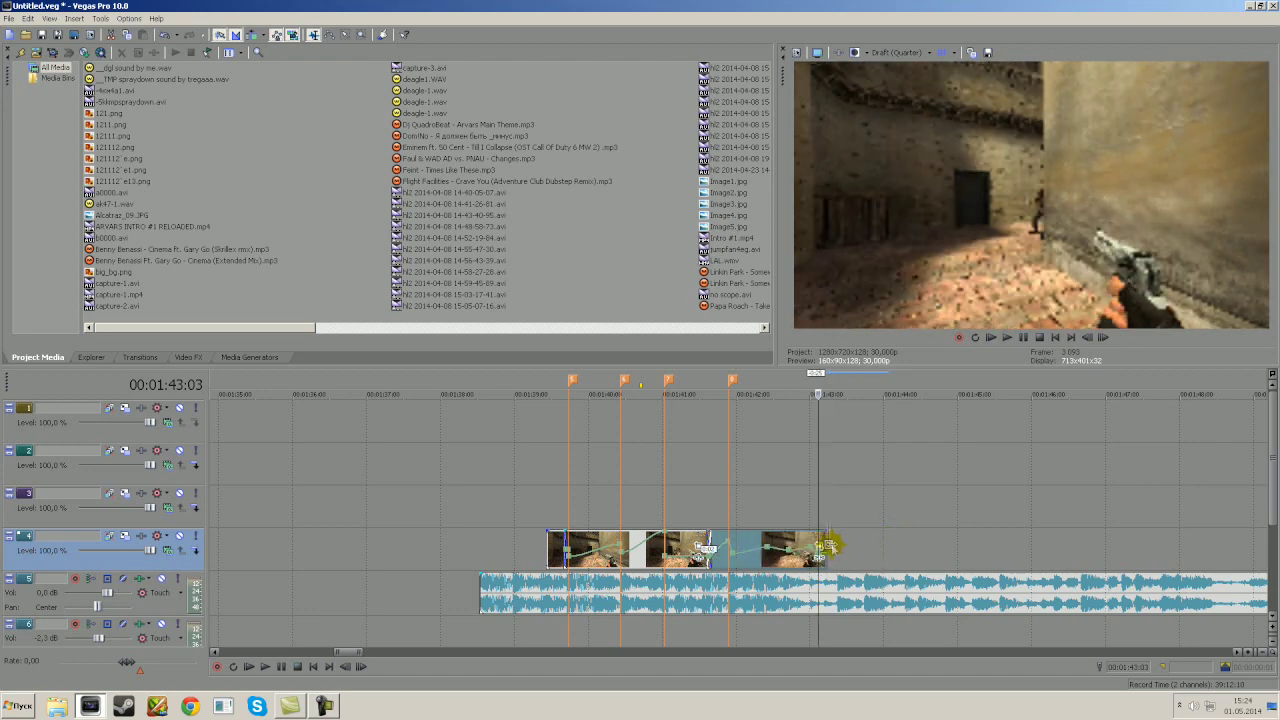
Step: Add a fade-in to the music on track 5, lasting until the start of the gameplay clip on track 4
{"action": "scroll", "coordinate": [449, 500], "scroll_direction": "up", "scroll_amount": 3}
{"action": "scroll", "coordinate": [474, 466], "scroll_direction": "down", "scroll_amount": 3}
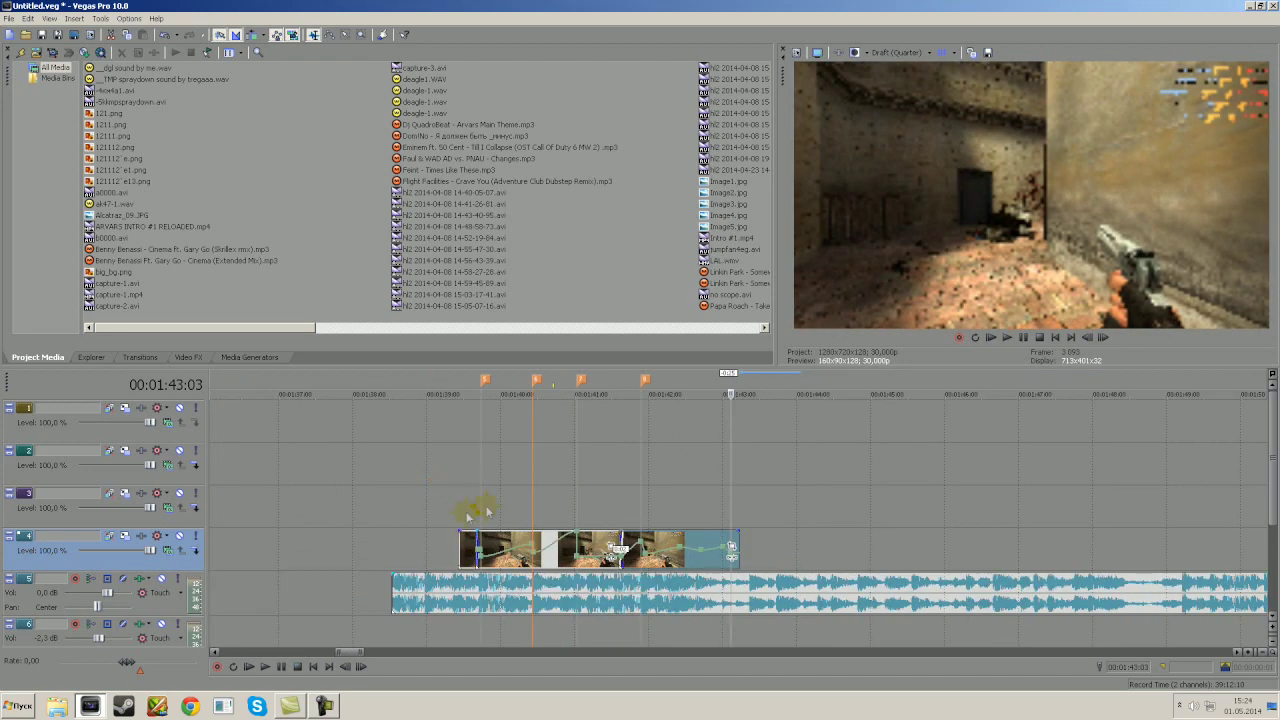
{"action": "left_click_drag", "start_coordinate": [389, 572], "coordinate": [461, 578]}
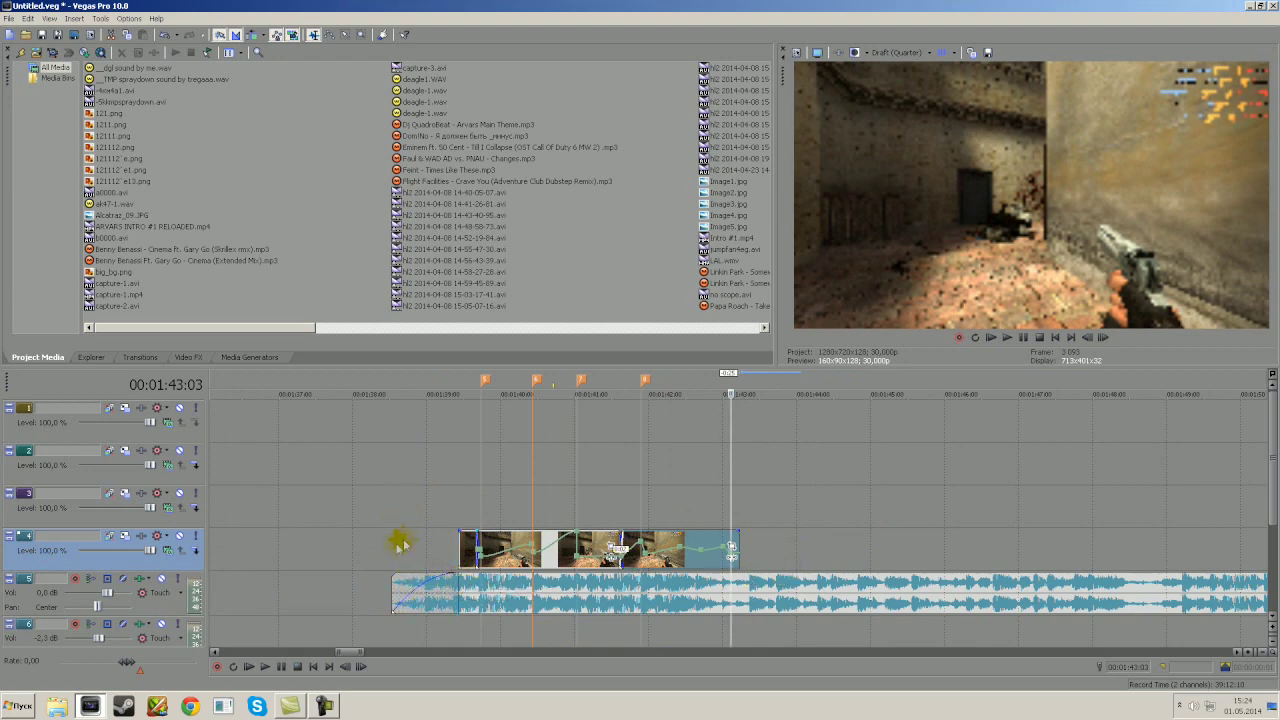
Step: Select the range from 00:01:38:16 to 00:01:43:07 and play it back to check the velocity edit against the music
{"action": "left_click_drag", "start_coordinate": [393, 549], "coordinate": [739, 563]}
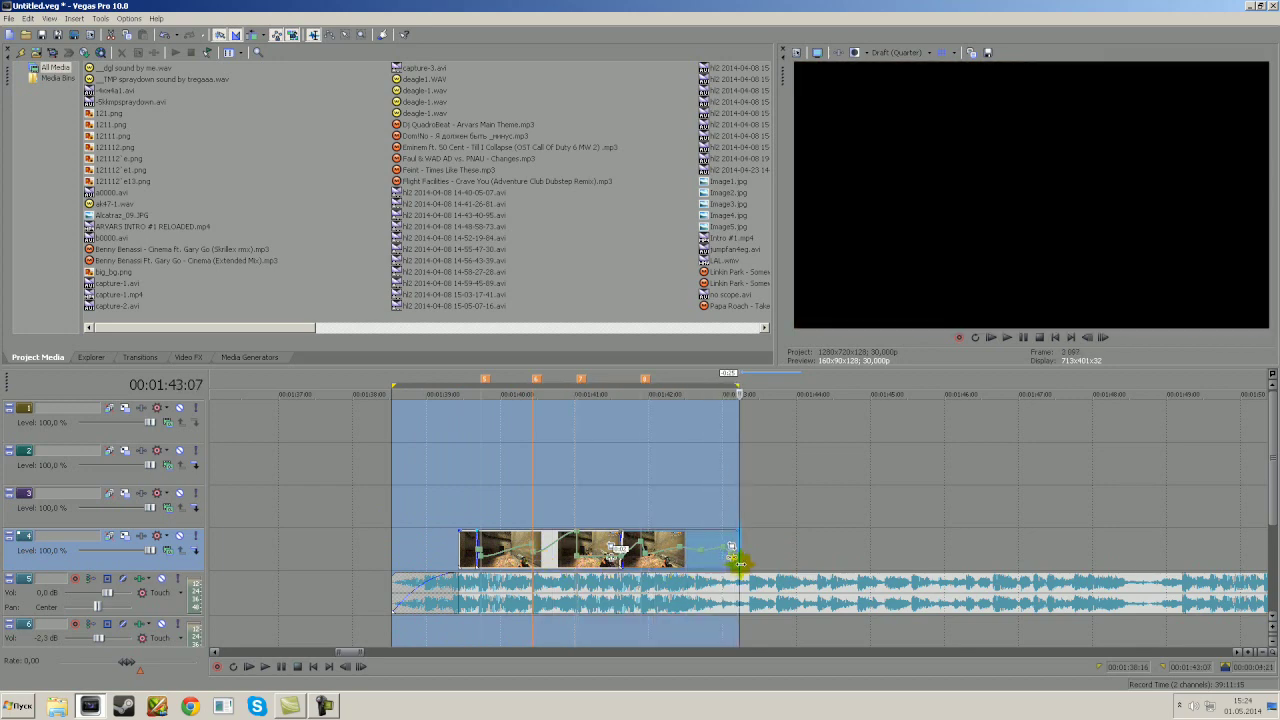
{"action": "key", "text": "space"}
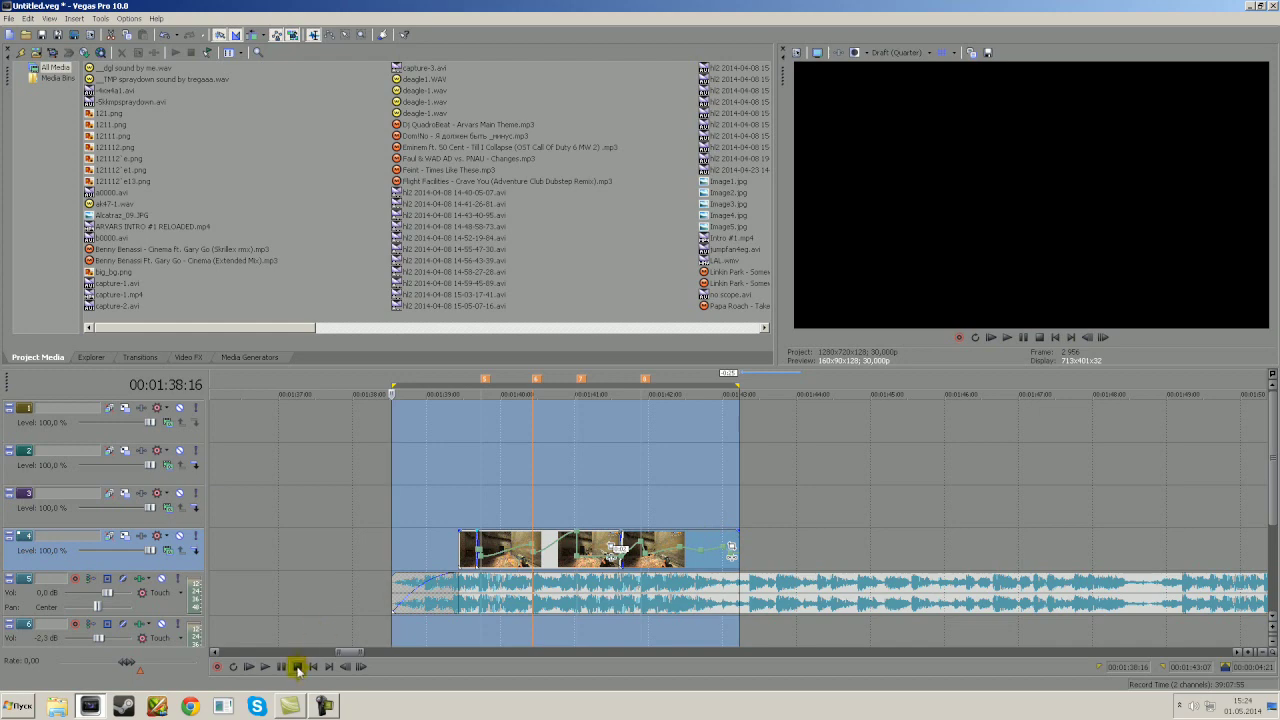
{"action": "left_click", "coordinate": [268, 667]}
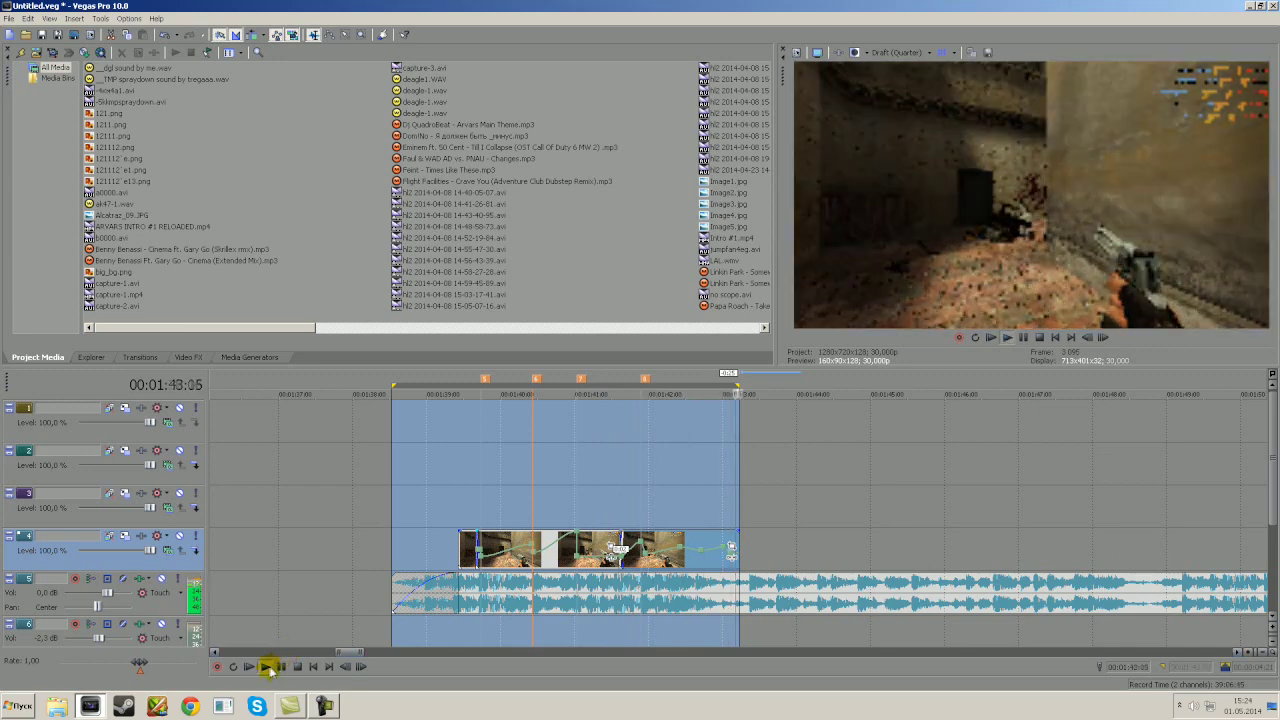
{"action": "left_click", "coordinate": [268, 666]}
{"action": "key", "text": "space"}
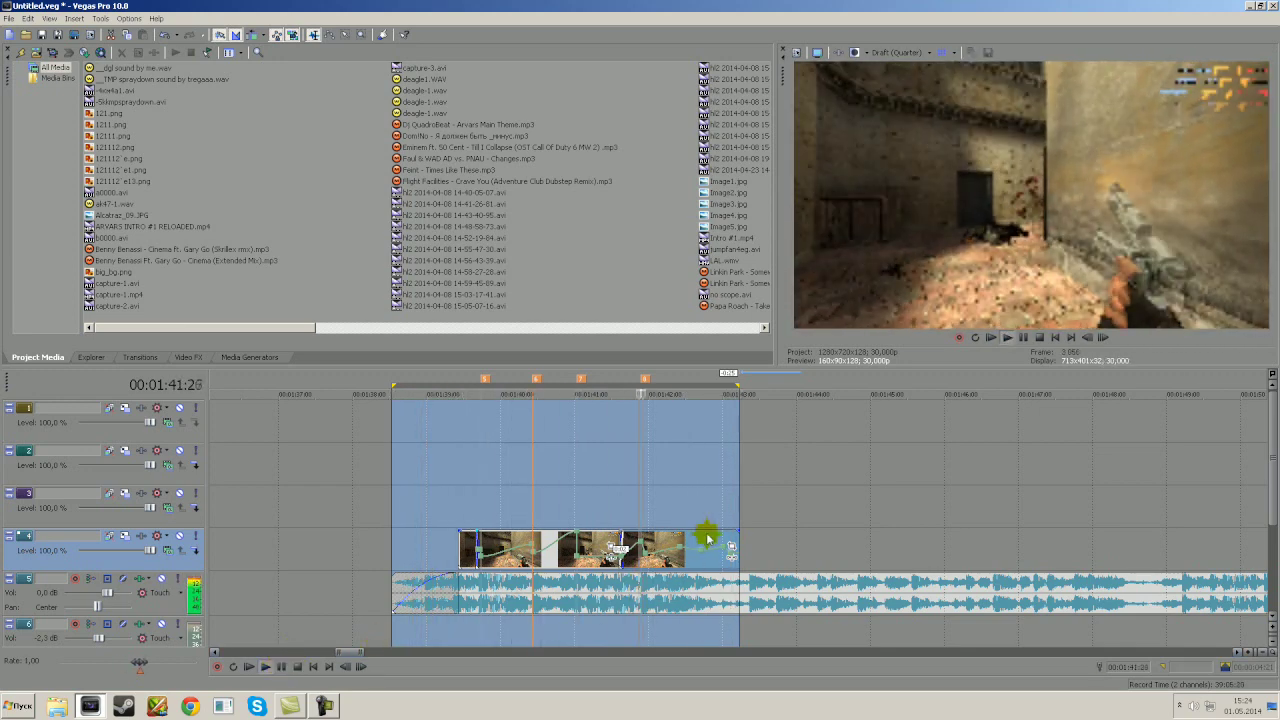
{"action": "left_click", "coordinate": [297, 666]}
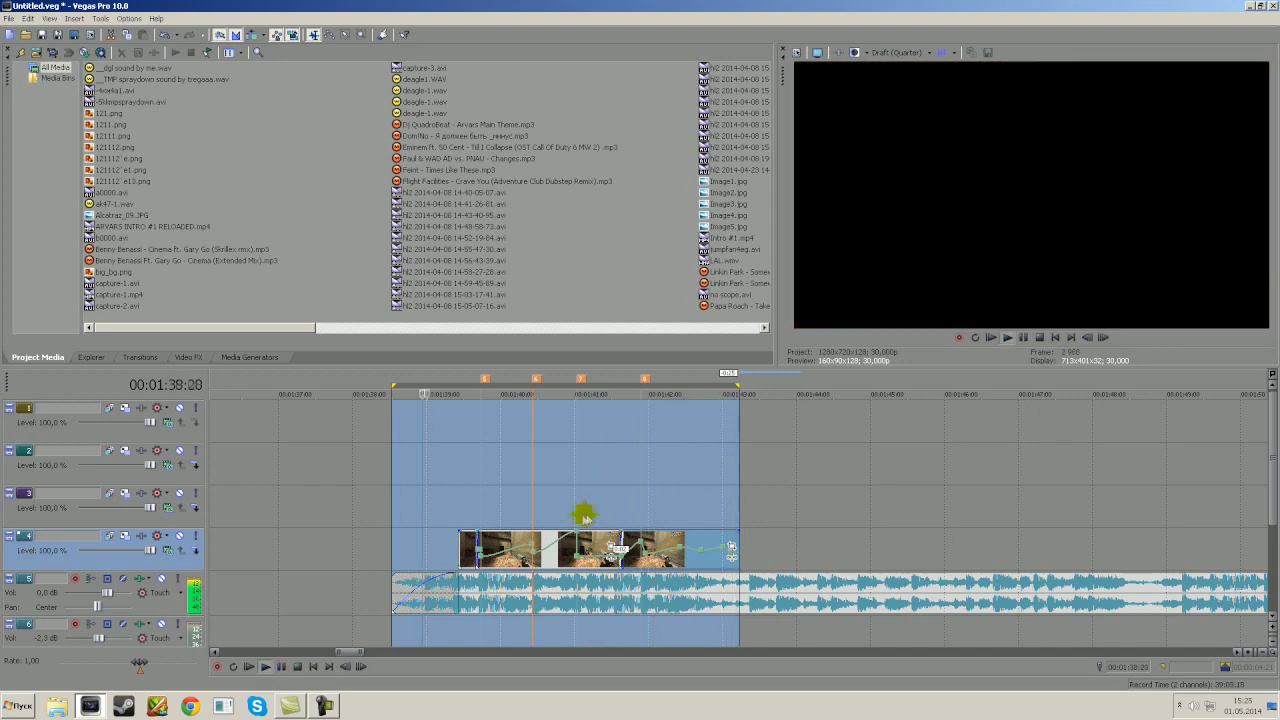
Step: Play back the selected range once more to check the velocity edit against the music, and stop playback
{"action": "left_click", "coordinate": [265, 666]}
{"action": "left_click", "coordinate": [297, 666]}
{"action": "left_click", "coordinate": [603, 505]}
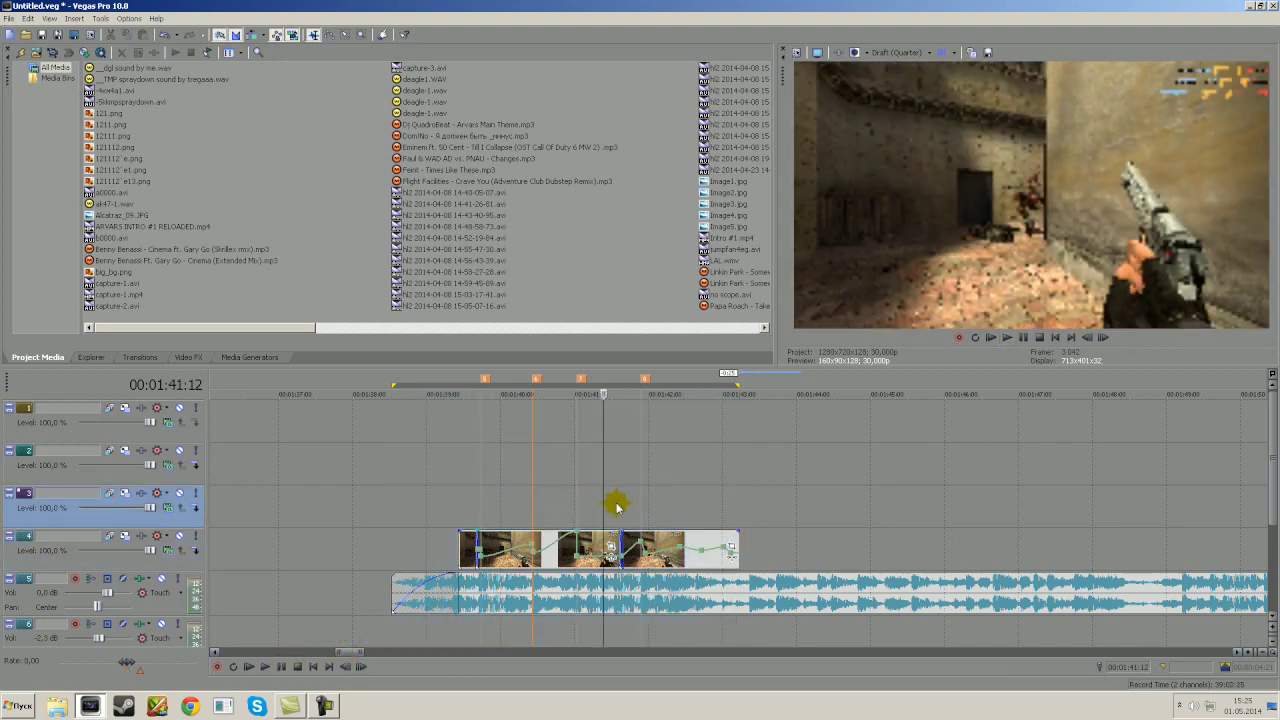
Step: Extend the next-to-last clip on track 4 to 00:01:41:20 and shift the last clip later, clear of the overlap
{"action": "scroll", "coordinate": [616, 507], "scroll_direction": "up", "scroll_amount": 2}
{"action": "left_click", "coordinate": [731, 548]}
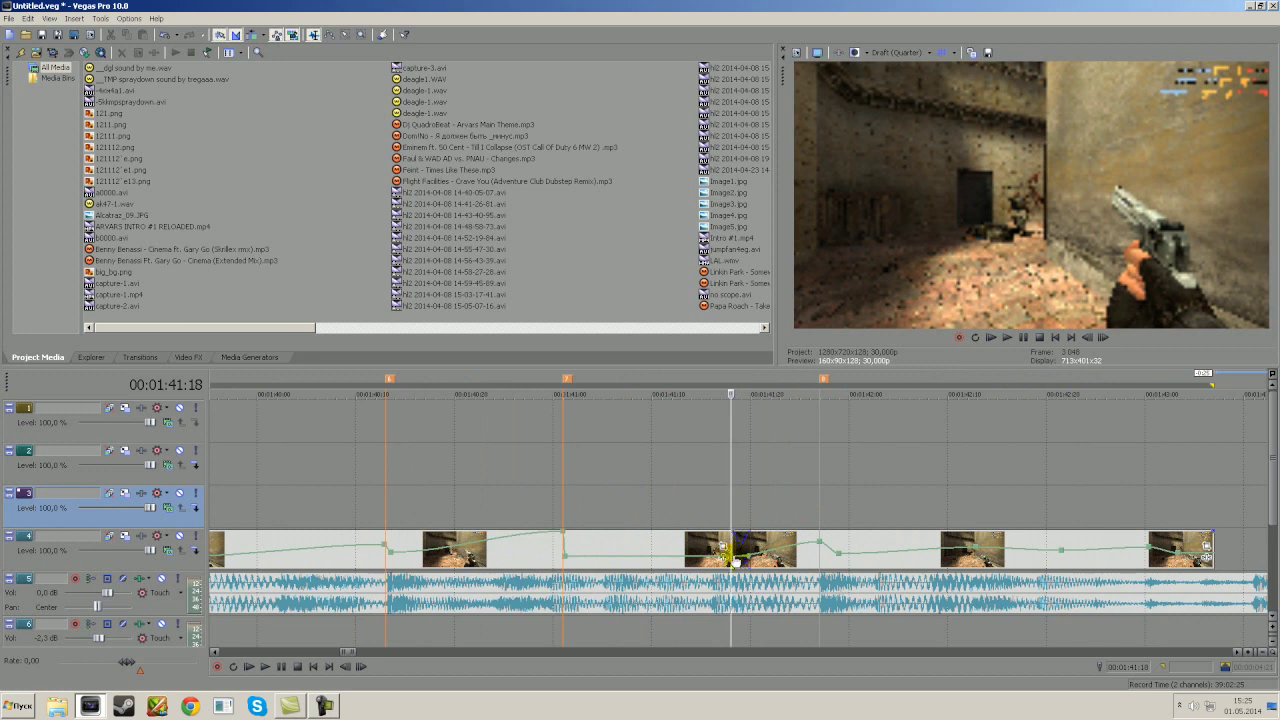
{"action": "mouse_move", "coordinate": [735, 563]}
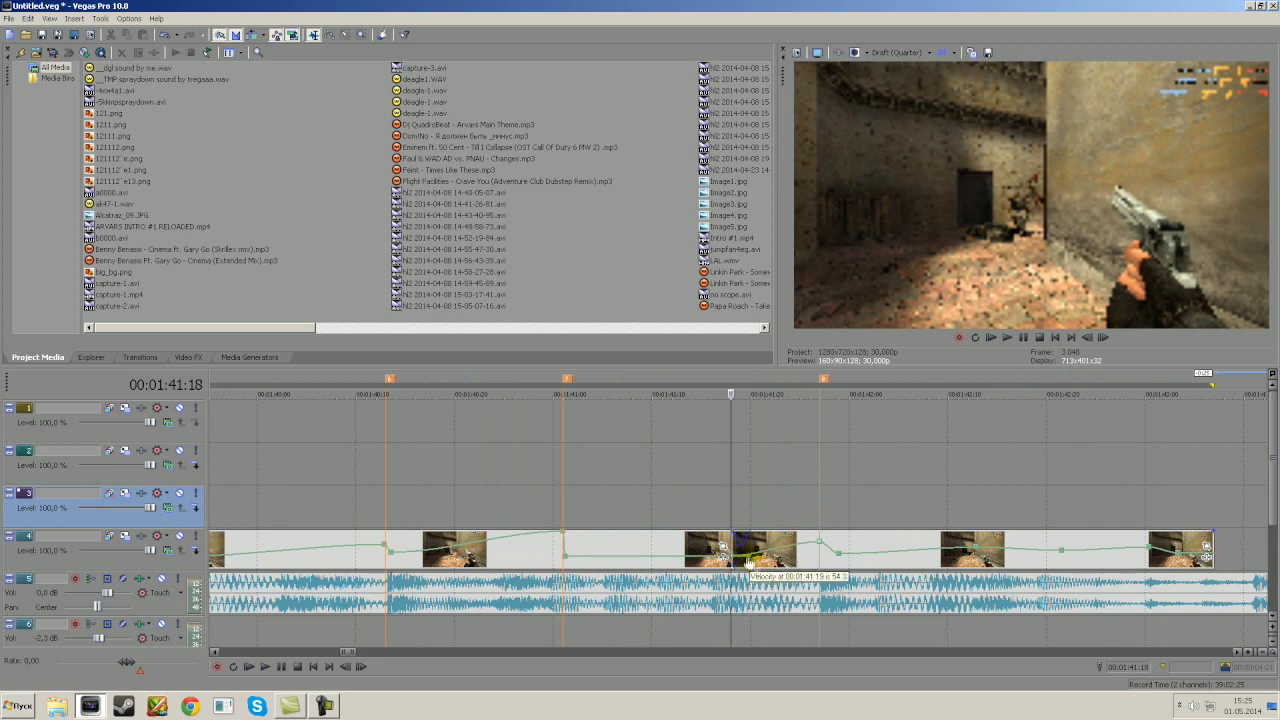
{"action": "scroll", "coordinate": [748, 497], "scroll_direction": "up", "scroll_amount": 8}
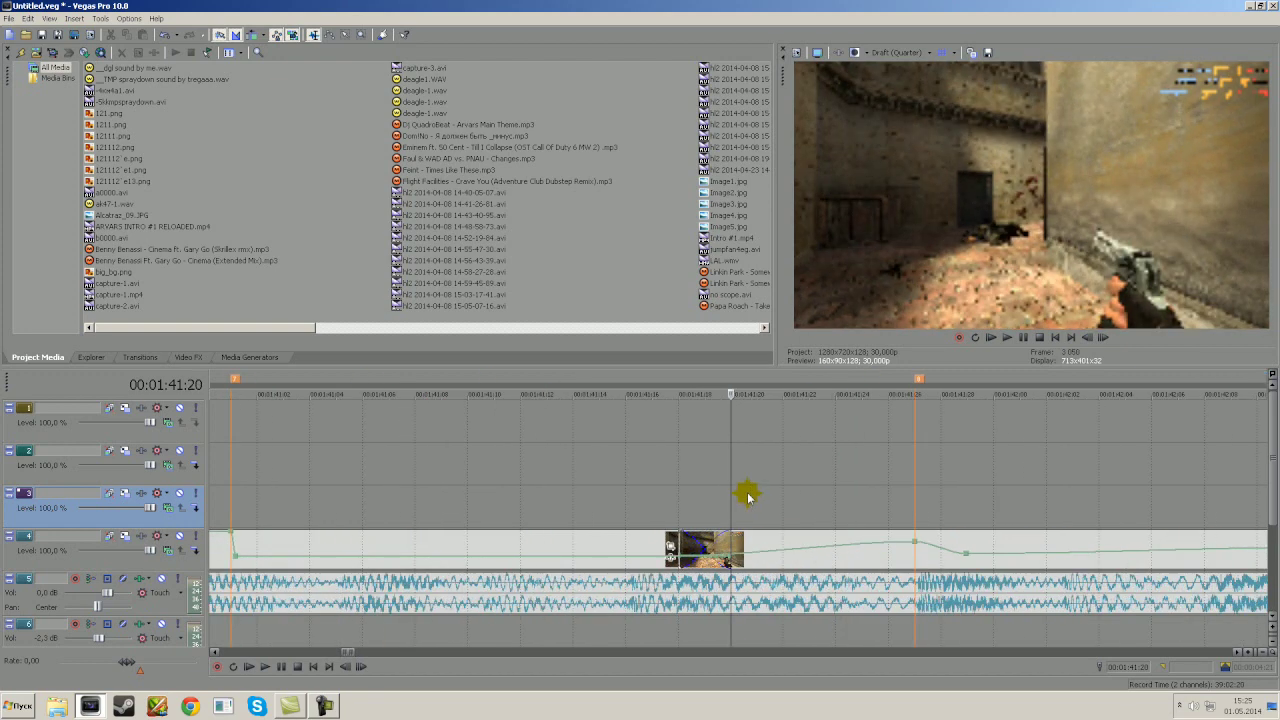
{"action": "left_click_drag", "start_coordinate": [744, 562], "coordinate": [674, 522]}
{"action": "scroll", "coordinate": [674, 522], "scroll_direction": "down", "scroll_amount": 3}
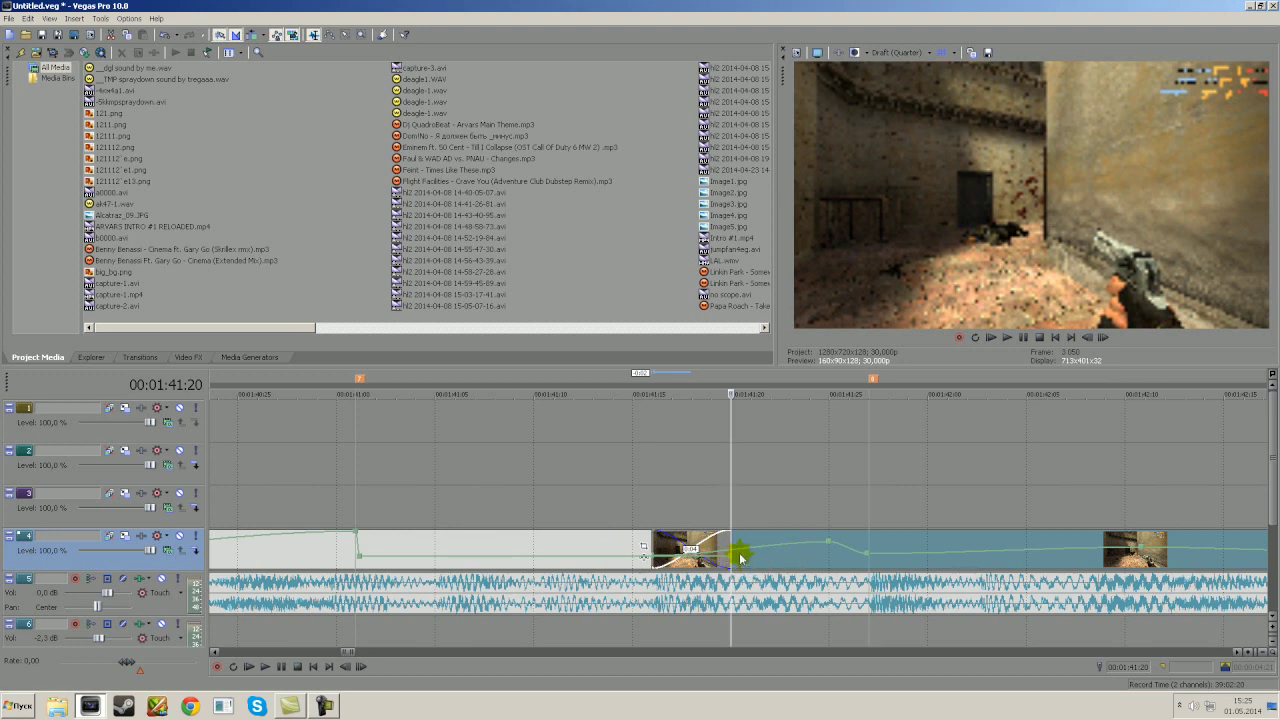
{"action": "left_click_drag", "start_coordinate": [740, 537], "coordinate": [855, 539]}
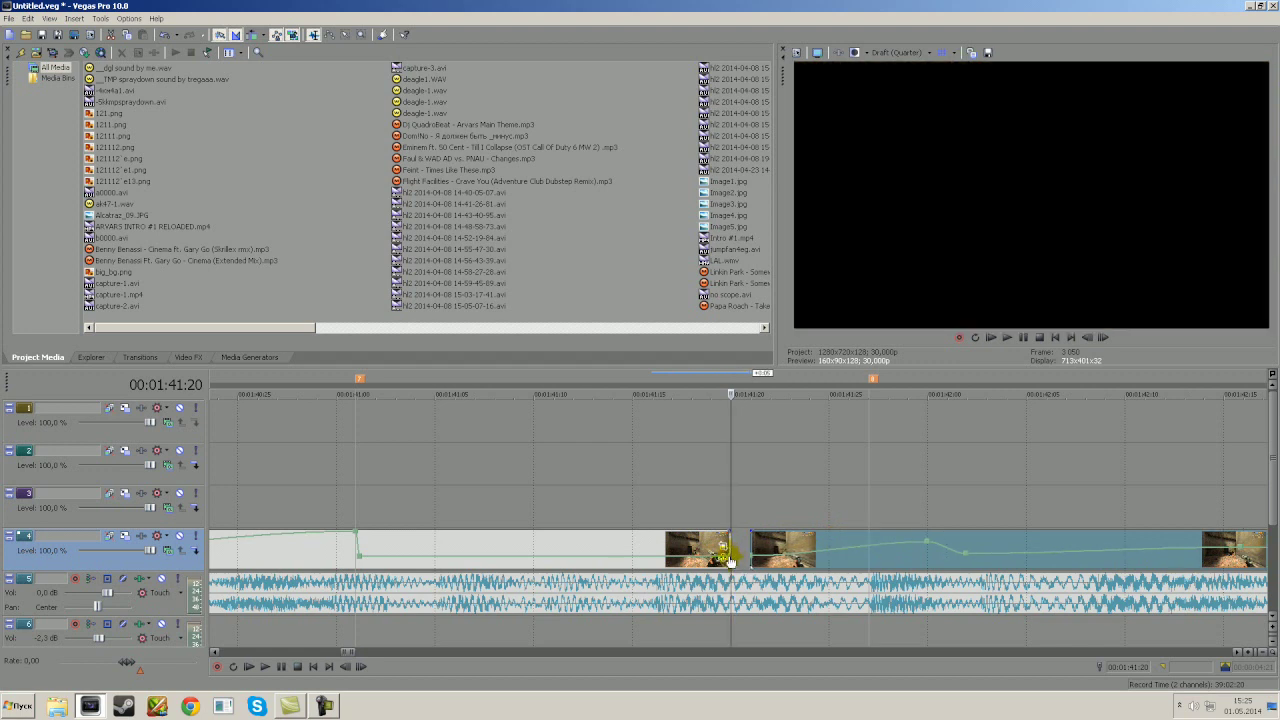
Step: Raise the next-to-last clip's ending velocity, butt the last clip against it at 00:01:41:20 and set the last clip's starting velocity to about 87%
{"action": "mouse_move", "coordinate": [727, 555]}
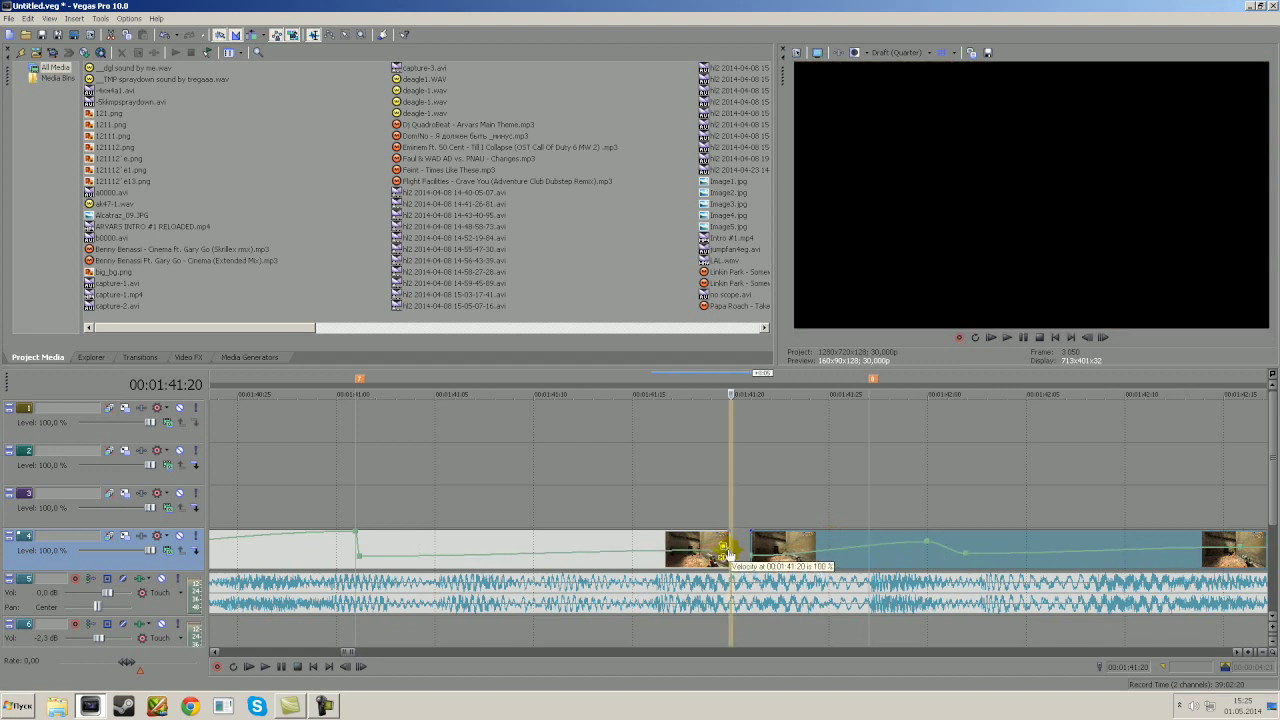
{"action": "left_click_drag", "start_coordinate": [727, 556], "coordinate": [733, 558]}
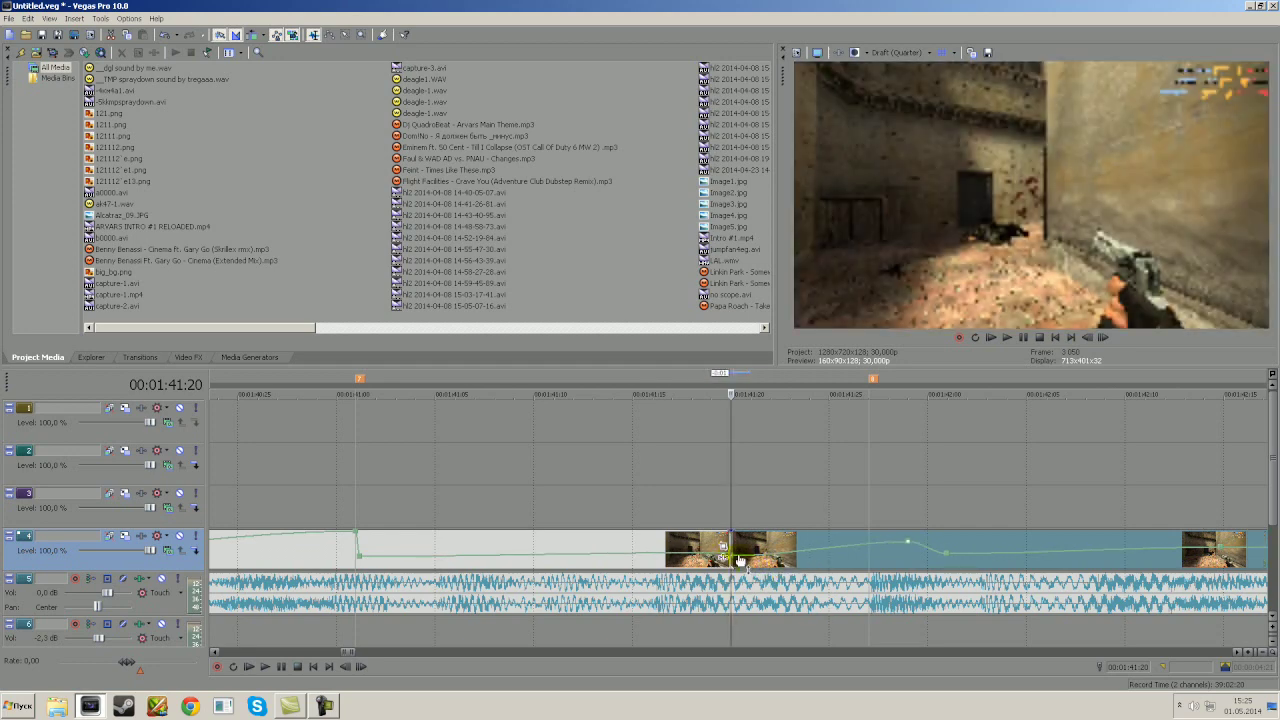
{"action": "mouse_move", "coordinate": [740, 560]}
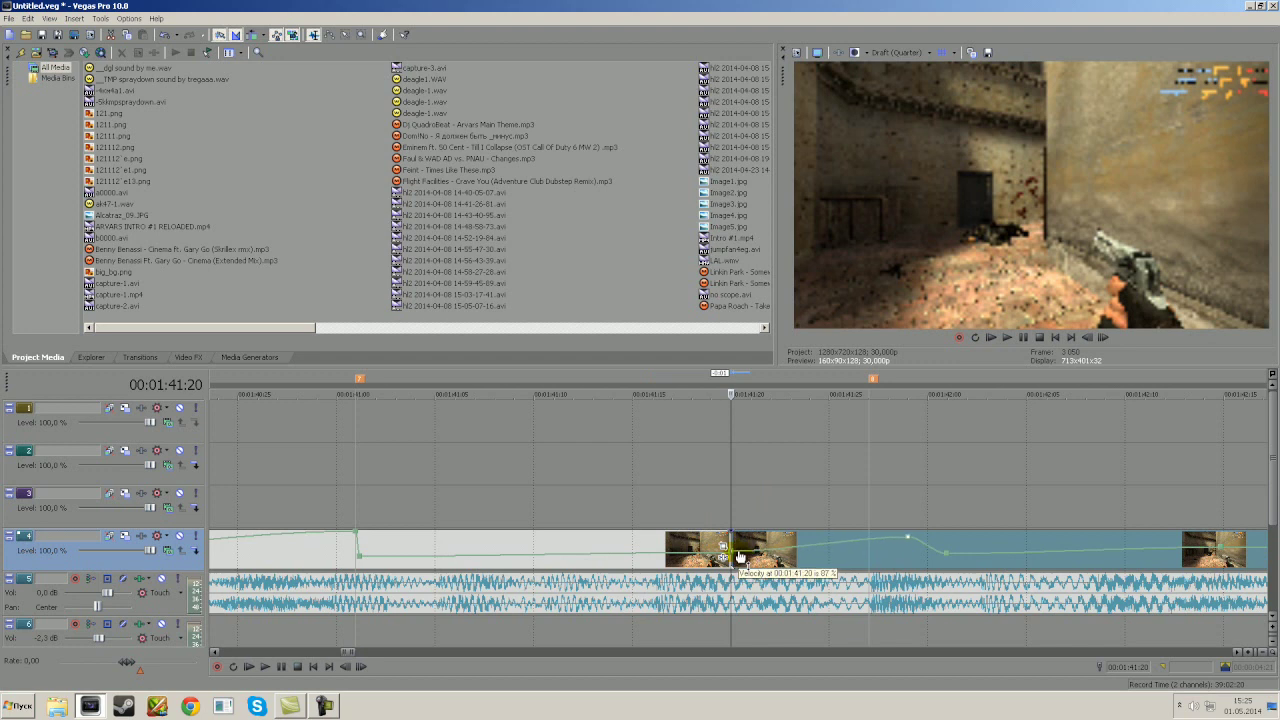
{"action": "left_click_drag", "start_coordinate": [740, 557], "coordinate": [740, 558]}
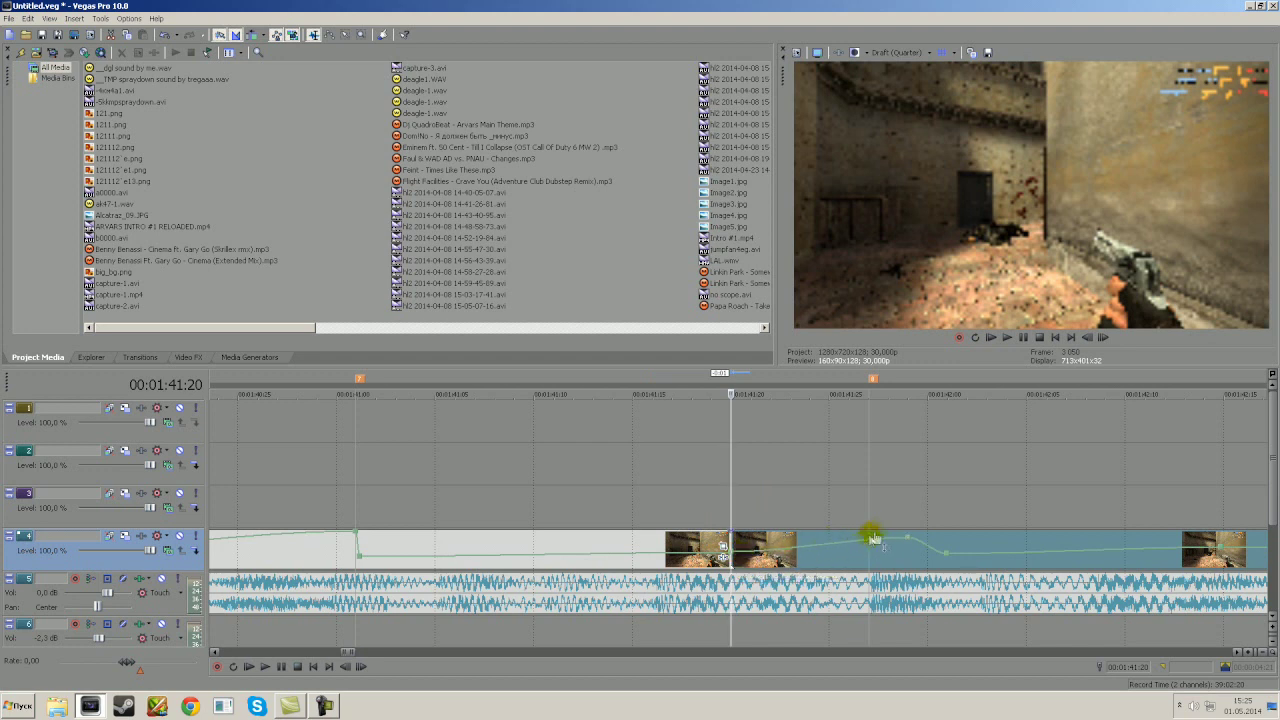
Step: Move the last clip's peak velocity point onto marker 8 at 00:01:41:27
{"action": "left_click", "coordinate": [867, 513]}
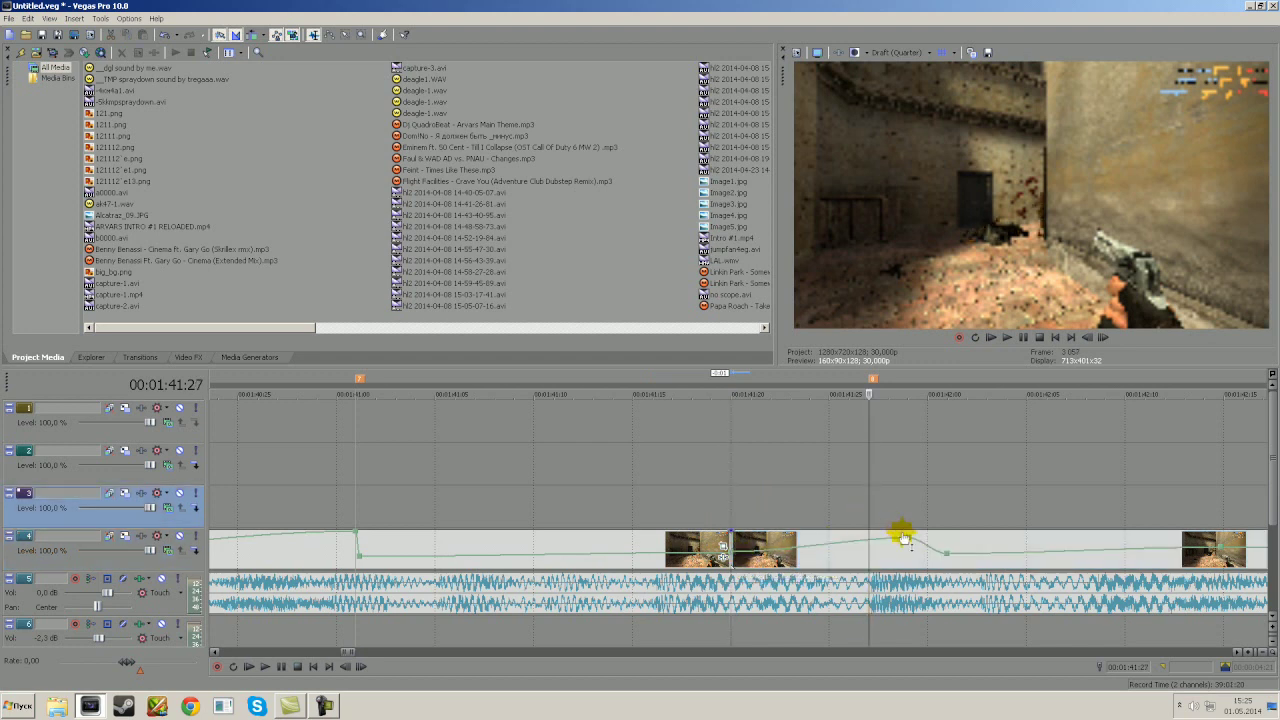
{"action": "mouse_move", "coordinate": [905, 538]}
{"action": "left_click_drag", "start_coordinate": [905, 540], "coordinate": [867, 540]}
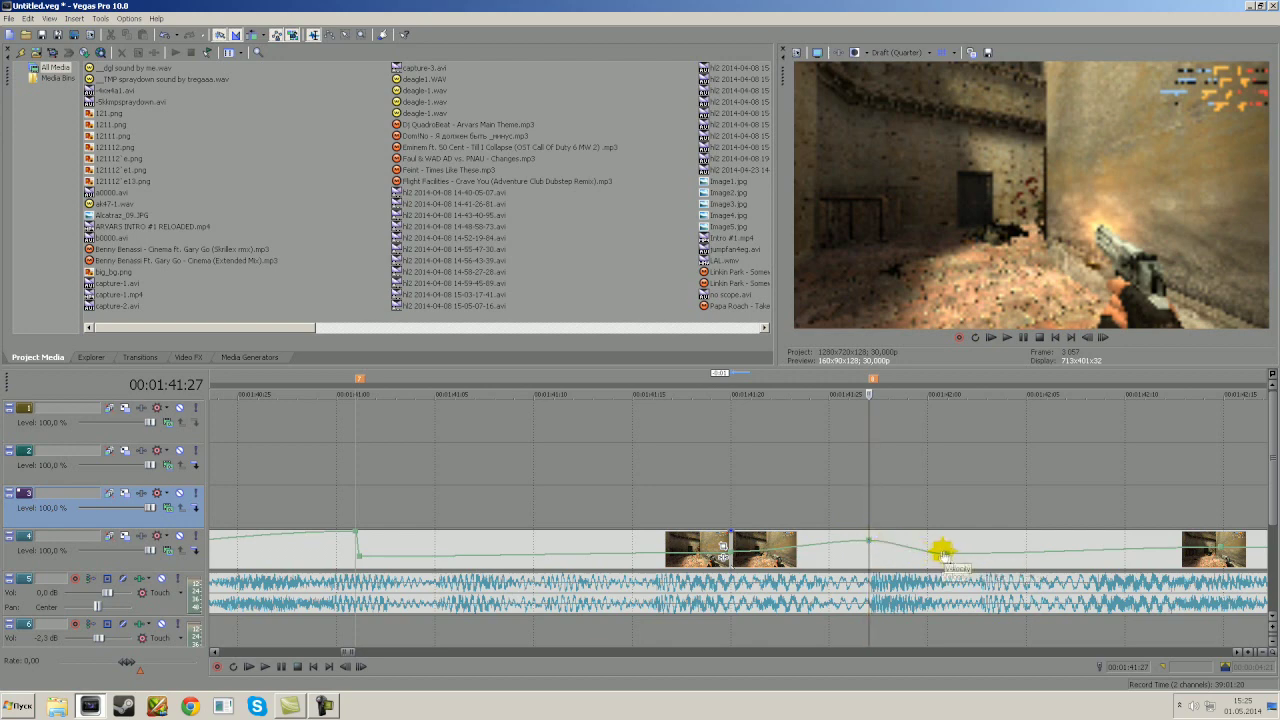
Step: Trim the last clip on track 4 to end at about 00:01:42:16 with a short fade-out, and add a fade-in to the first clip
{"action": "scroll", "coordinate": [887, 525], "scroll_direction": "down", "scroll_amount": 4}
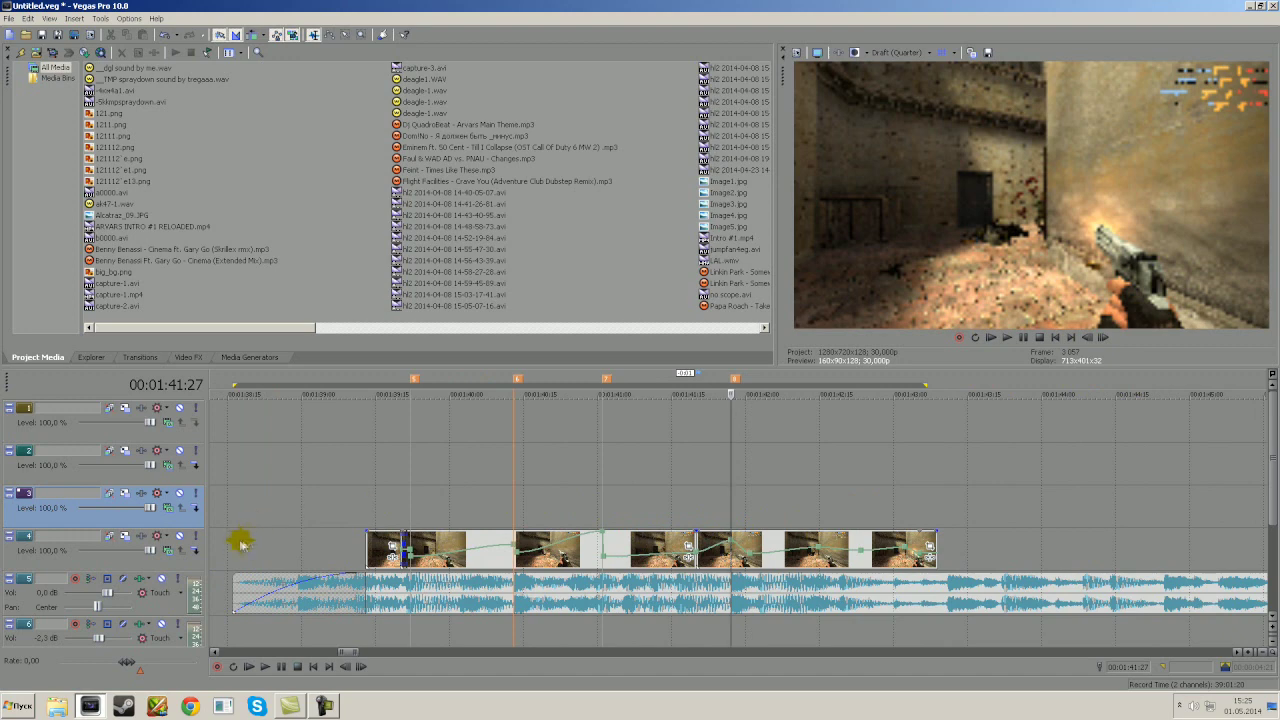
{"action": "left_click_drag", "start_coordinate": [240, 541], "coordinate": [918, 548]}
{"action": "left_click", "coordinate": [869, 502]}
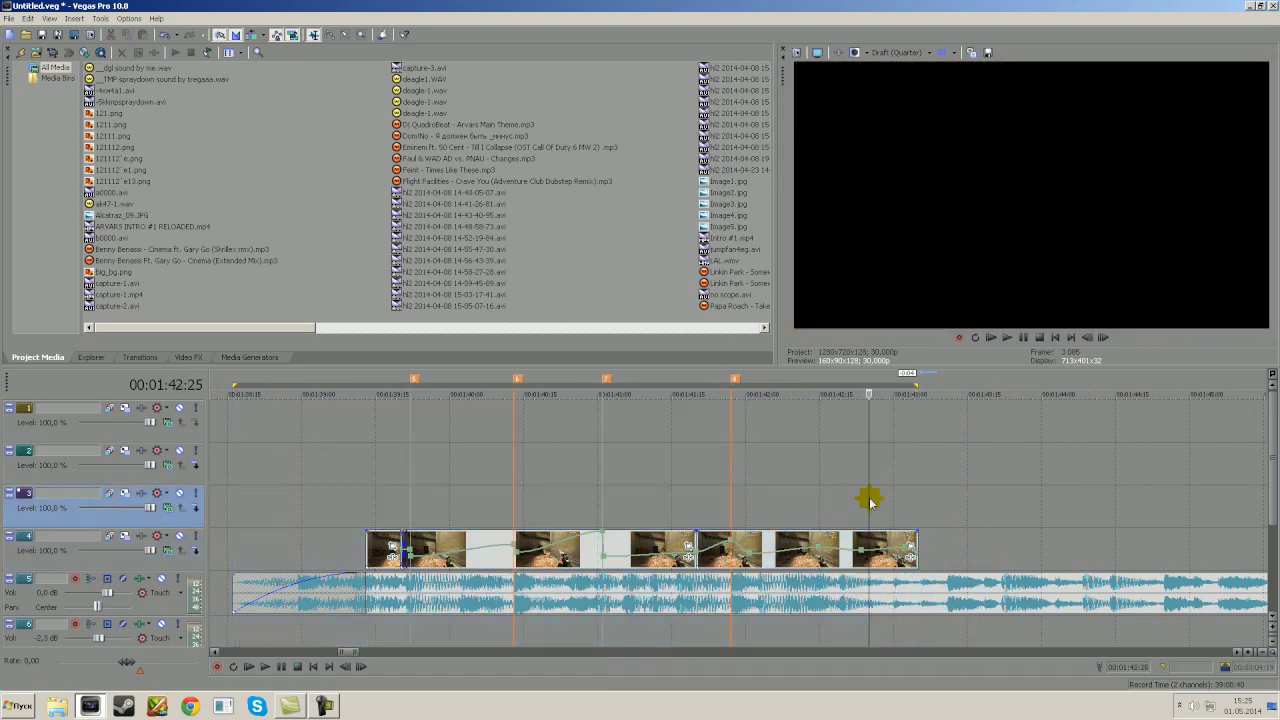
{"action": "left_click", "coordinate": [829, 501]}
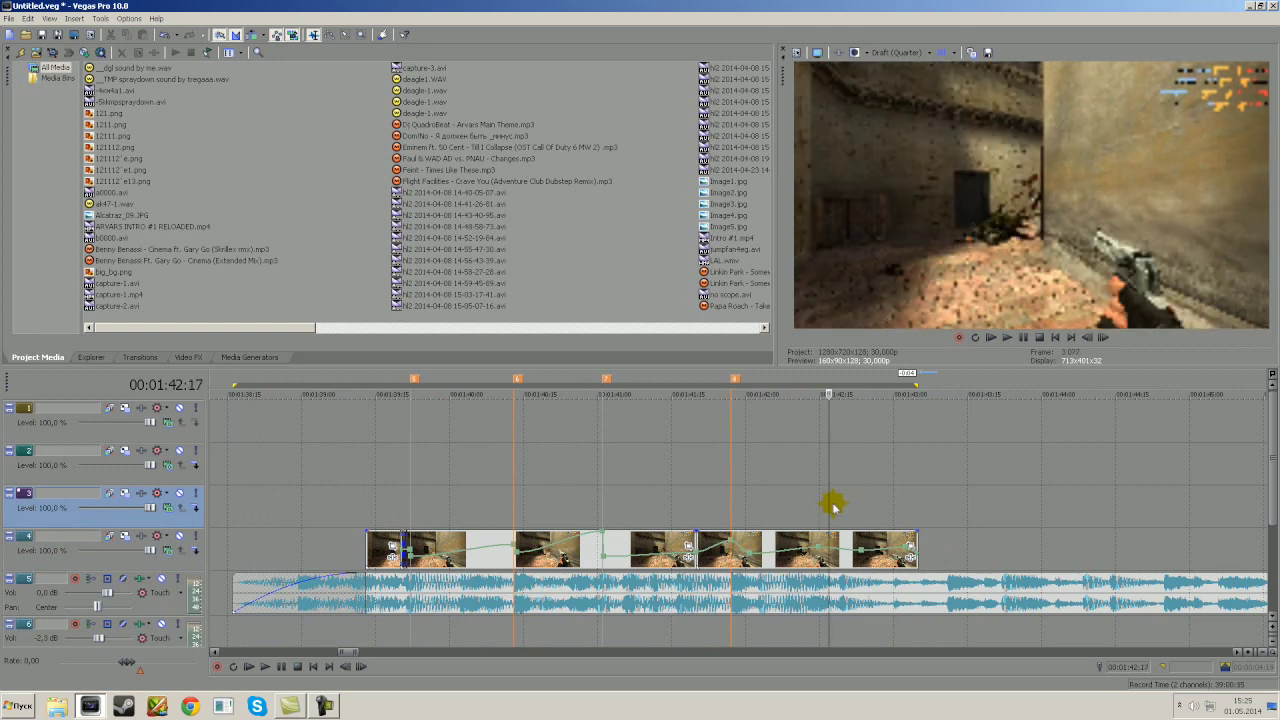
{"action": "mouse_move", "coordinate": [833, 505]}
{"action": "left_mouse_down"}
{"action": "mouse_move", "coordinate": [769, 503]}
{"action": "mouse_move", "coordinate": [814, 508]}
{"action": "left_mouse_up"}
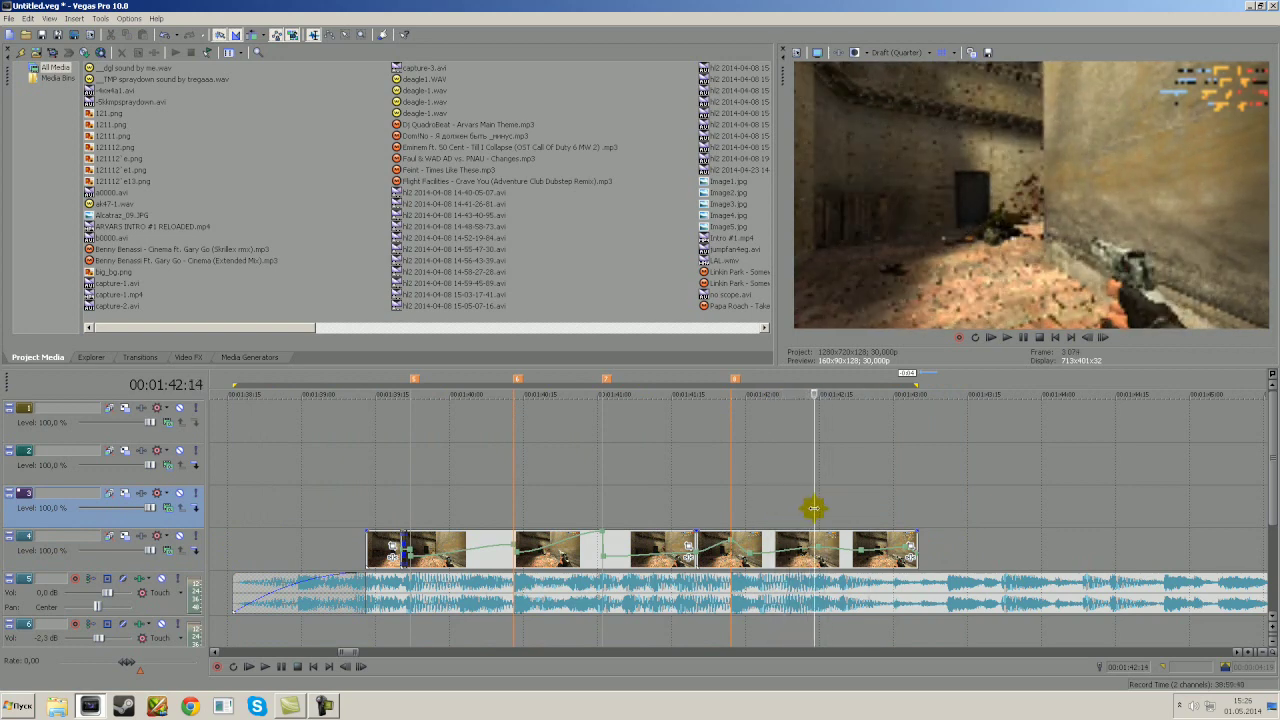
{"action": "left_click_drag", "start_coordinate": [918, 543], "coordinate": [797, 538]}
{"action": "left_click_drag", "start_coordinate": [366, 526], "coordinate": [371, 523]}
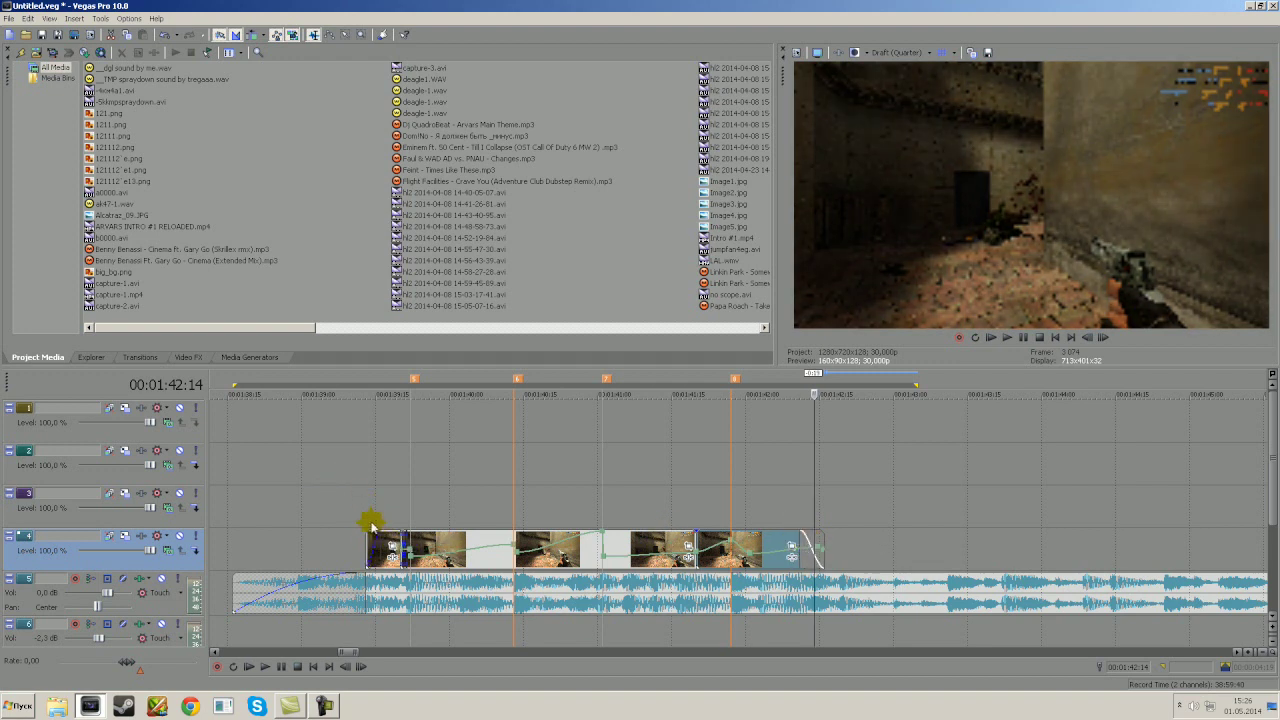
Step: Select the range from the start of the music to the end of the last clip and play it back to check the edit
{"action": "left_click_drag", "start_coordinate": [240, 551], "coordinate": [818, 540]}
{"action": "key", "text": "space"}
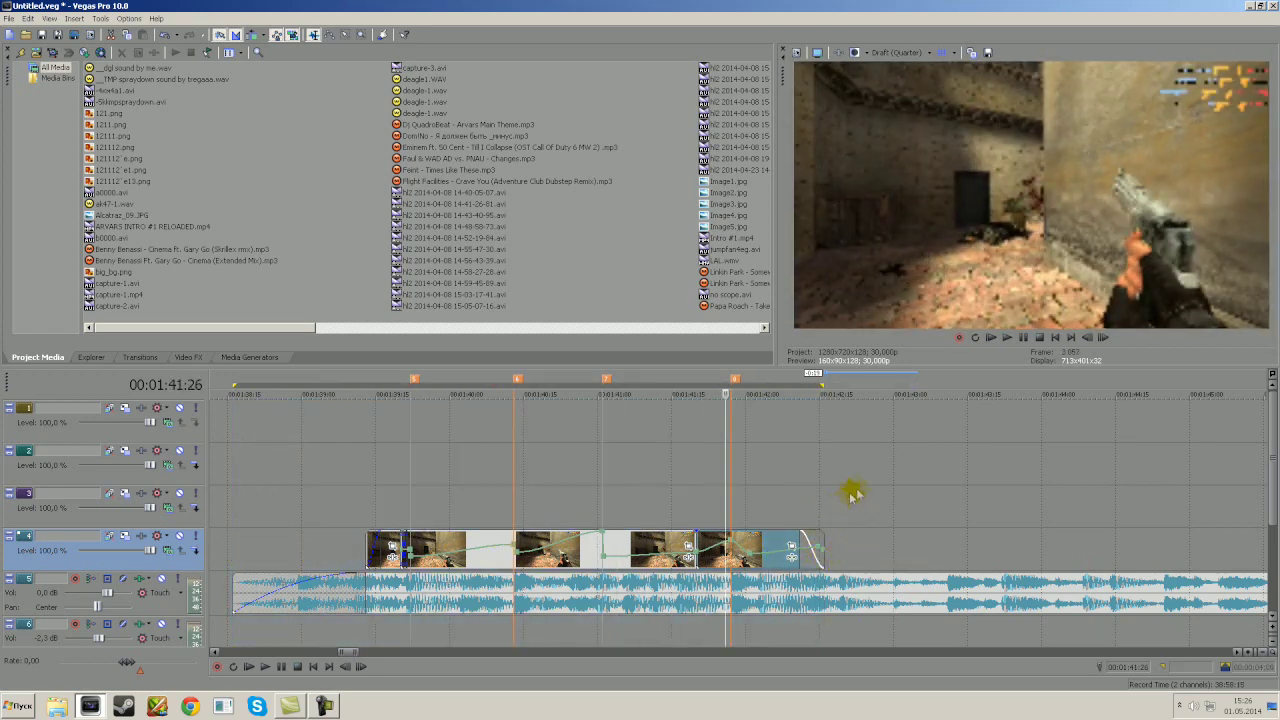
{"action": "key", "text": "space"}
{"action": "left_click", "coordinate": [264, 667]}
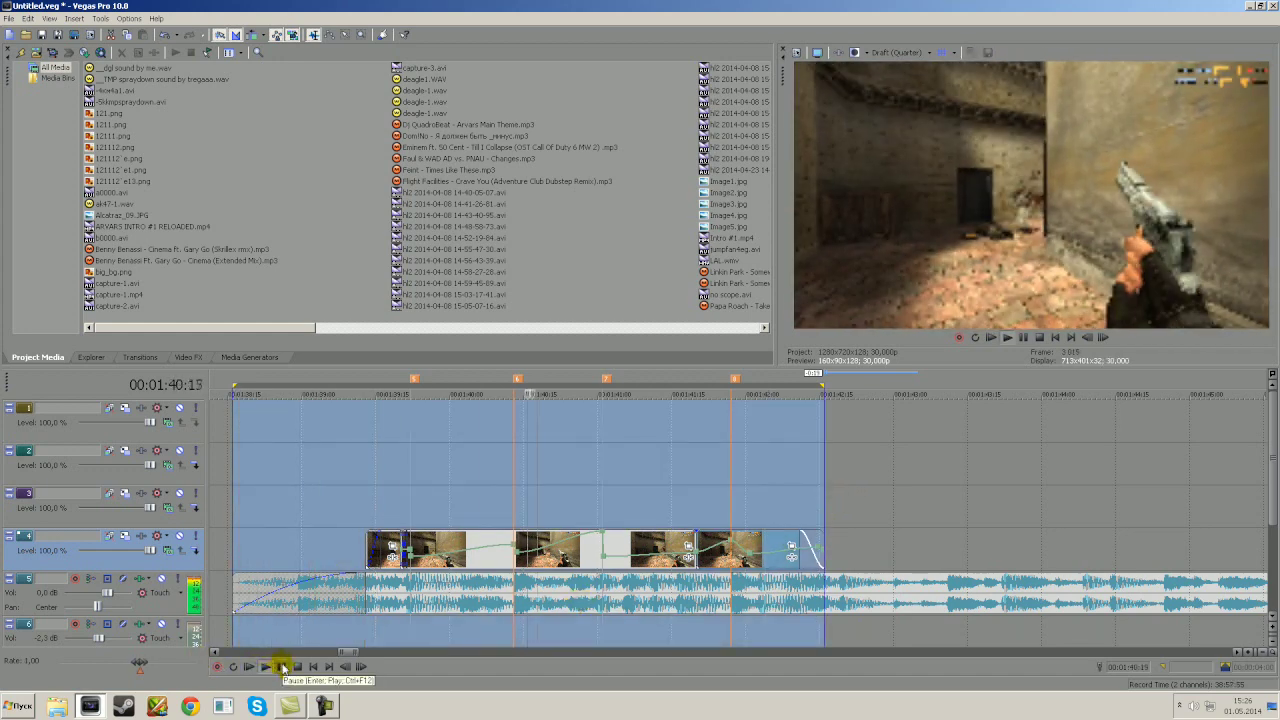
{"action": "left_click", "coordinate": [282, 667]}
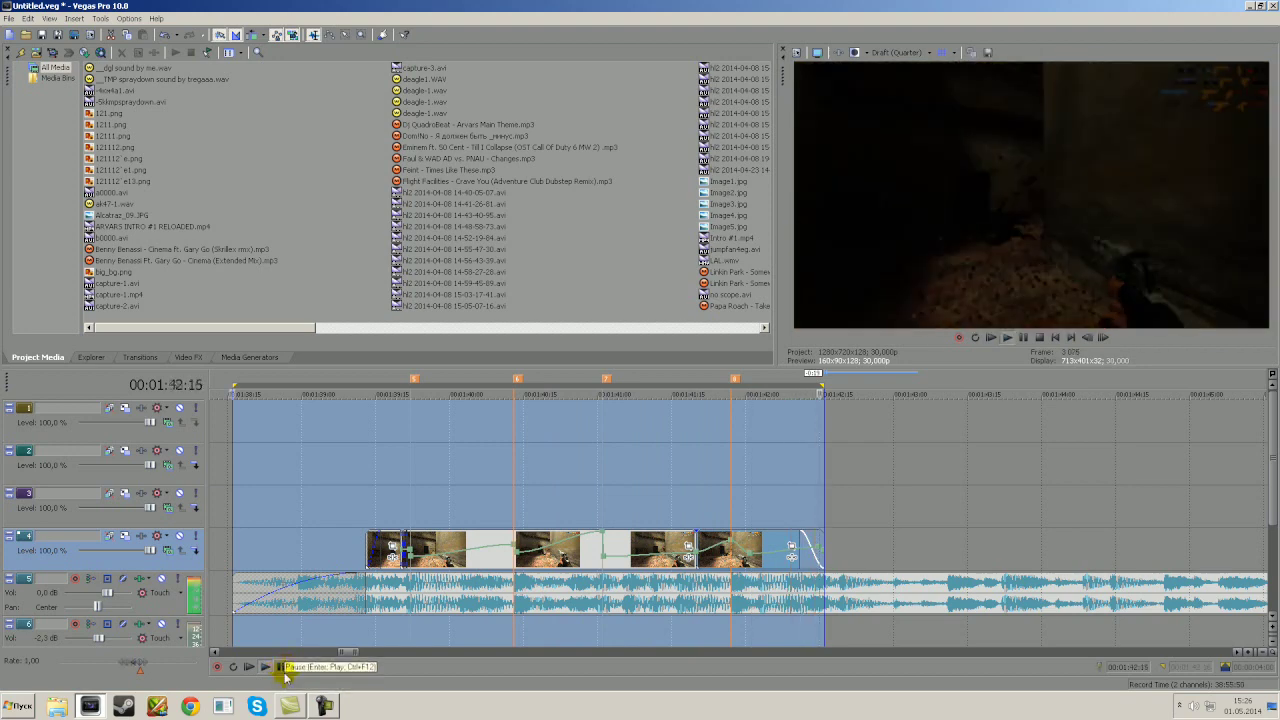
{"action": "left_click", "coordinate": [282, 667]}
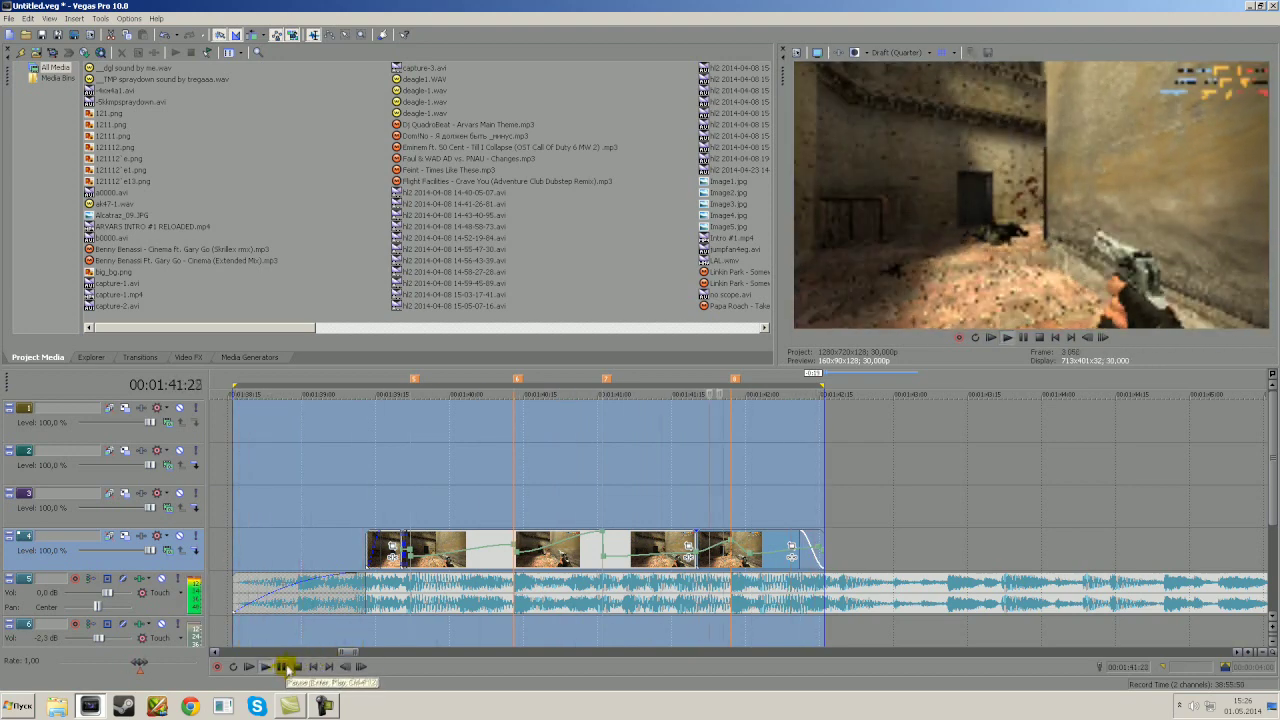
{"action": "left_click", "coordinate": [282, 667]}
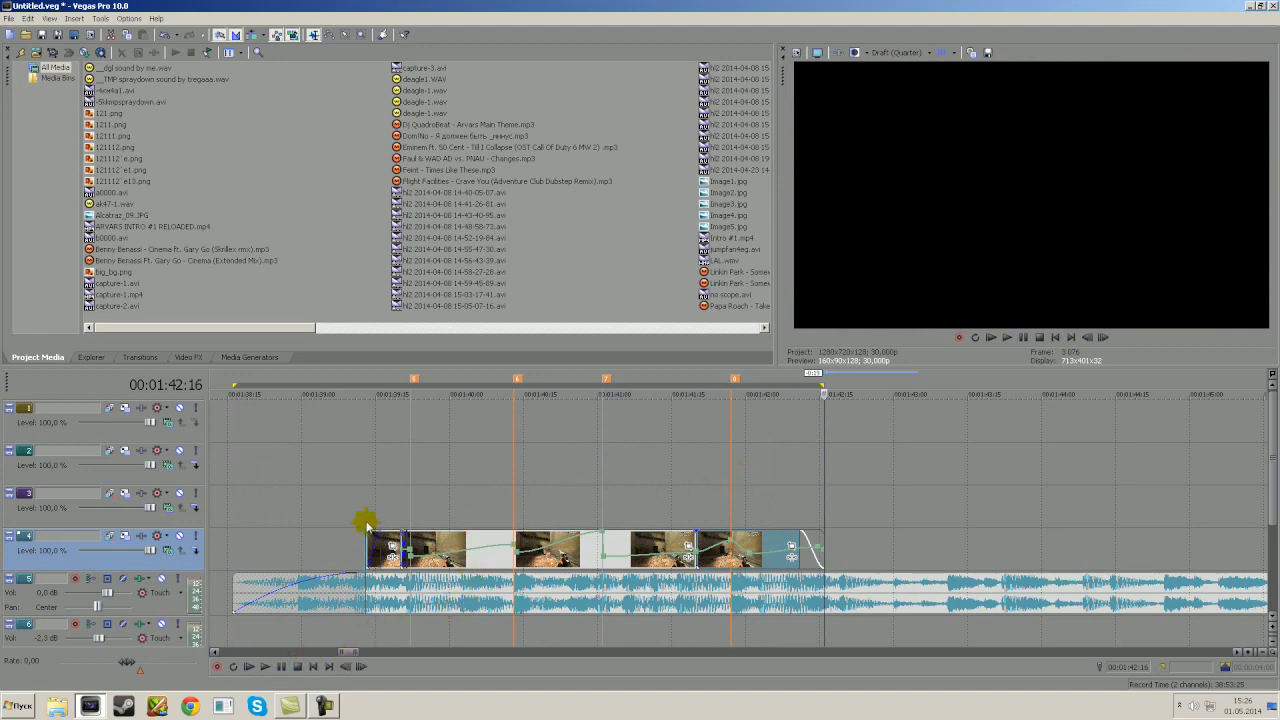
Step: Split the gameplay clip on track 4 at marker 6, at 00:01:40:13
{"action": "left_click", "coordinate": [366, 524]}
{"action": "scroll", "coordinate": [414, 523], "scroll_direction": "up", "scroll_amount": 5}
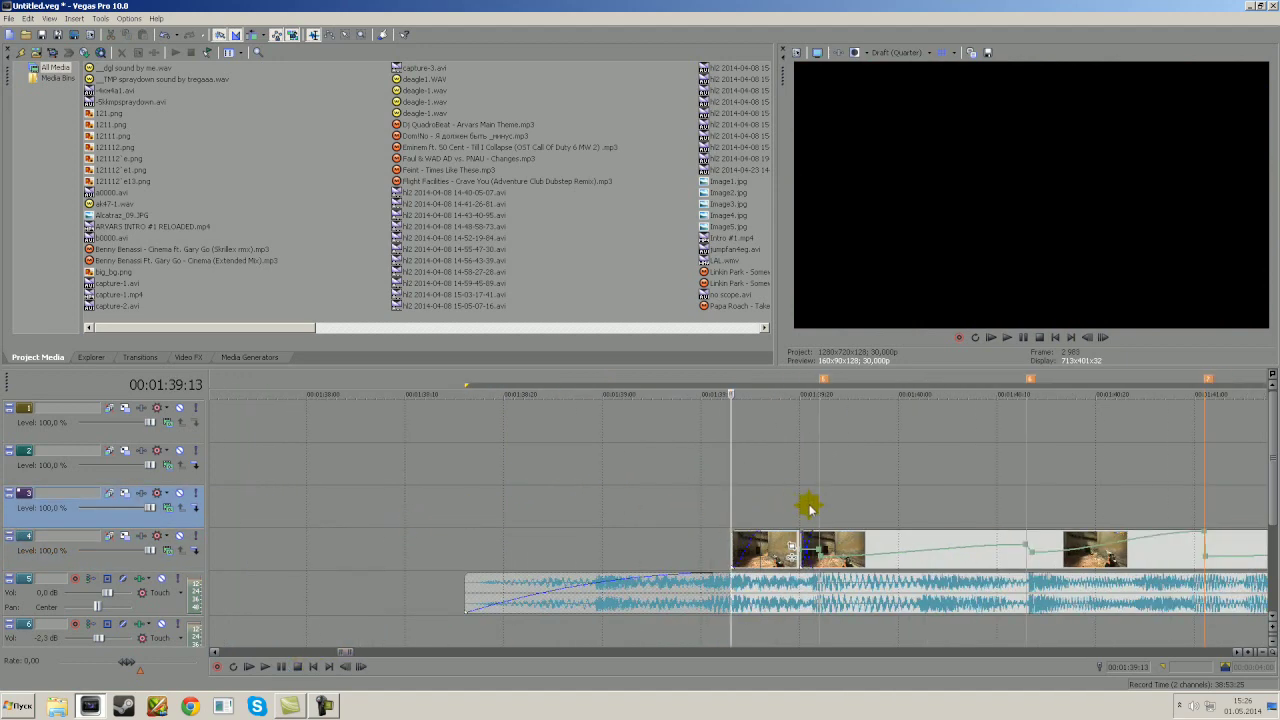
{"action": "left_click", "coordinate": [802, 518]}
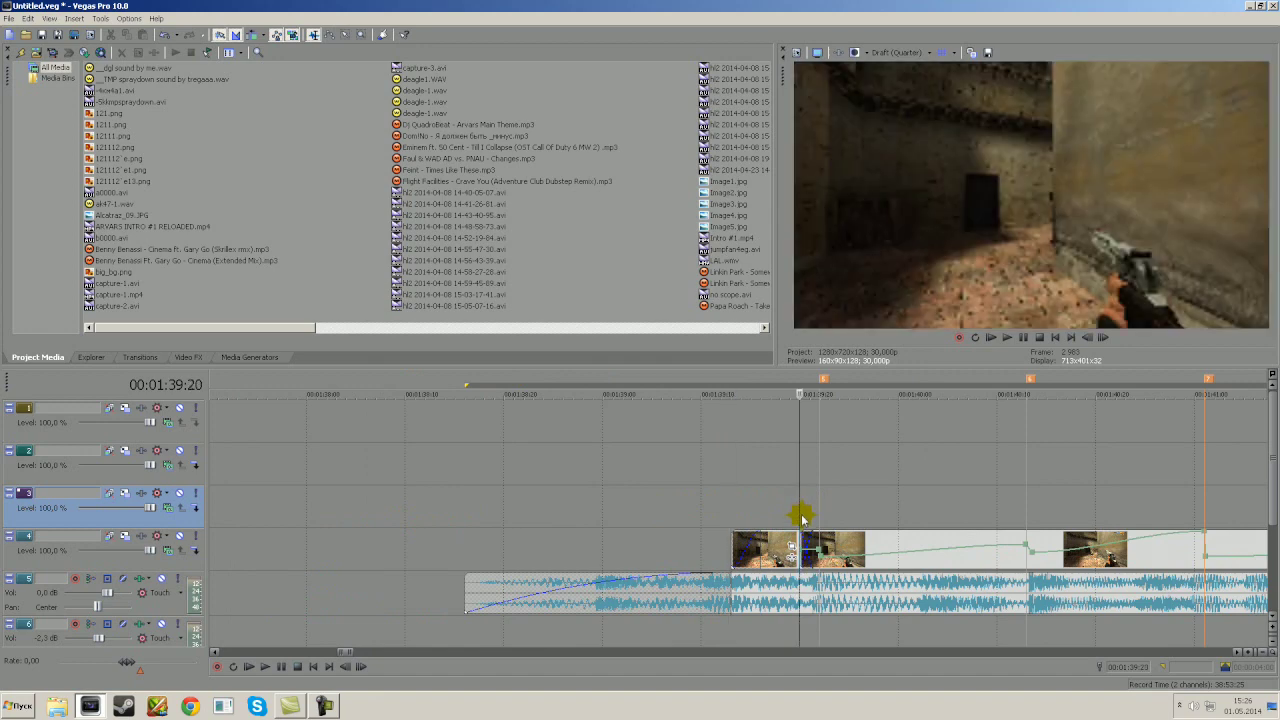
{"action": "scroll", "coordinate": [903, 506], "scroll_direction": "down", "scroll_amount": 2}
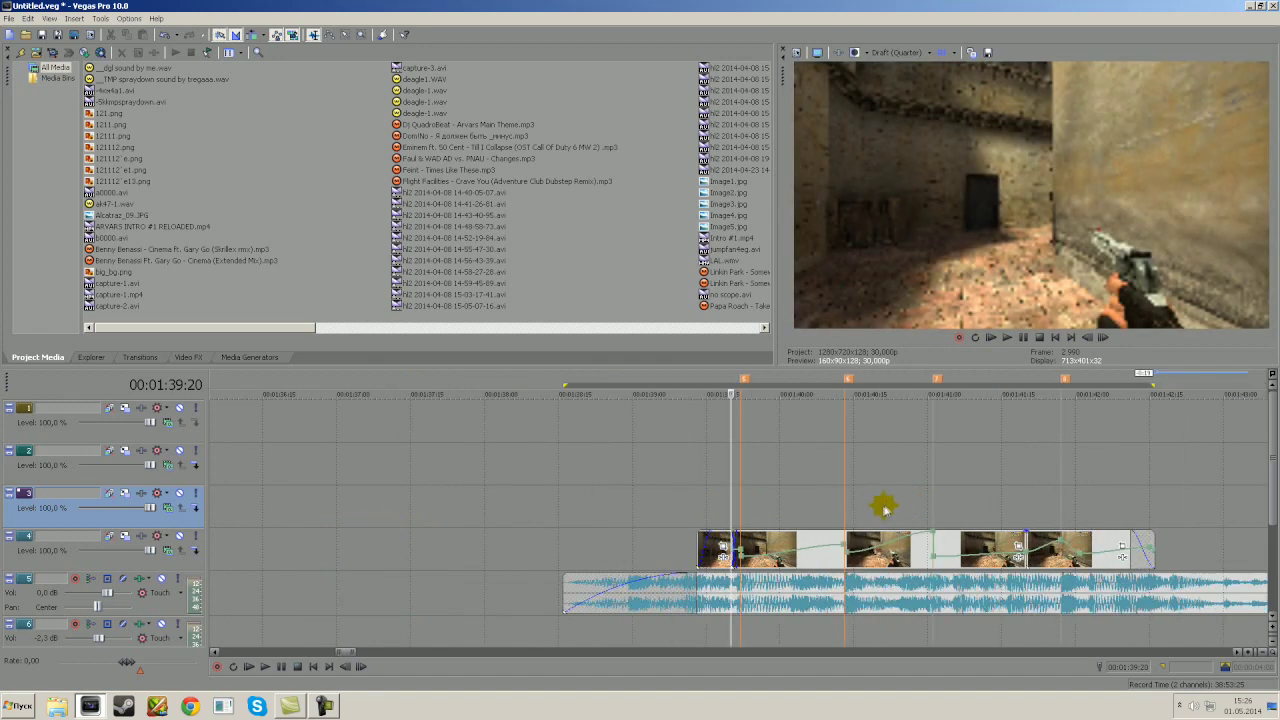
{"action": "left_click", "coordinate": [842, 520]}
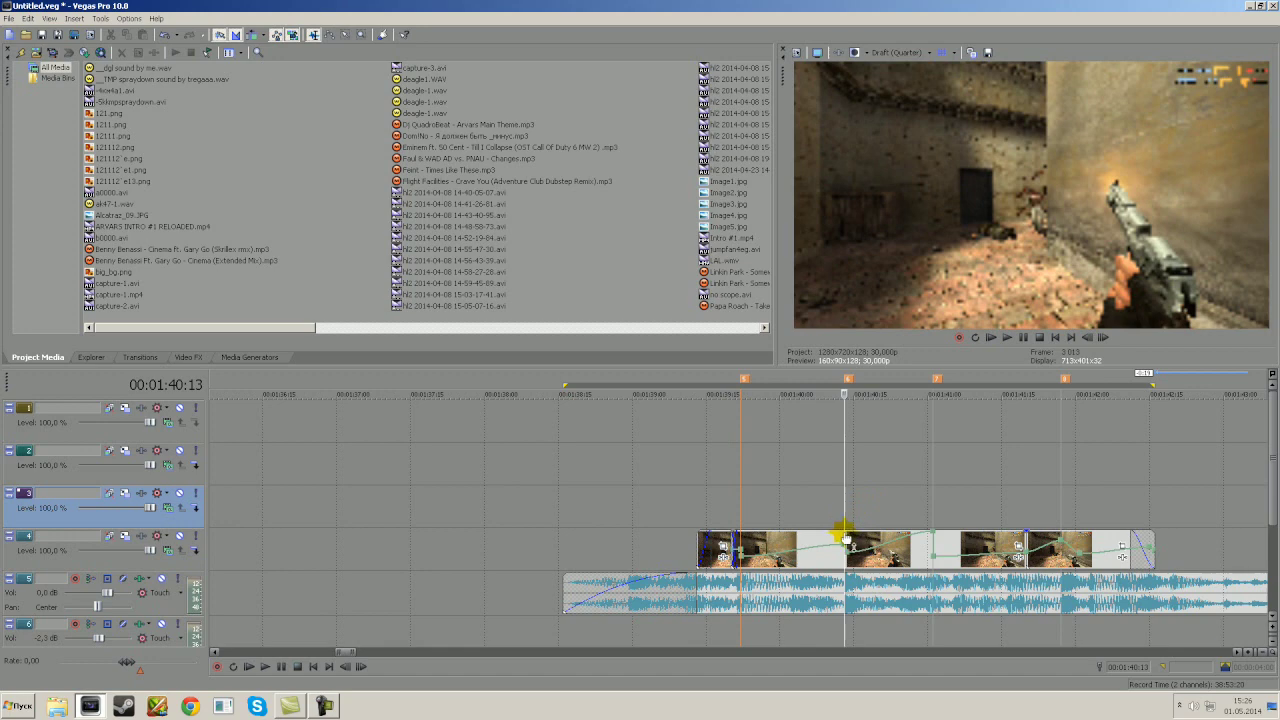
{"action": "left_click", "coordinate": [845, 543]}
{"action": "scroll", "coordinate": [845, 543], "scroll_direction": "up", "scroll_amount": 3}
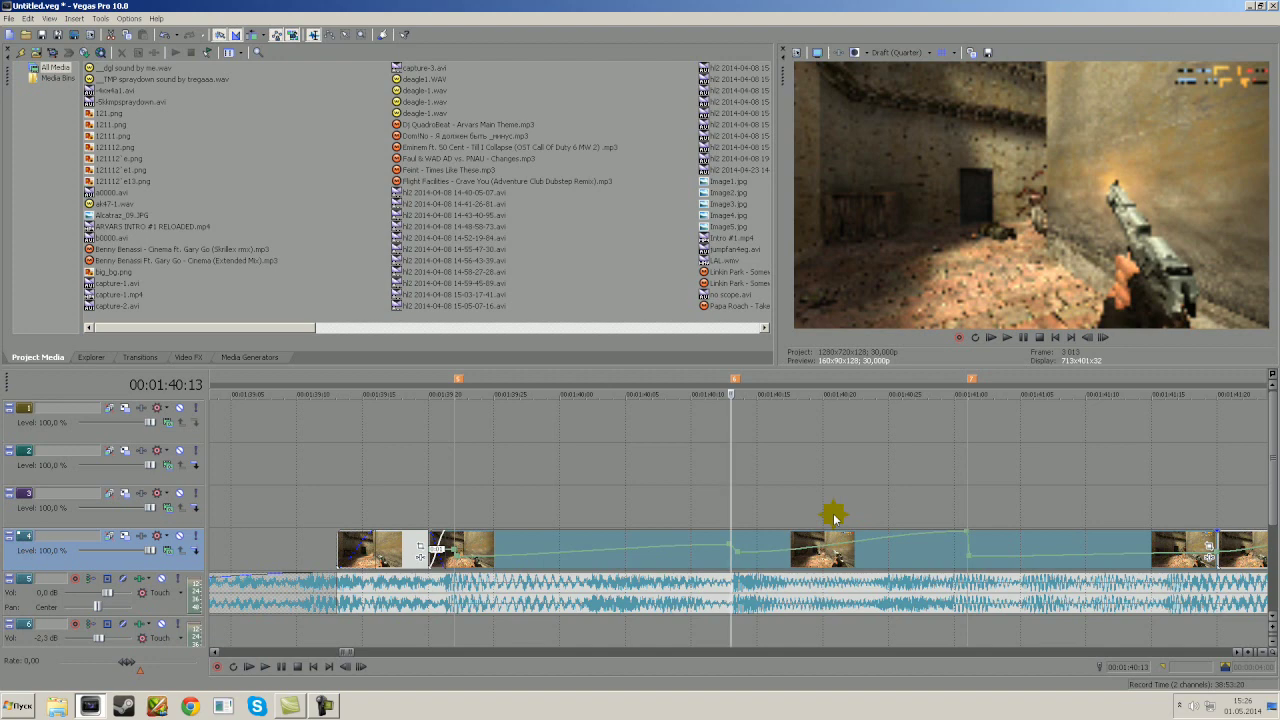
{"action": "key", "text": "s"}
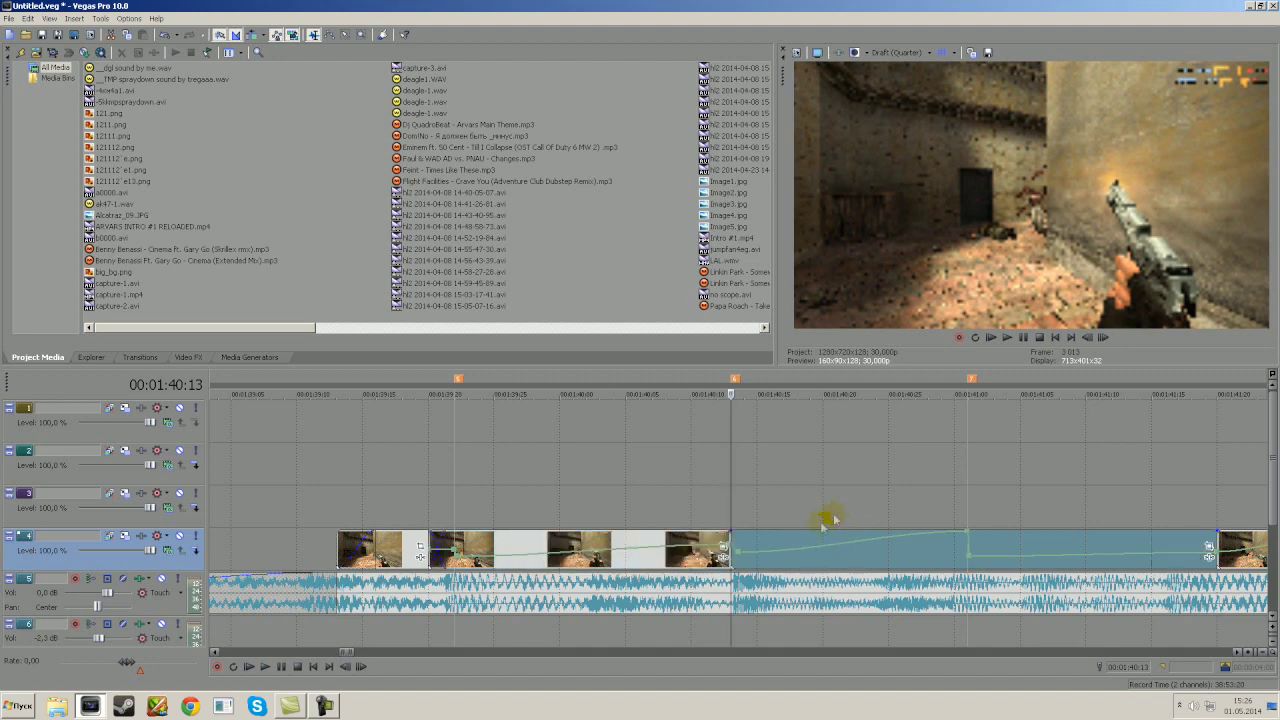
Step: Split the track 4 clips at markers 5, 7 and 8, at 00:01:39:22, 00:01:41:01 and 00:01:41:27
{"action": "left_click", "coordinate": [455, 545]}
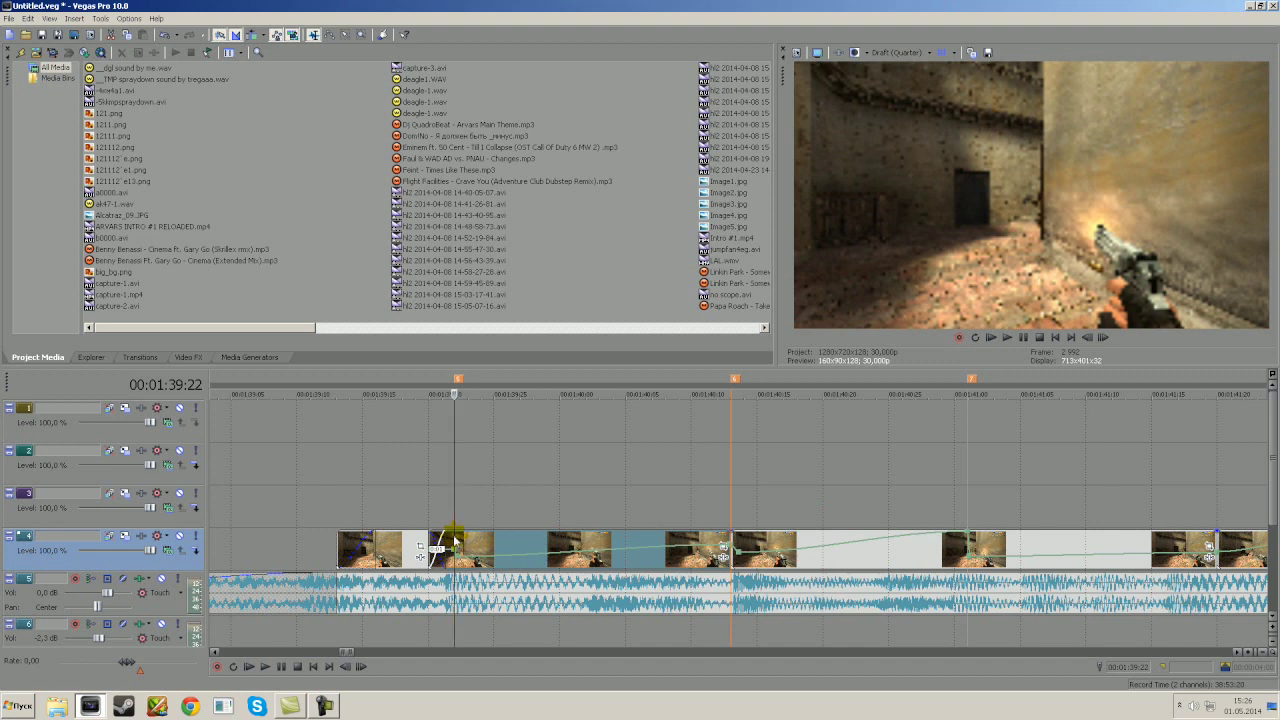
{"action": "left_click_drag", "start_coordinate": [455, 545], "coordinate": [449, 534]}
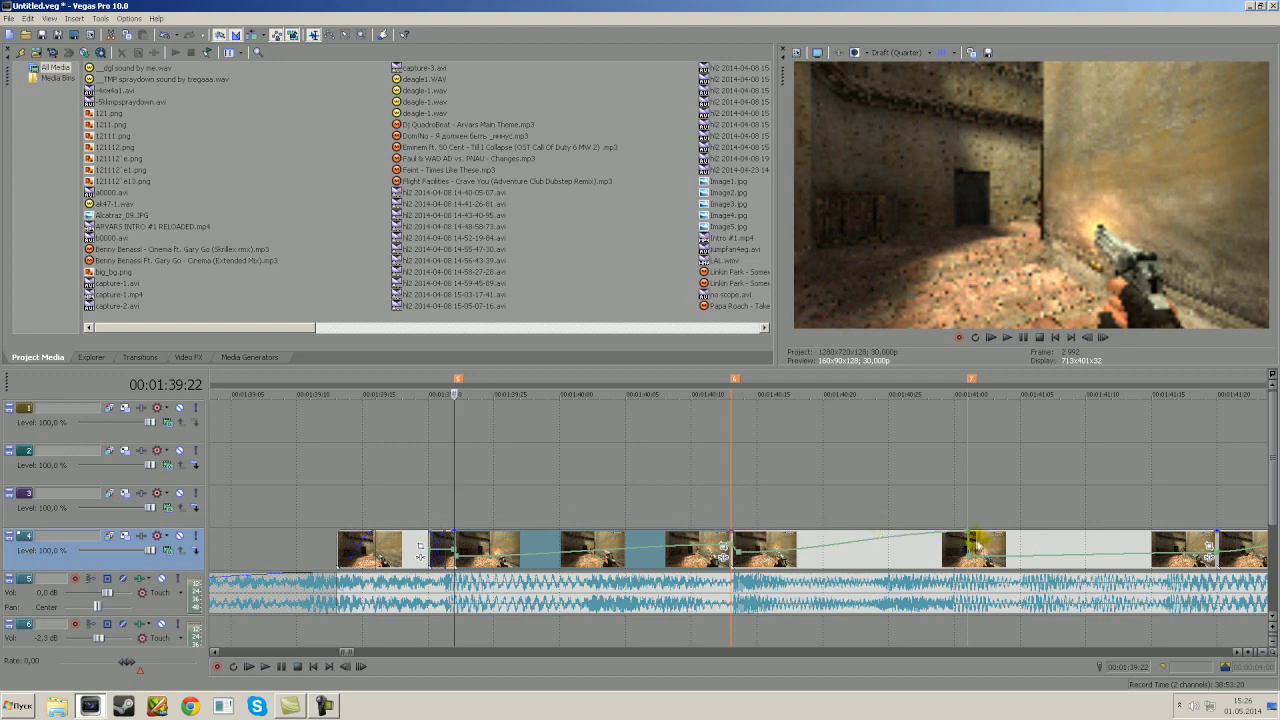
{"action": "left_click", "coordinate": [968, 545]}
{"action": "scroll", "coordinate": [976, 545], "scroll_direction": "down", "scroll_amount": 2}
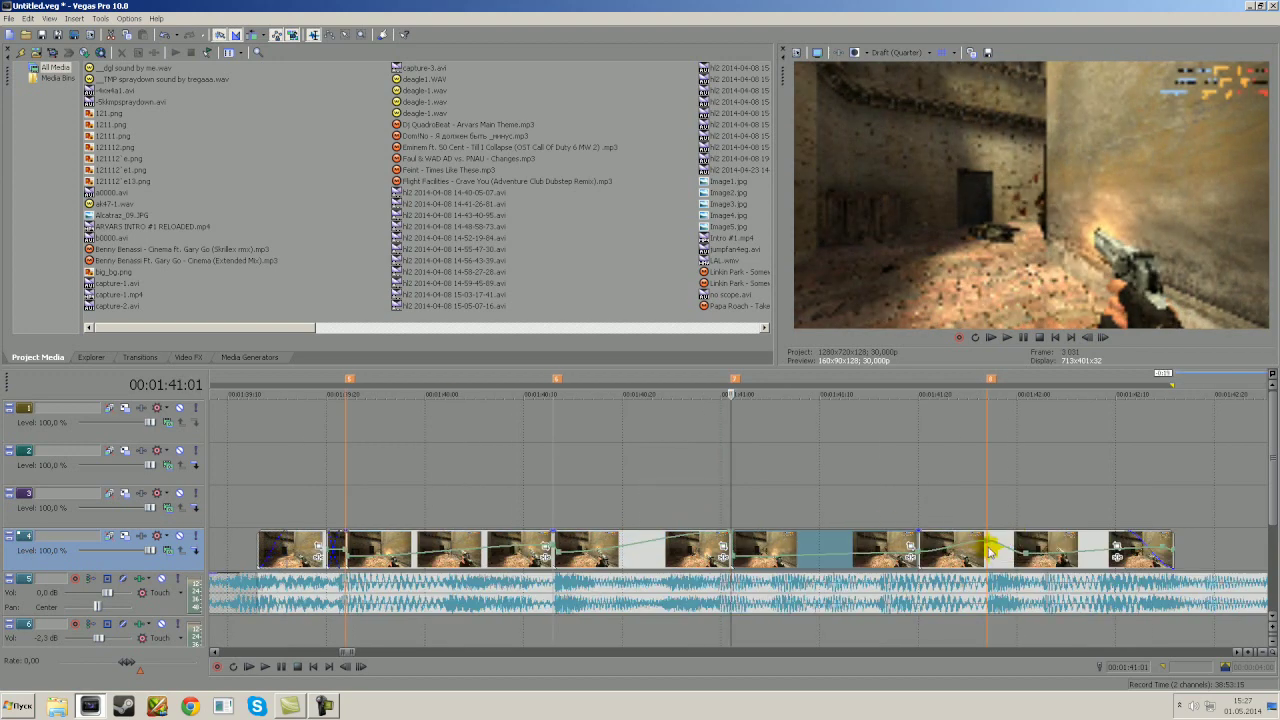
{"action": "left_click", "coordinate": [988, 551]}
{"action": "left_click", "coordinate": [988, 551]}
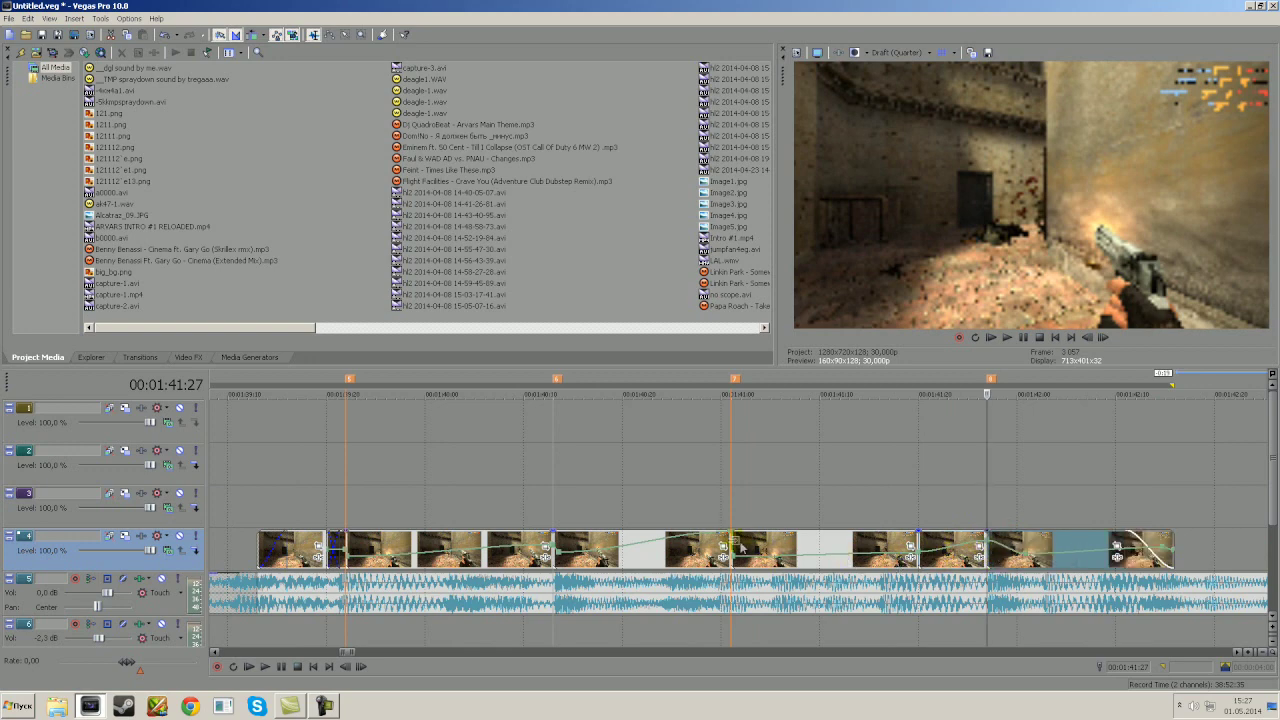
Step: Crop the clip starting at marker 5 evenly to about 1,809 × 1,017.5 in Pan/Crop and rotate the frame to 2.2°
{"action": "left_click", "coordinate": [354, 518]}
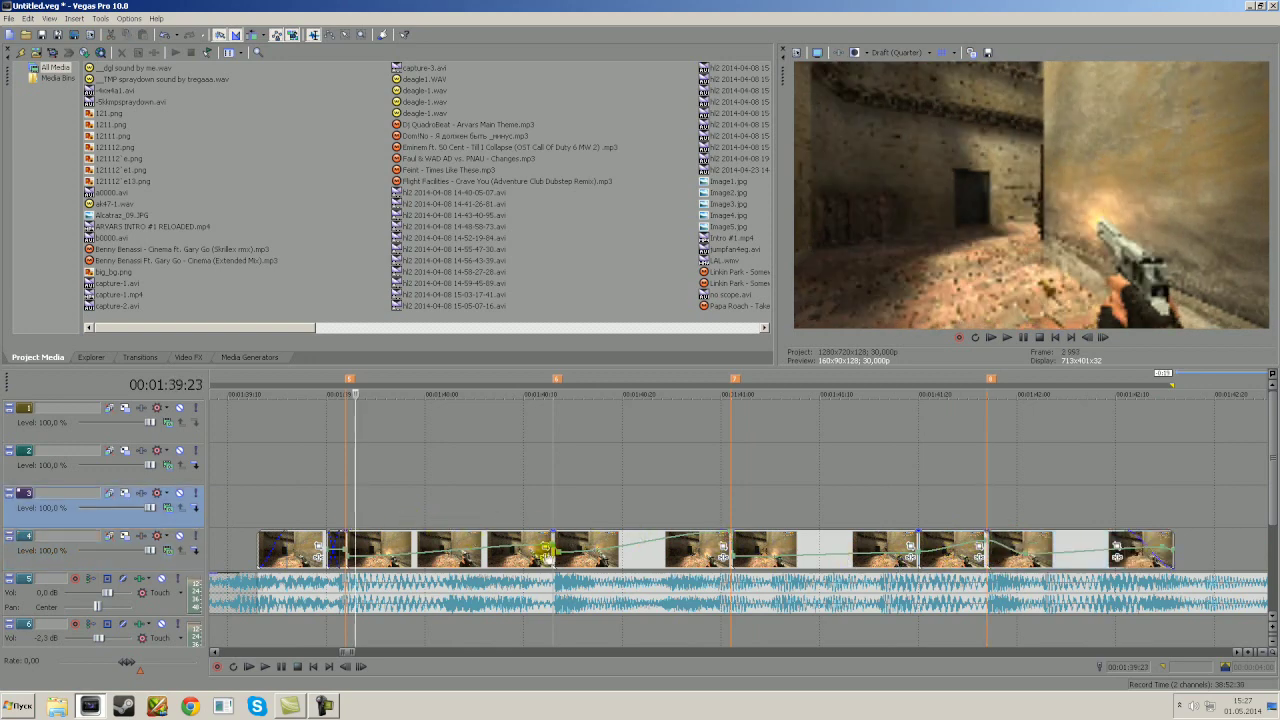
{"action": "left_click", "coordinate": [346, 504]}
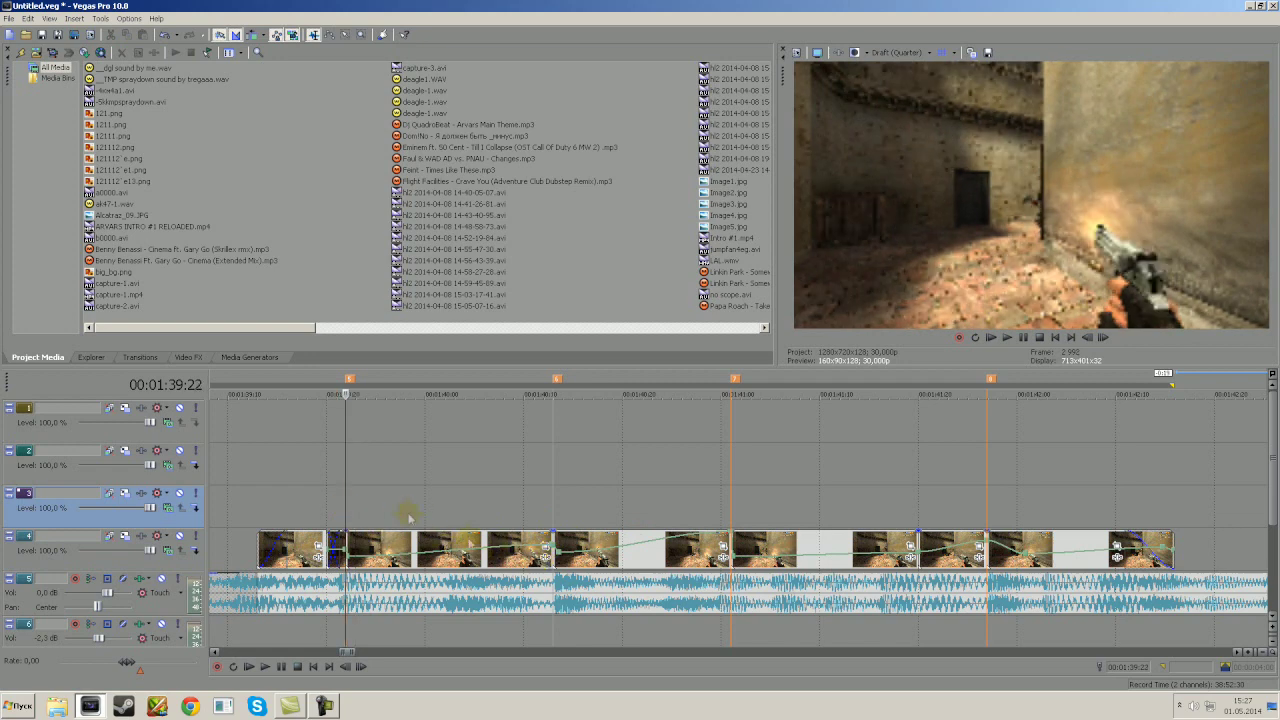
{"action": "left_click", "coordinate": [545, 553]}
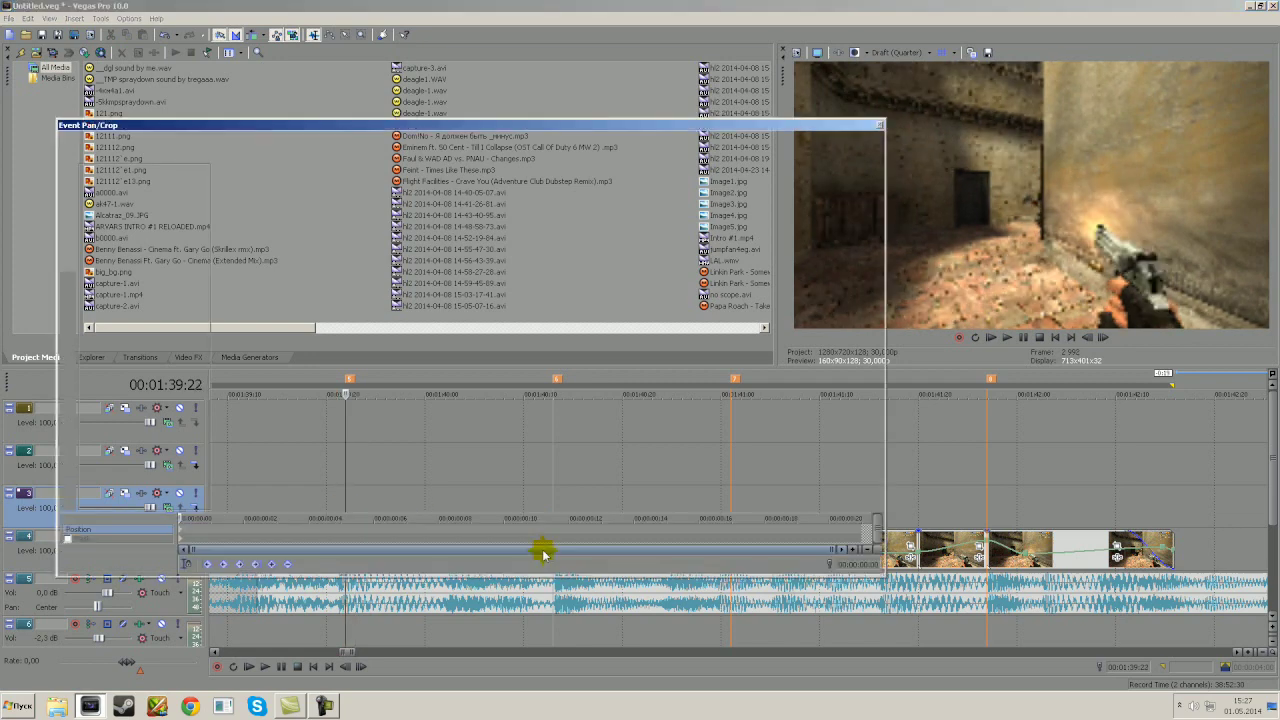
{"action": "scroll", "coordinate": [528, 466], "scroll_direction": "down", "scroll_amount": 3}
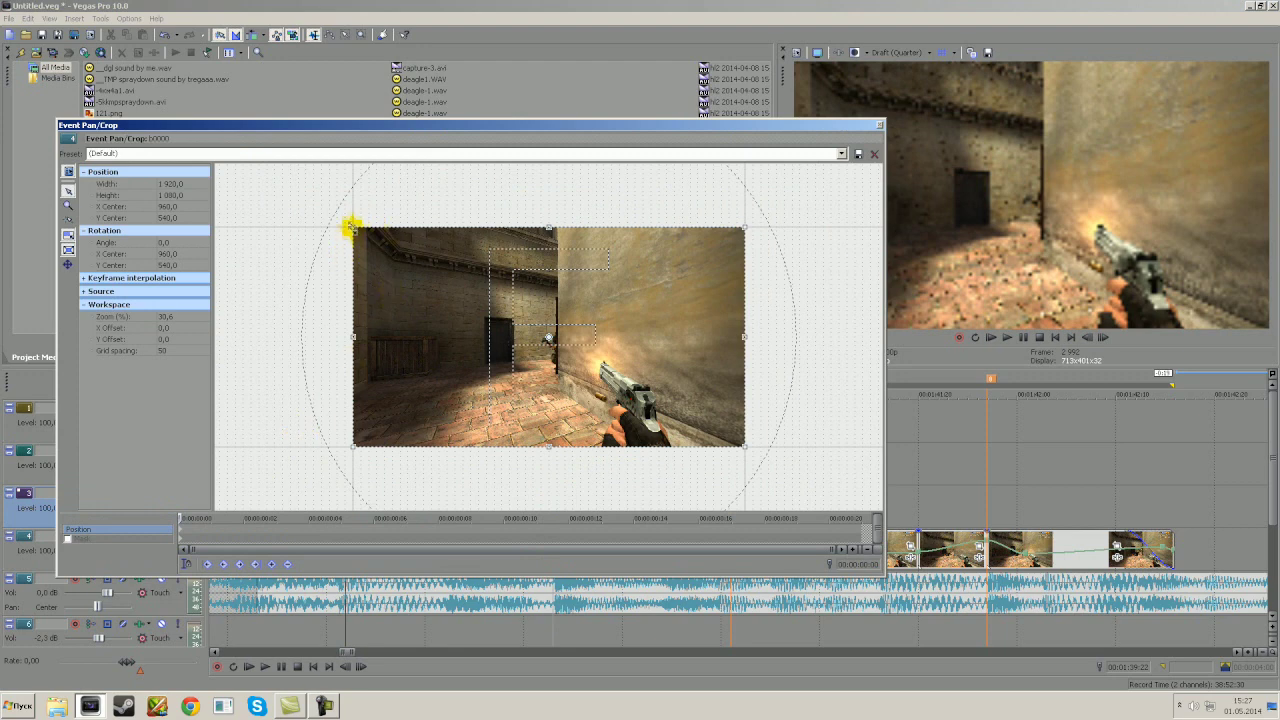
{"action": "left_click_drag", "start_coordinate": [352, 222], "coordinate": [380, 211]}
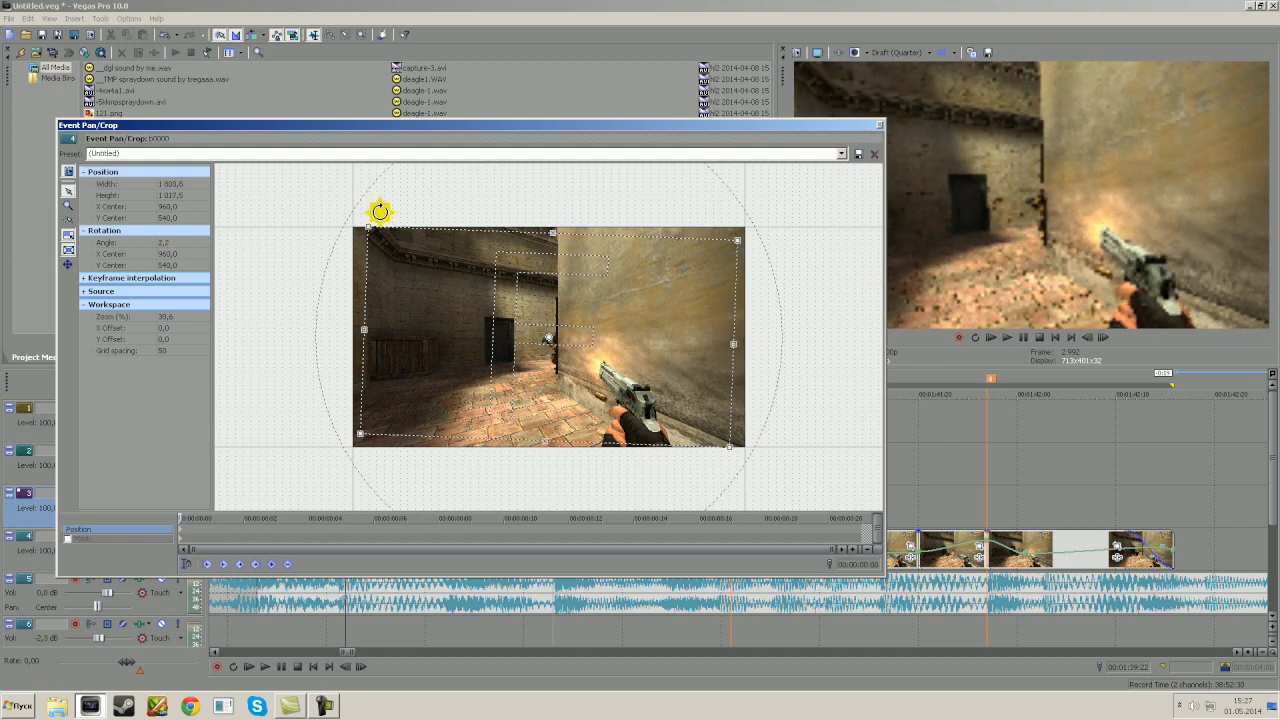
Step: Add a Pan/Crop keyframe at 00:00:00:21, the end of this clip, with the frame restored to its default, and close the settings
{"action": "left_click_drag", "start_coordinate": [180, 516], "coordinate": [857, 519]}
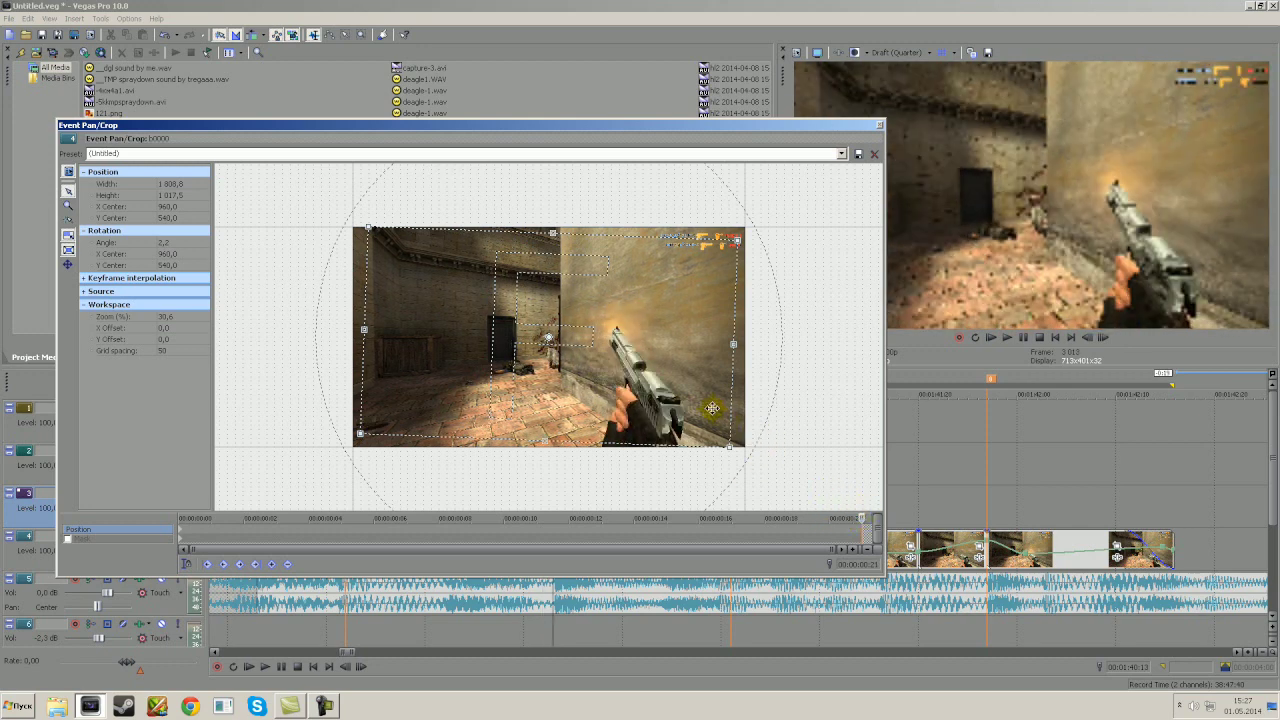
{"action": "right_click", "coordinate": [712, 408]}
{"action": "left_click", "coordinate": [740, 422]}
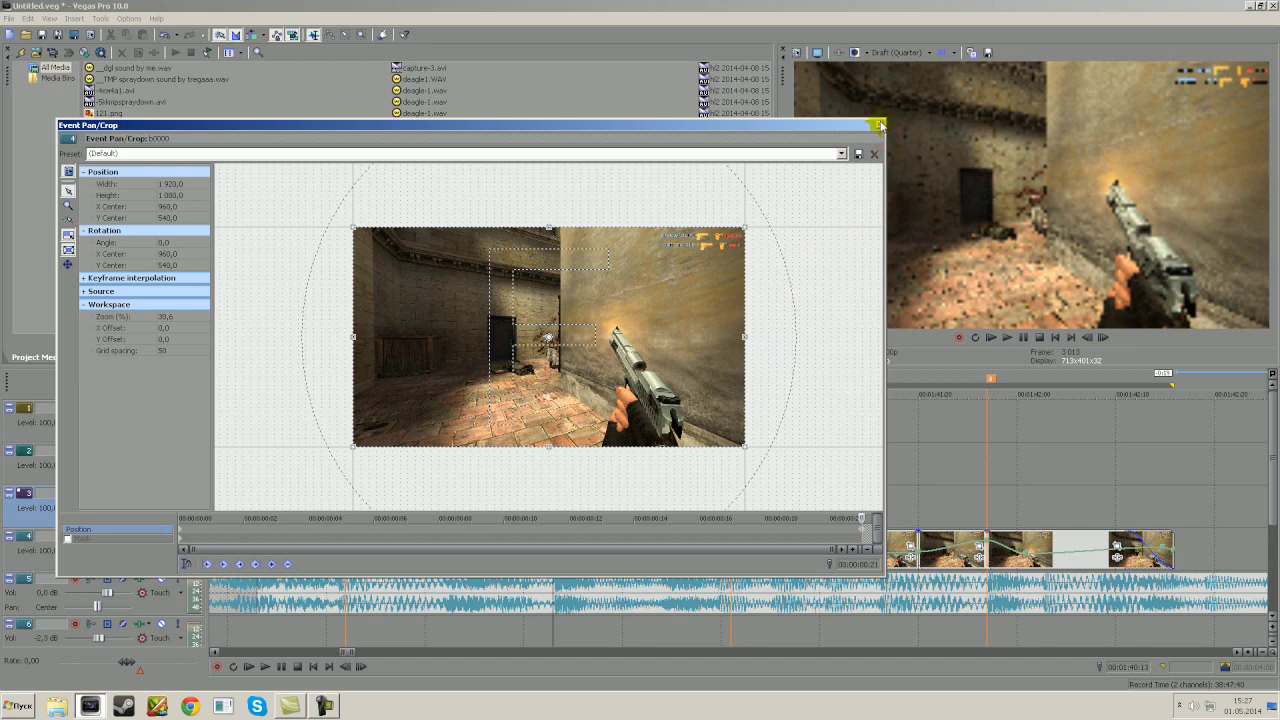
{"action": "left_click", "coordinate": [880, 125]}
Step: Scrub through the first edited clip, and in Pan/Crop shrink the marker 6 clip's frame to a height of about 995.5, rotated to -2.8°
{"action": "left_click", "coordinate": [330, 513]}
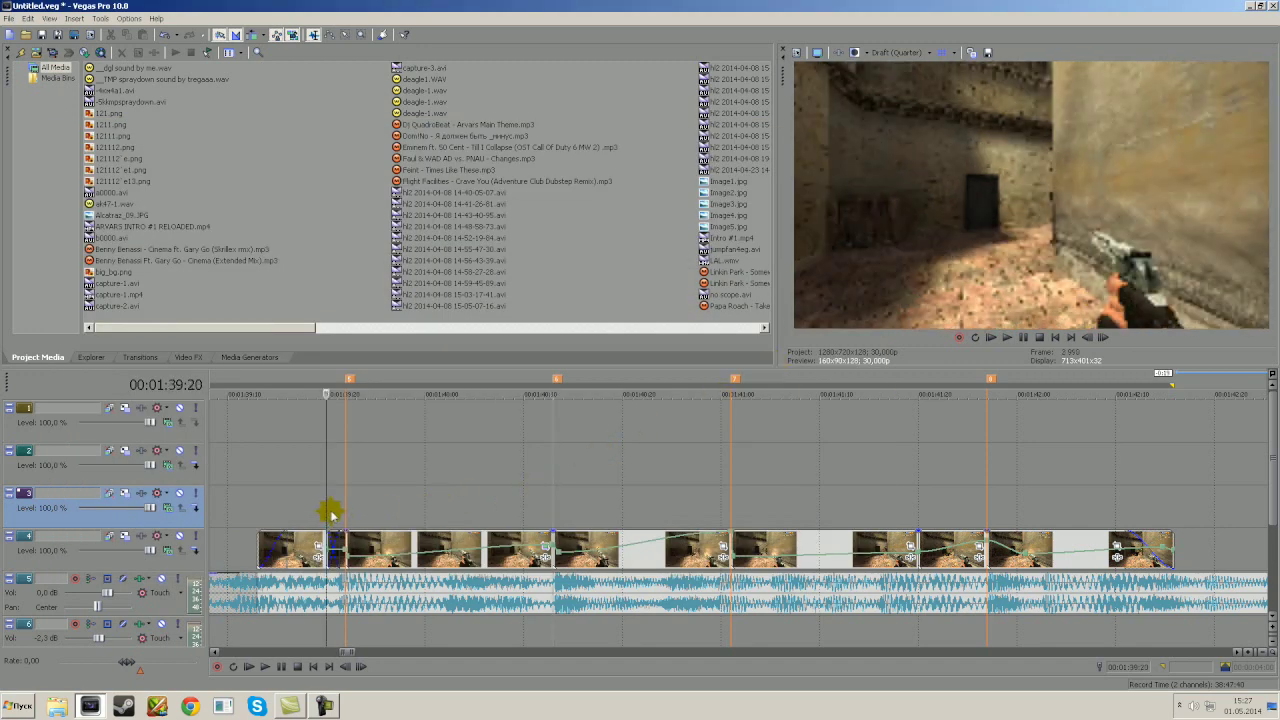
{"action": "left_click_drag", "start_coordinate": [330, 513], "coordinate": [554, 523]}
{"action": "left_click", "coordinate": [717, 546]}
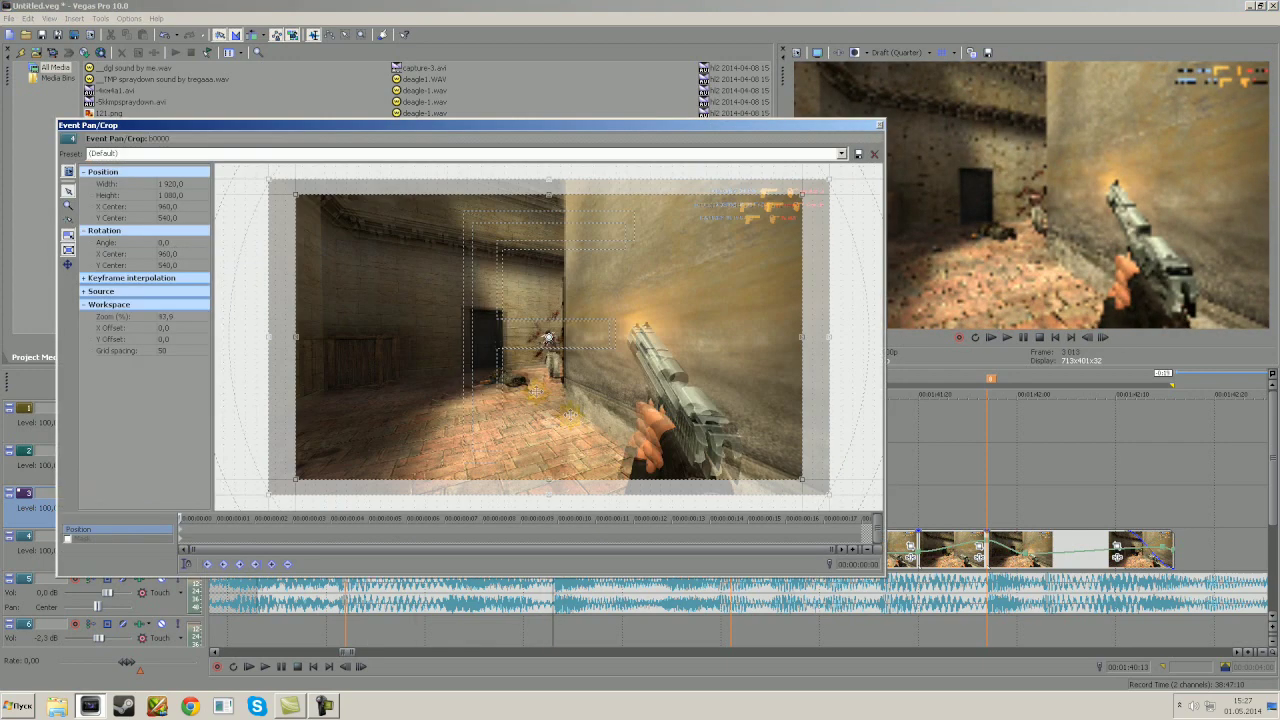
{"action": "scroll", "coordinate": [394, 404], "scroll_direction": "down", "scroll_amount": 5}
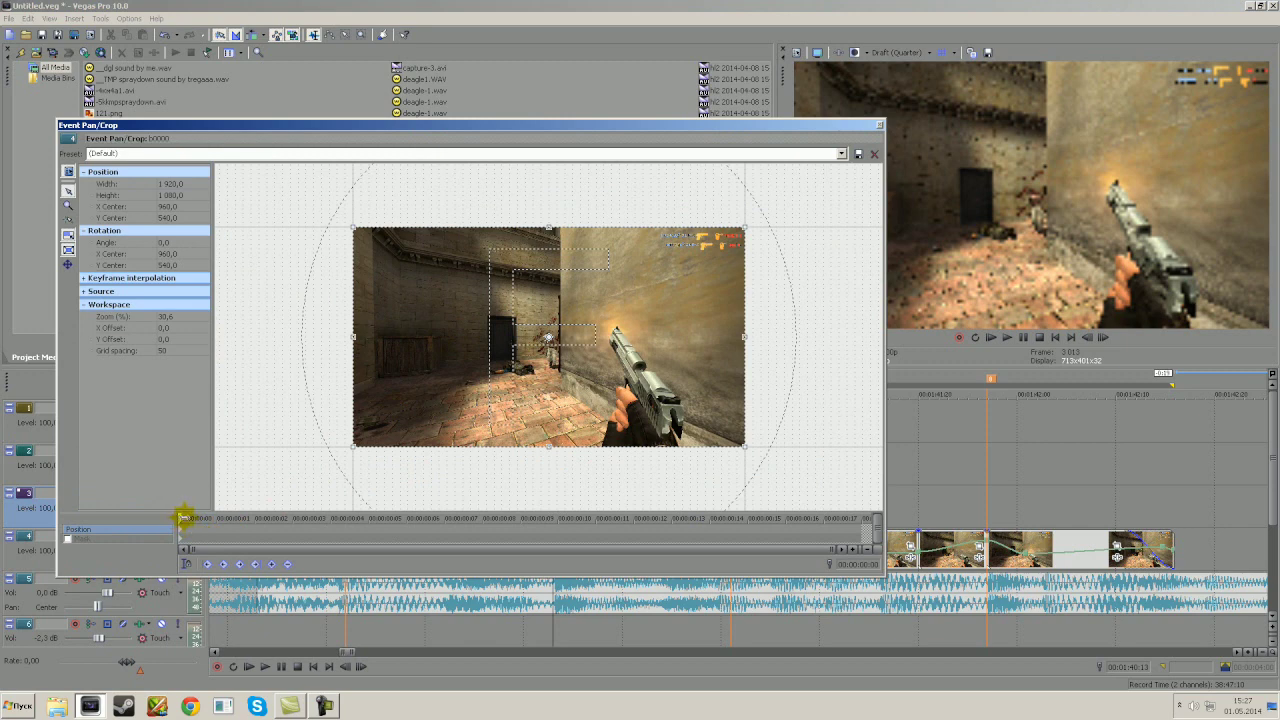
{"action": "left_click_drag", "start_coordinate": [352, 228], "coordinate": [366, 236]}
{"action": "left_click_drag", "start_coordinate": [507, 202], "coordinate": [504, 202]}
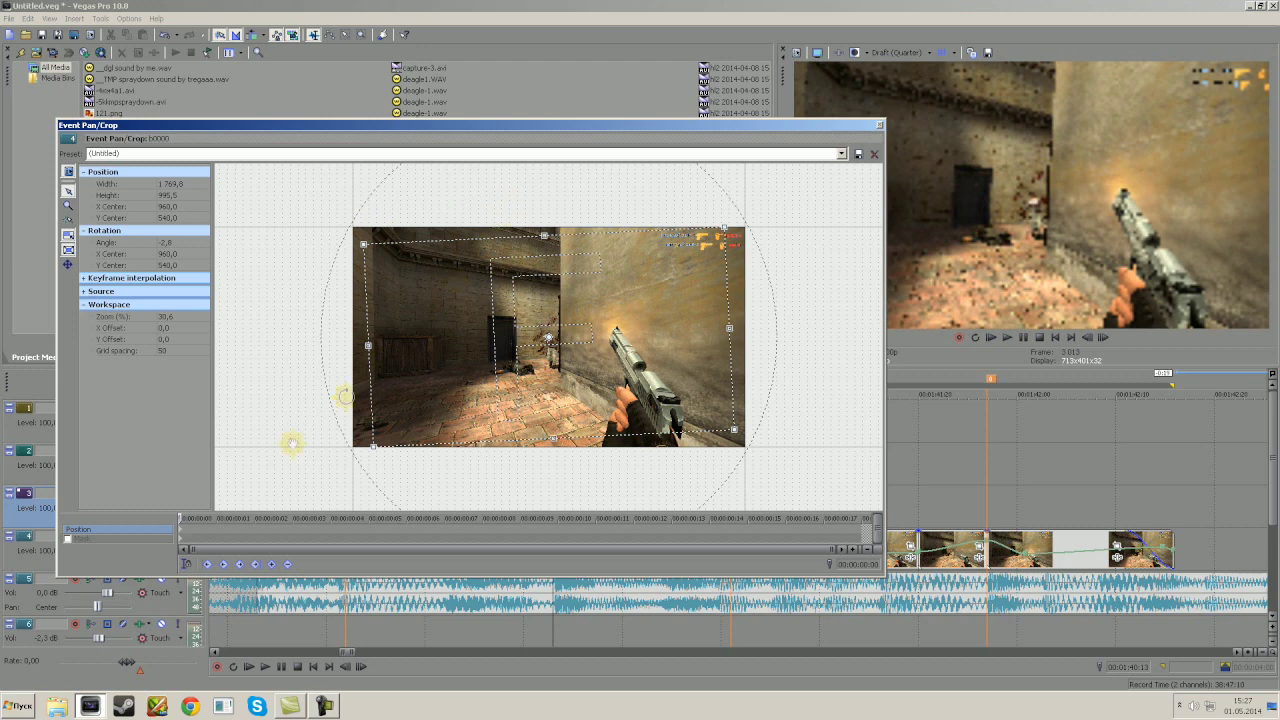
Step: Restore the default frame at 00:00:00:18, near the end of the marker 6 clip, and close its Pan/Crop settings
{"action": "left_click_drag", "start_coordinate": [189, 519], "coordinate": [852, 518]}
{"action": "right_click", "coordinate": [616, 334]}
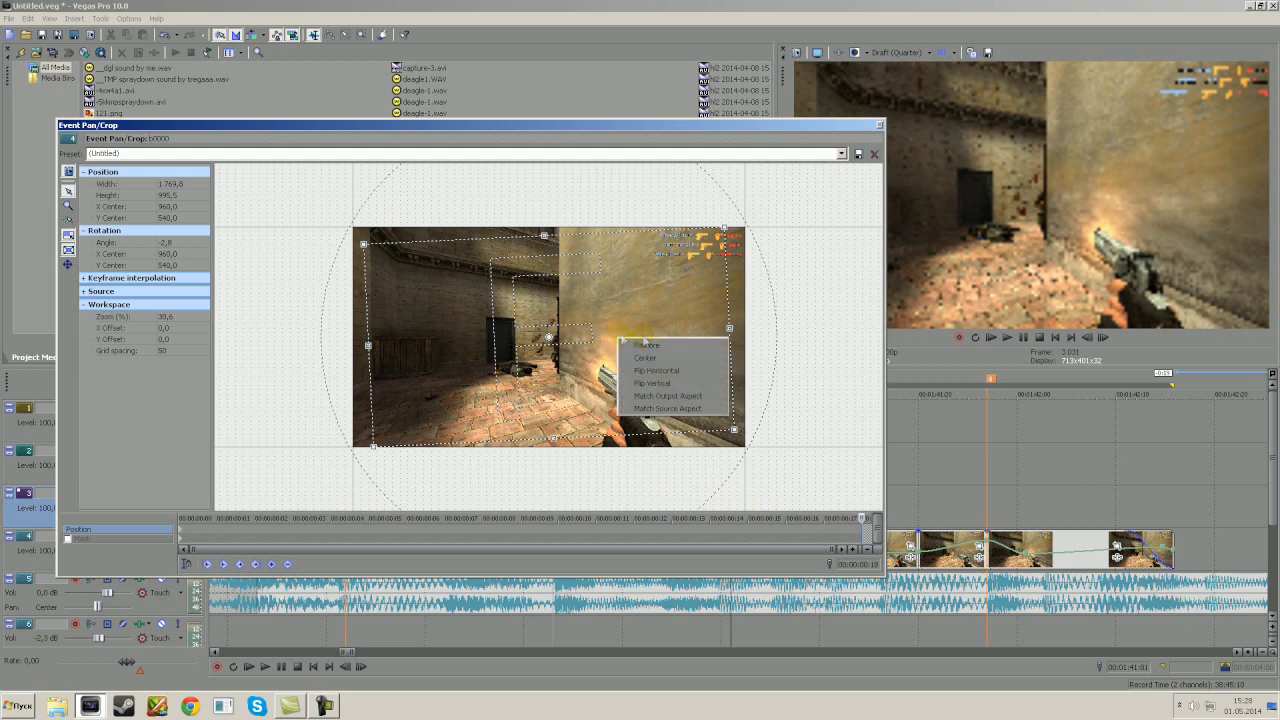
{"action": "left_click", "coordinate": [649, 345]}
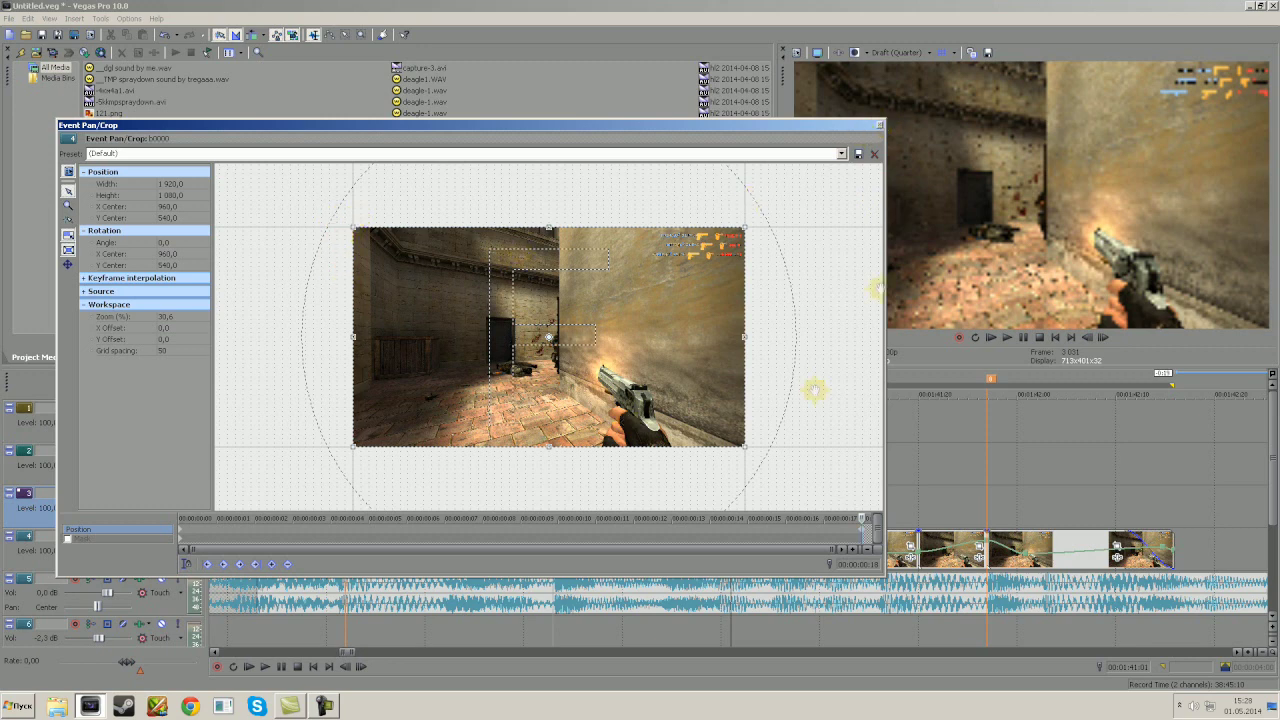
{"action": "left_click", "coordinate": [879, 125]}
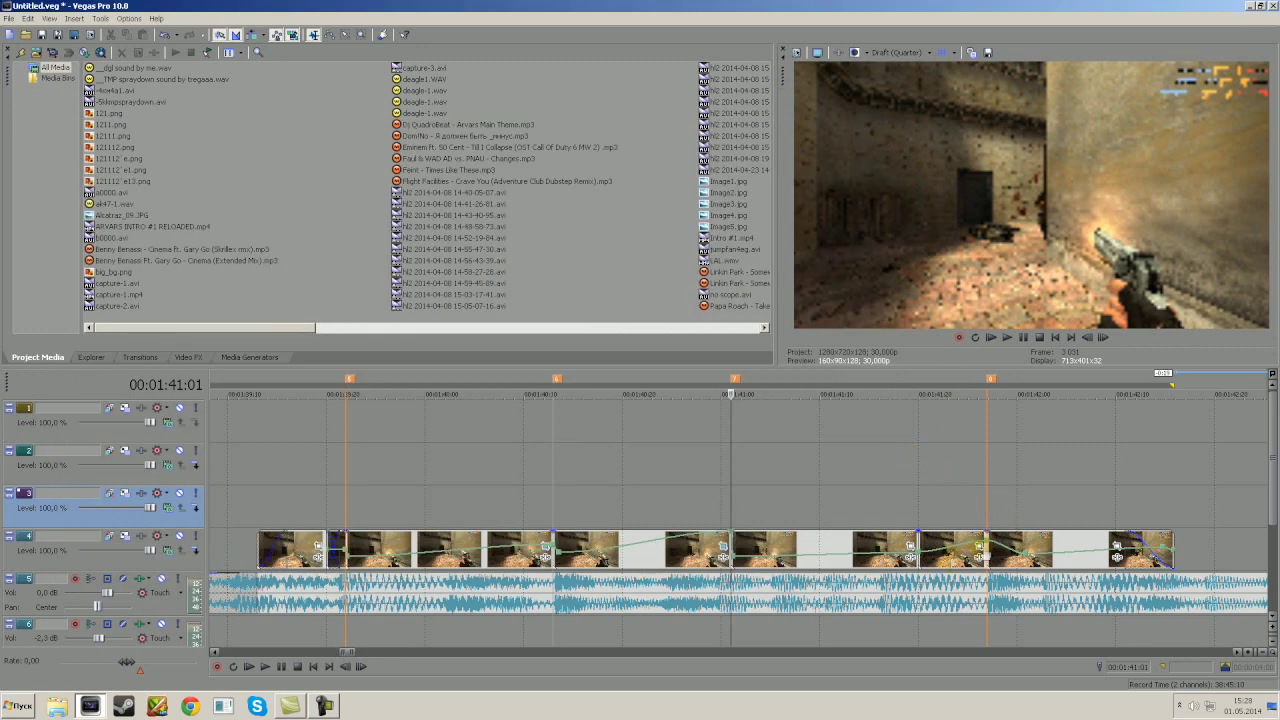
Step: In Pan/Crop, shrink the frame of the clip starting at marker 7 to about 1,821.5 × 1,024.6 and rotate it to 1.7°
{"action": "scroll", "coordinate": [910, 545], "scroll_direction": "up", "scroll_amount": 1}
{"action": "scroll", "coordinate": [937, 543], "scroll_direction": "up", "scroll_amount": 1}
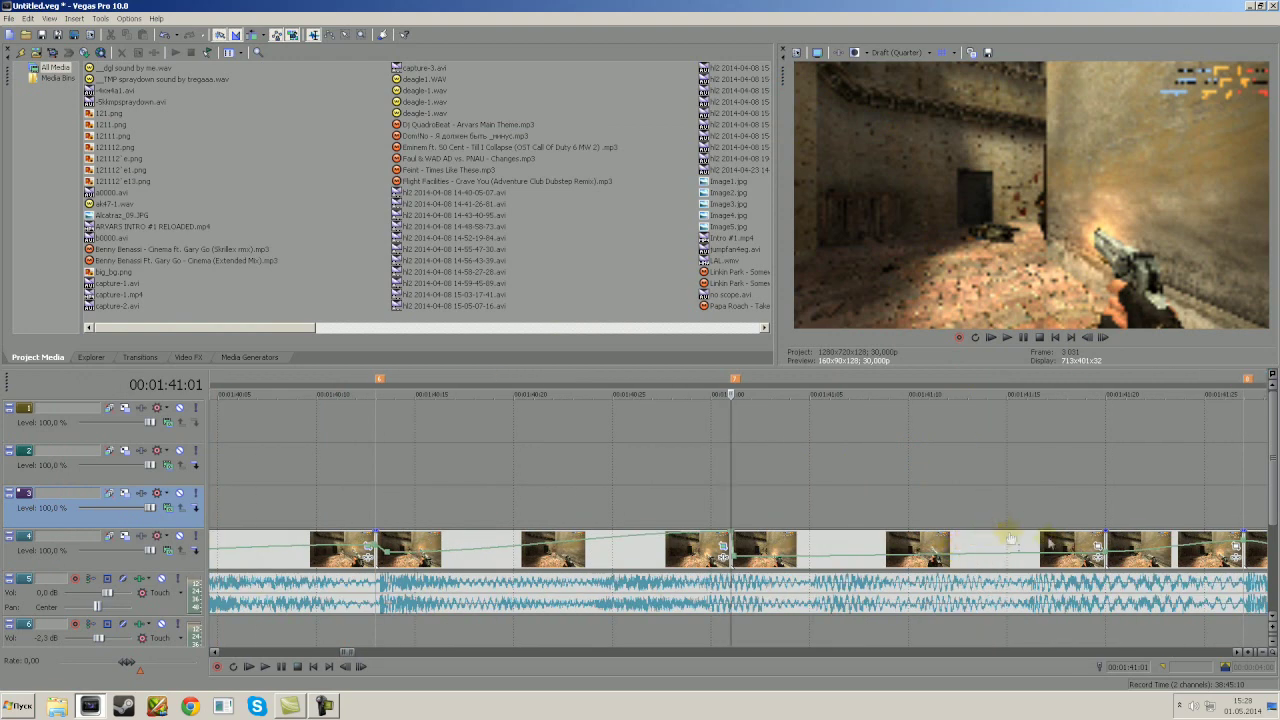
{"action": "left_click", "coordinate": [1100, 549]}
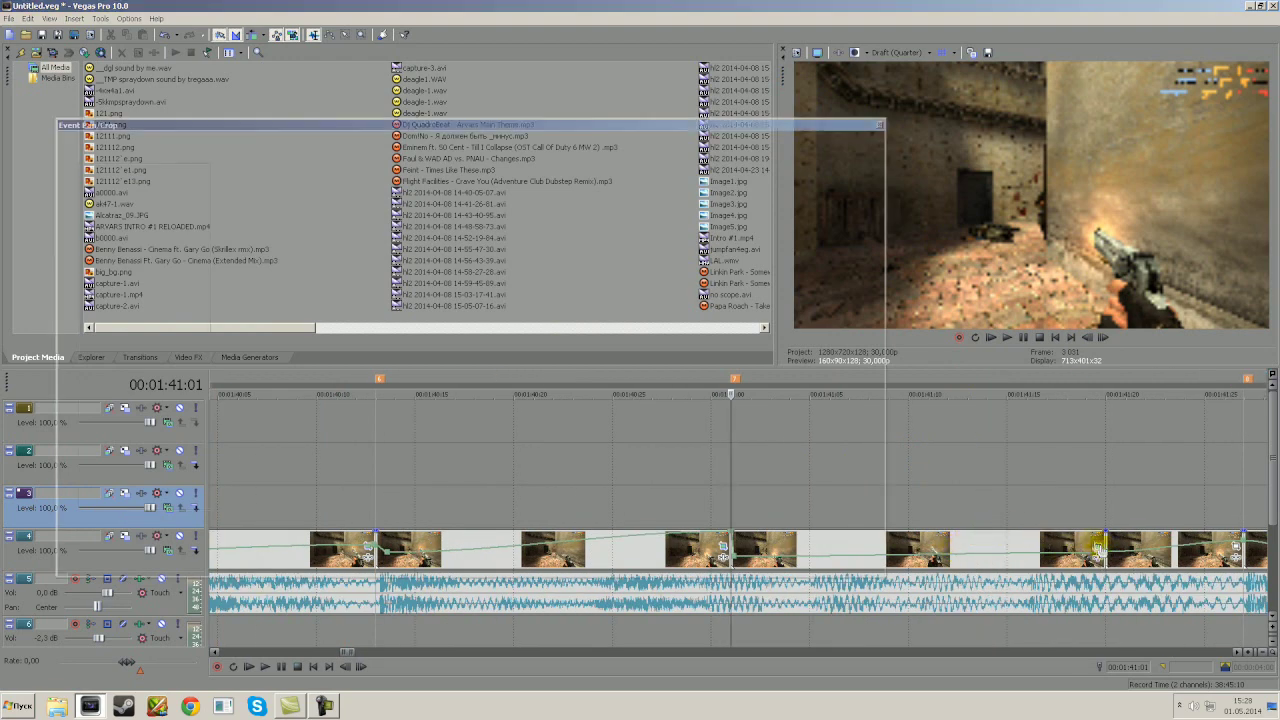
{"action": "scroll", "coordinate": [410, 283], "scroll_direction": "down", "scroll_amount": 1}
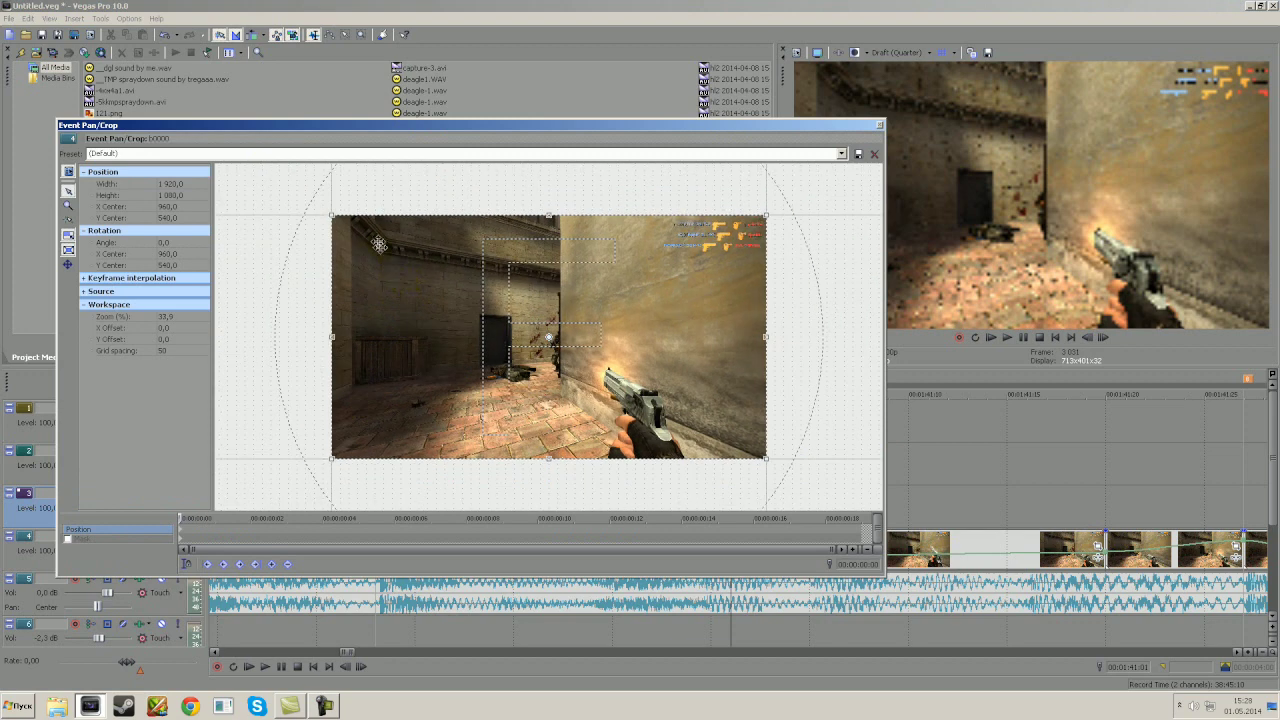
{"action": "left_click_drag", "start_coordinate": [333, 214], "coordinate": [377, 192]}
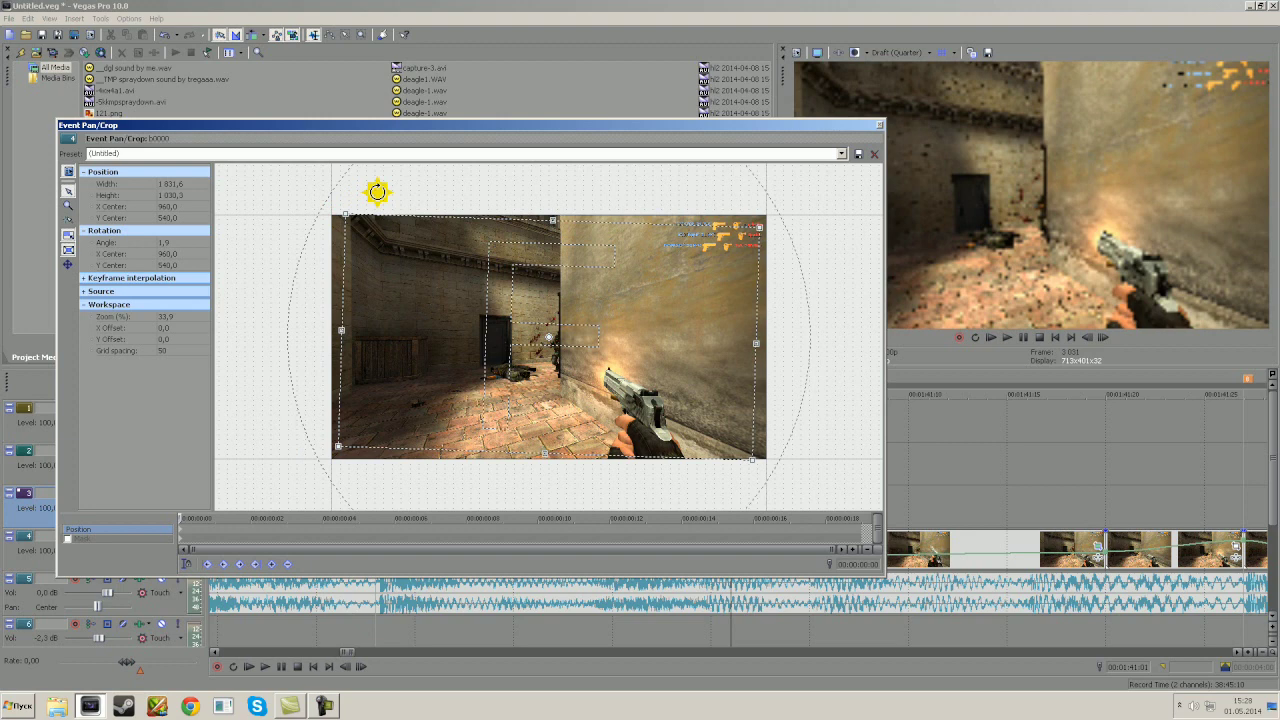
{"action": "left_click_drag", "start_coordinate": [355, 201], "coordinate": [356, 198]}
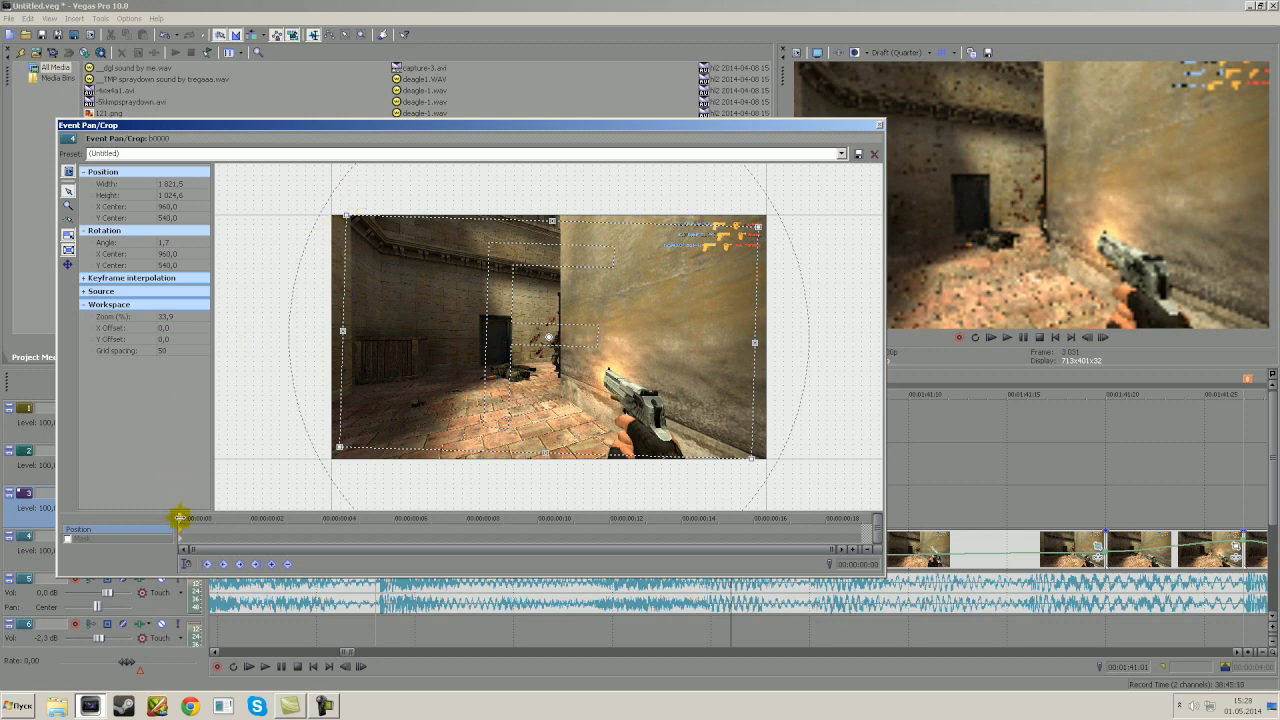
Step: Restore the default frame at the end of the marker 7 clip, at project time 00:01:41:20, and close its Pan/Crop settings
{"action": "left_click_drag", "start_coordinate": [179, 517], "coordinate": [858, 510]}
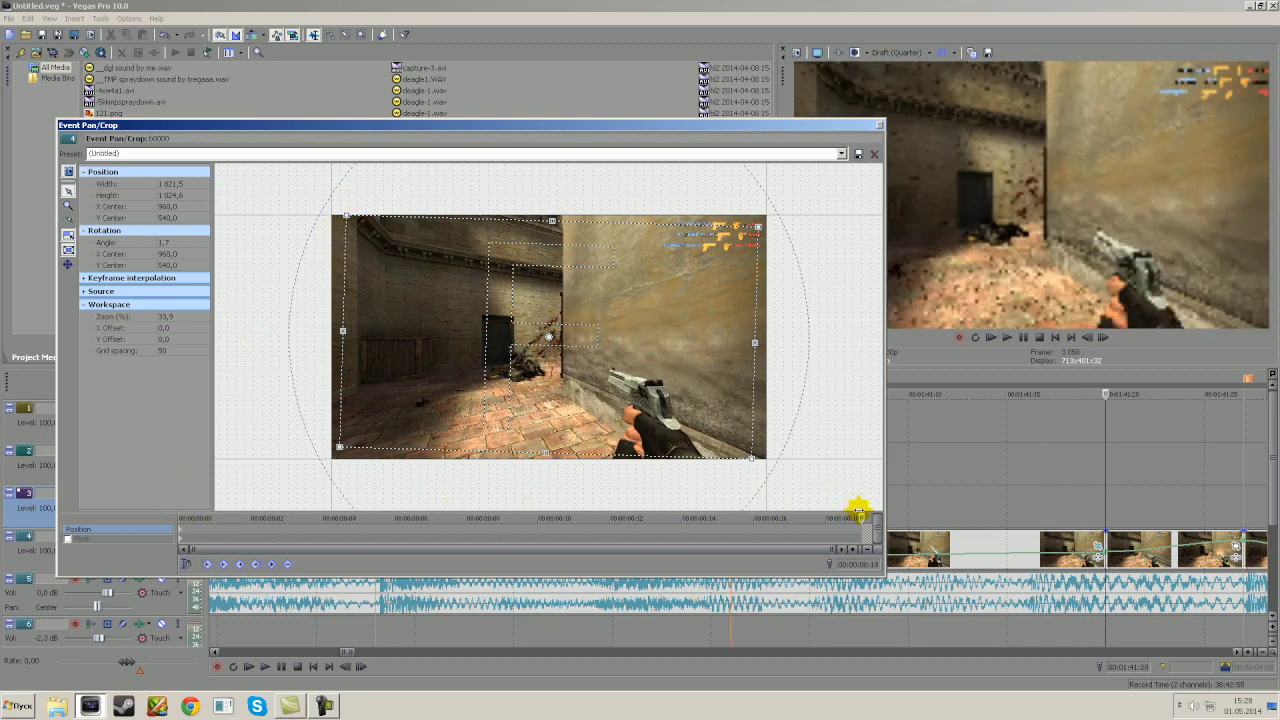
{"action": "right_click", "coordinate": [688, 350]}
{"action": "left_click", "coordinate": [703, 363]}
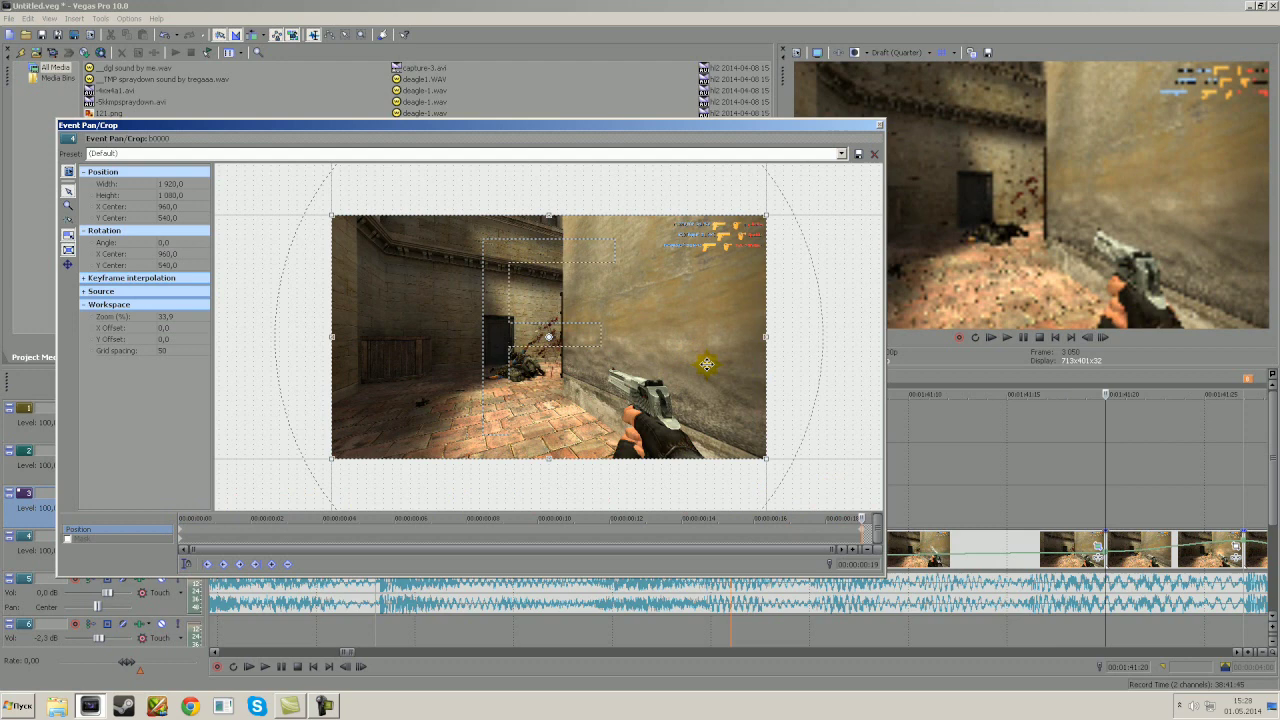
{"action": "left_click", "coordinate": [876, 126]}
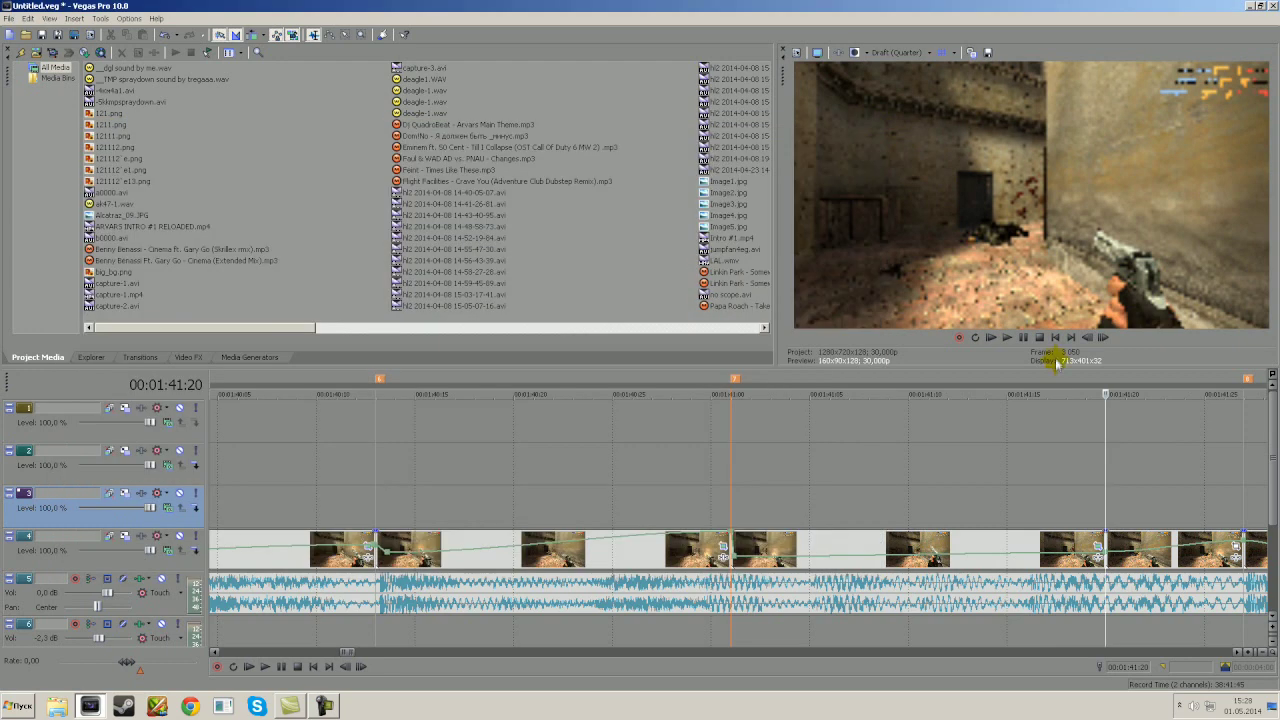
Step: In Pan/Crop, shrink the frame of the last clip, starting at marker 8, to about 1,797.8 × 1,011.3 and rotate it to -2.2°
{"action": "scroll", "coordinate": [997, 462], "scroll_direction": "down", "scroll_amount": 2}
{"action": "left_click", "coordinate": [823, 503]}
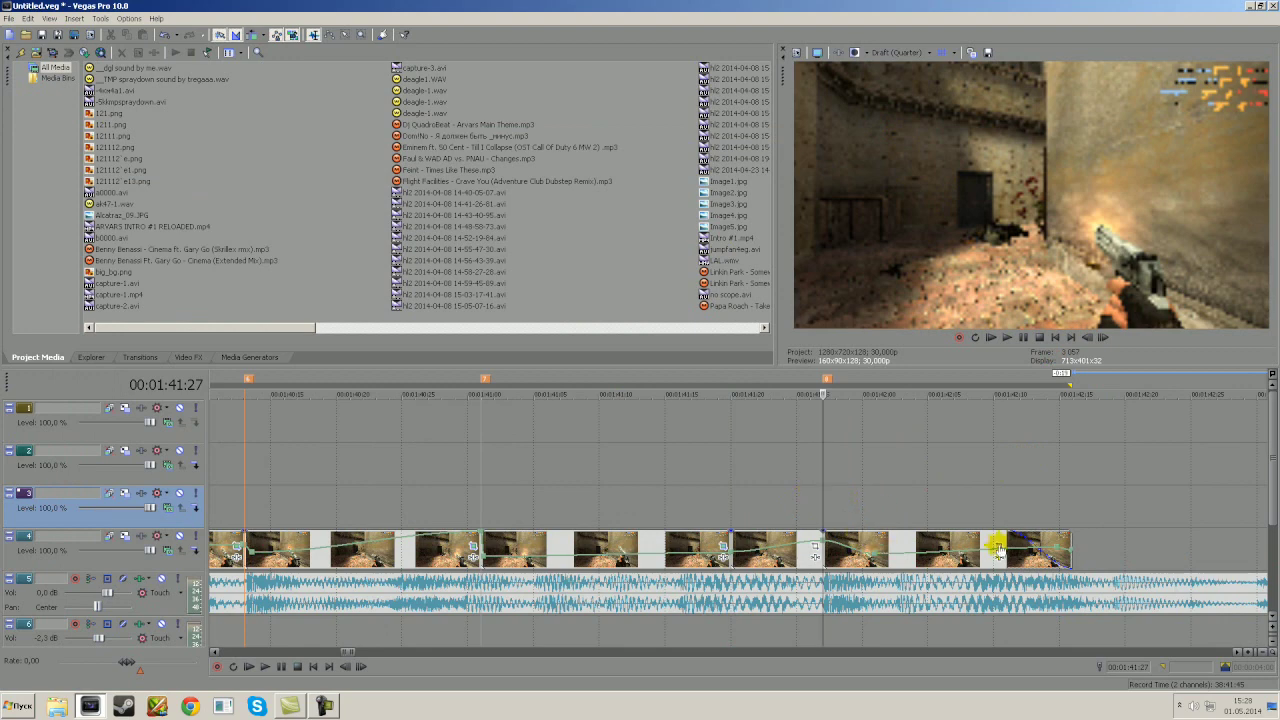
{"action": "left_click", "coordinate": [998, 548]}
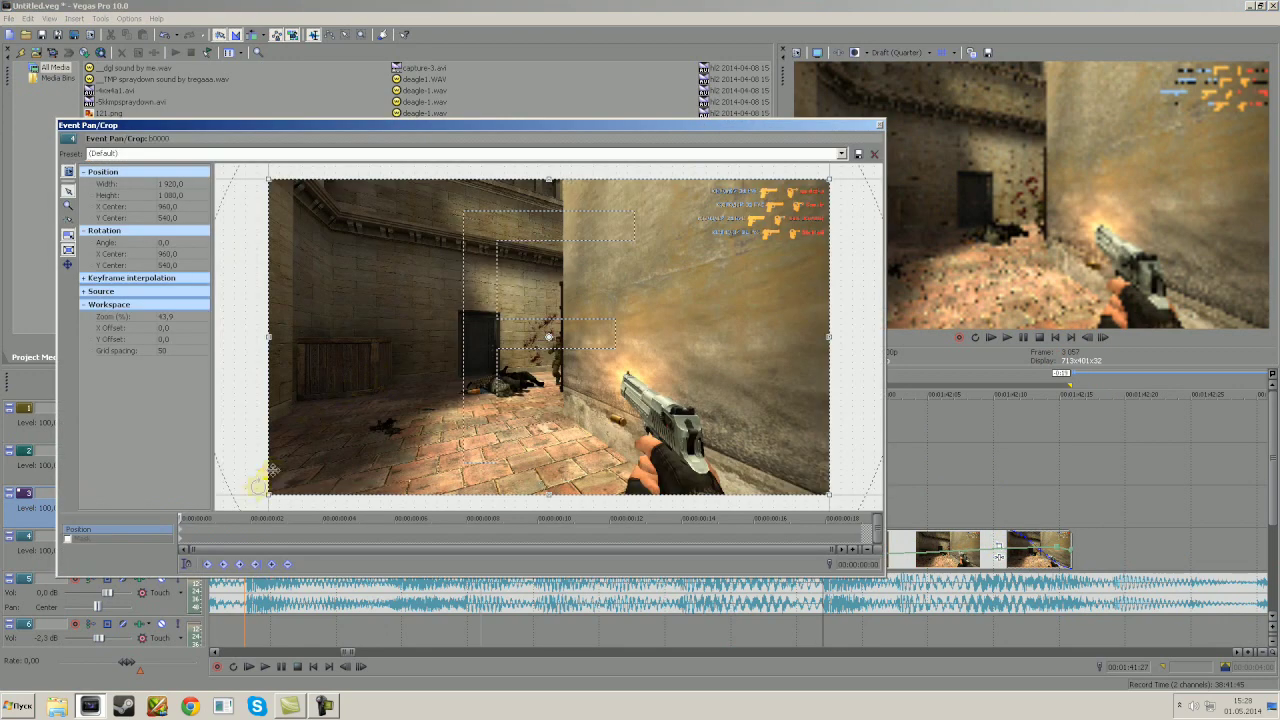
{"action": "scroll", "coordinate": [323, 201], "scroll_direction": "down", "scroll_amount": 2}
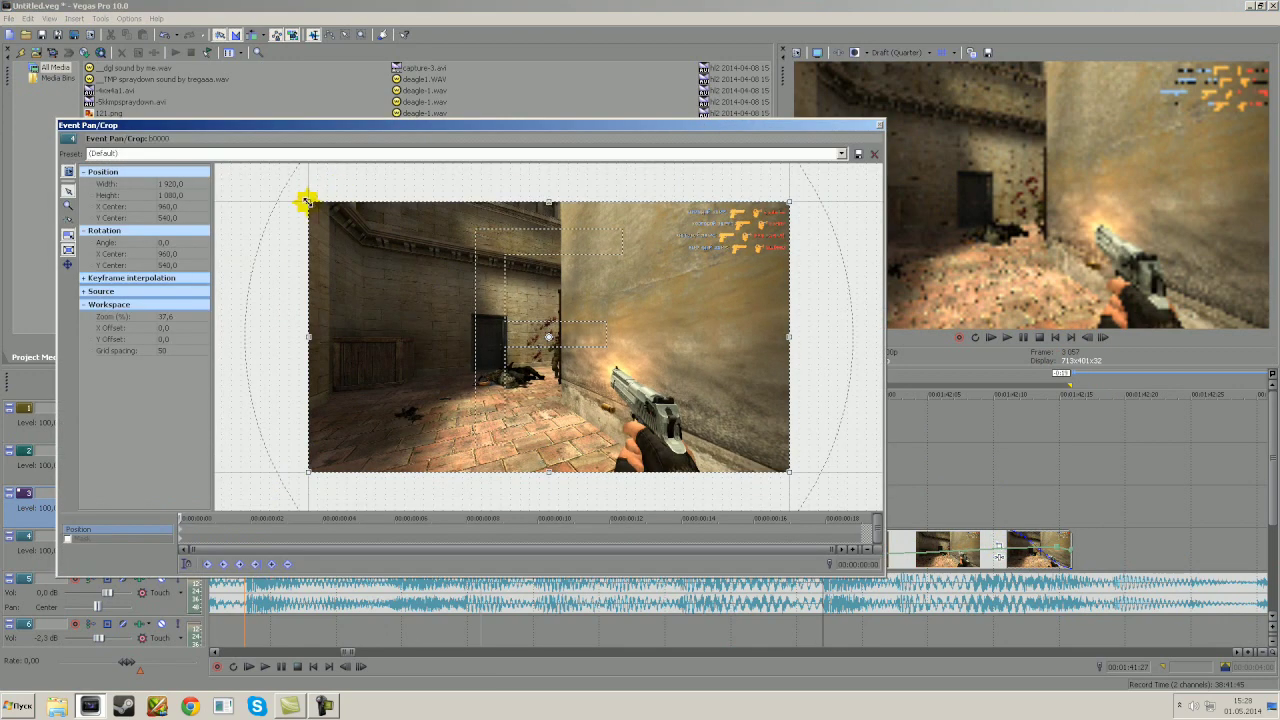
{"action": "left_click_drag", "start_coordinate": [307, 201], "coordinate": [321, 209]}
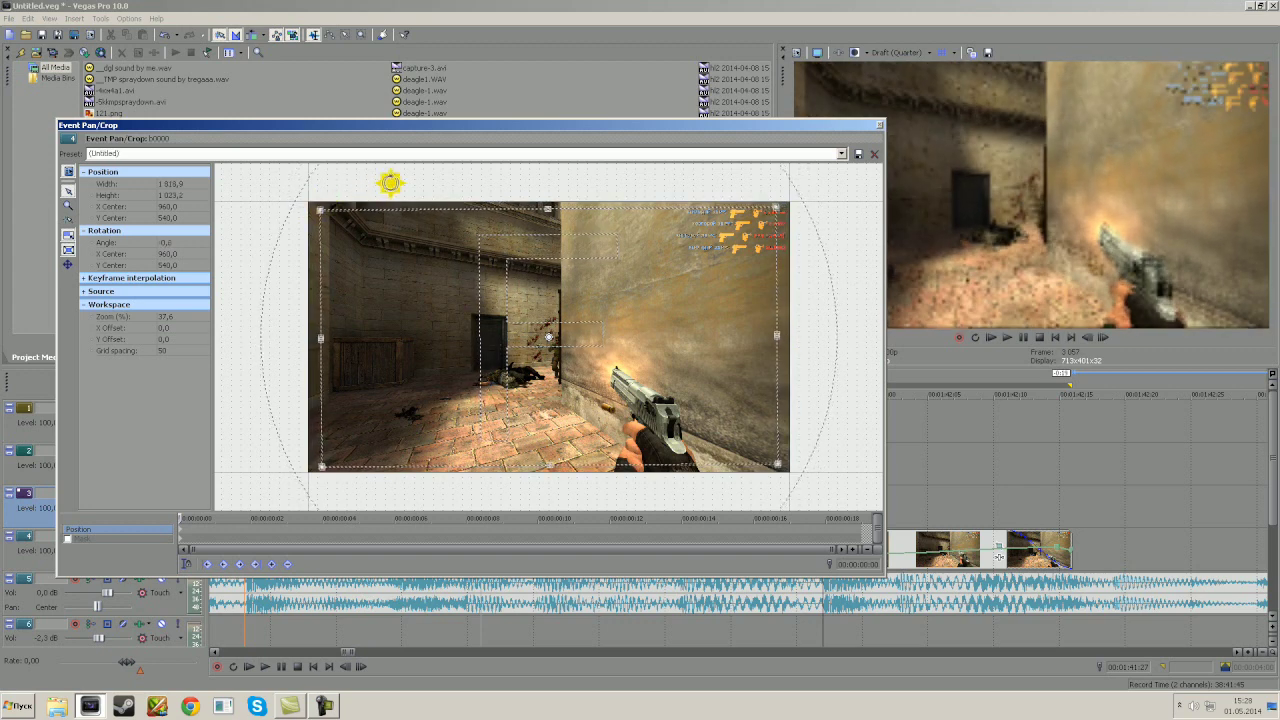
{"action": "left_click_drag", "start_coordinate": [386, 181], "coordinate": [386, 184]}
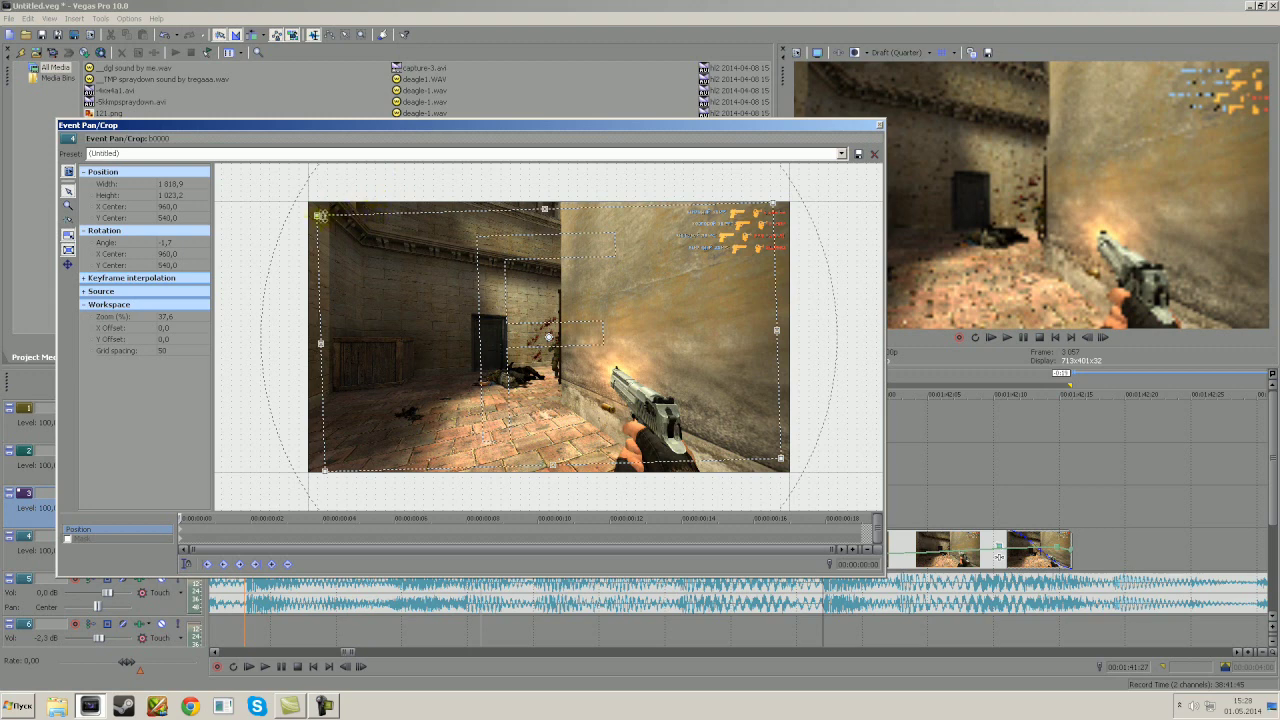
{"action": "left_click_drag", "start_coordinate": [320, 215], "coordinate": [344, 193]}
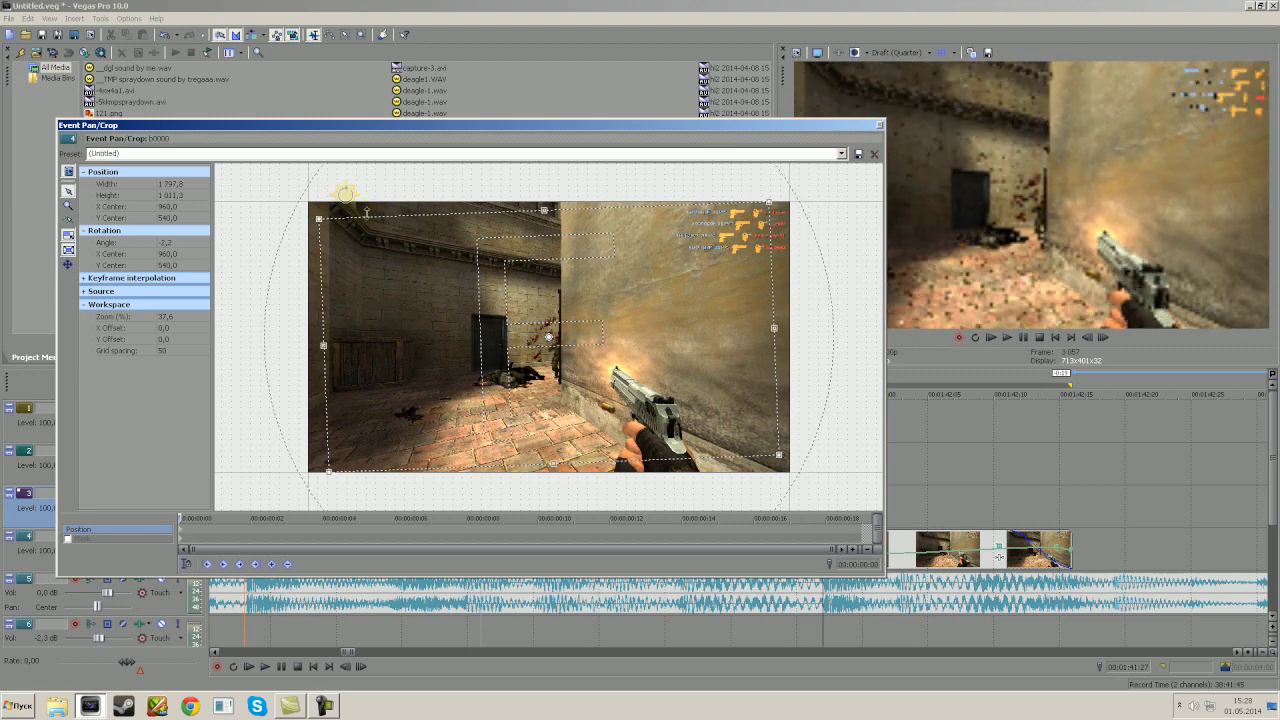
Step: Restore the default frame at 00:00:00:14 in the last clip and close its Pan/Crop settings
{"action": "left_click_drag", "start_coordinate": [183, 519], "coordinate": [674, 496]}
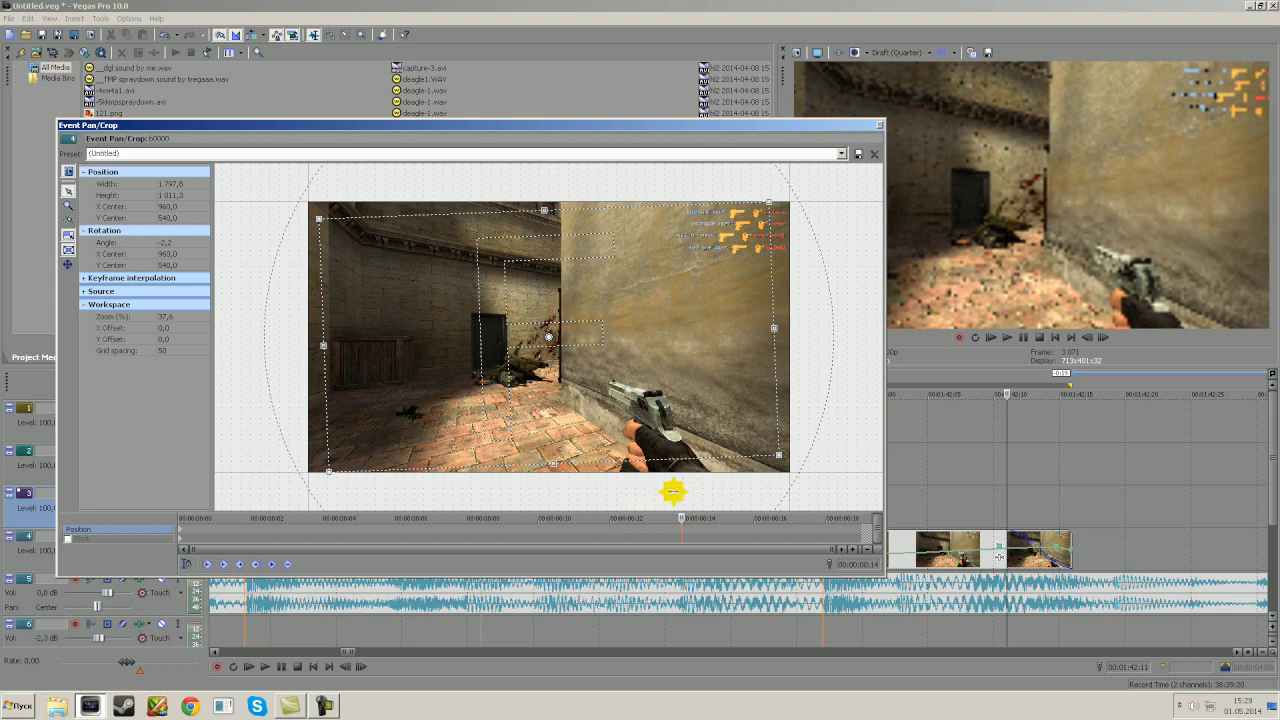
{"action": "right_click", "coordinate": [652, 401]}
{"action": "left_click", "coordinate": [690, 409]}
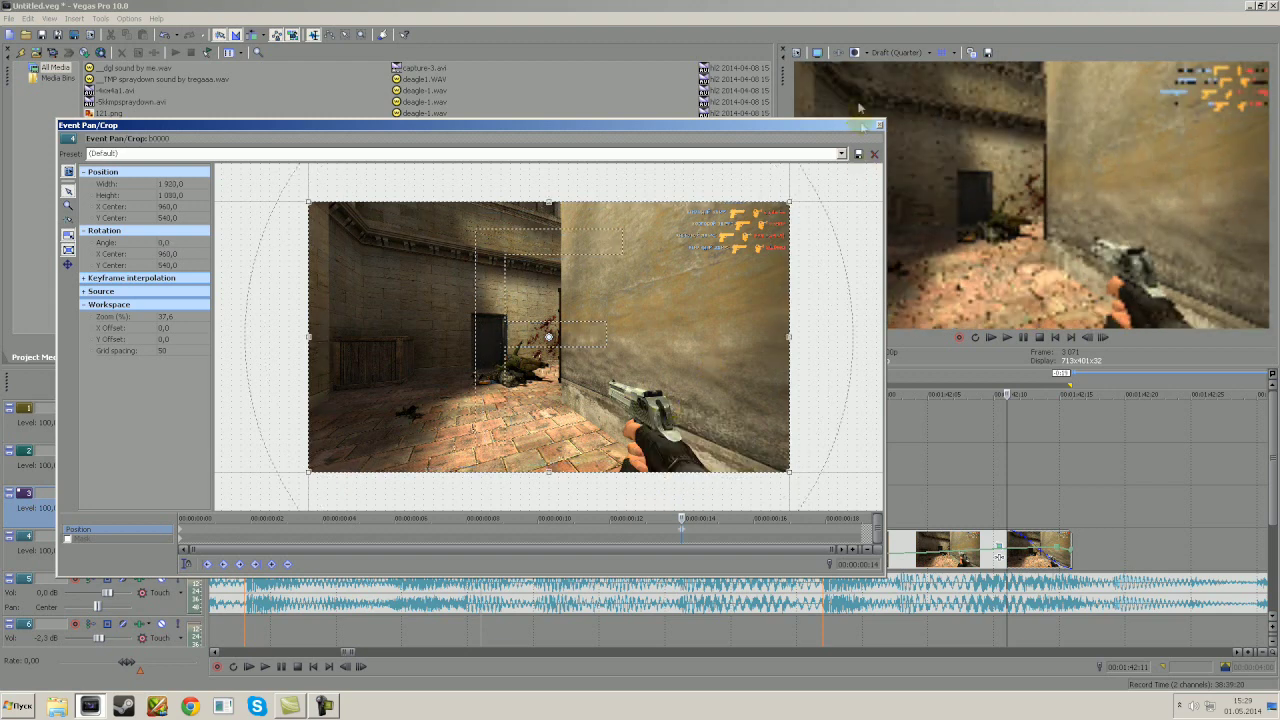
{"action": "left_click", "coordinate": [880, 126]}
Step: Select the range from the start of the music to the end of the last clip and play back the Pan/Crop shakes
{"action": "scroll", "coordinate": [951, 437], "scroll_direction": "down", "scroll_amount": 6}
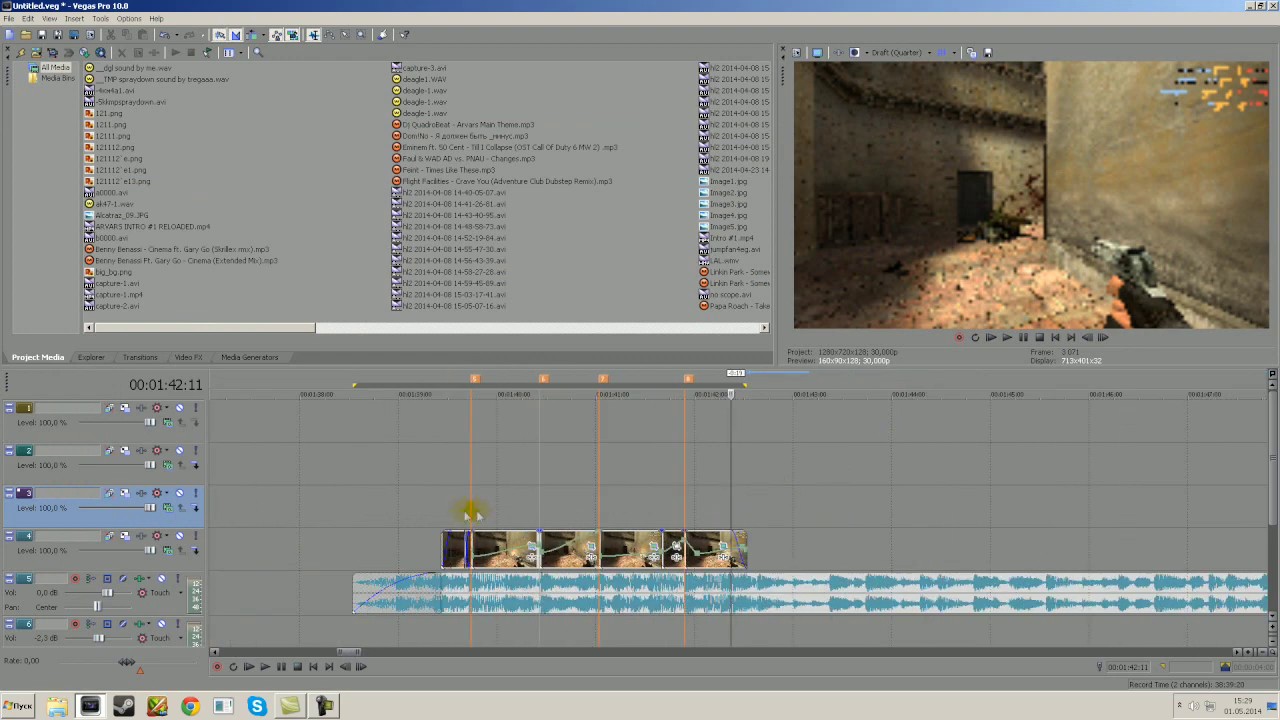
{"action": "left_click_drag", "start_coordinate": [443, 509], "coordinate": [478, 509]}
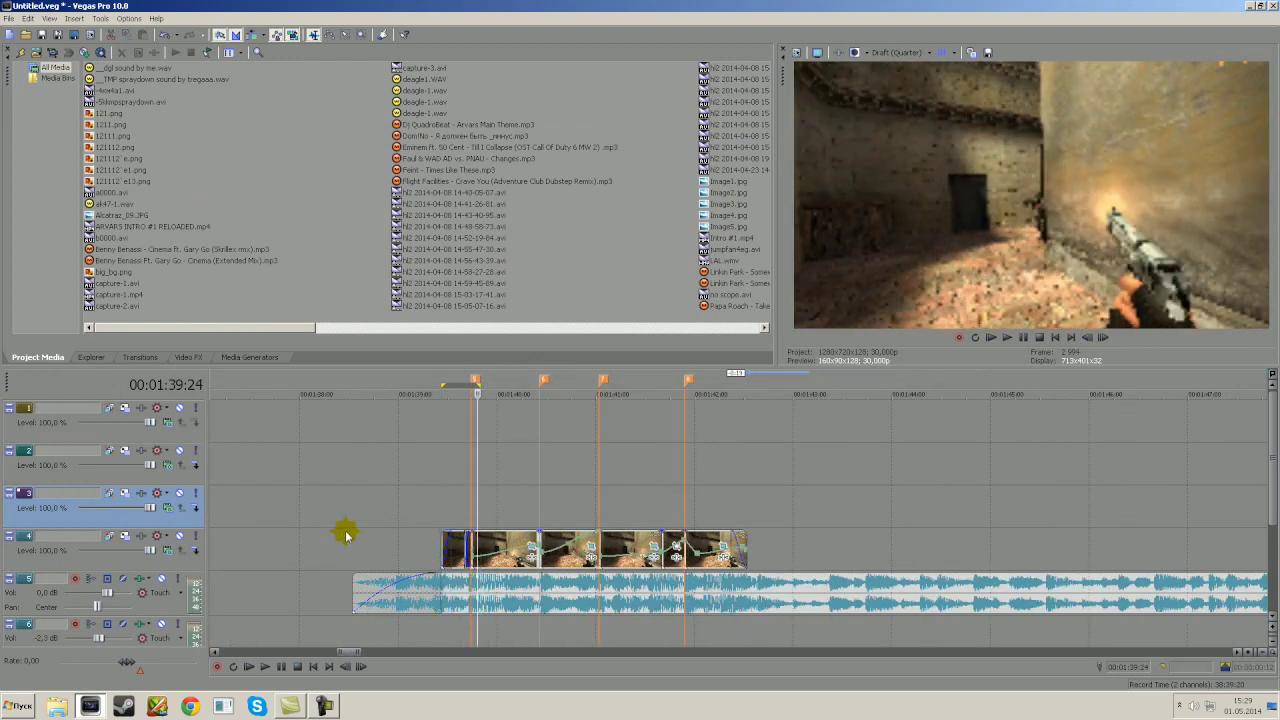
{"action": "left_click", "coordinate": [349, 528], "text": "shift"}
{"action": "left_click", "coordinate": [435, 514]}
{"action": "left_click_drag", "start_coordinate": [352, 528], "coordinate": [748, 513]}
{"action": "key", "text": "space"}
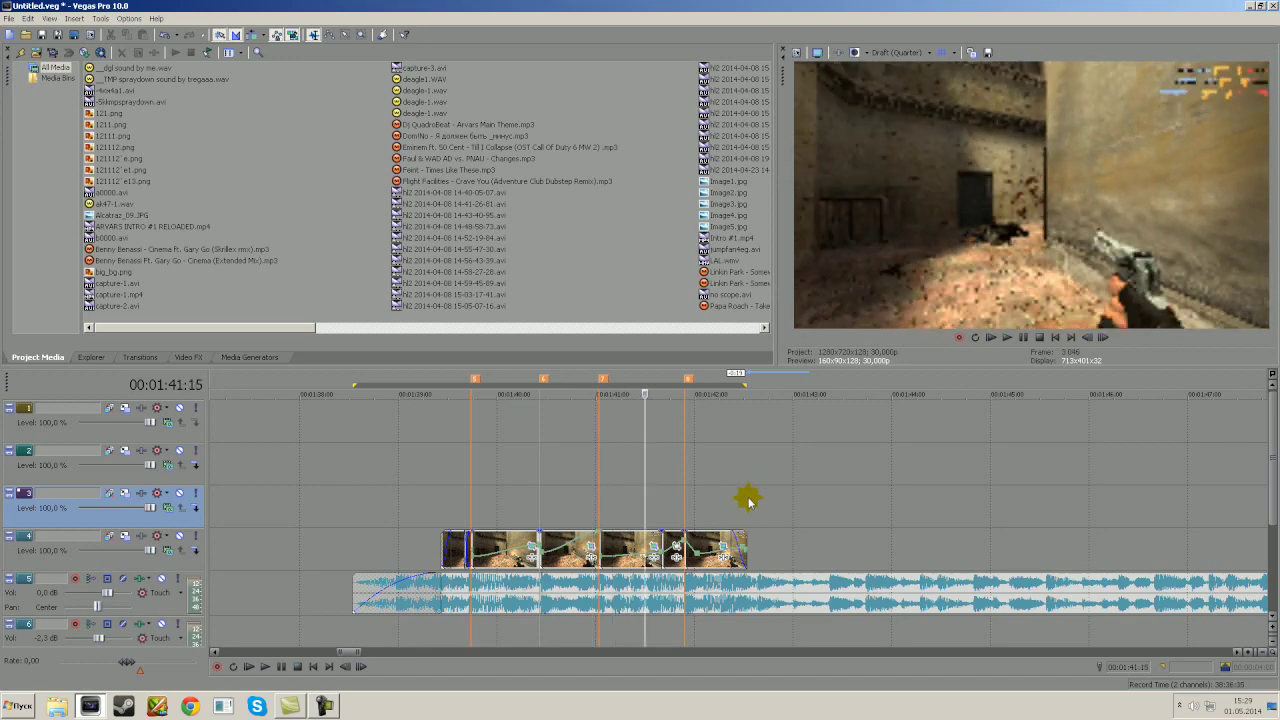
{"action": "key", "text": "space"}
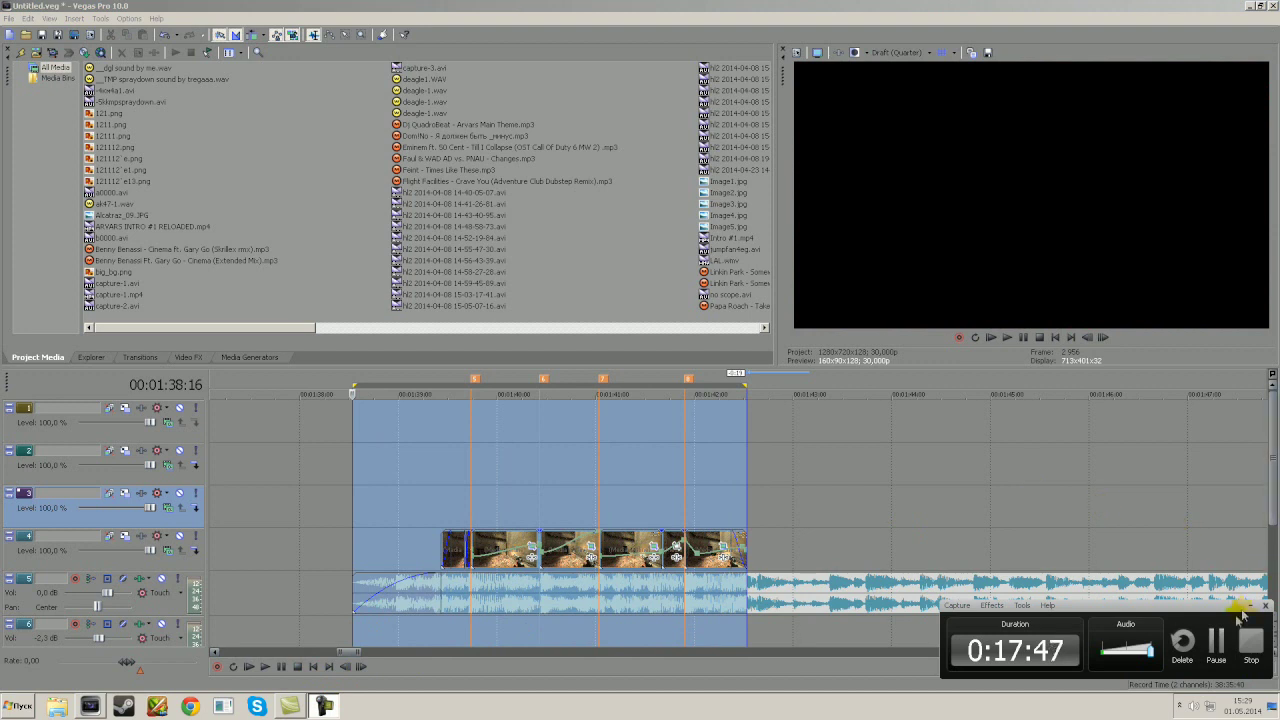
{"action": "left_click", "coordinate": [1249, 606]}
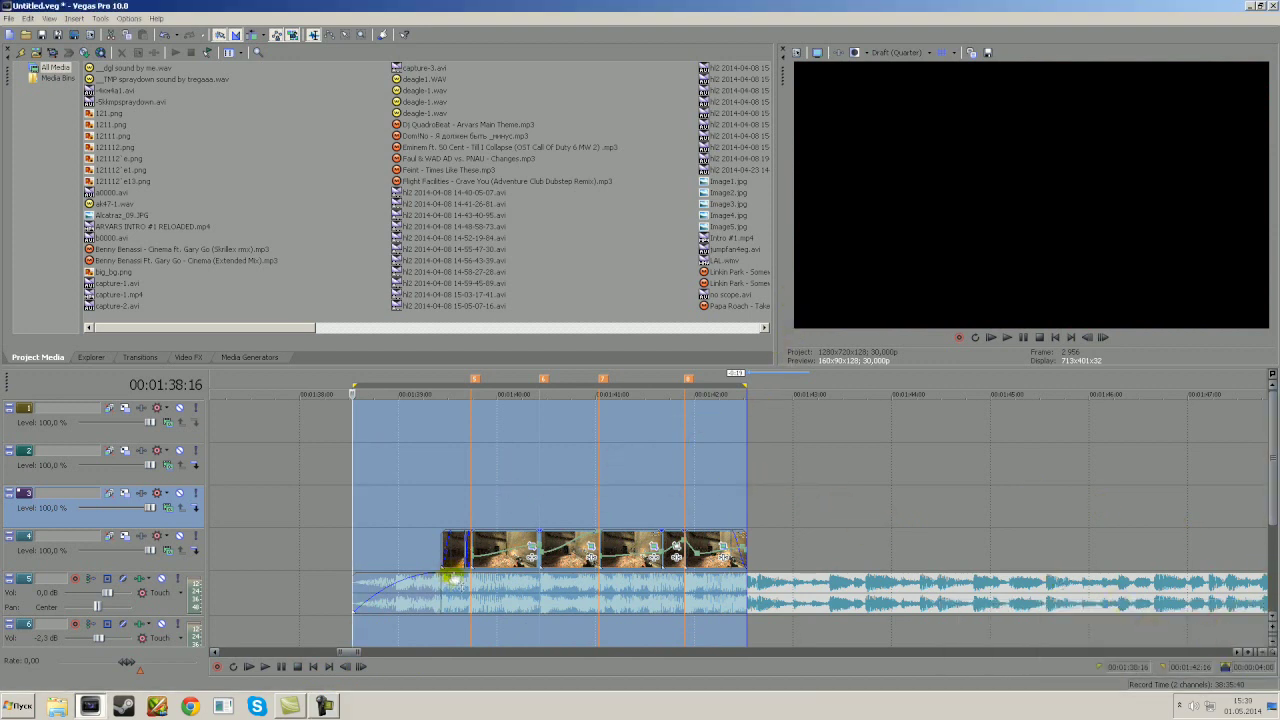
Step: Replay the selected music and clip range from 00:01:38:16 to review the shakes on the beat markers
{"action": "left_click", "coordinate": [465, 550]}
{"action": "key", "text": "space"}
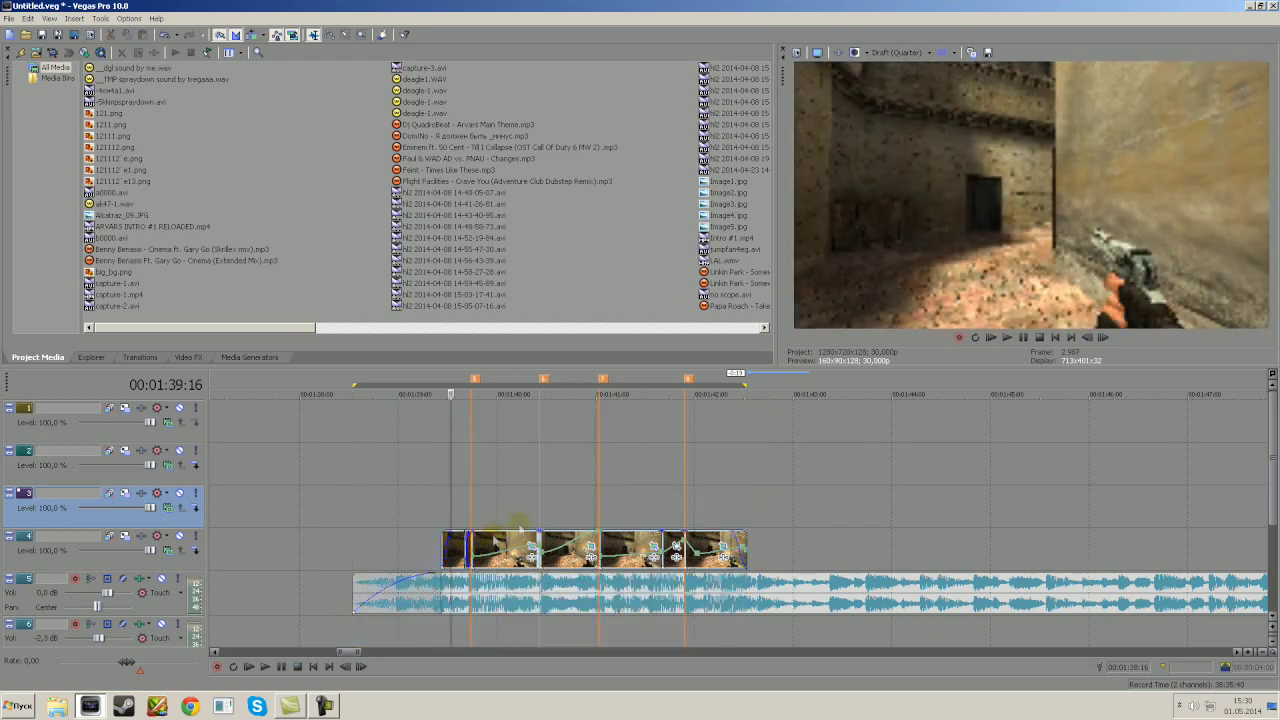
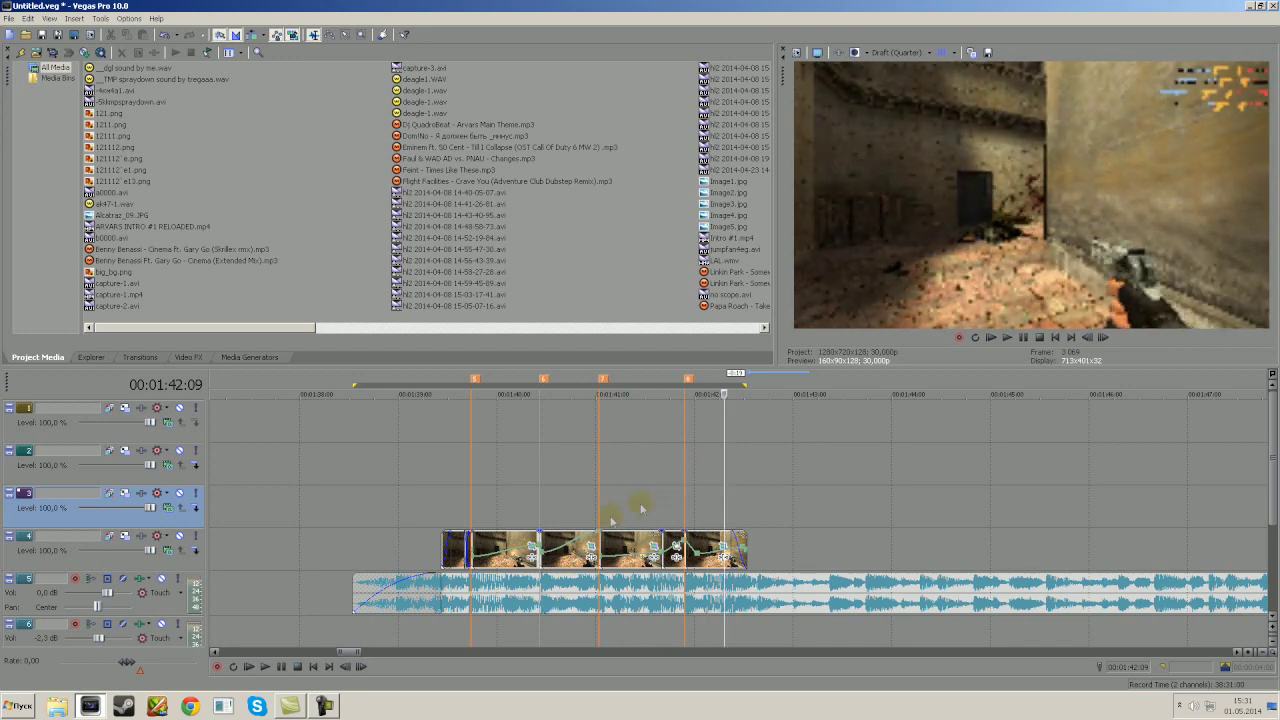
{"action": "key", "text": "space"}
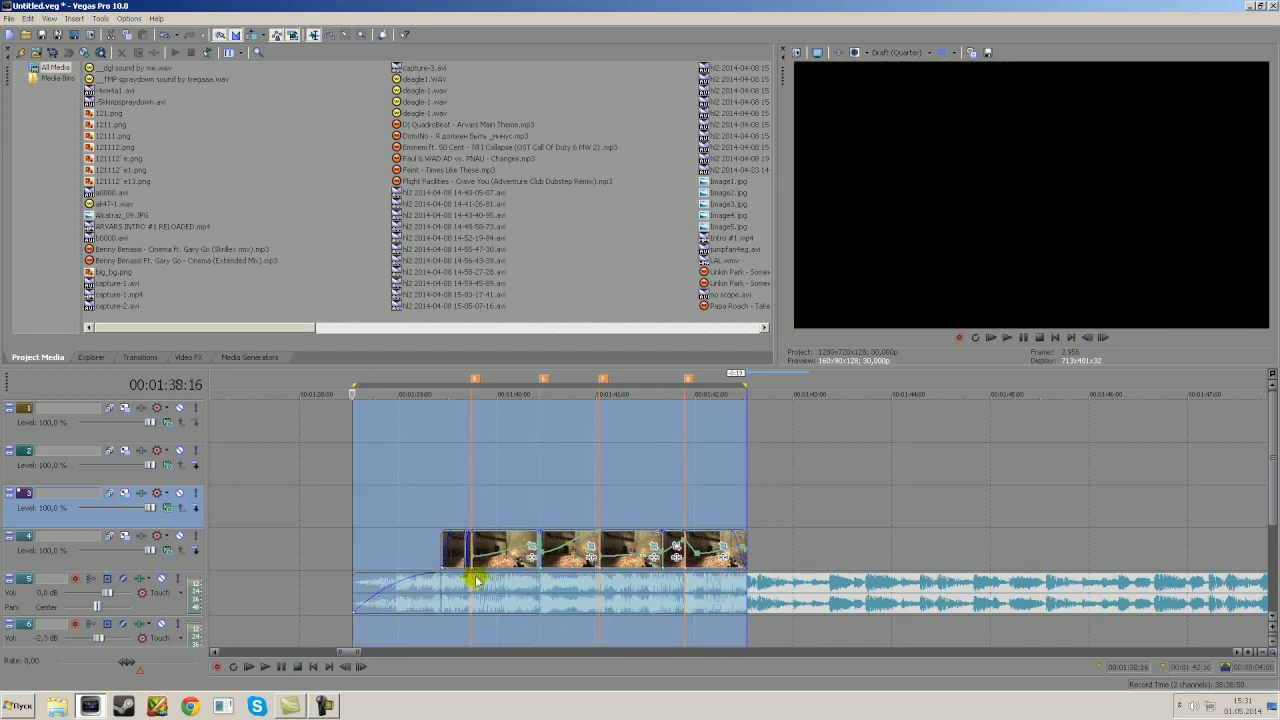
{"action": "left_click", "coordinate": [265, 668]}
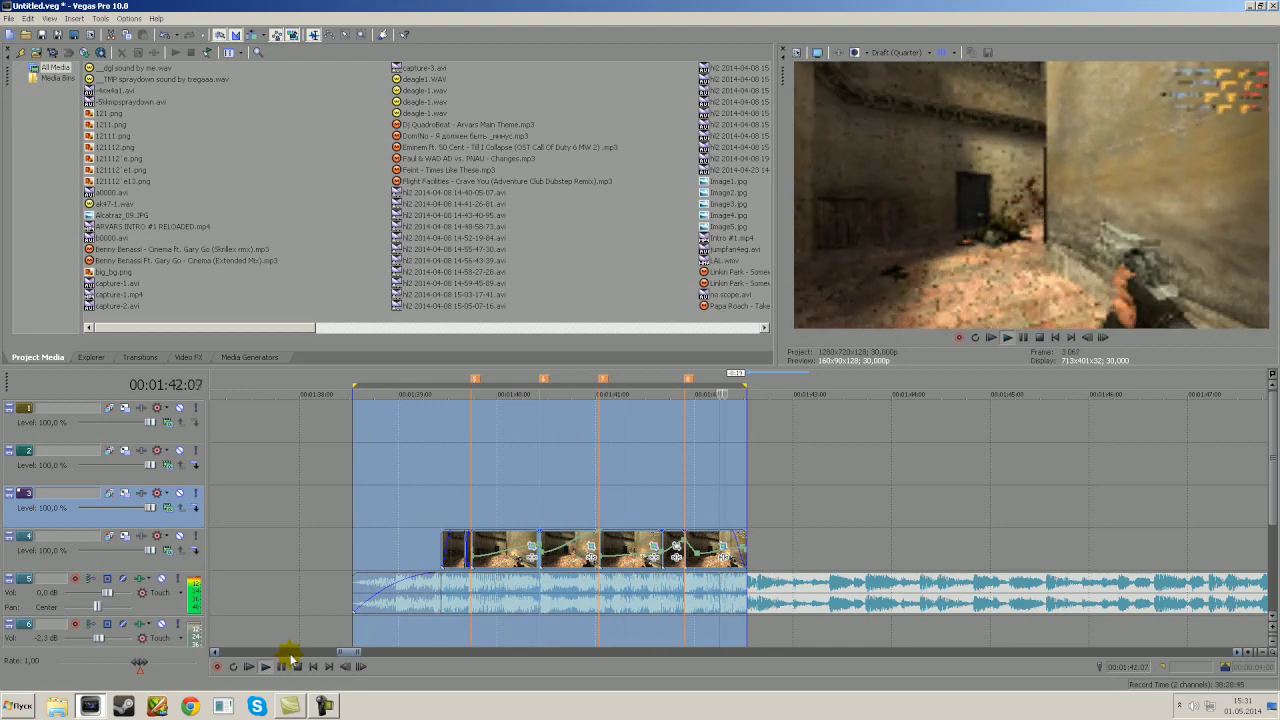
{"action": "left_click", "coordinate": [266, 667]}
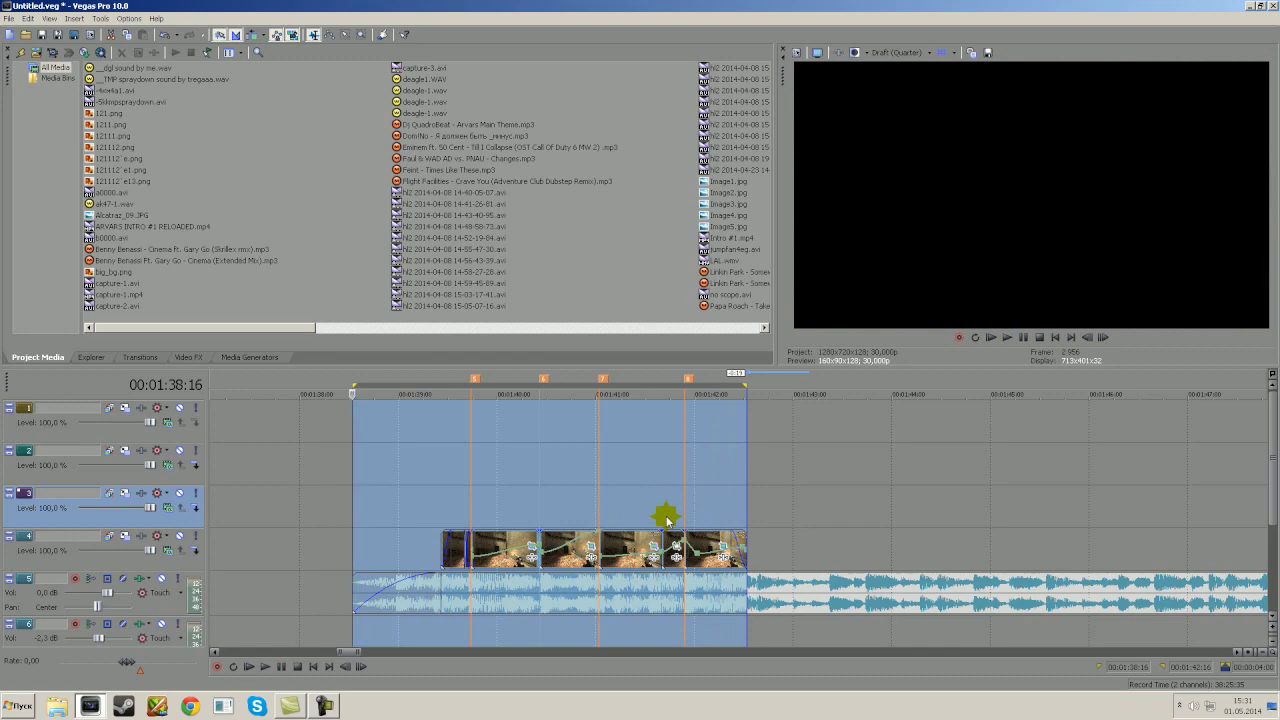
Step: Add the Sony Bump Map effect to the clip starting at marker 5 and set its bump height to 0
{"action": "left_click", "coordinate": [448, 507]}
{"action": "left_click", "coordinate": [474, 507]}
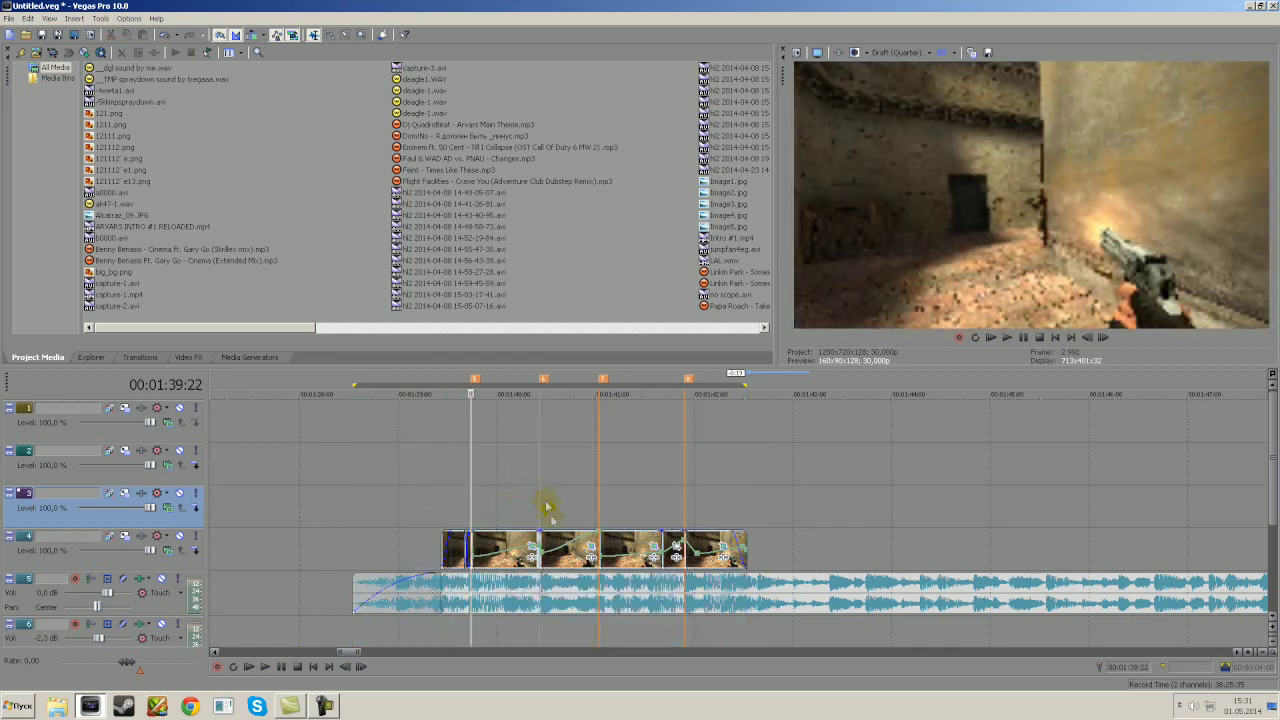
{"action": "left_click", "coordinate": [531, 556]}
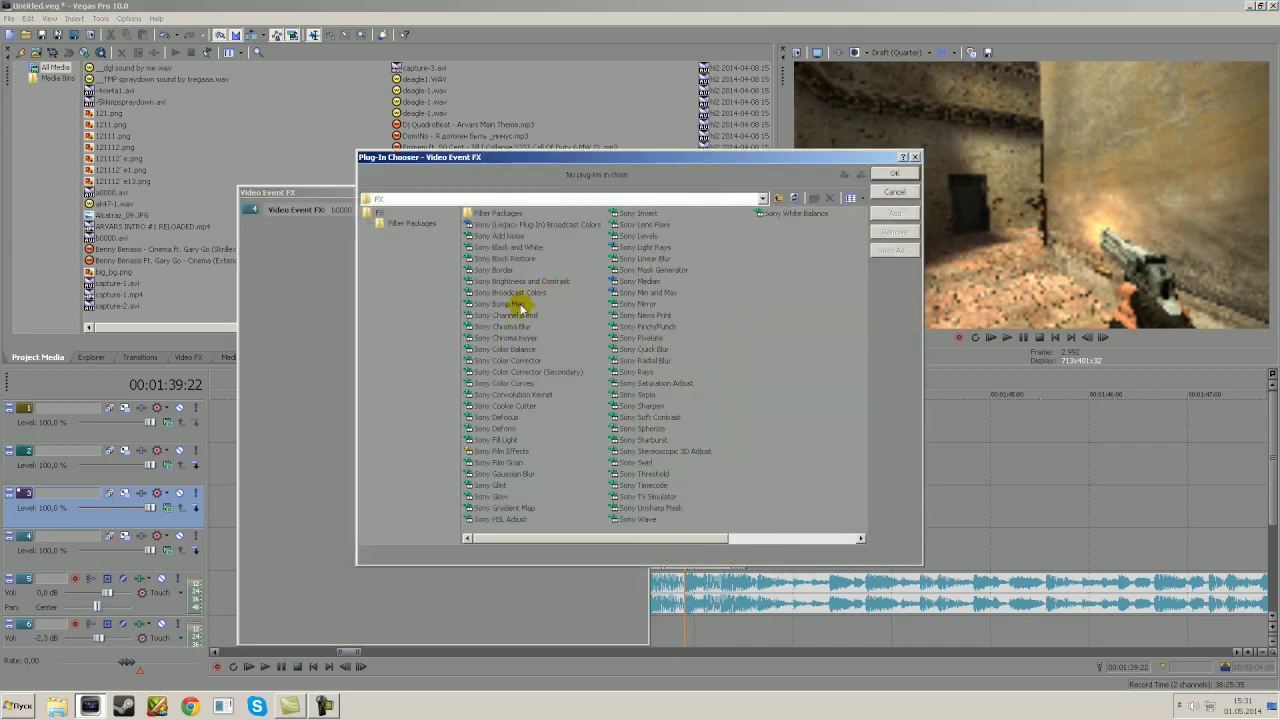
{"action": "left_click", "coordinate": [519, 305]}
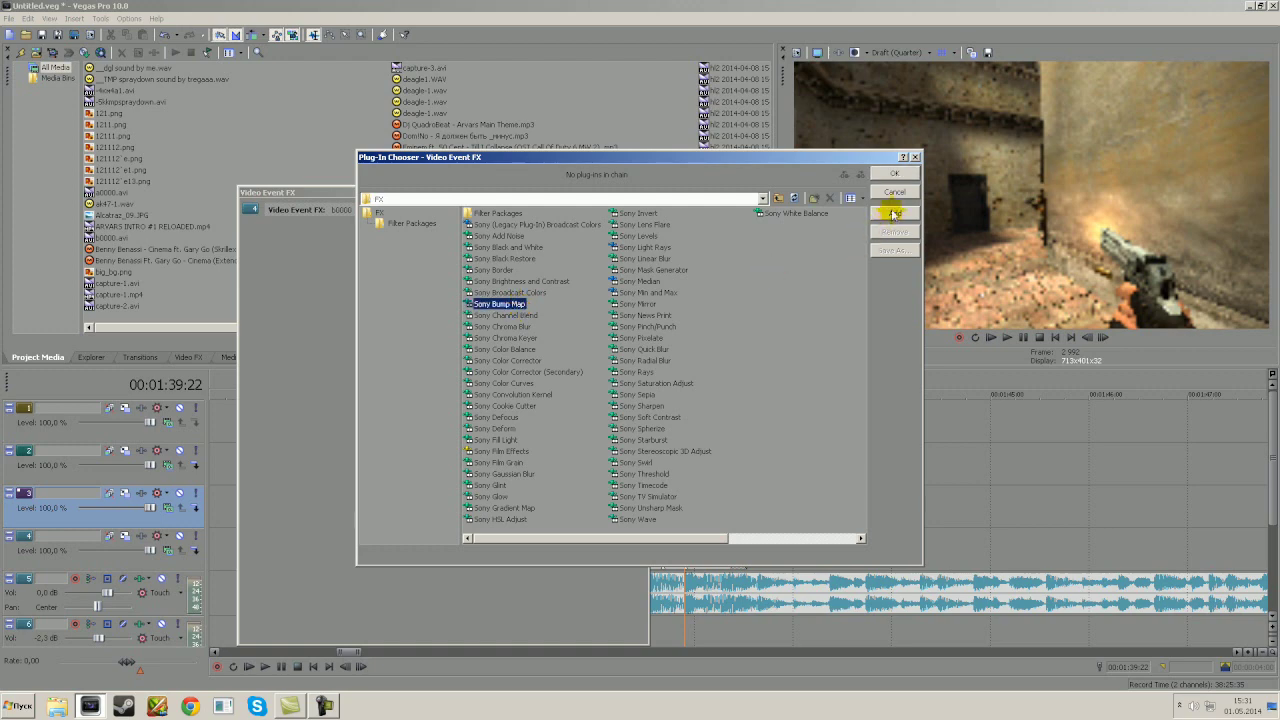
{"action": "left_click", "coordinate": [894, 213]}
{"action": "left_click", "coordinate": [895, 175]}
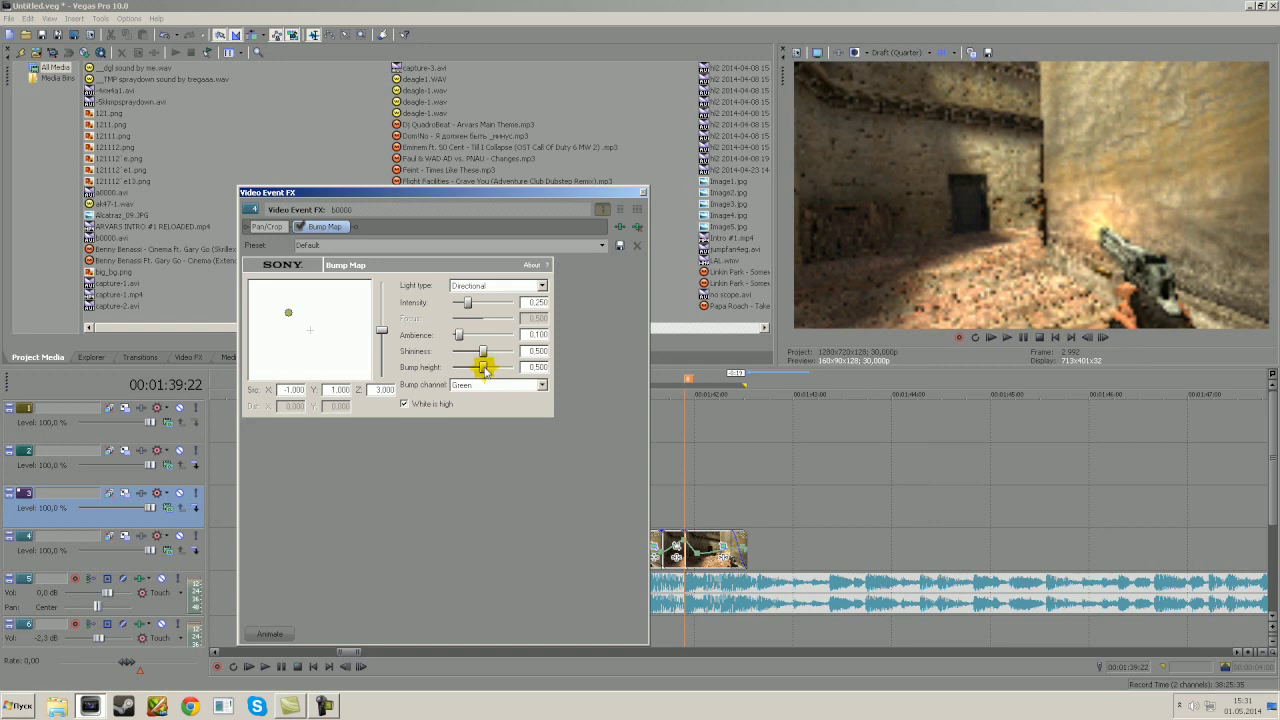
{"action": "left_click_drag", "start_coordinate": [484, 368], "coordinate": [286, 363]}
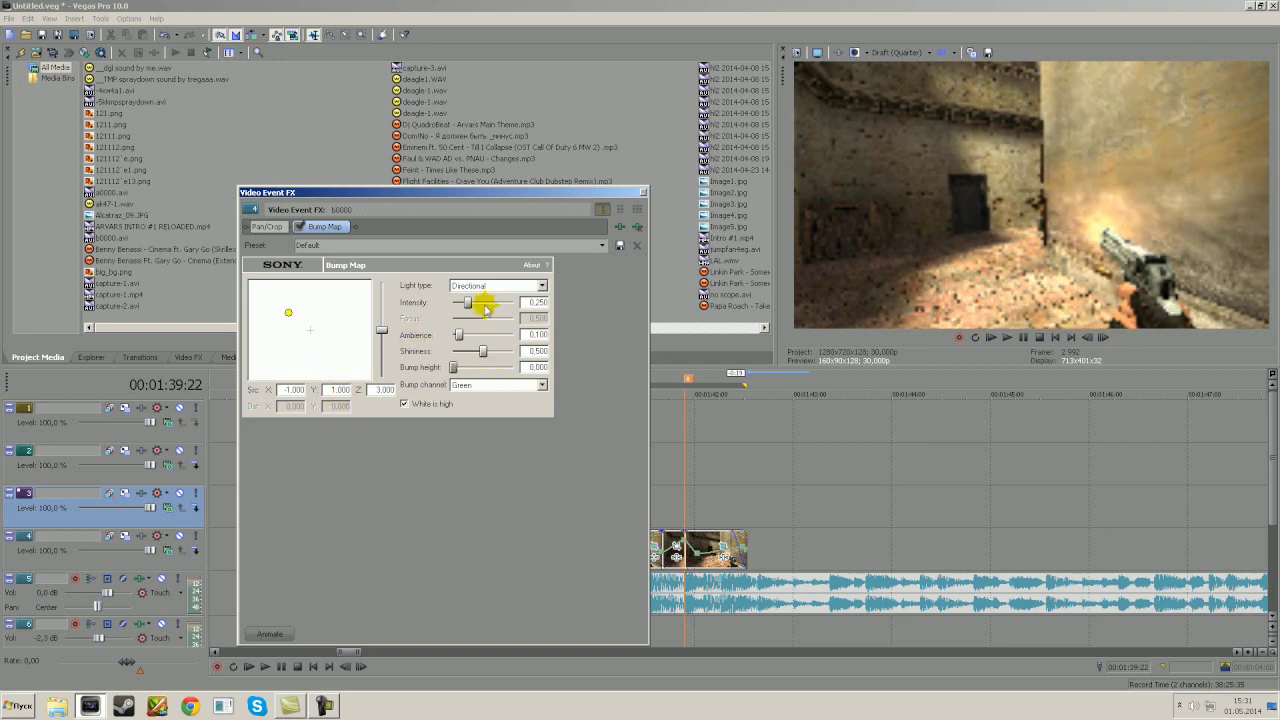
Step: Animate the marker 5 clip's Bump Map intensity from 0.477 at the start to 0.333 at 00:00:00:14 and 0.250 at 00:00:00:16, then close its effects
{"action": "left_click", "coordinate": [269, 634]}
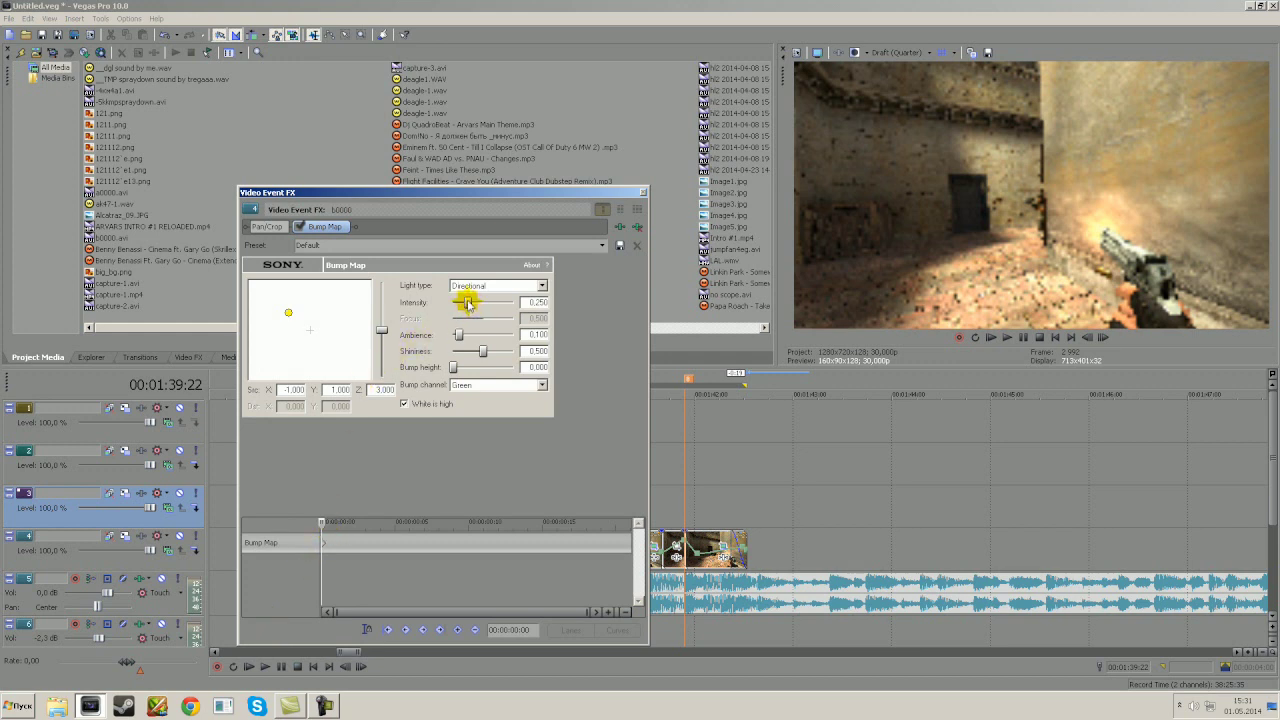
{"action": "left_click_drag", "start_coordinate": [467, 303], "coordinate": [474, 303]}
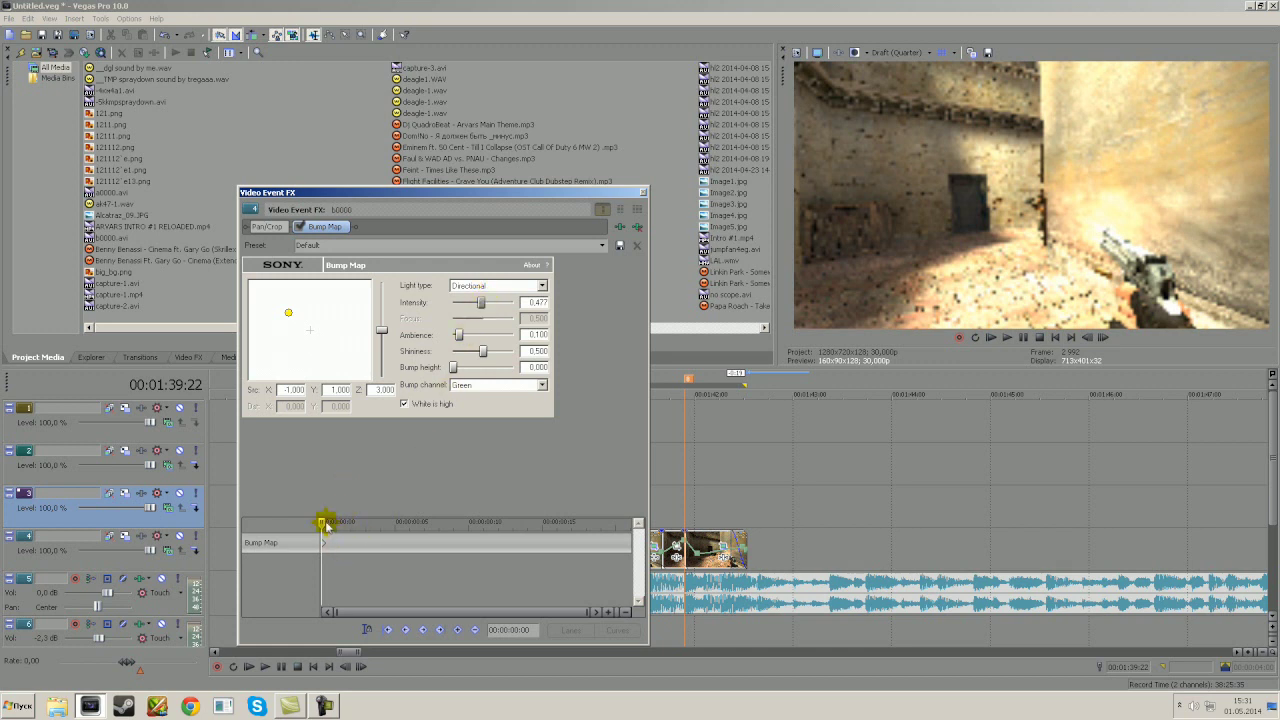
{"action": "left_click_drag", "start_coordinate": [322, 521], "coordinate": [535, 513]}
{"action": "left_click", "coordinate": [541, 522]}
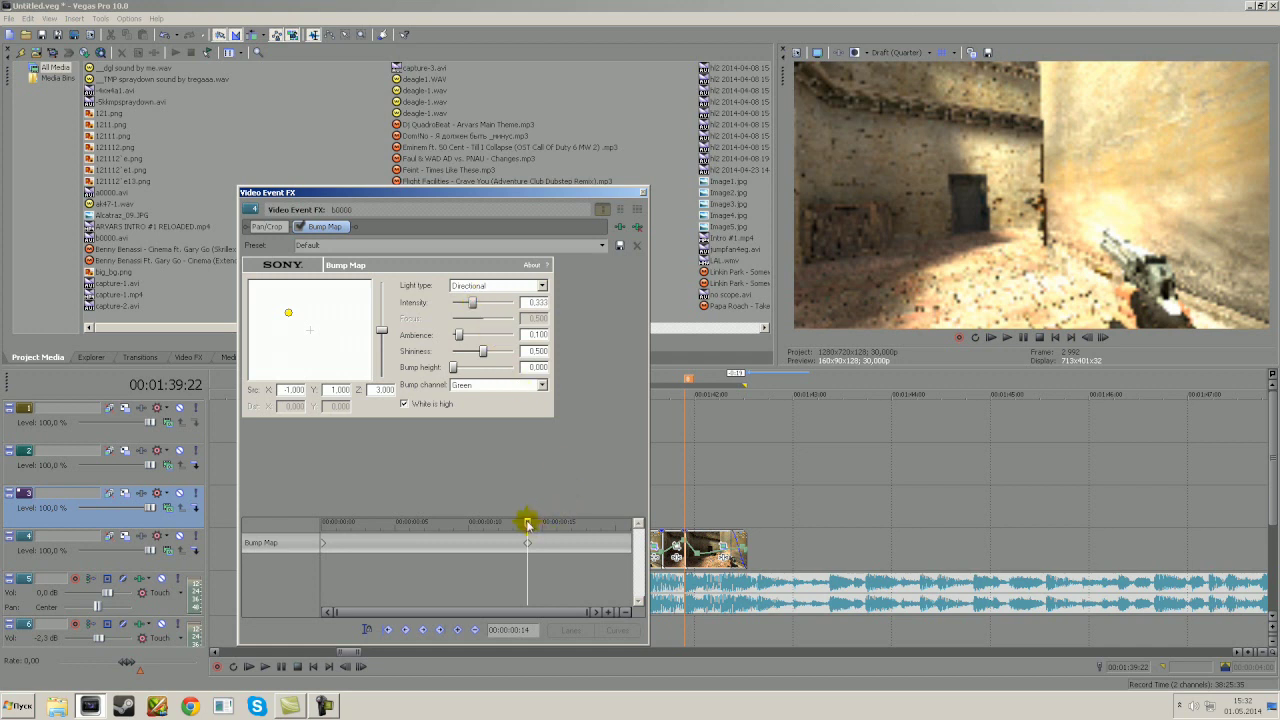
{"action": "left_click_drag", "start_coordinate": [528, 522], "coordinate": [551, 520]}
{"action": "left_click", "coordinate": [557, 522]}
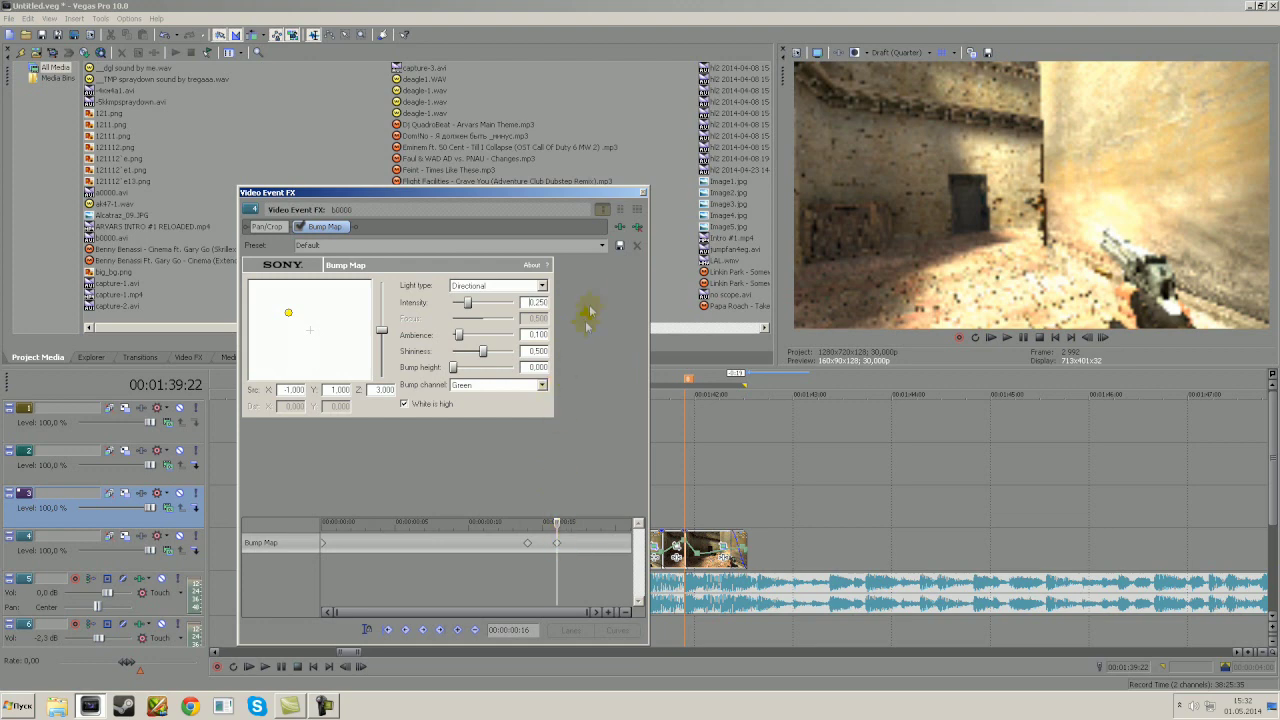
{"action": "left_click", "coordinate": [644, 194]}
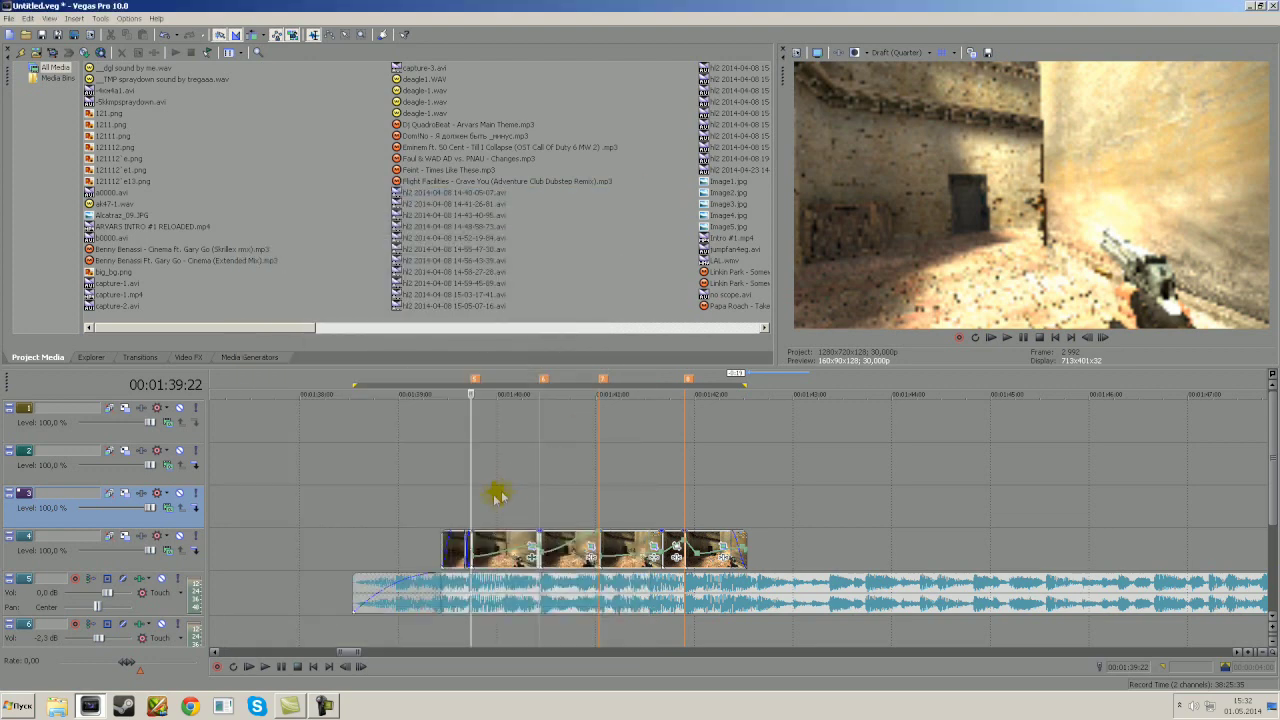
Step: Select the range from the start of the music to marker 6 and play back the Bump Map flash
{"action": "left_click", "coordinate": [352, 538]}
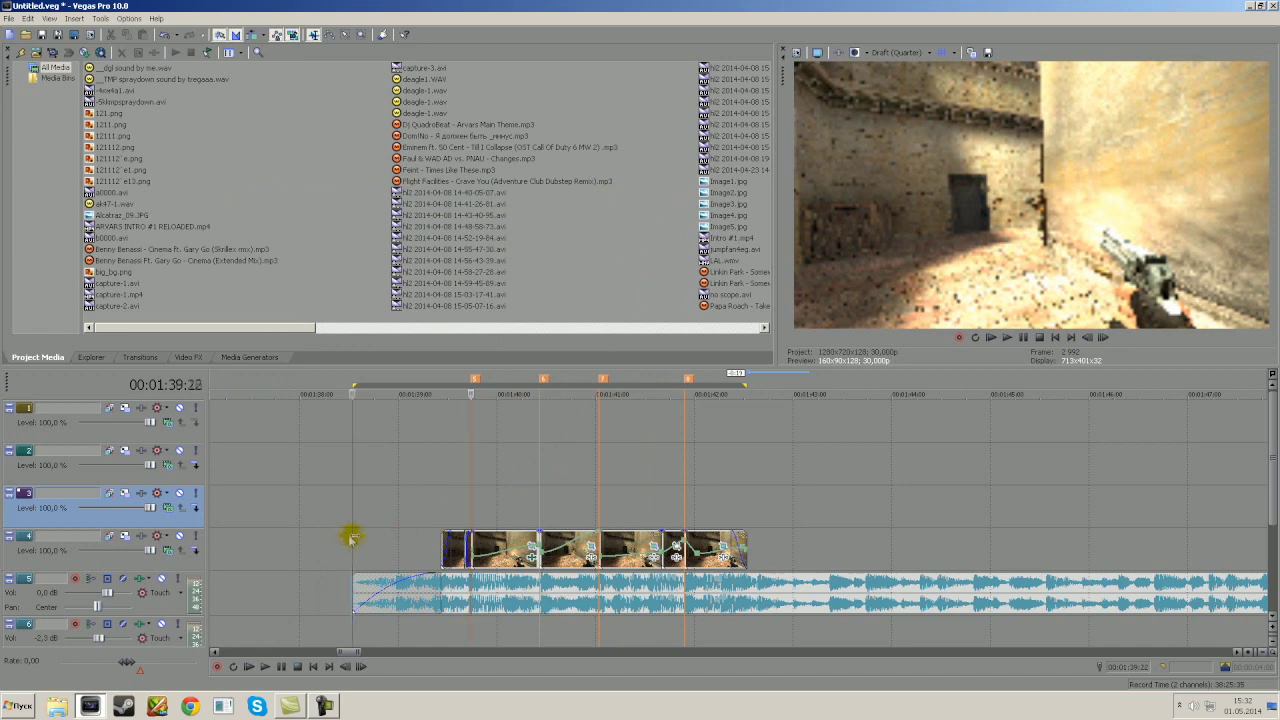
{"action": "left_click_drag", "start_coordinate": [352, 538], "coordinate": [536, 530]}
{"action": "key", "text": "space"}
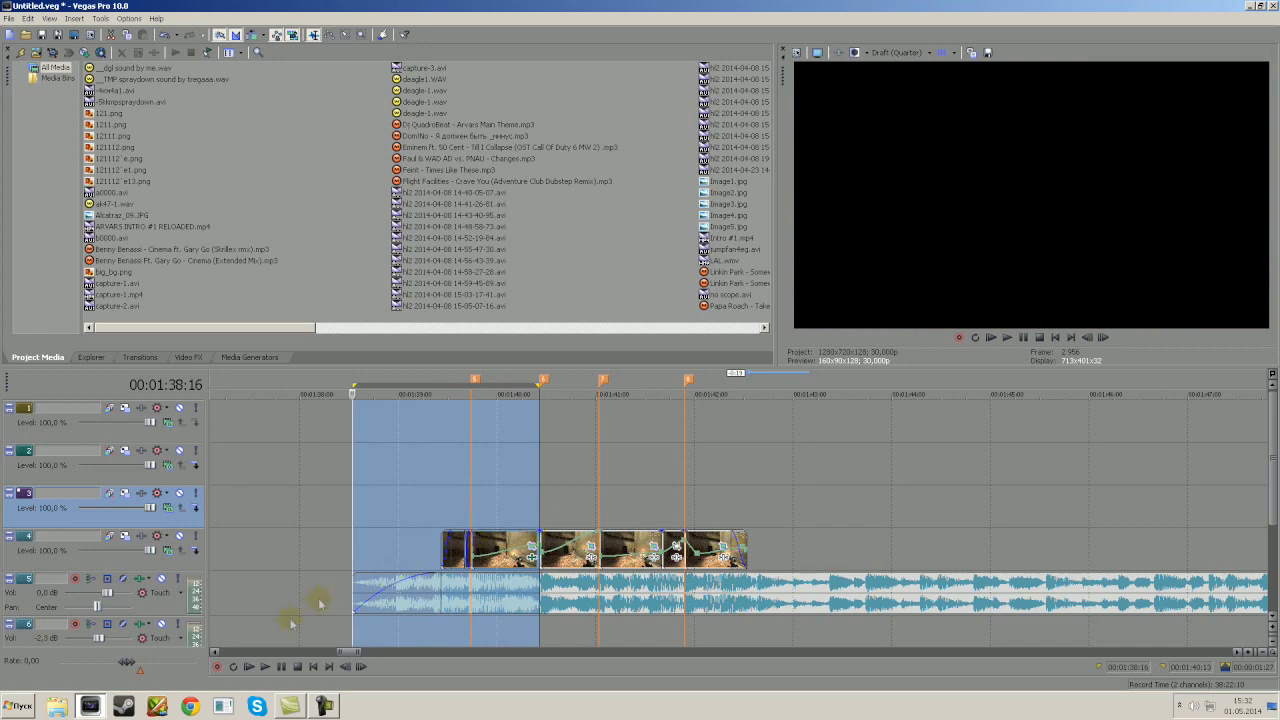
{"action": "left_click", "coordinate": [266, 666]}
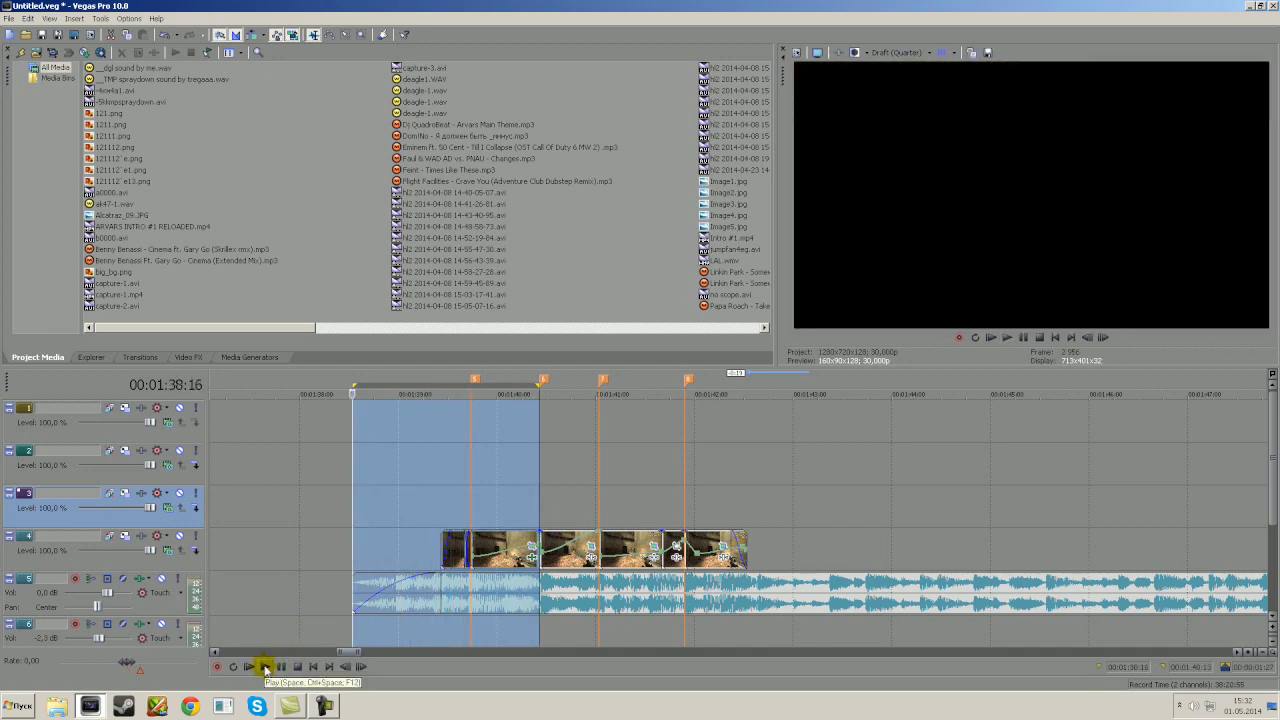
{"action": "left_click", "coordinate": [266, 666]}
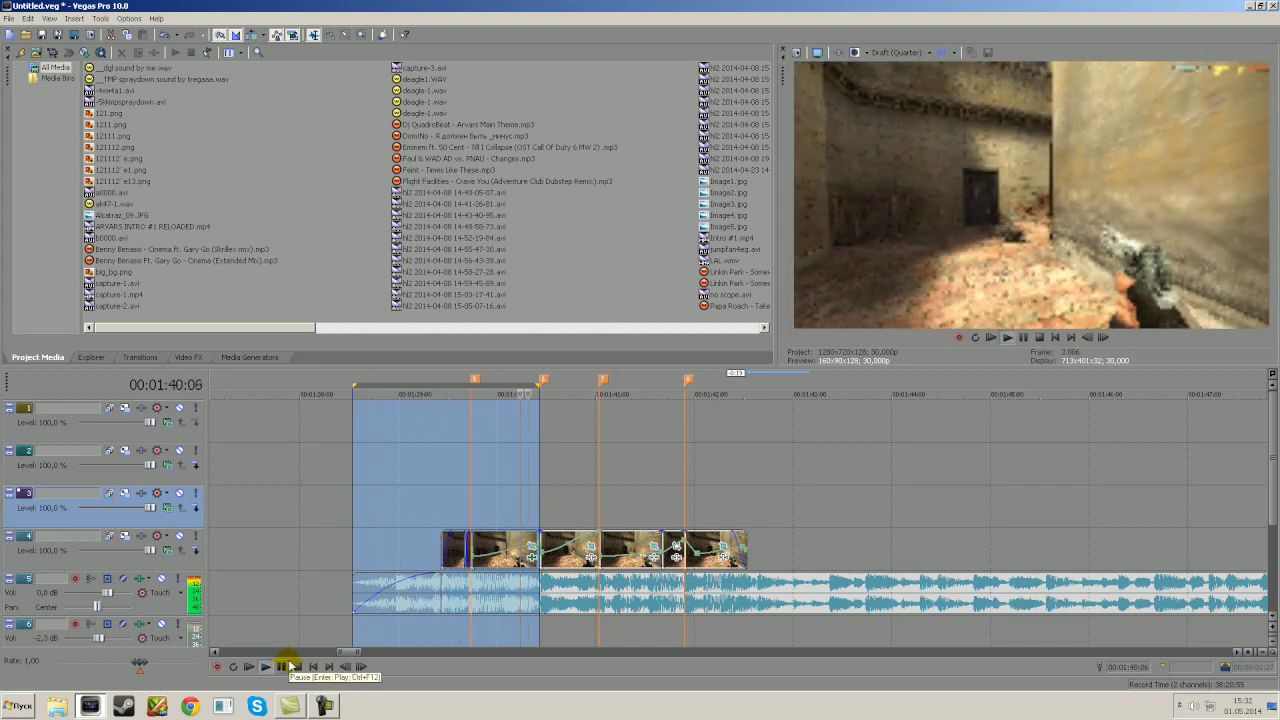
Step: Apply Sony Bump Map with a bump height of 0 to the clip starting at marker 6
{"action": "left_click", "coordinate": [537, 508]}
{"action": "left_click", "coordinate": [591, 555]}
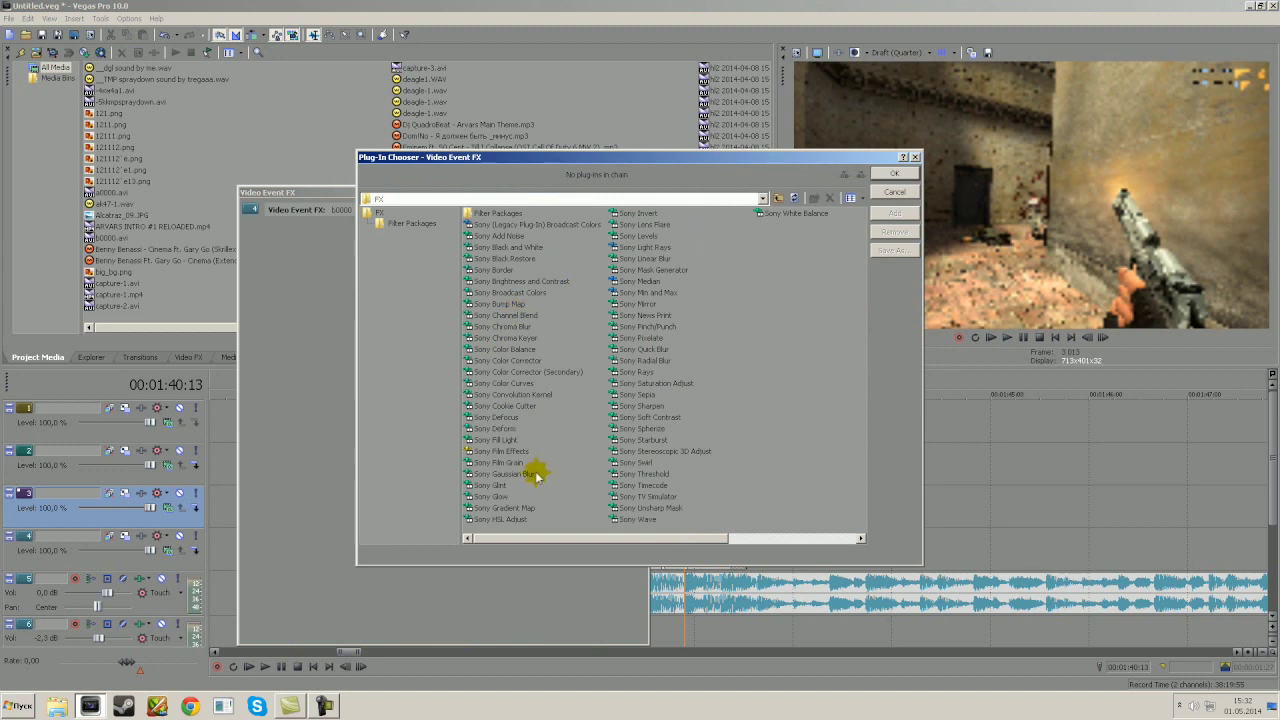
{"action": "left_click", "coordinate": [505, 304]}
{"action": "left_click", "coordinate": [894, 213]}
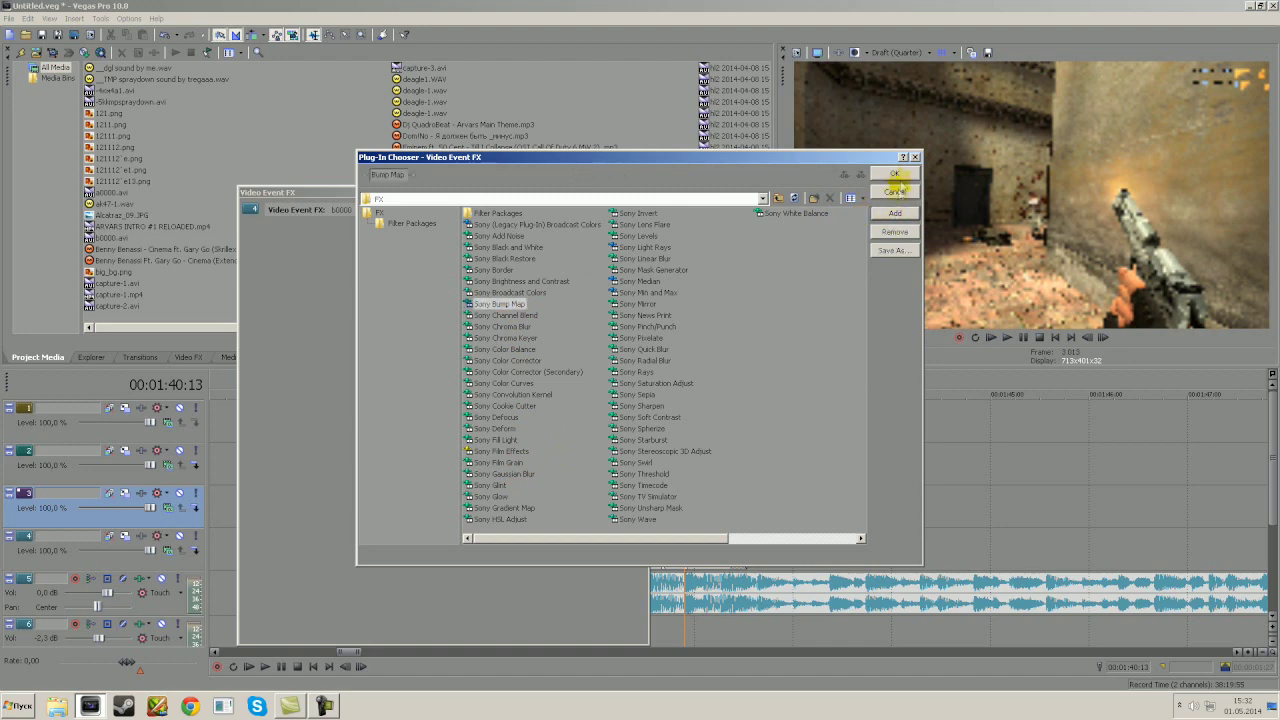
{"action": "left_click", "coordinate": [894, 173]}
{"action": "left_click_drag", "start_coordinate": [483, 367], "coordinate": [453, 367]}
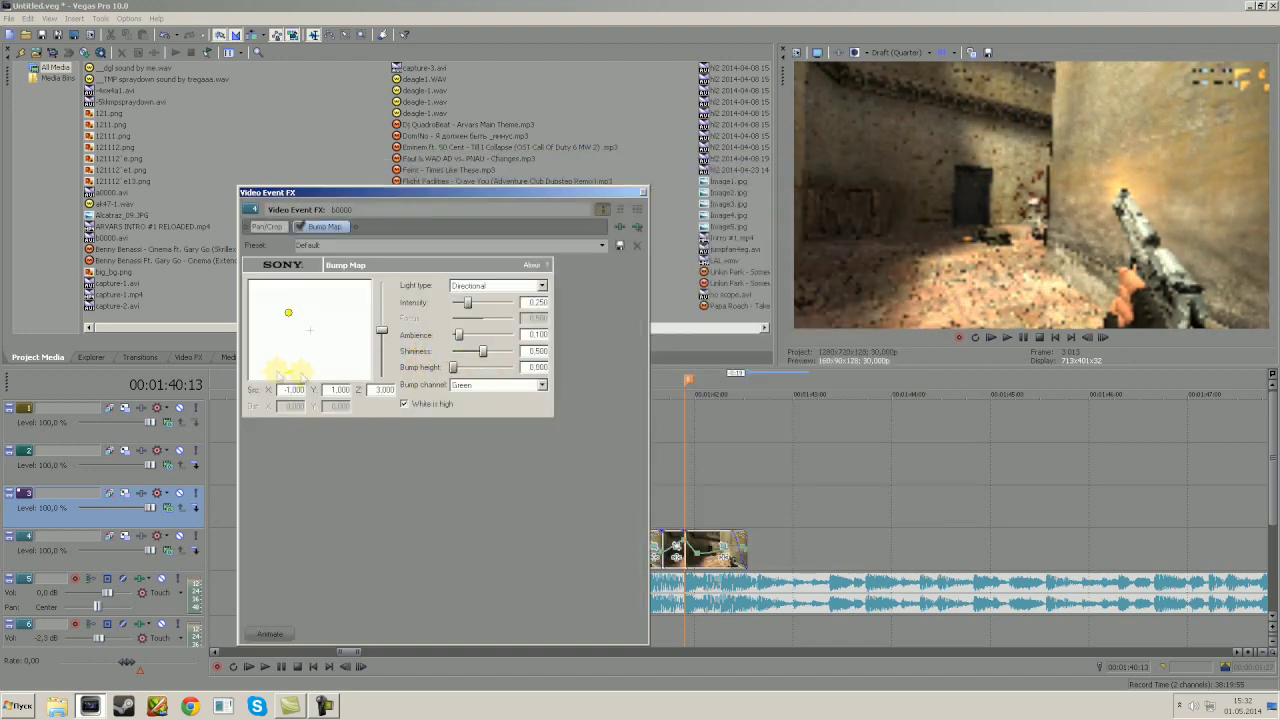
Step: Animate the marker 6 clip's Bump Map intensity from 0.477 at the start, lower at 00:00:00:12, to 0.250 at 00:00:00:14, and close its effects
{"action": "left_click", "coordinate": [270, 634]}
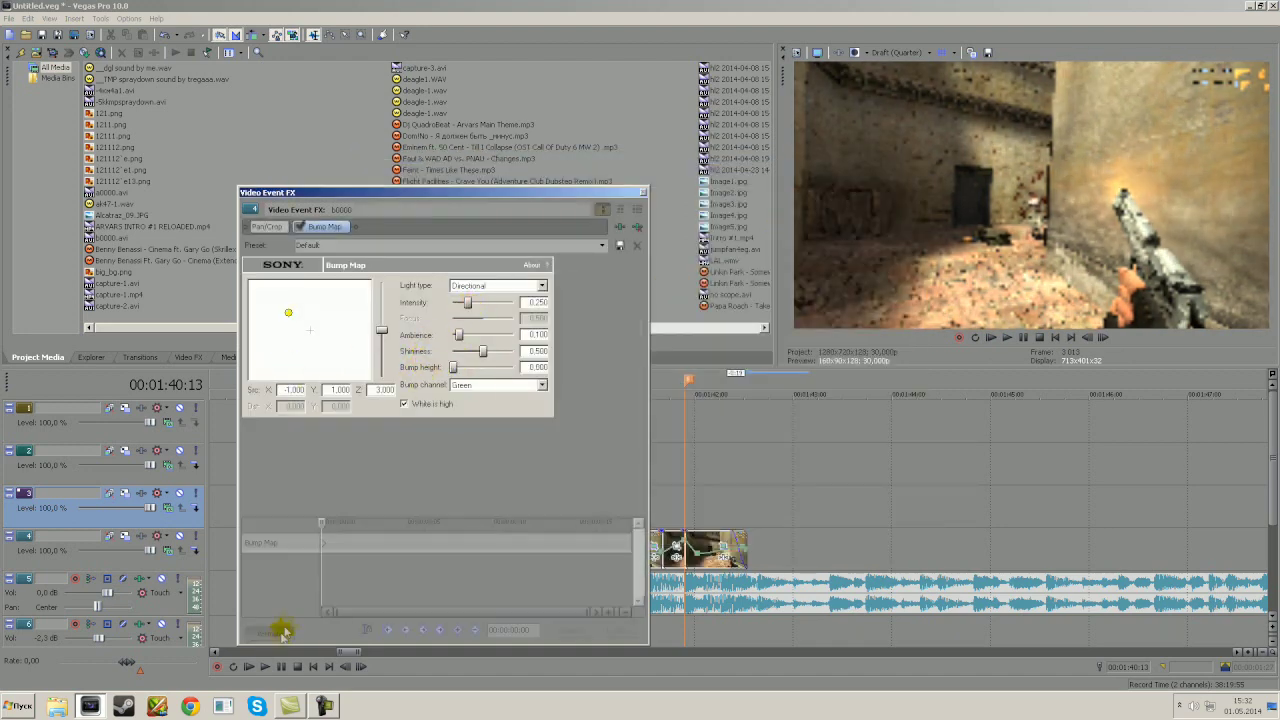
{"action": "left_click_drag", "start_coordinate": [467, 305], "coordinate": [479, 307]}
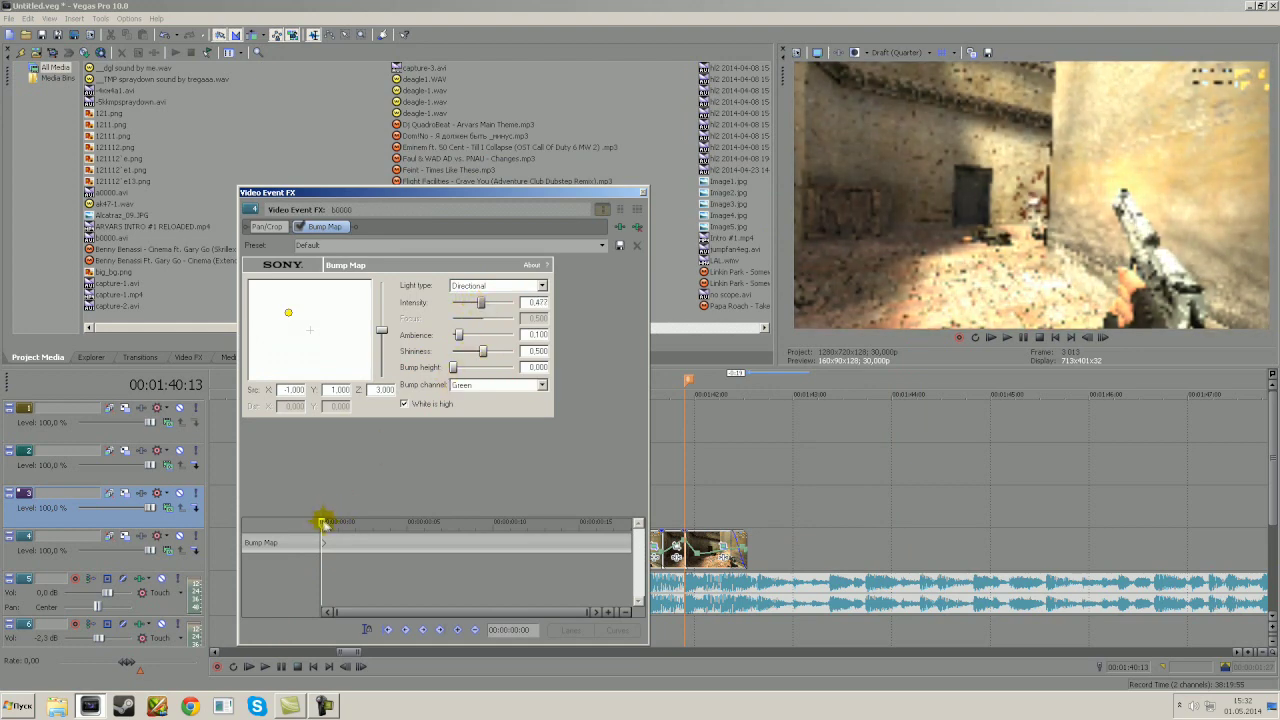
{"action": "left_click_drag", "start_coordinate": [322, 522], "coordinate": [531, 517]}
{"action": "left_click", "coordinate": [527, 521]}
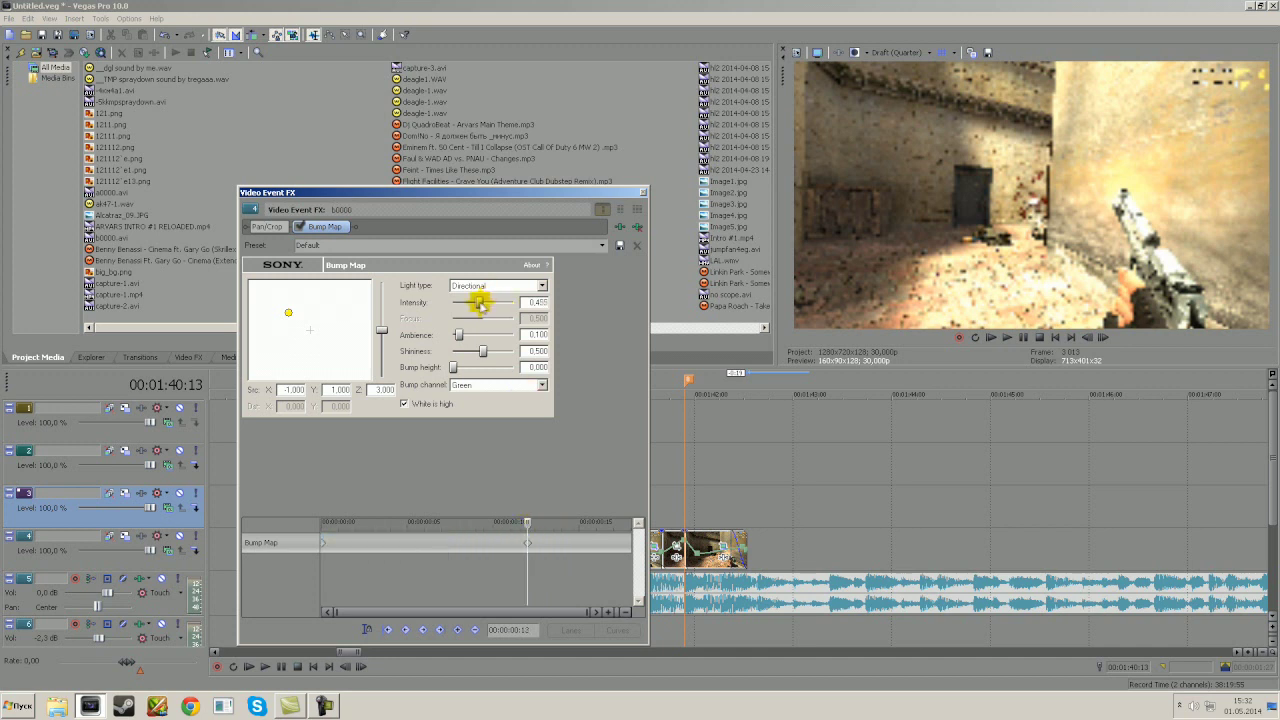
{"action": "left_click_drag", "start_coordinate": [527, 528], "coordinate": [557, 520]}
{"action": "left_click", "coordinate": [560, 521]}
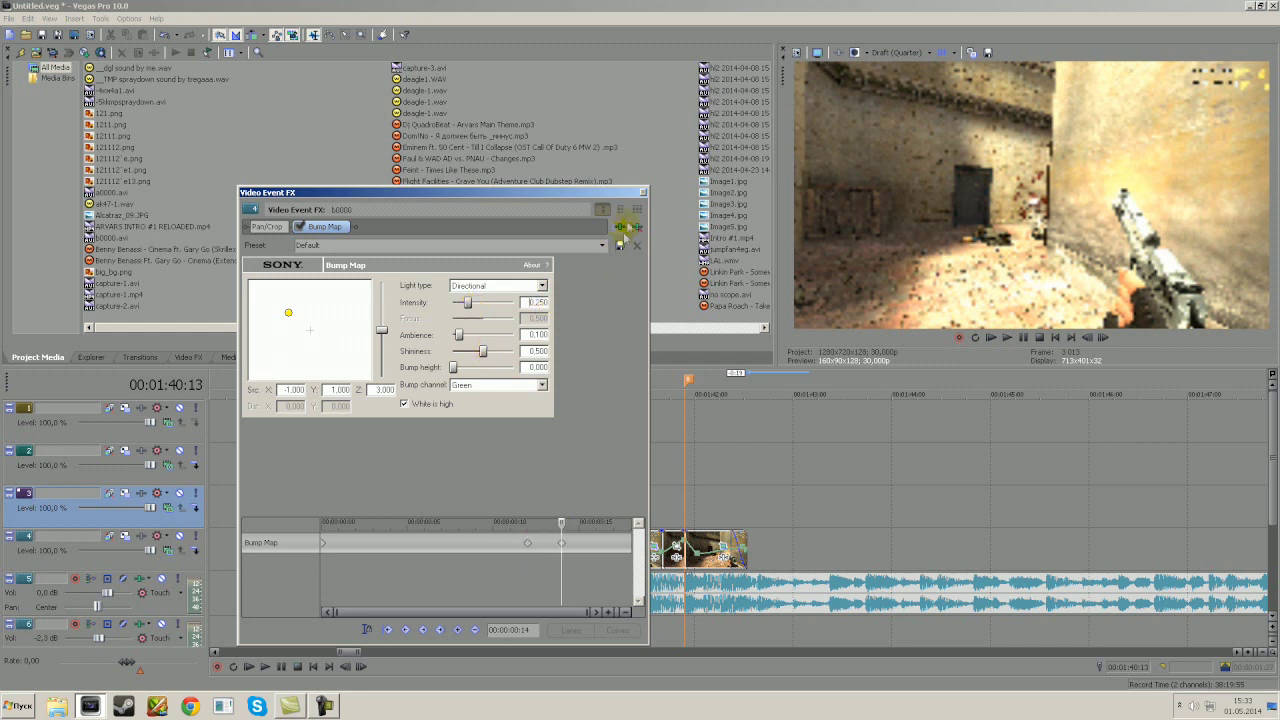
{"action": "left_click", "coordinate": [643, 191]}
Step: Add Sony Bump Map to the clip starting at marker 7, with the bump height at 0
{"action": "left_click", "coordinate": [604, 510]}
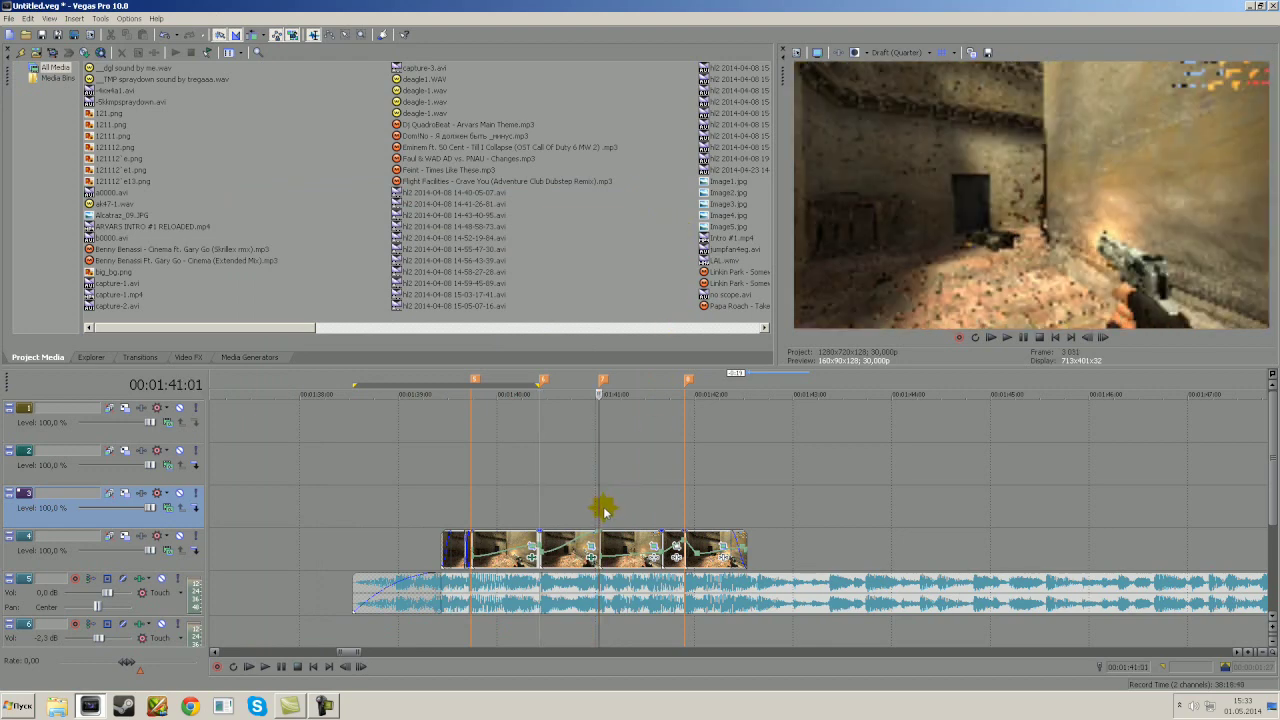
{"action": "left_click", "coordinate": [656, 543]}
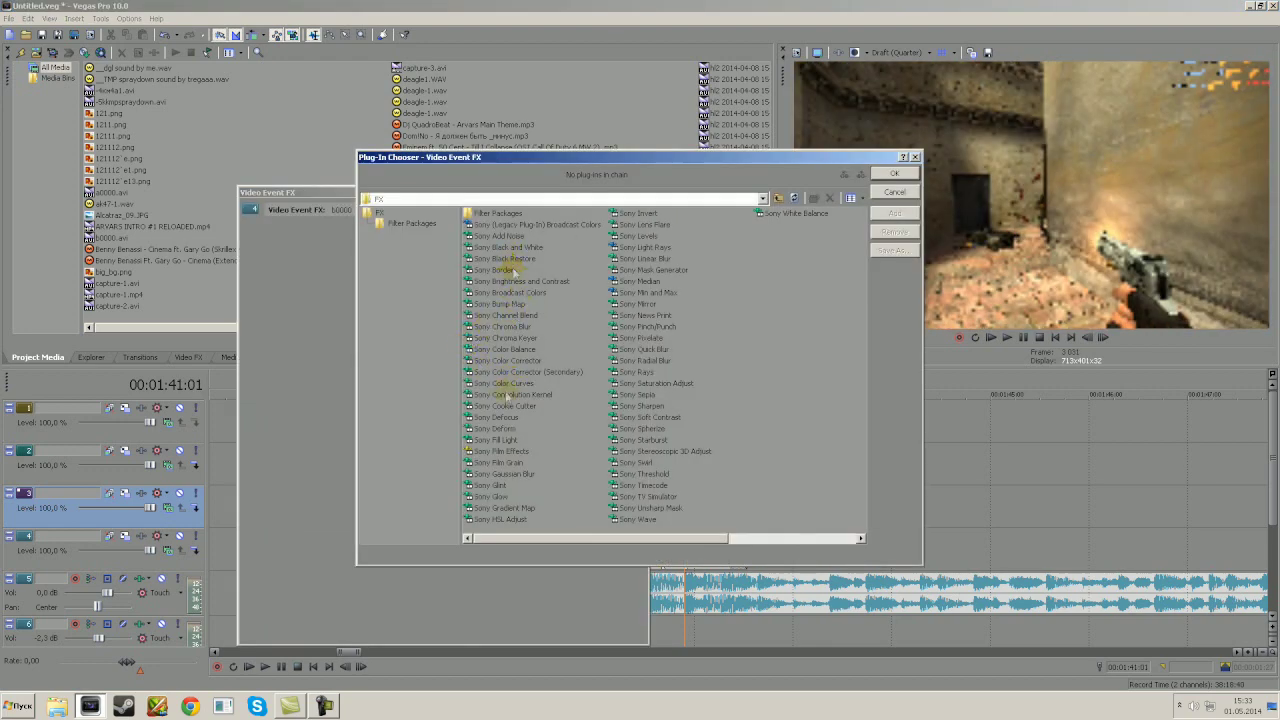
{"action": "left_click", "coordinate": [500, 304]}
{"action": "left_click", "coordinate": [895, 213]}
{"action": "left_click", "coordinate": [895, 174]}
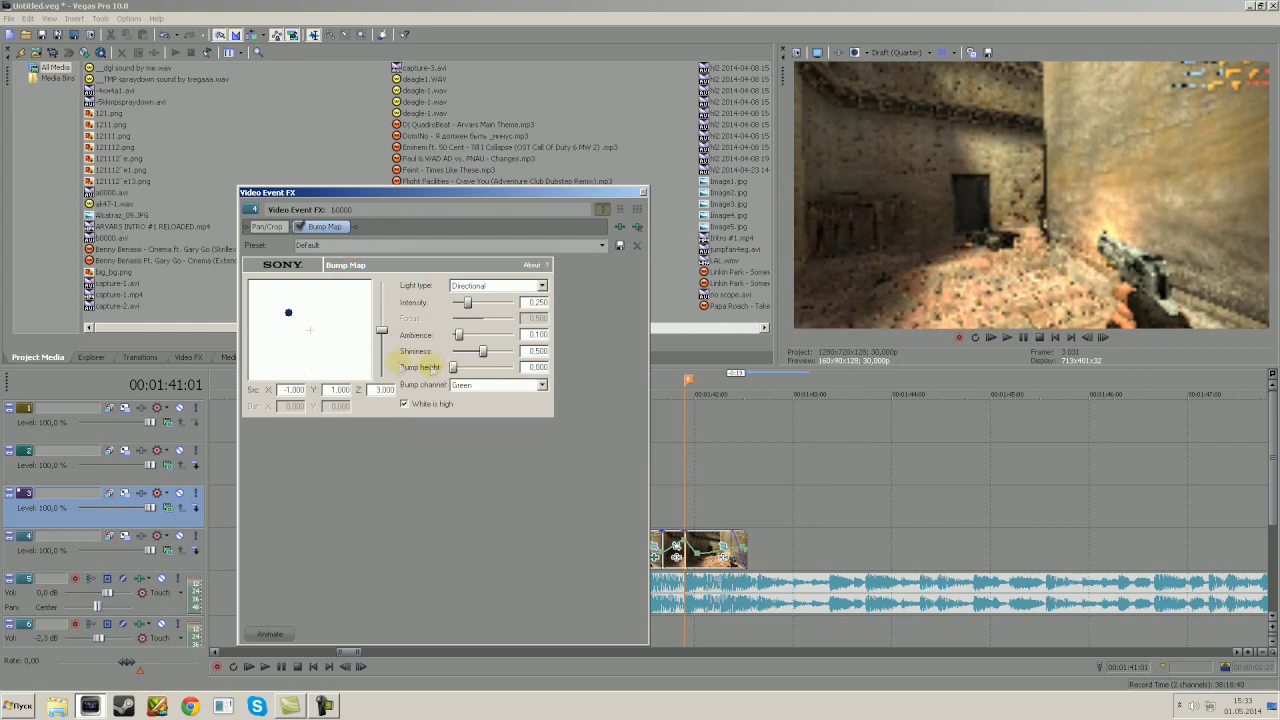
Step: Animate the marker 7 clip's Bump Map intensity from 0.477 at the start to 0.344 at 00:00:00:12 and lower at 00:00:00:15, and close its effects
{"action": "left_click", "coordinate": [268, 634]}
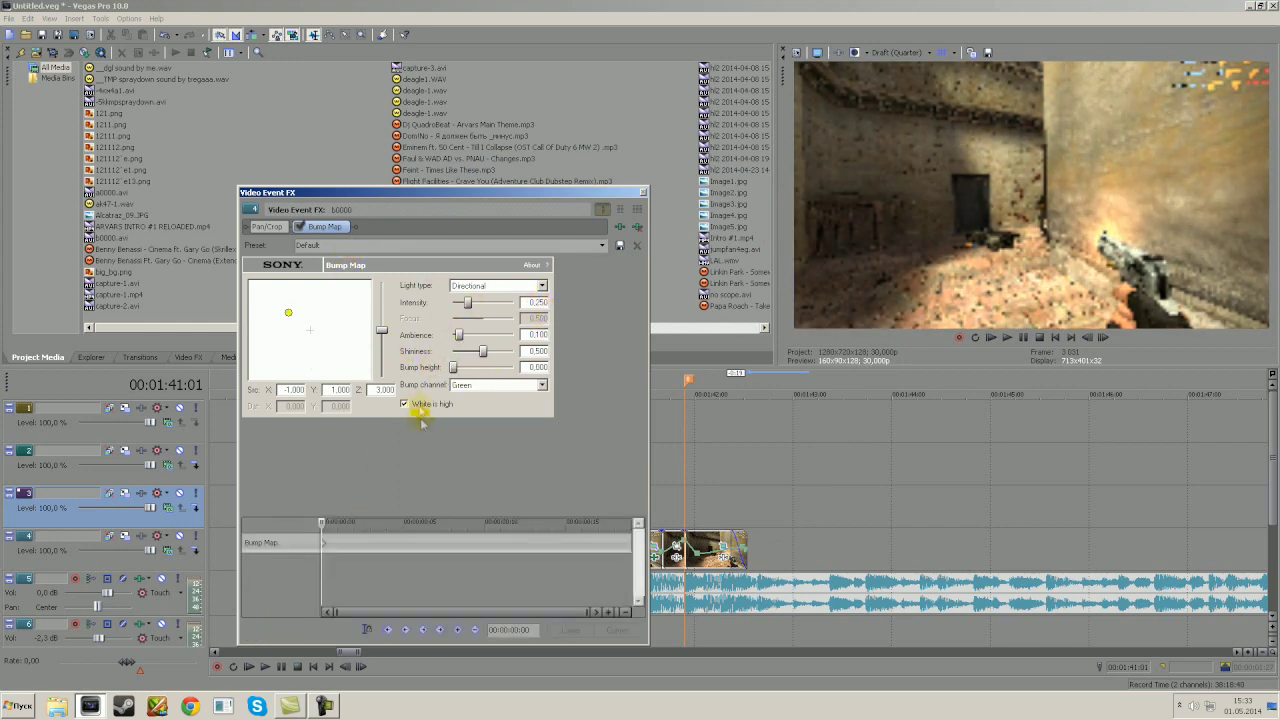
{"action": "left_click_drag", "start_coordinate": [468, 303], "coordinate": [475, 305]}
{"action": "left_click_drag", "start_coordinate": [481, 307], "coordinate": [487, 308]}
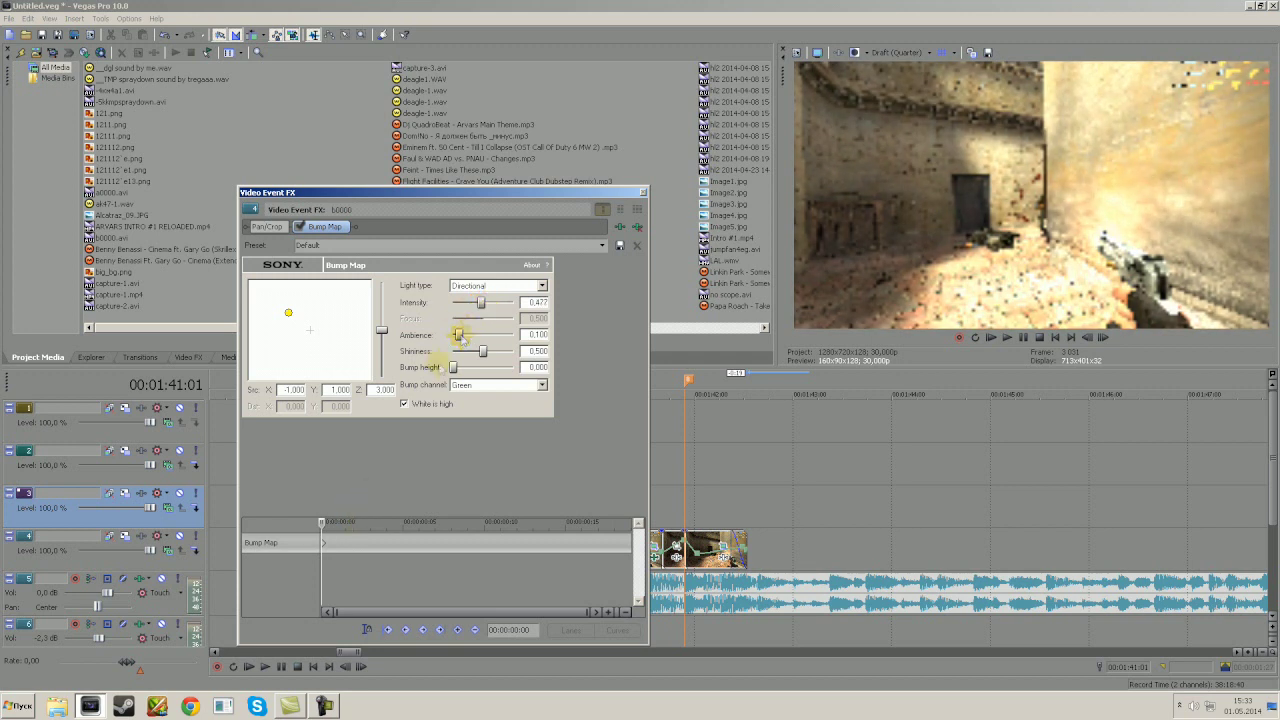
{"action": "left_click_drag", "start_coordinate": [322, 522], "coordinate": [518, 519]}
{"action": "left_click", "coordinate": [518, 521]}
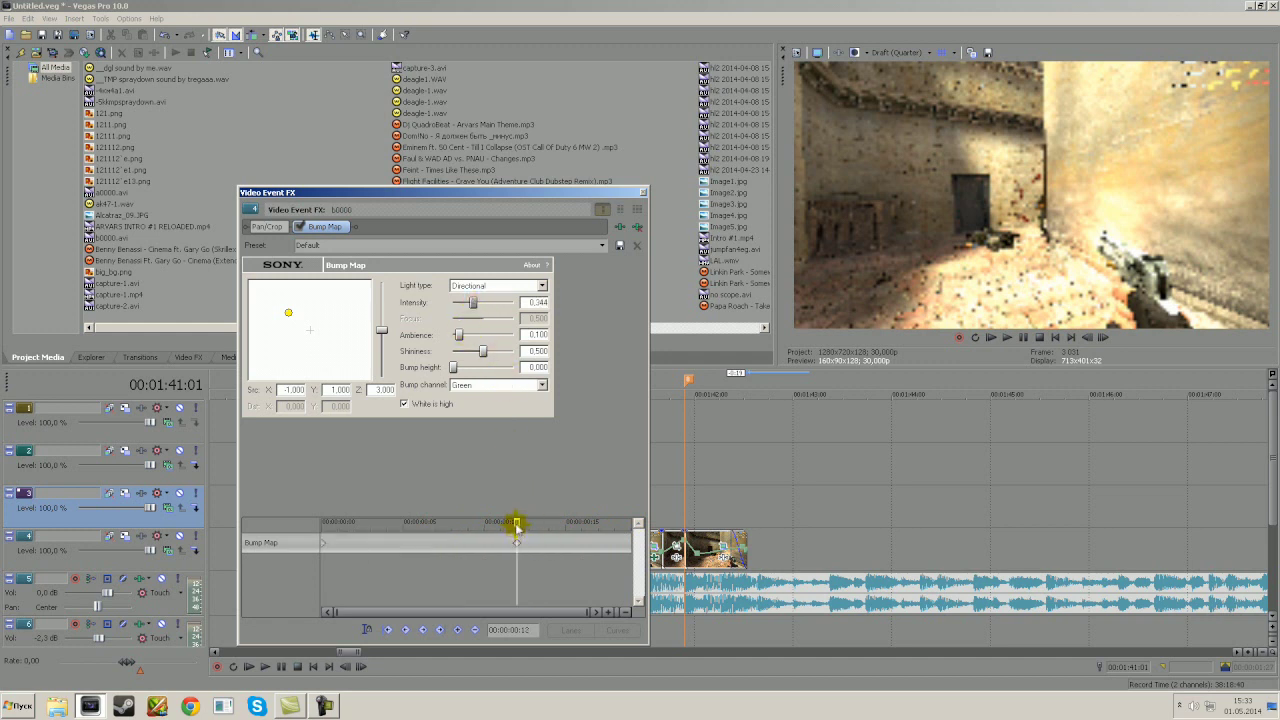
{"action": "left_click_drag", "start_coordinate": [516, 524], "coordinate": [563, 524]}
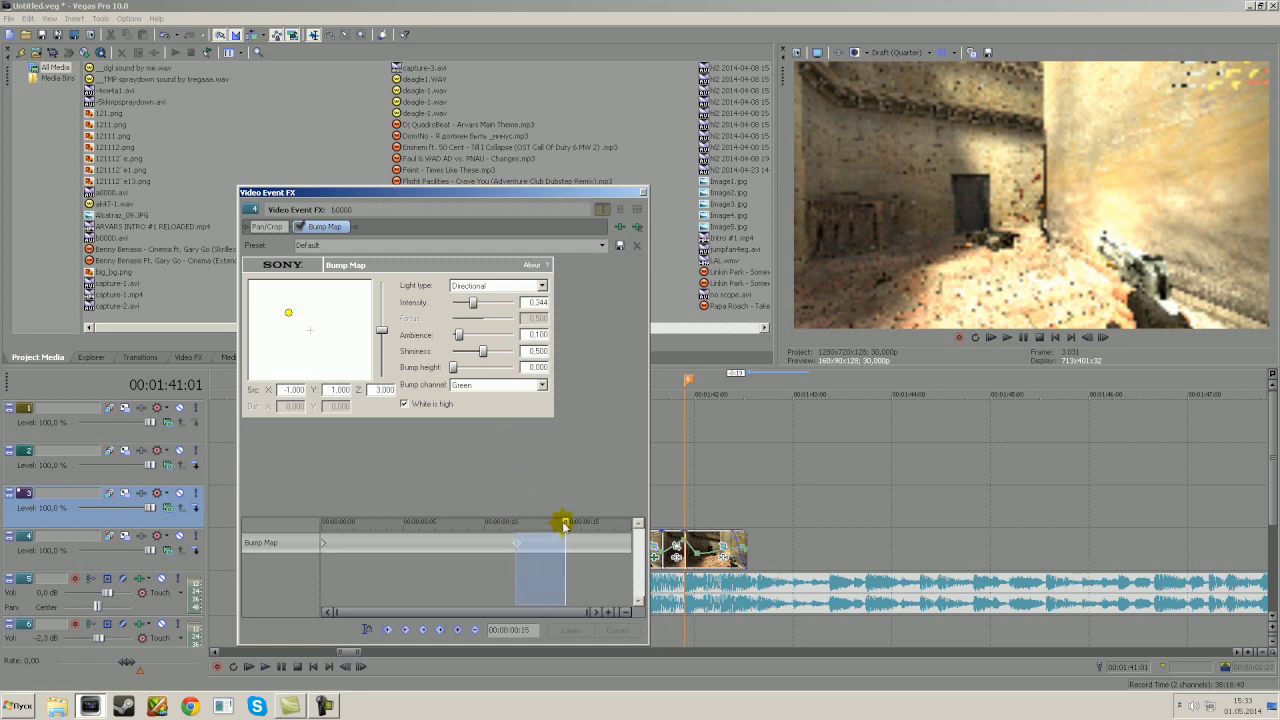
{"action": "left_click", "coordinate": [564, 524]}
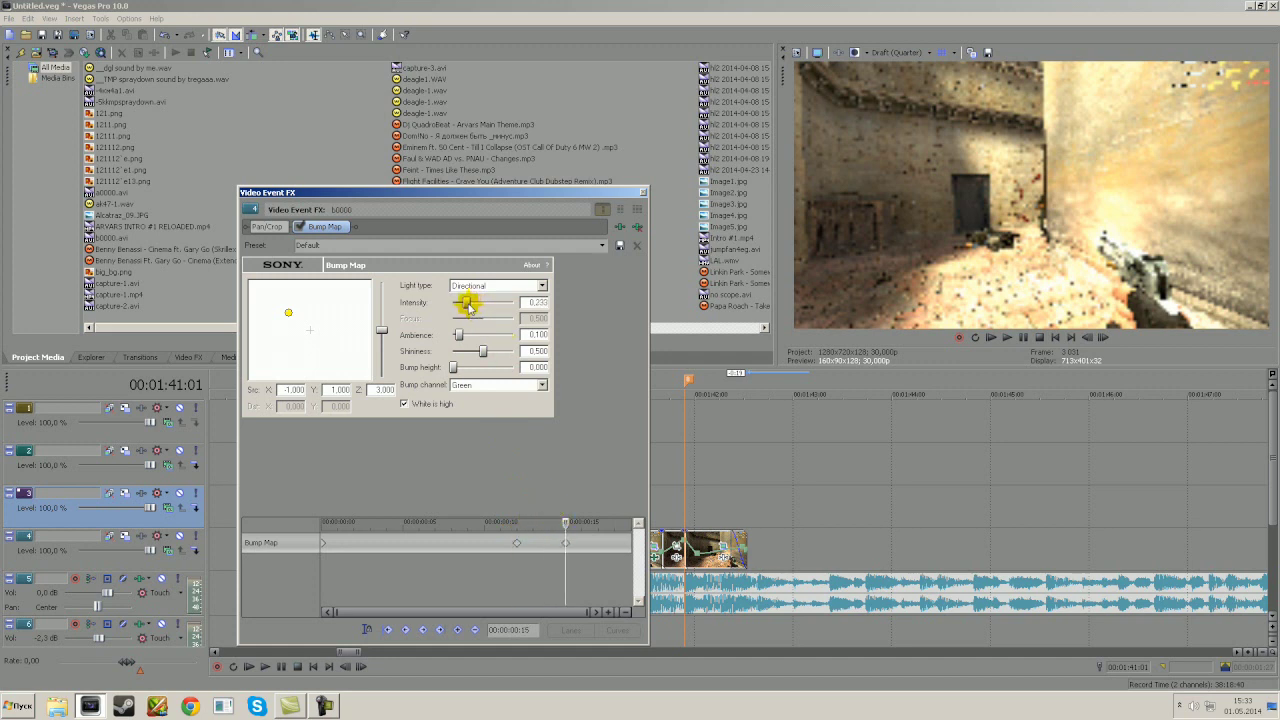
{"action": "left_click_drag", "start_coordinate": [469, 305], "coordinate": [472, 304]}
{"action": "left_click", "coordinate": [642, 191]}
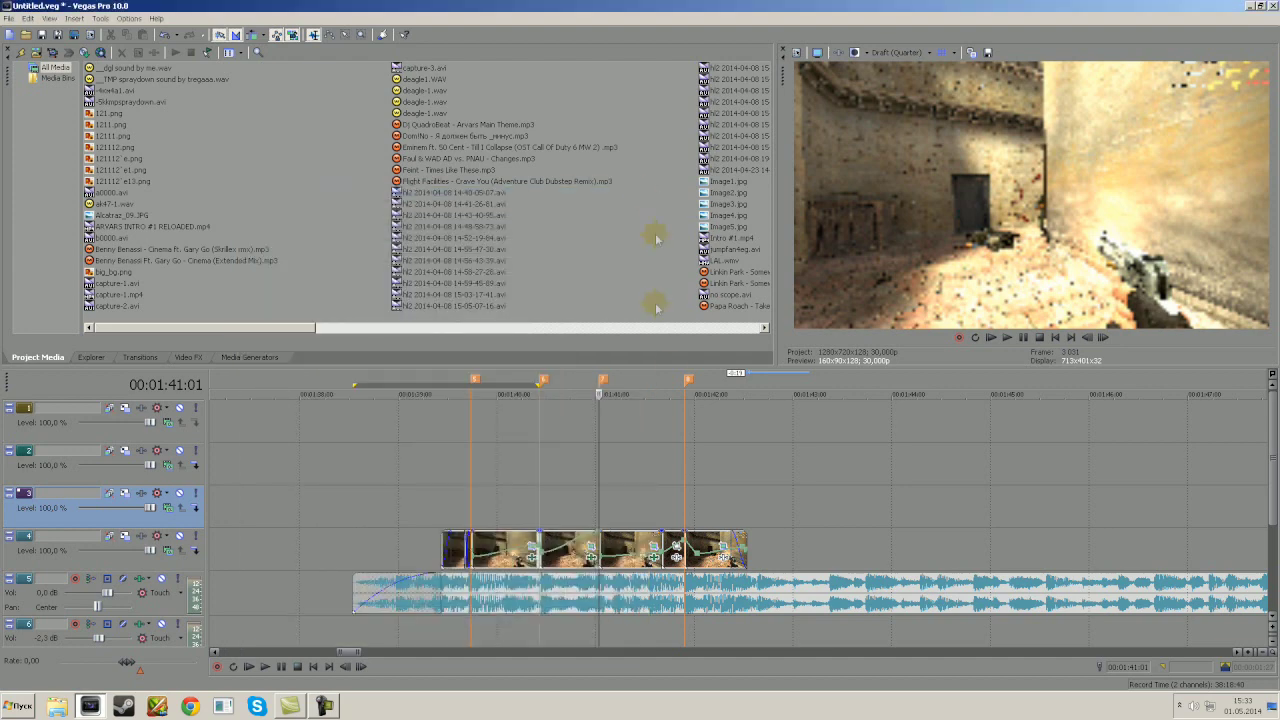
Step: Add Sony Bump Map to the clip starting at marker 8 and set the bump height to 0
{"action": "left_click", "coordinate": [686, 510]}
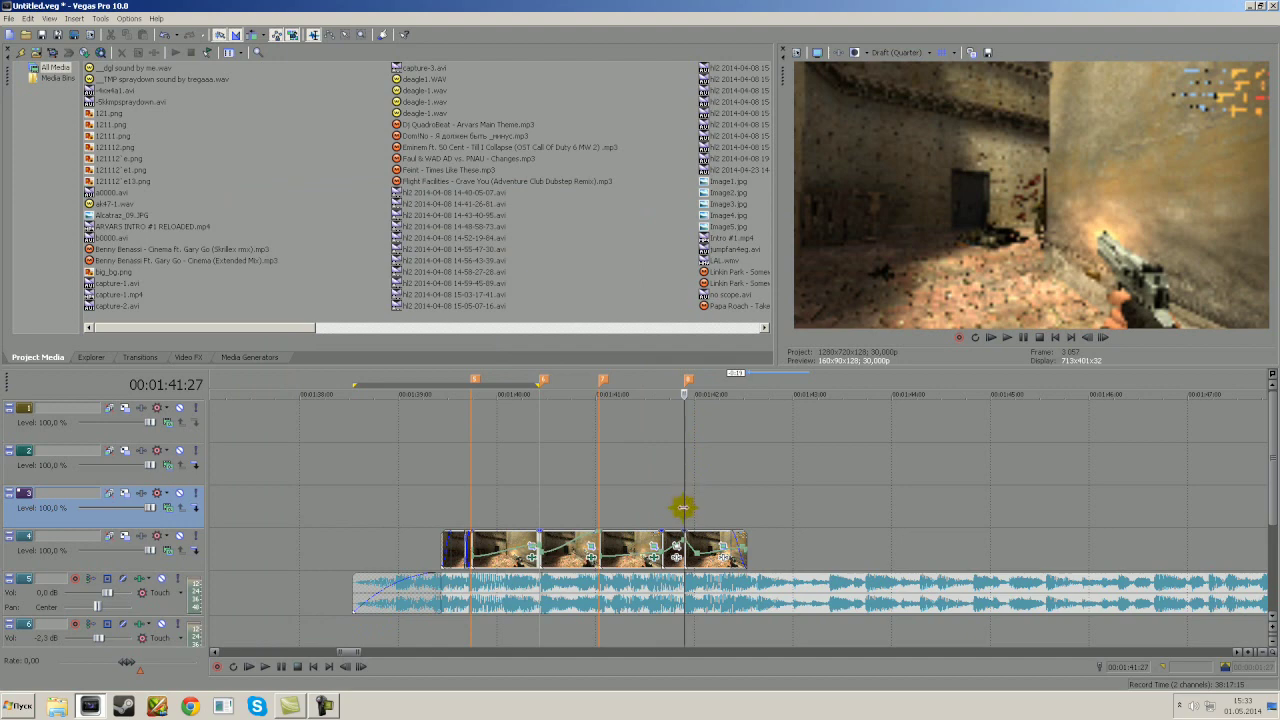
{"action": "left_click", "coordinate": [736, 545]}
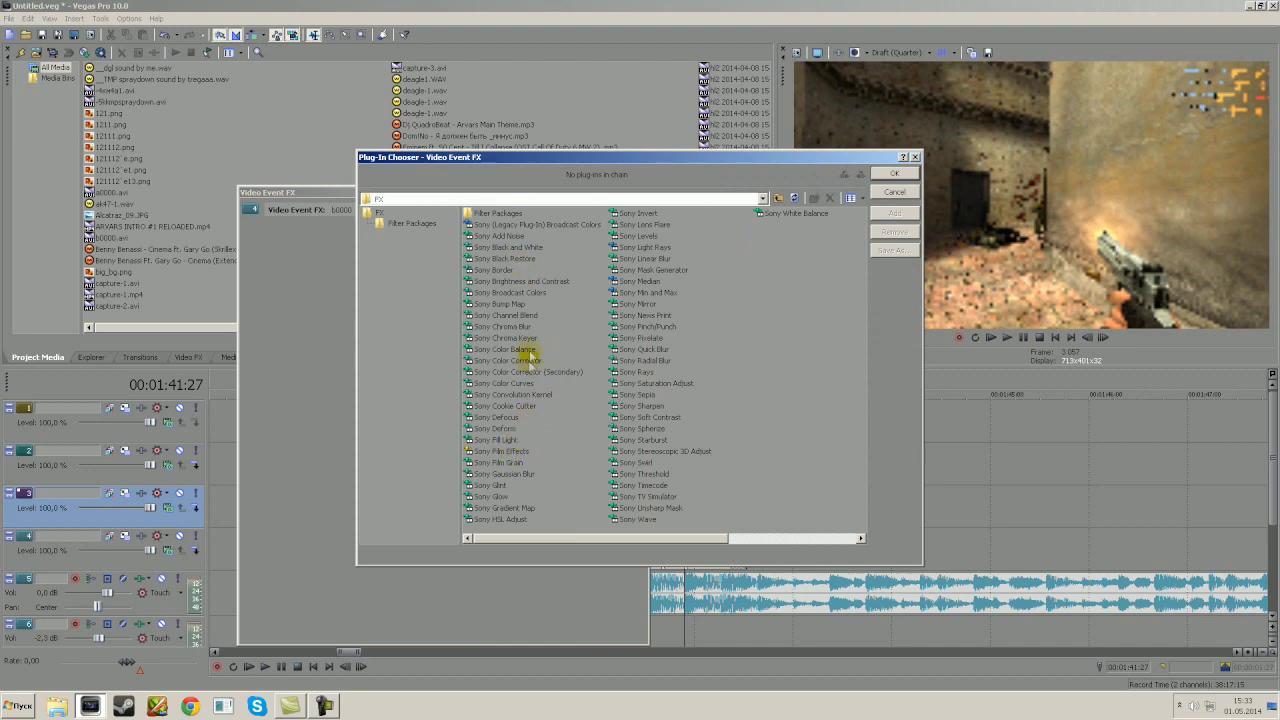
{"action": "left_click", "coordinate": [518, 303]}
{"action": "left_click", "coordinate": [894, 213]}
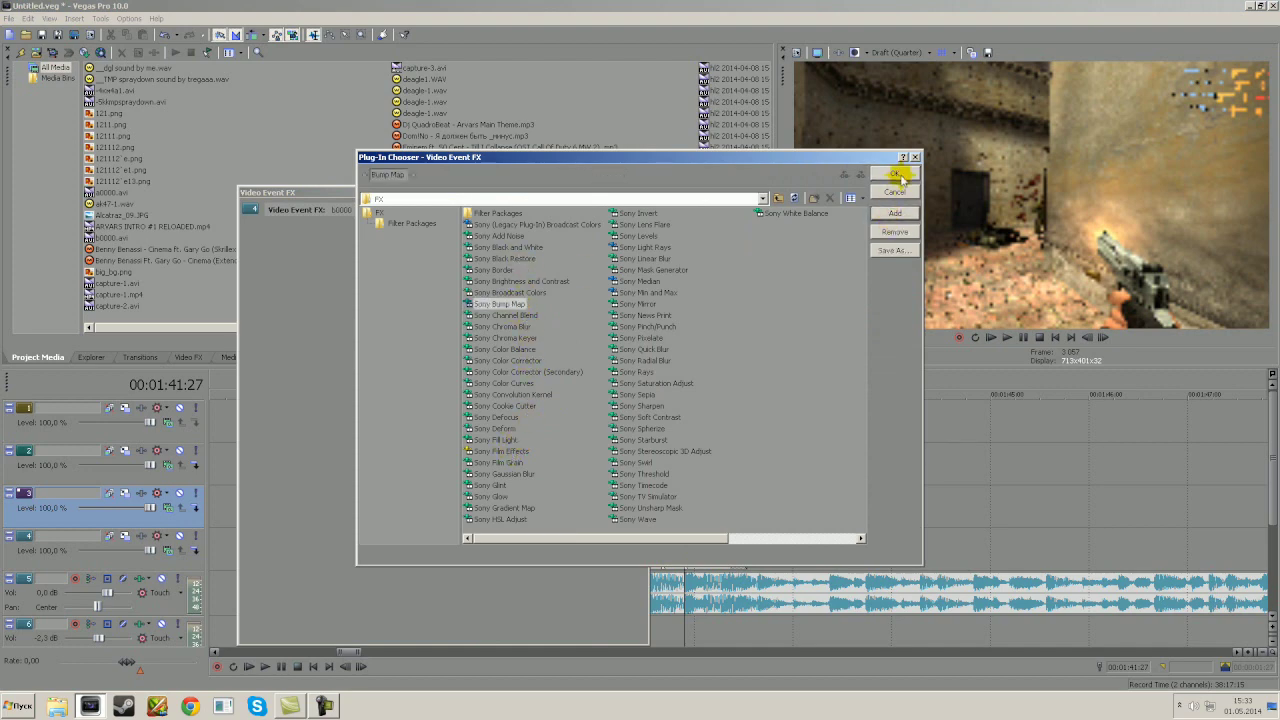
{"action": "left_click", "coordinate": [894, 173]}
{"action": "left_click", "coordinate": [270, 634]}
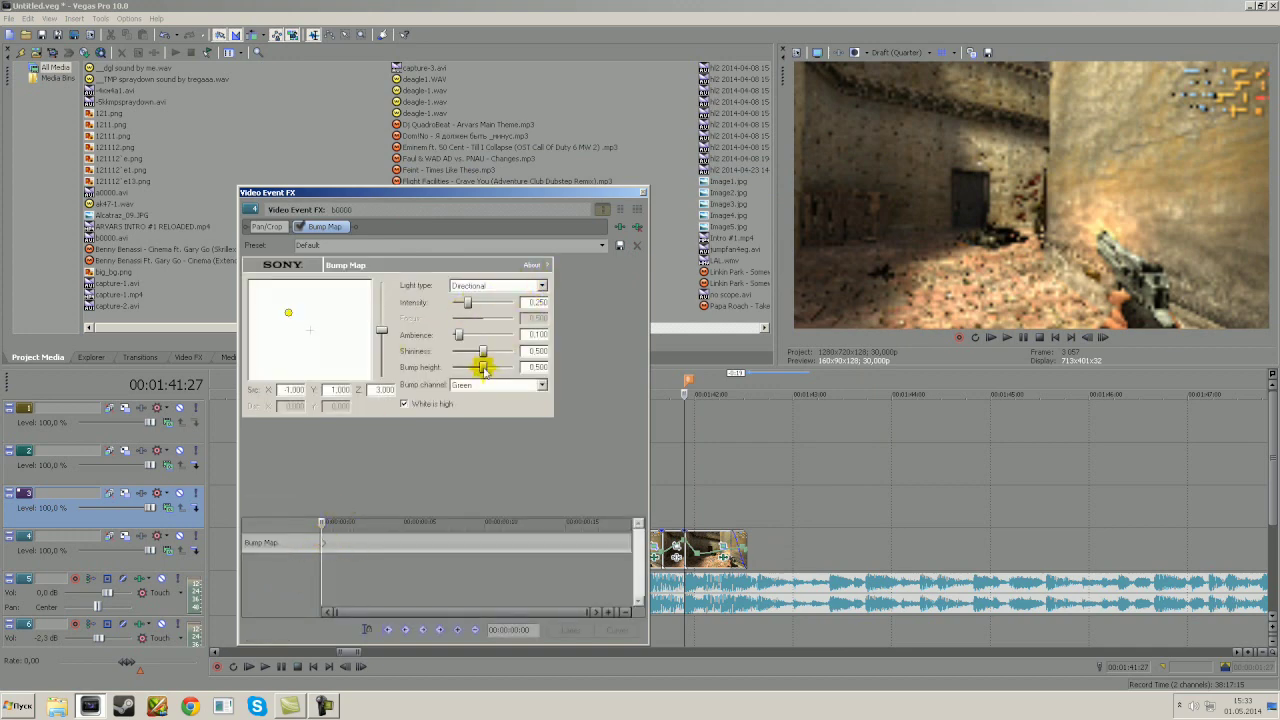
{"action": "left_click_drag", "start_coordinate": [483, 367], "coordinate": [453, 367]}
Step: Animate the marker 8 clip's Bump Map intensity from 0.477 at the start to 0.344 around 00:00:00:11 and 0.25 at 00:00:00:15, and close its effects
{"action": "left_click_drag", "start_coordinate": [469, 306], "coordinate": [484, 308]}
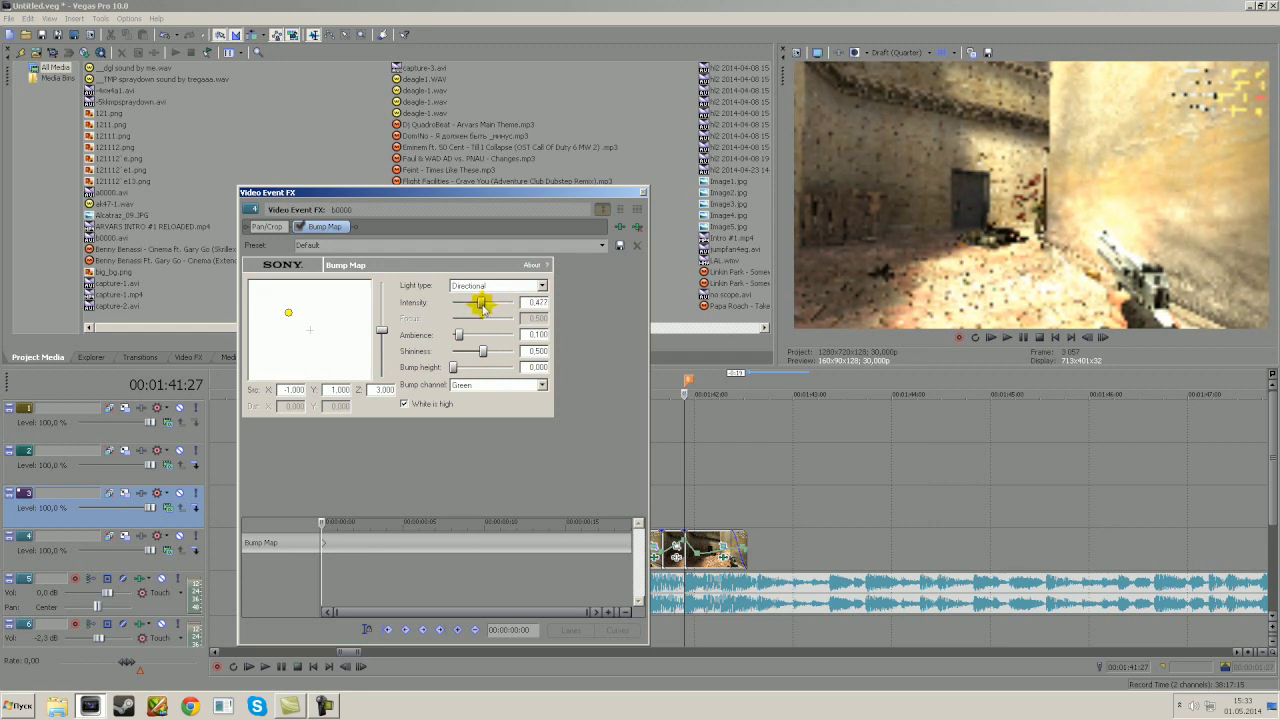
{"action": "left_click_drag", "start_coordinate": [323, 520], "coordinate": [500, 520]}
{"action": "left_click", "coordinate": [500, 521]}
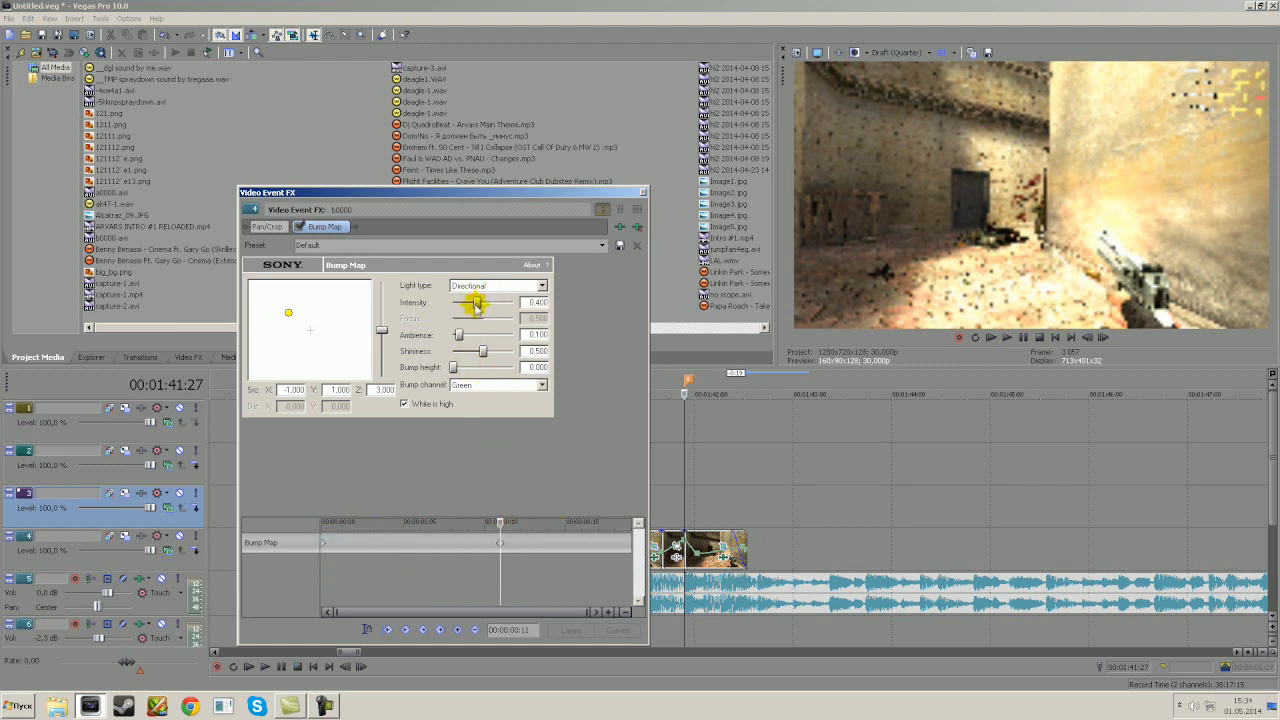
{"action": "left_click", "coordinate": [510, 515]}
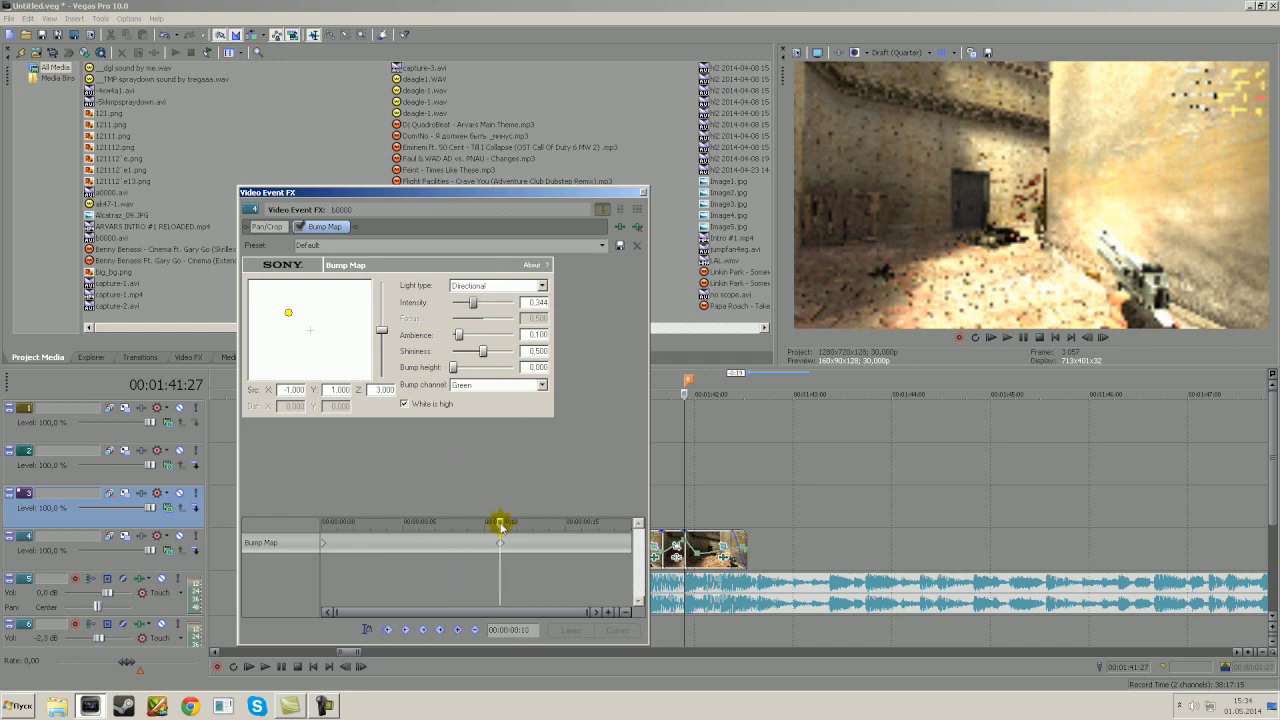
{"action": "left_click_drag", "start_coordinate": [500, 525], "coordinate": [563, 522]}
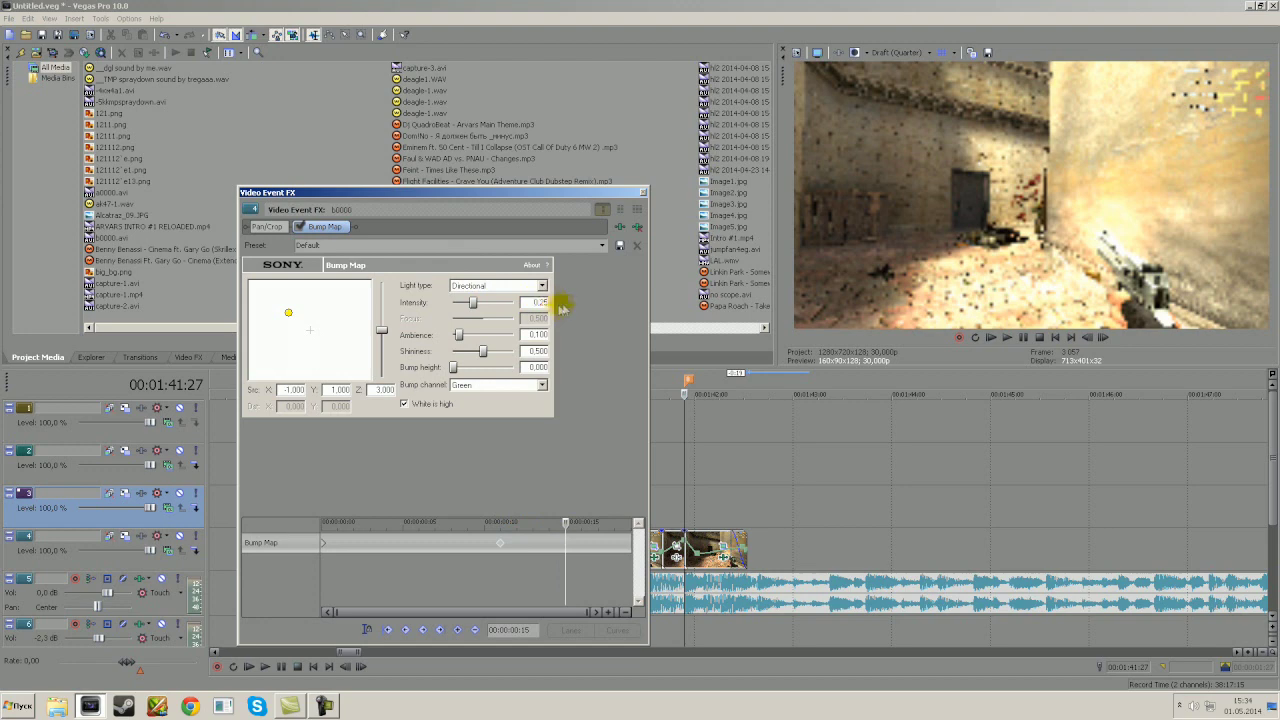
{"action": "left_click", "coordinate": [645, 191]}
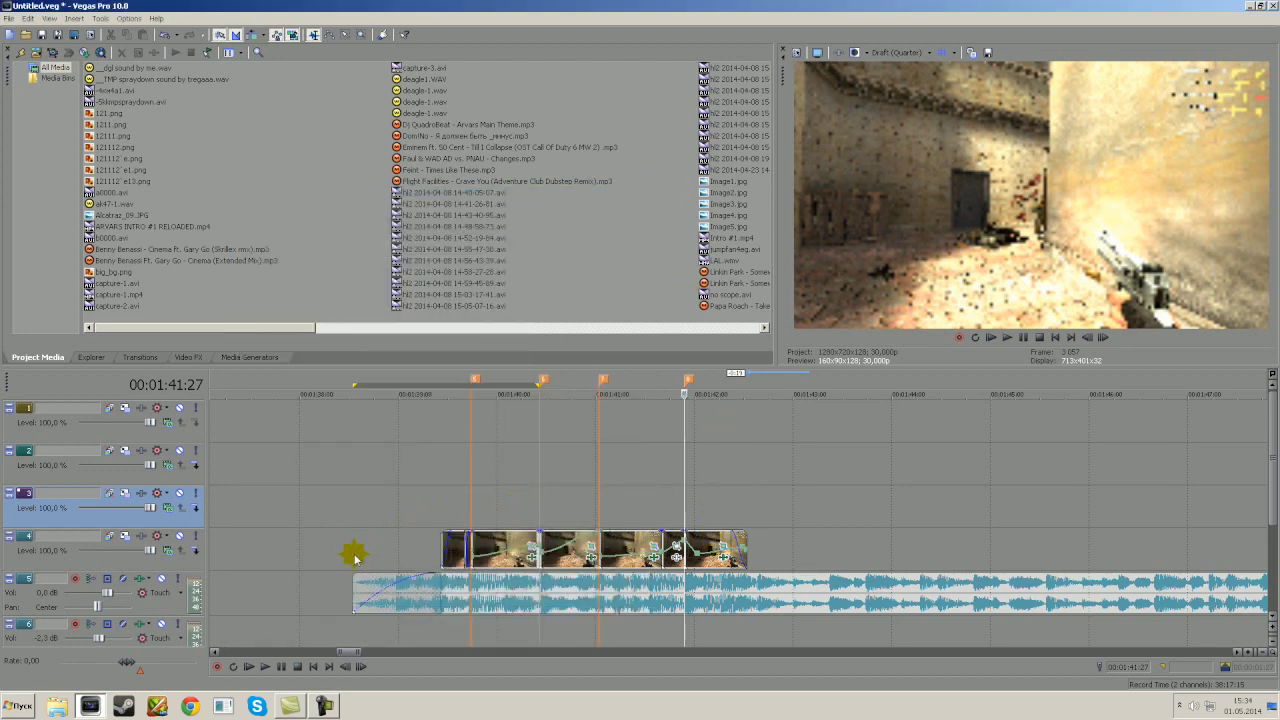
Step: Select the range from 00:01:38:16 to 00:01:42:16 across all the split clips and play it to review the flashes
{"action": "left_click_drag", "start_coordinate": [355, 558], "coordinate": [752, 560]}
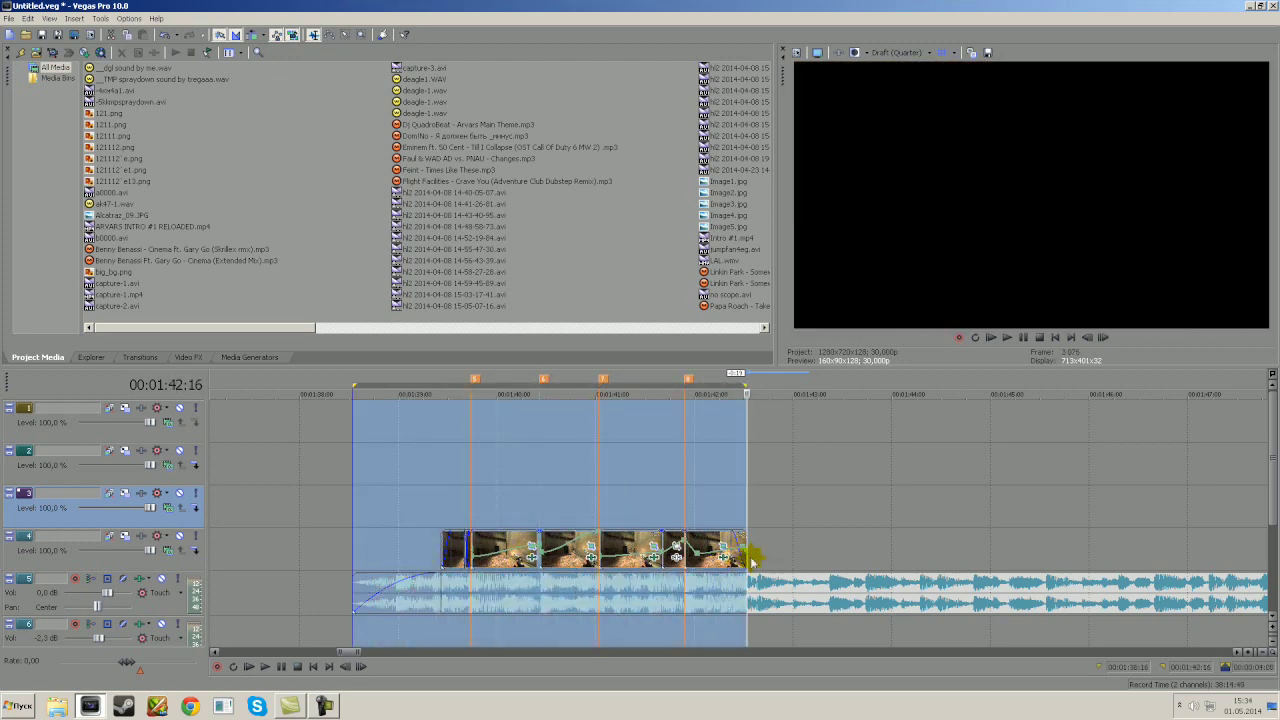
{"action": "key", "text": "space"}
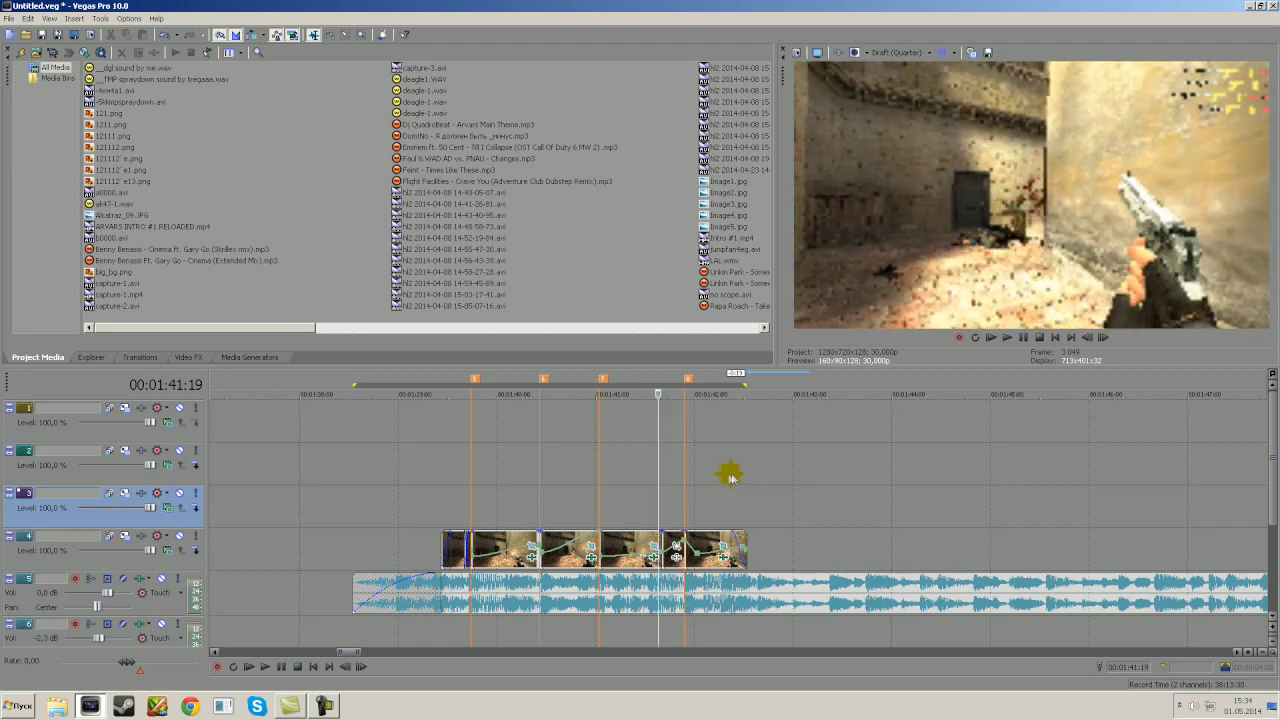
{"action": "key", "text": "space"}
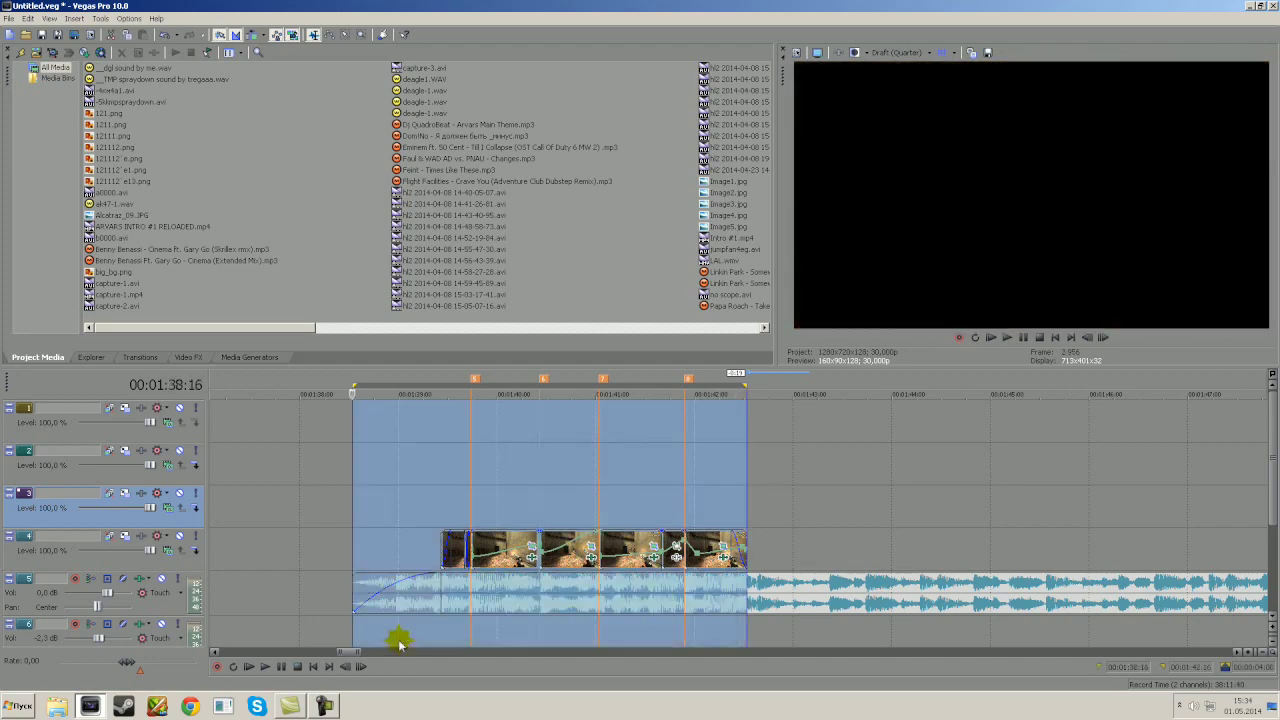
{"action": "left_click", "coordinate": [271, 666]}
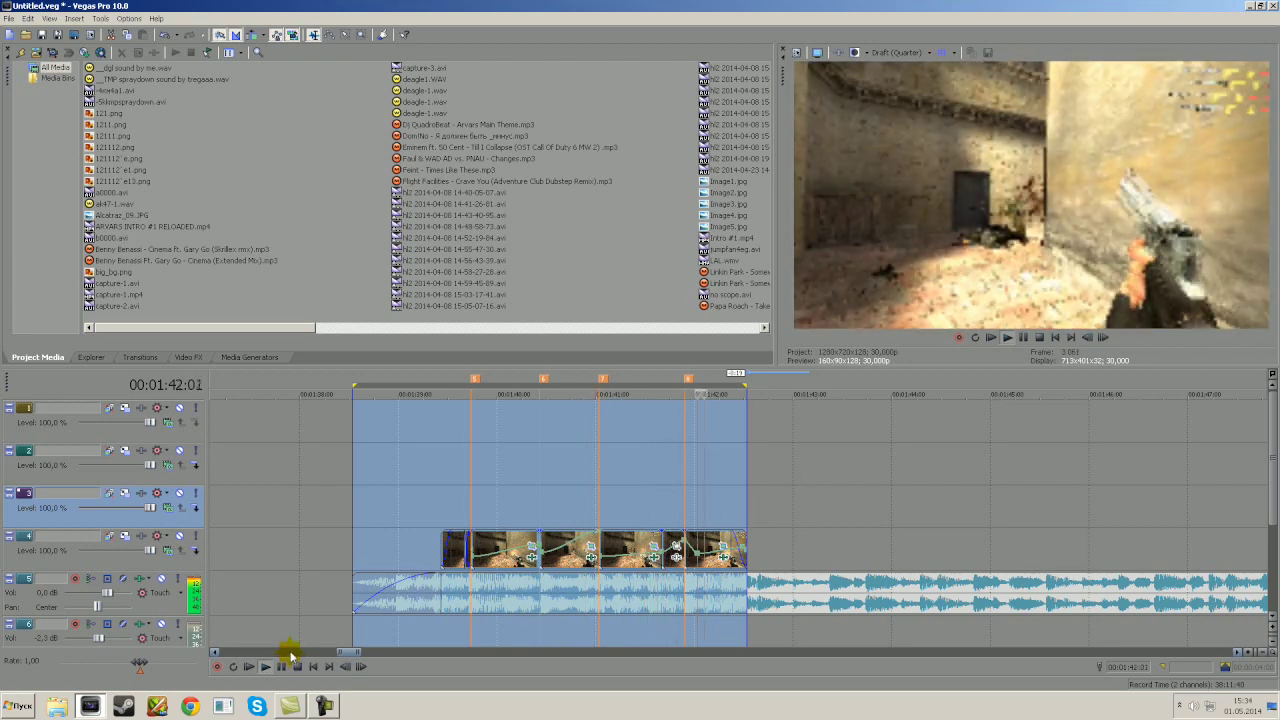
{"action": "left_click", "coordinate": [291, 660]}
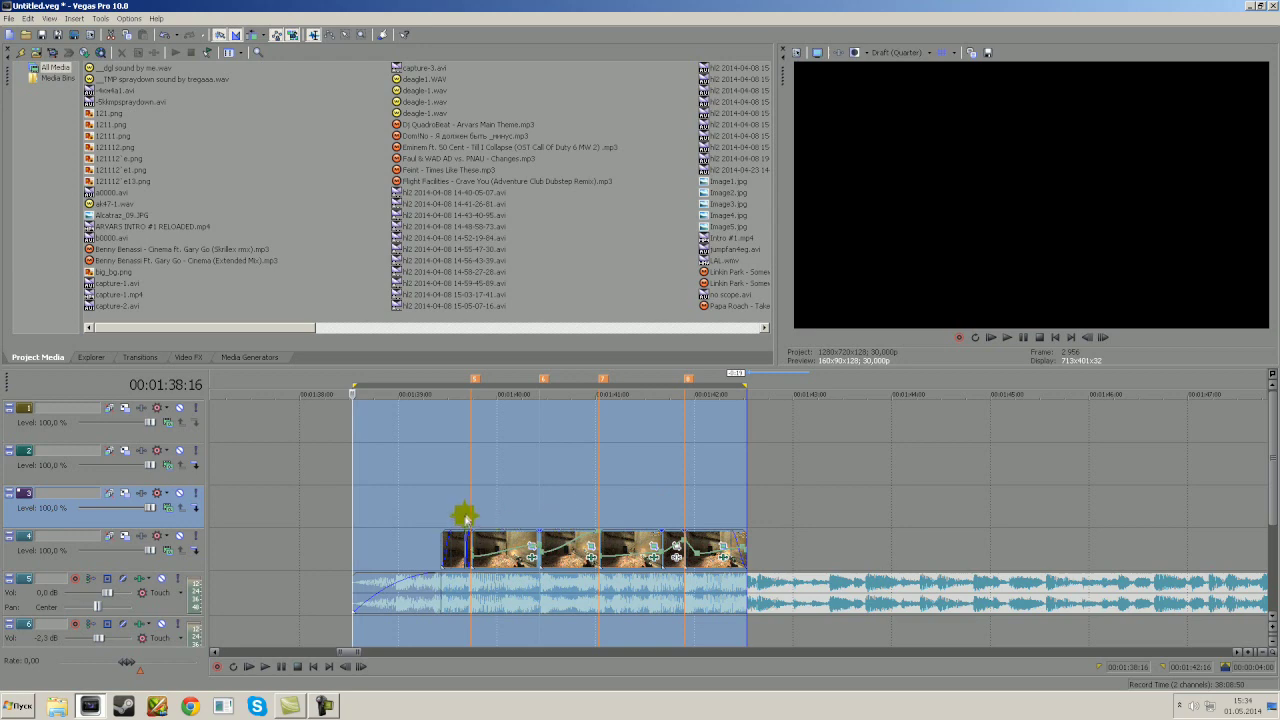
Step: Add Sony Gaussian Blur after the Bump Map on the clip starting at marker 5
{"action": "left_click", "coordinate": [472, 512]}
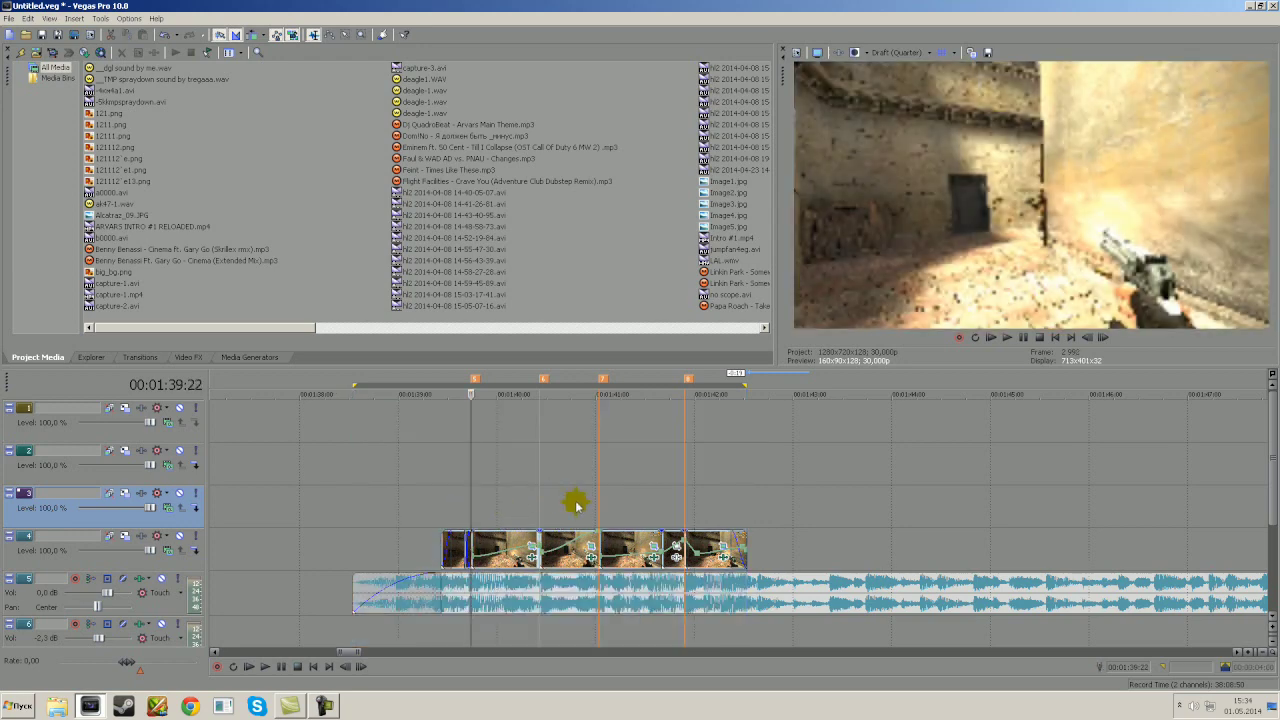
{"action": "scroll", "coordinate": [600, 506], "scroll_direction": "up", "scroll_amount": 2}
{"action": "scroll", "coordinate": [809, 500], "scroll_direction": "up", "scroll_amount": 4}
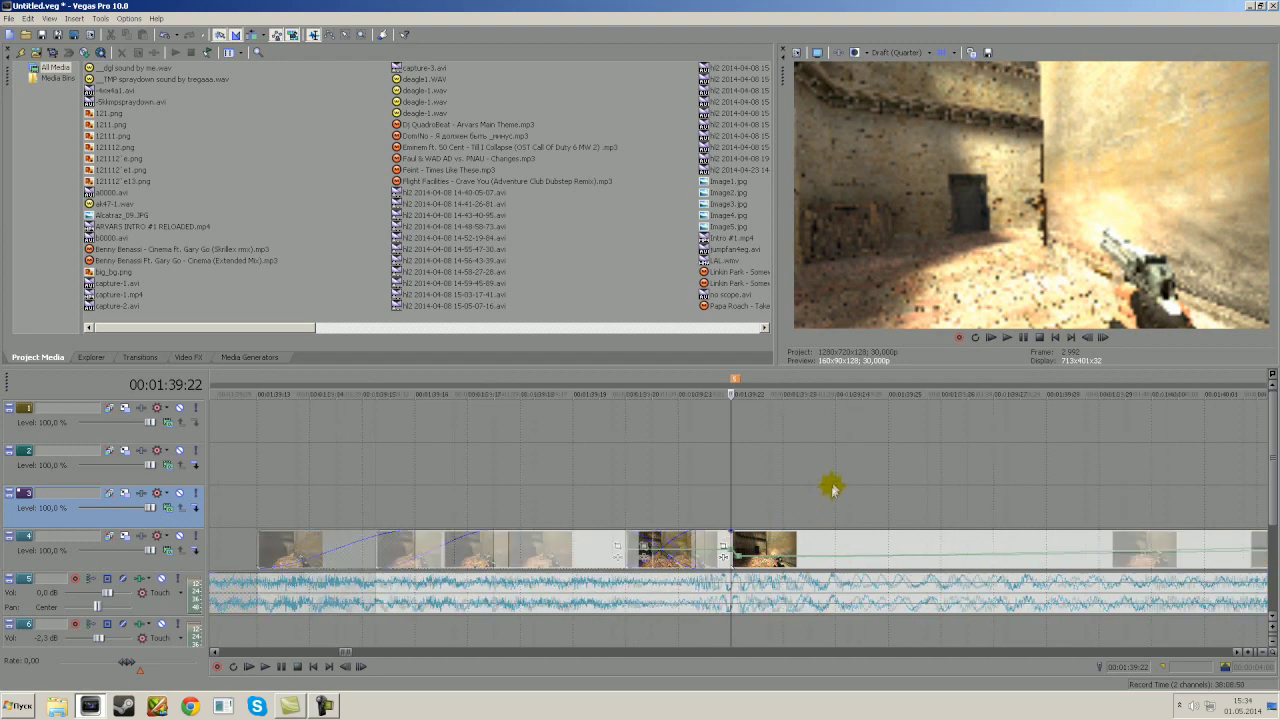
{"action": "scroll", "coordinate": [834, 470], "scroll_direction": "down", "scroll_amount": 4}
{"action": "scroll", "coordinate": [960, 452], "scroll_direction": "down", "scroll_amount": 2}
{"action": "scroll", "coordinate": [960, 450], "scroll_direction": "down", "scroll_amount": 4}
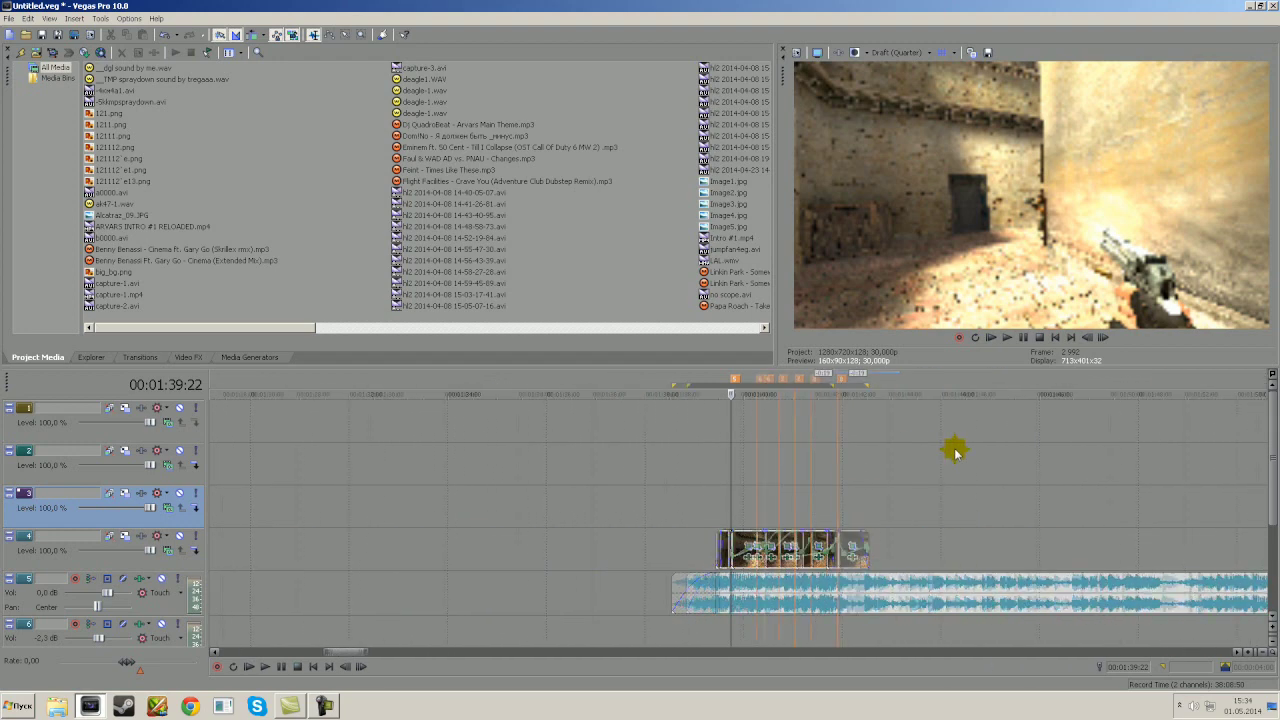
{"action": "scroll", "coordinate": [909, 457], "scroll_direction": "up", "scroll_amount": 4}
{"action": "scroll", "coordinate": [905, 459], "scroll_direction": "up", "scroll_amount": 3}
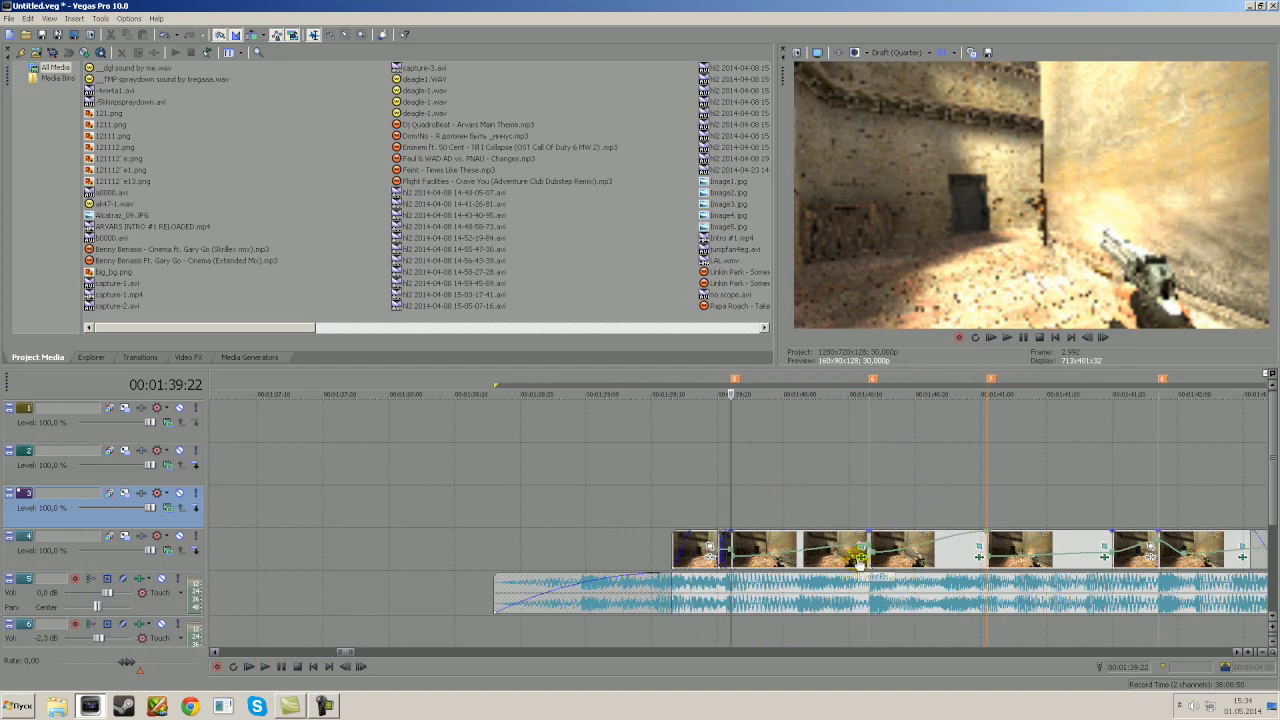
{"action": "left_click", "coordinate": [858, 557]}
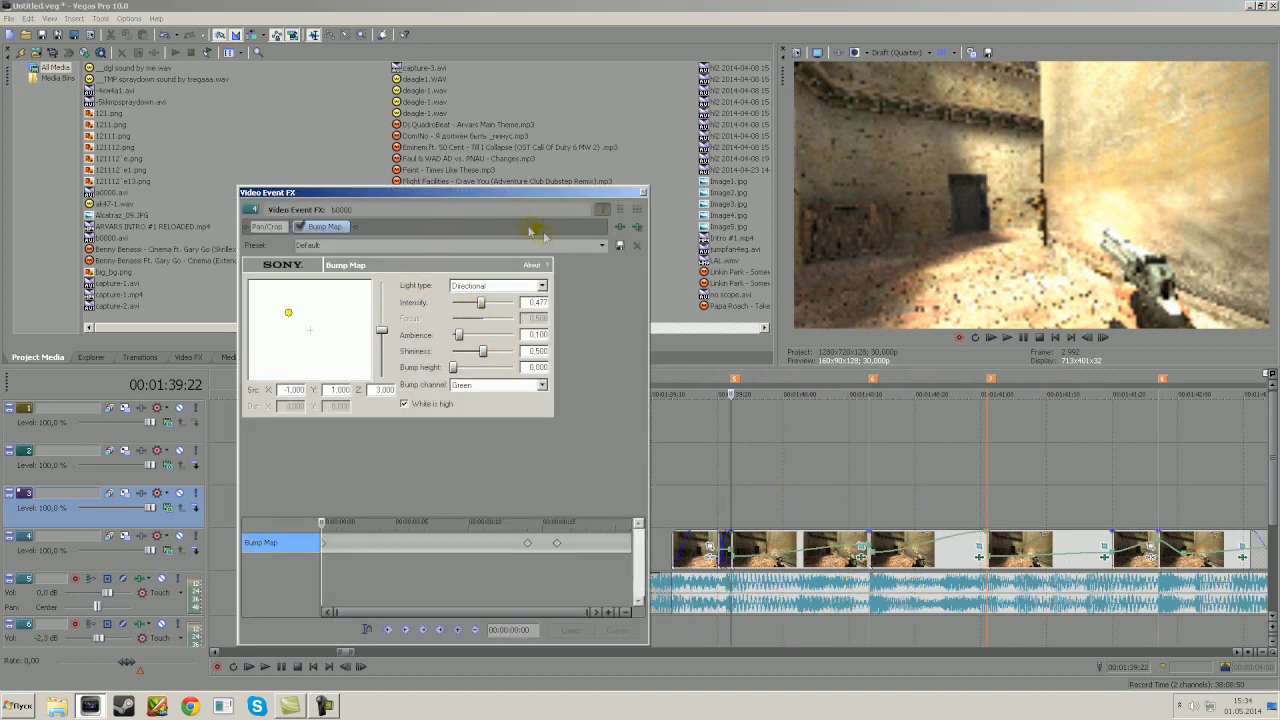
{"action": "left_click", "coordinate": [618, 227]}
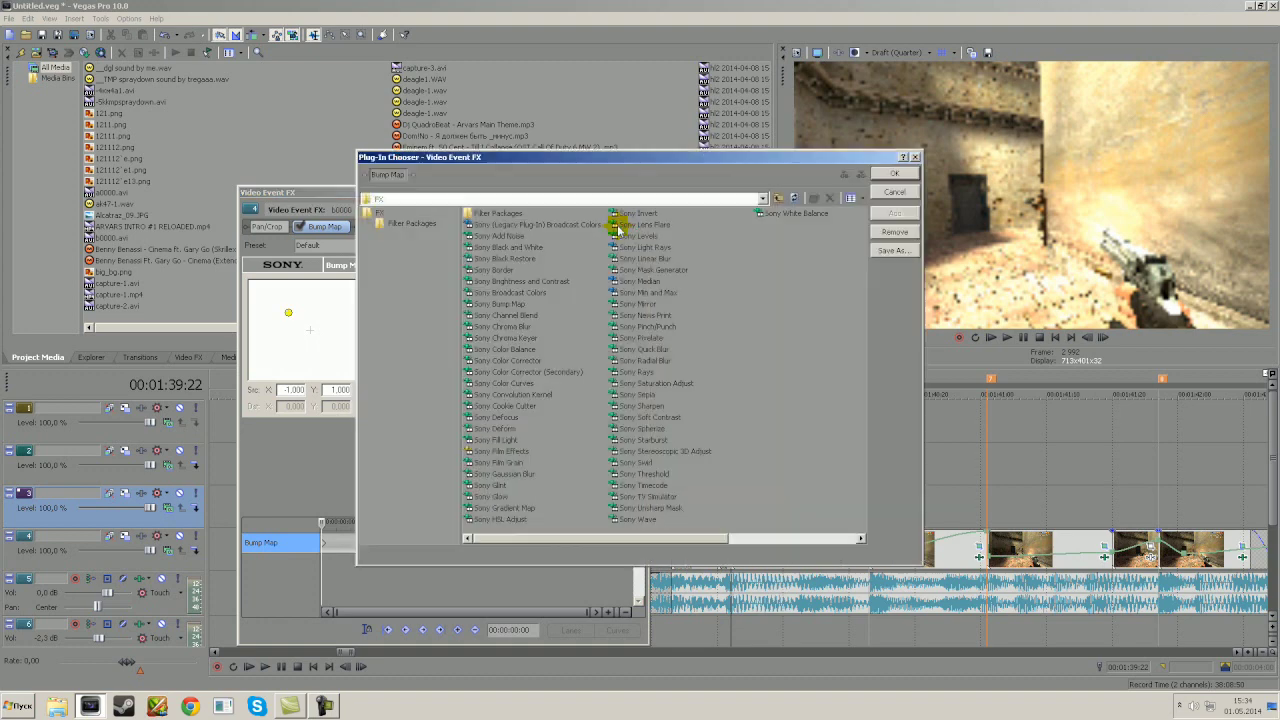
{"action": "left_click", "coordinate": [510, 473]}
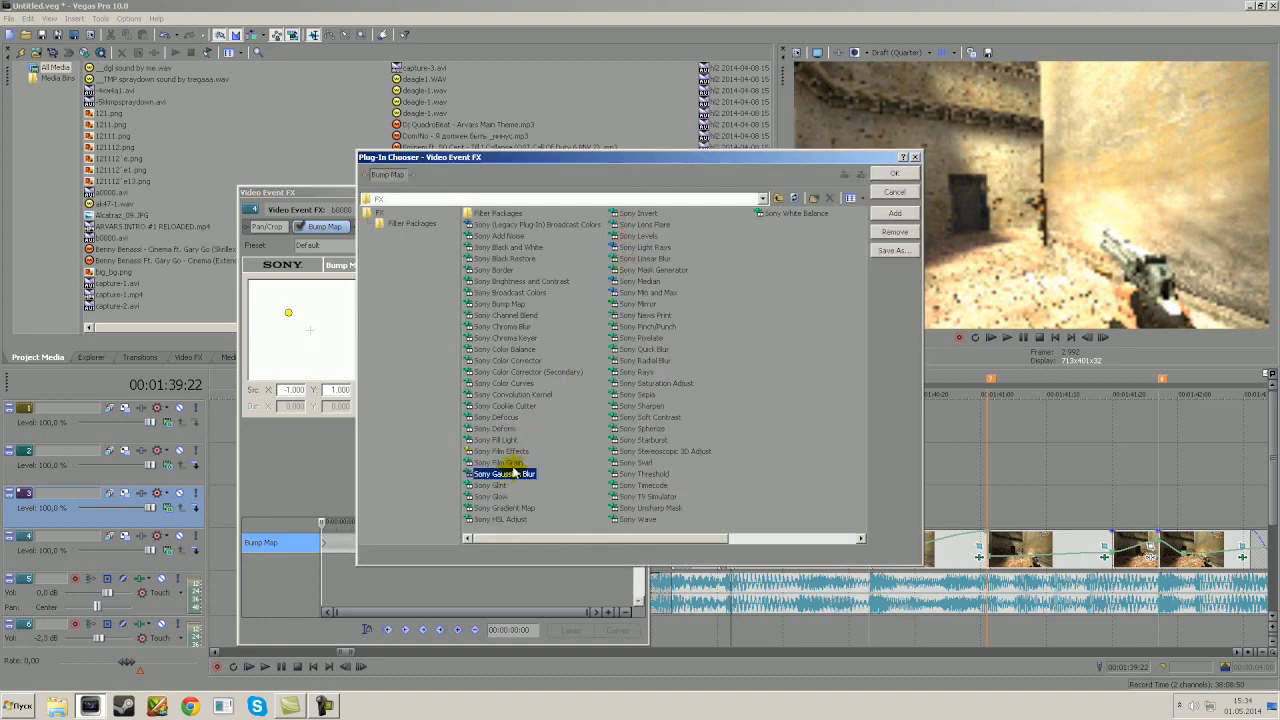
{"action": "left_click", "coordinate": [890, 214]}
{"action": "left_click", "coordinate": [894, 173]}
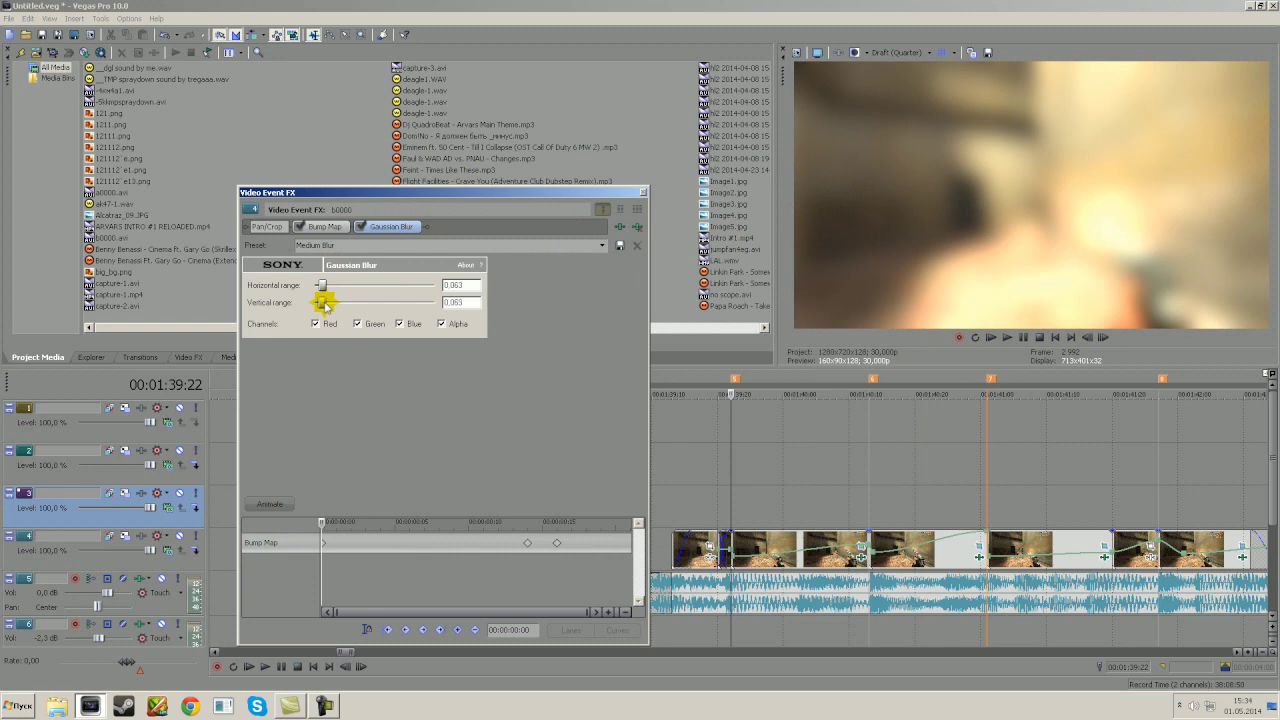
Step: Animate the marker 5 clip's horizontal and vertical blur from 0.011 at the start to 0.005 at 00:00:00:11 and 0 at 00:00:00:13, and close its effects
{"action": "left_click_drag", "start_coordinate": [325, 306], "coordinate": [320, 307]}
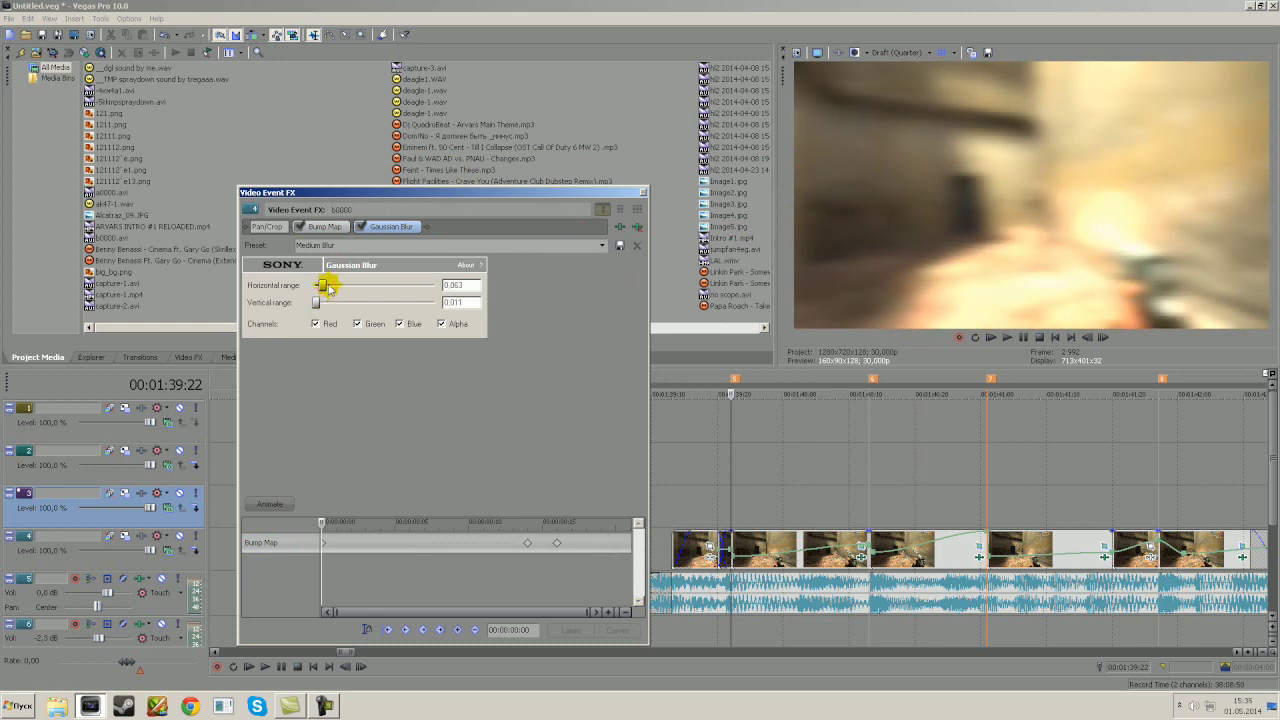
{"action": "left_click_drag", "start_coordinate": [320, 287], "coordinate": [316, 287]}
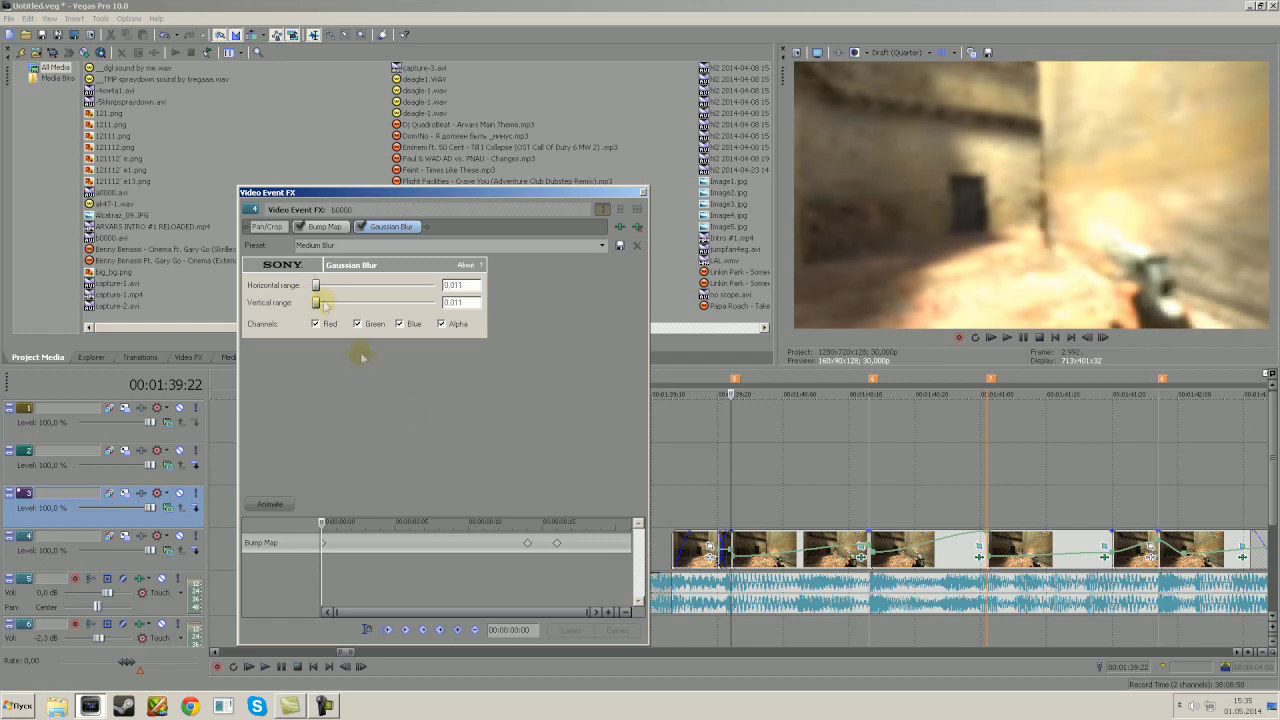
{"action": "left_click", "coordinate": [285, 505]}
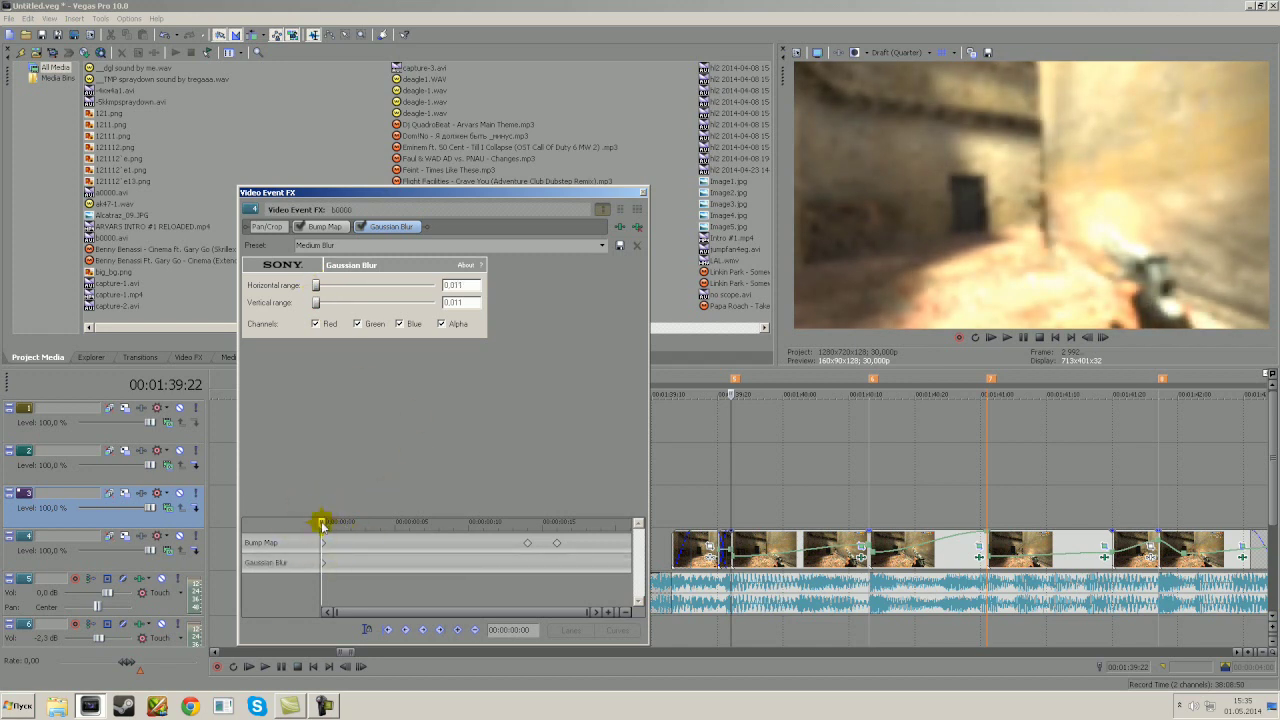
{"action": "left_click_drag", "start_coordinate": [321, 522], "coordinate": [483, 516]}
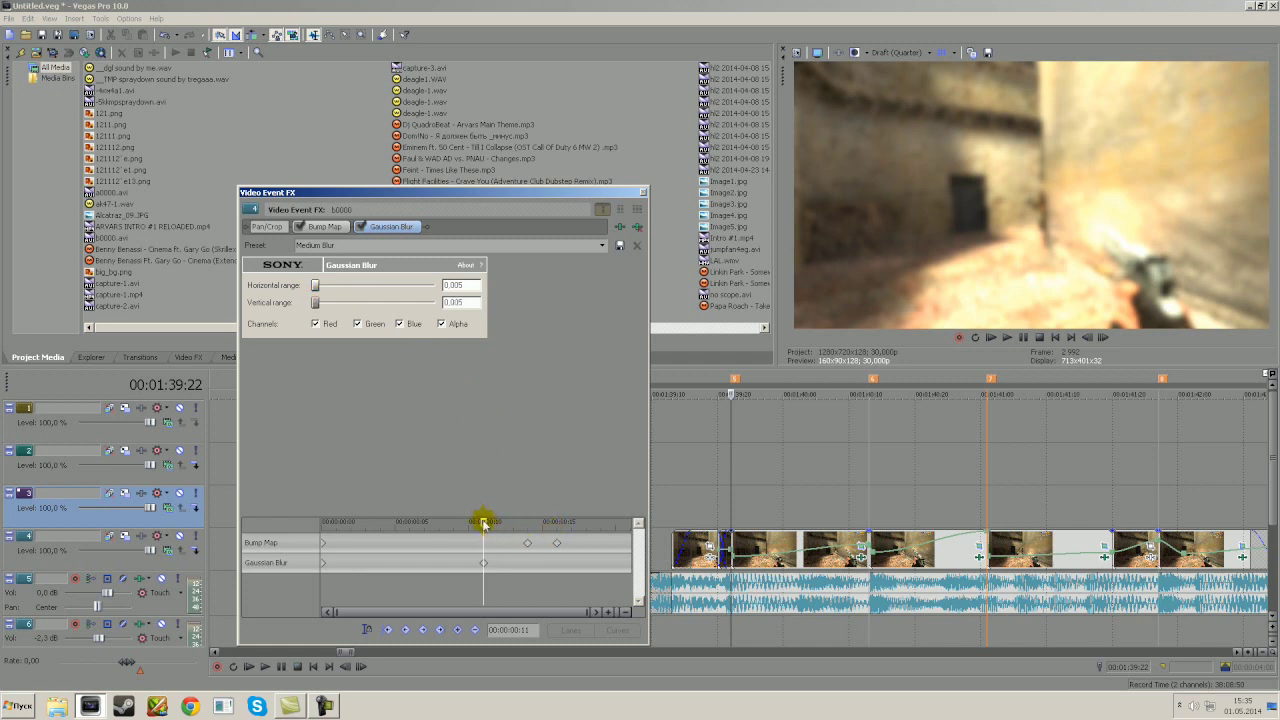
{"action": "left_click_drag", "start_coordinate": [483, 520], "coordinate": [513, 522]}
{"action": "left_click_drag", "start_coordinate": [314, 286], "coordinate": [318, 285]}
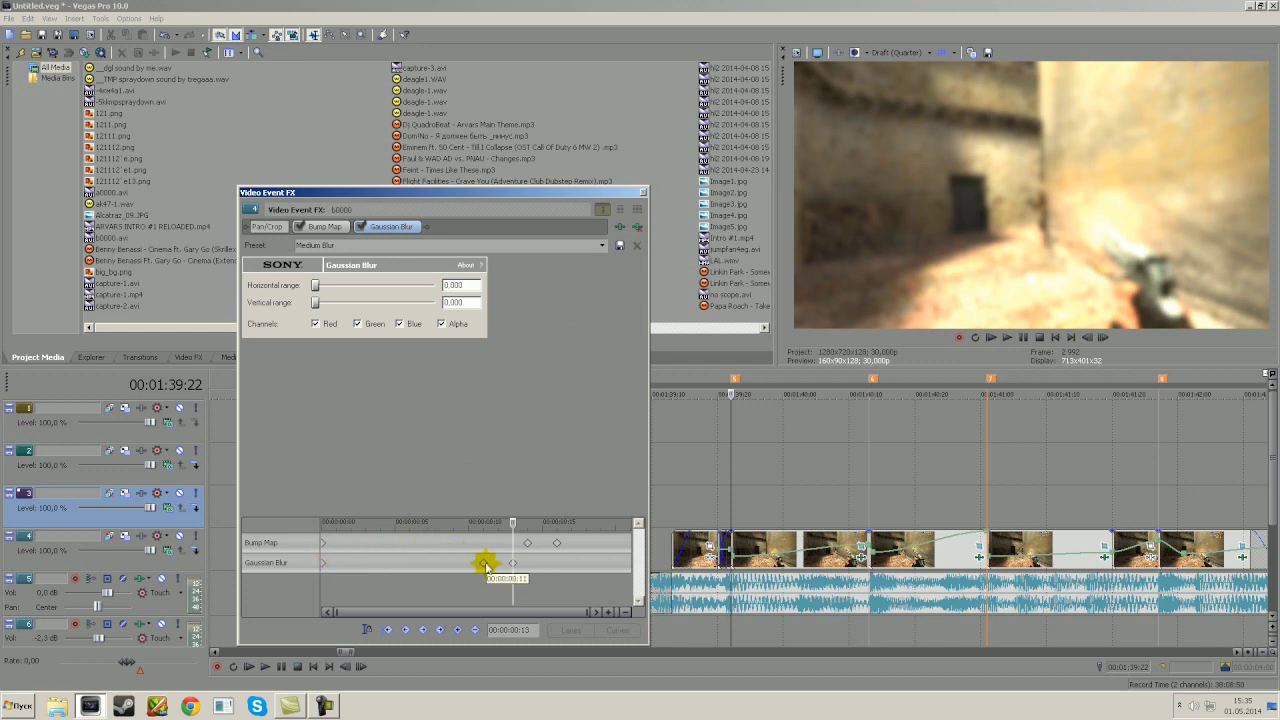
{"action": "left_click", "coordinate": [643, 195]}
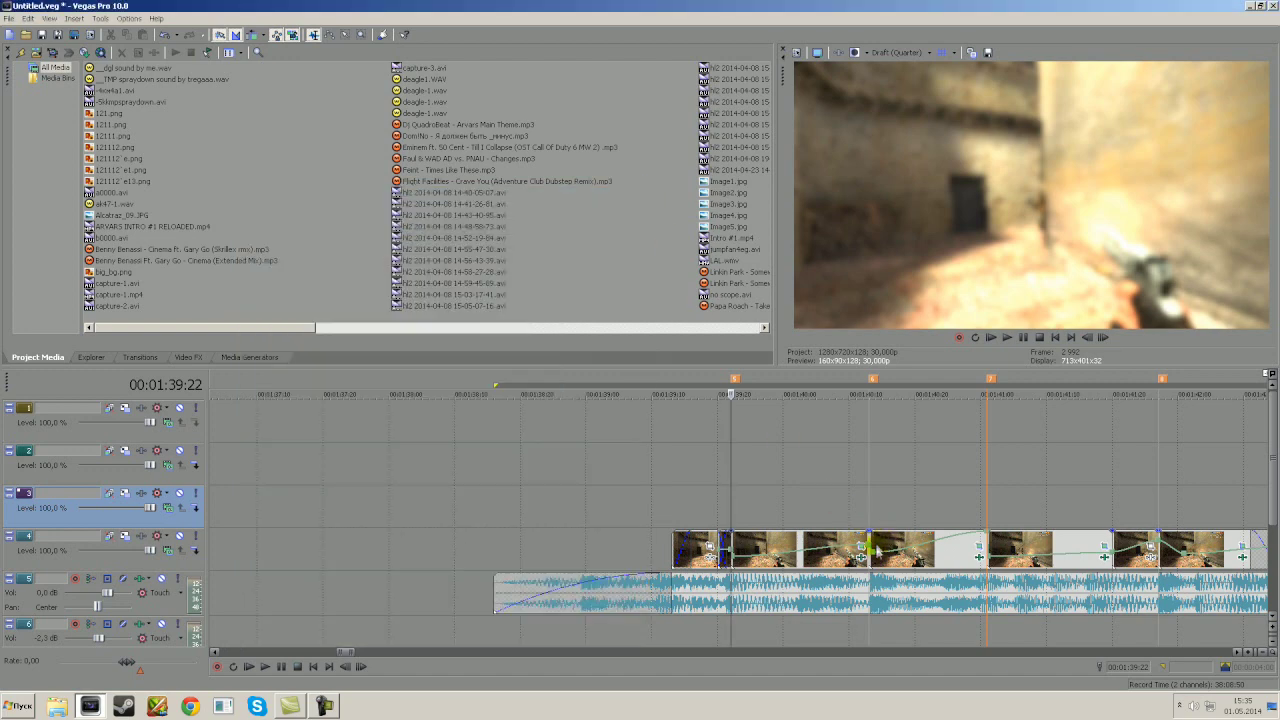
Step: Add Sony Gaussian Blur to the clip starting at marker 6, with horizontal and vertical ranges of 0.011 at the start
{"action": "left_click", "coordinate": [983, 558]}
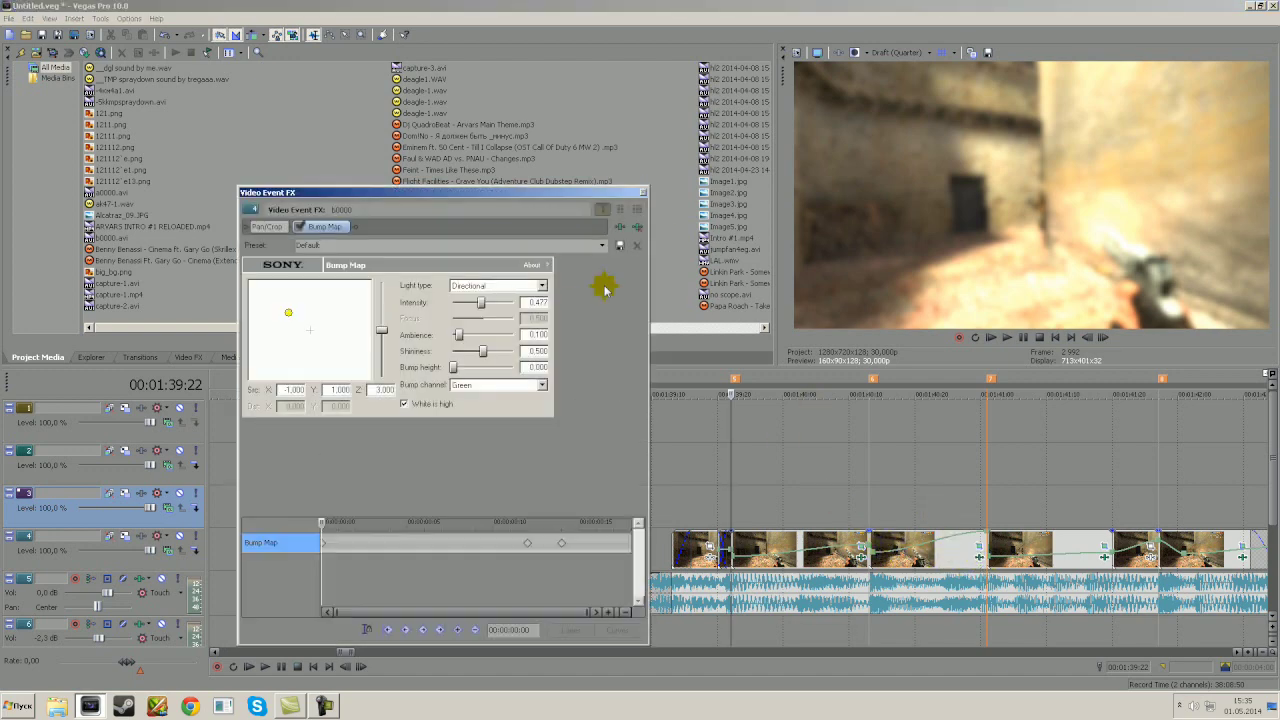
{"action": "left_click", "coordinate": [606, 213]}
{"action": "left_click", "coordinate": [508, 474]}
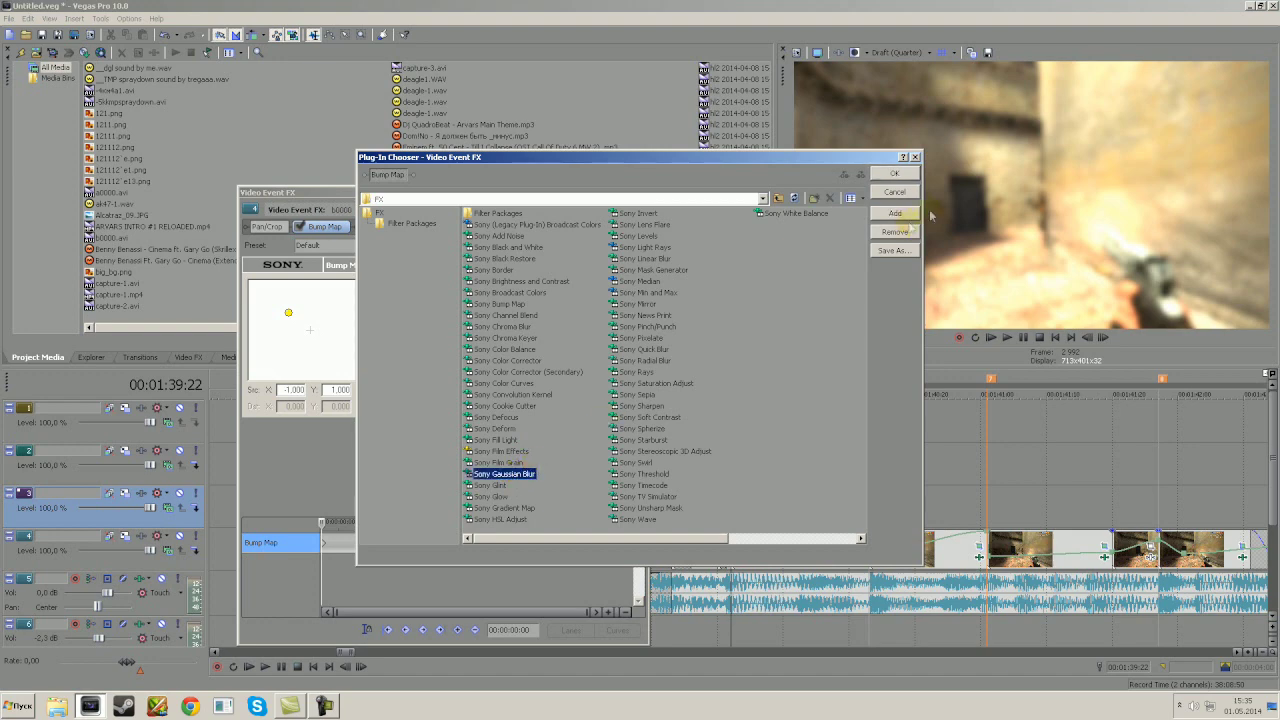
{"action": "left_click", "coordinate": [894, 213]}
{"action": "left_click", "coordinate": [894, 174]}
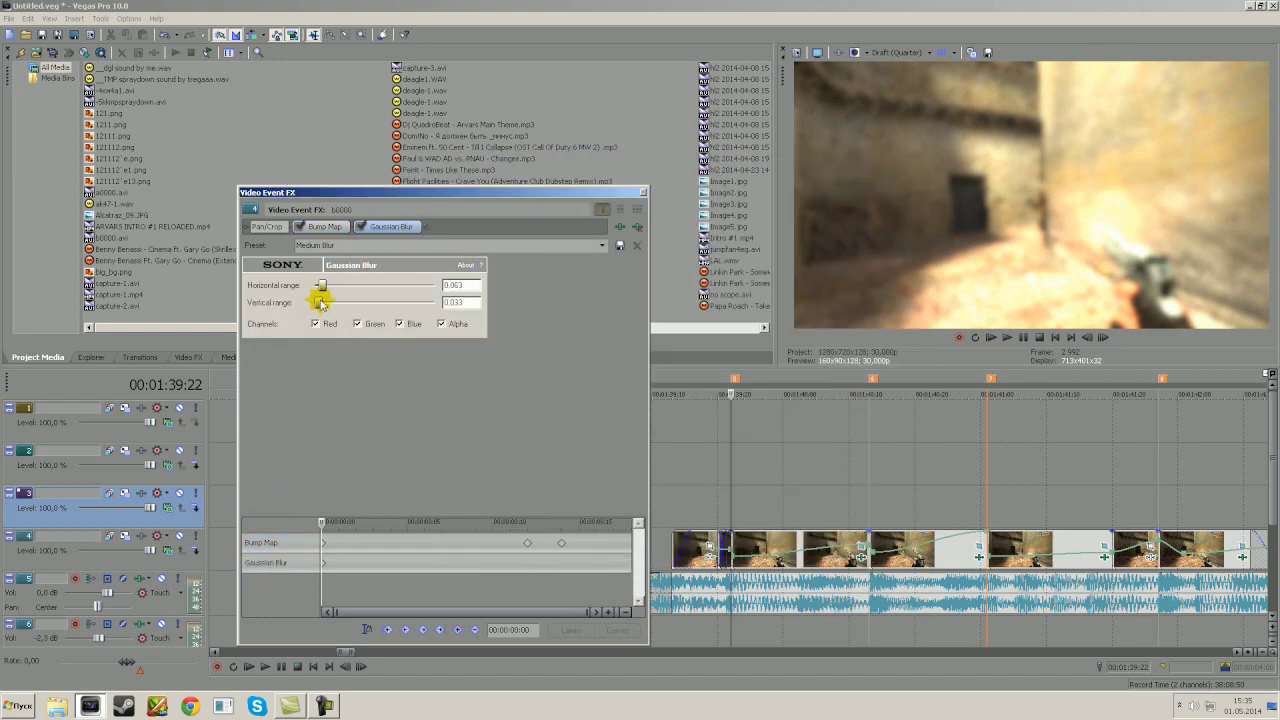
{"action": "left_click", "coordinate": [455, 303]}
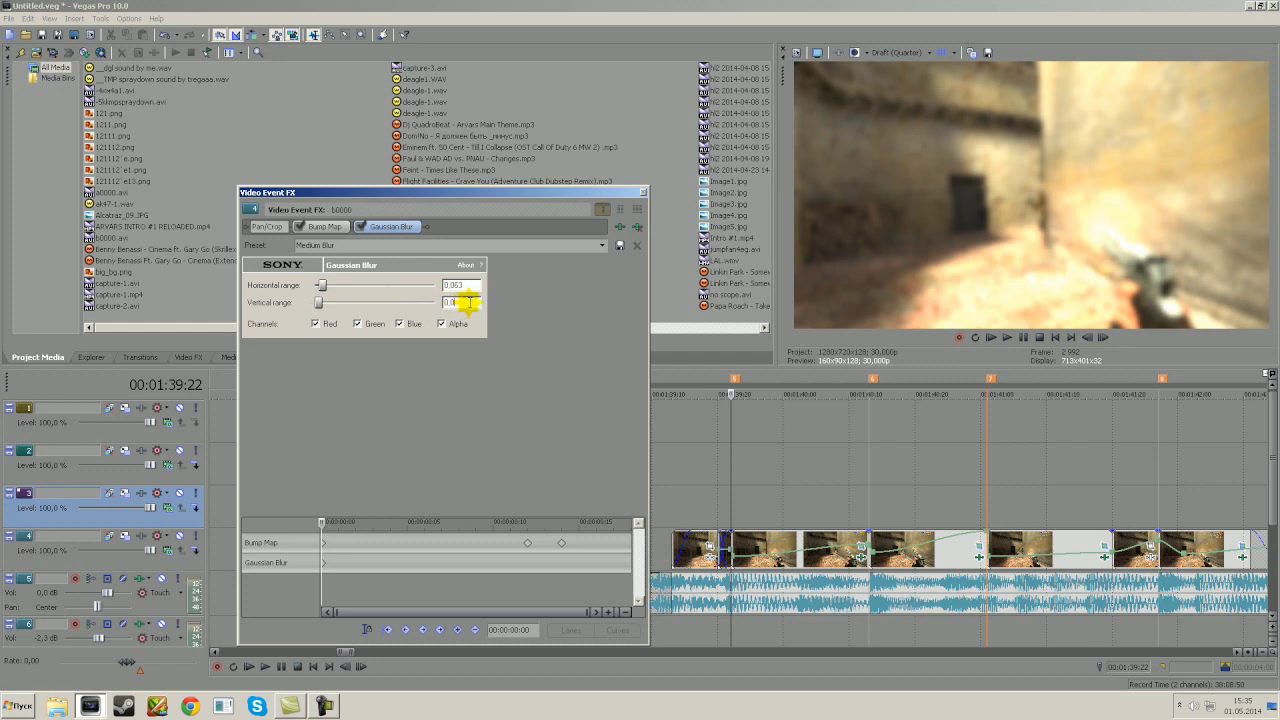
{"action": "left_click", "coordinate": [469, 286]}
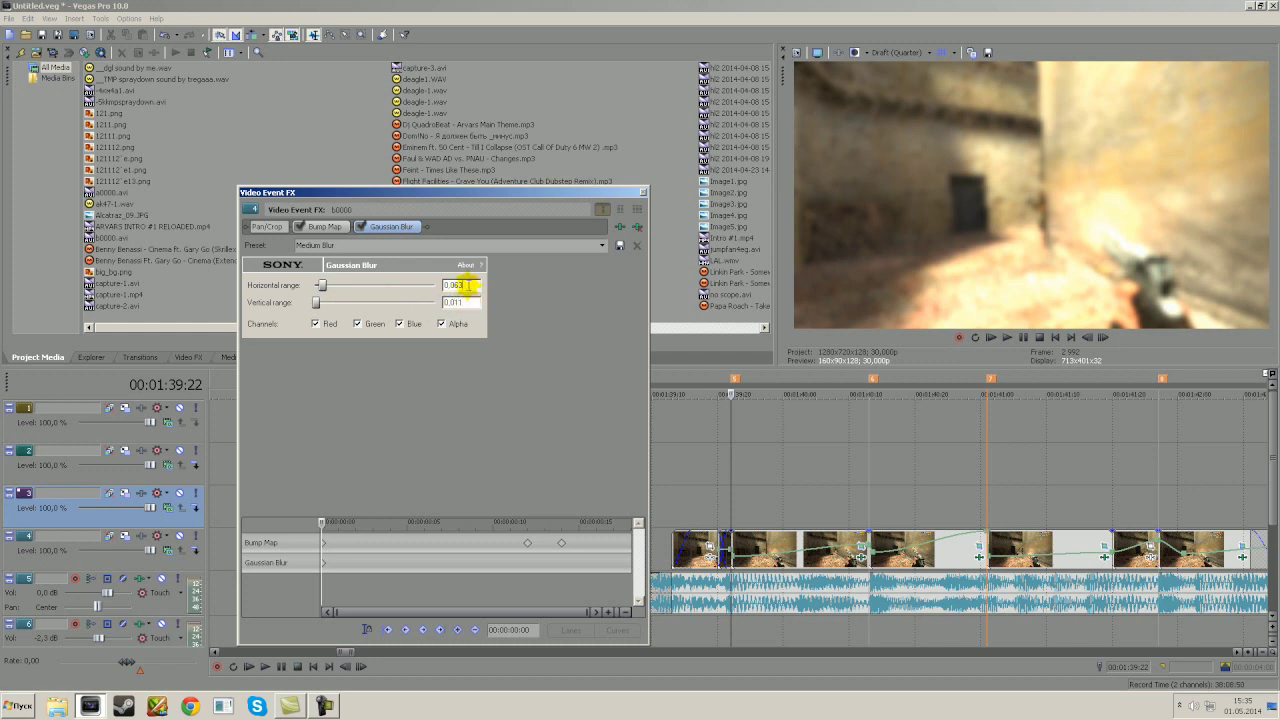
{"action": "left_click", "coordinate": [469, 311]}
Step: Animate the marker 6 clip's horizontal and vertical blur to 0.005 at 00:00:00:10 and 0 at 00:00:00:12, and close its effects
{"action": "mouse_move", "coordinate": [320, 522]}
{"action": "left_mouse_down"}
{"action": "mouse_move", "coordinate": [603, 521]}
{"action": "mouse_move", "coordinate": [508, 517]}
{"action": "left_mouse_up"}
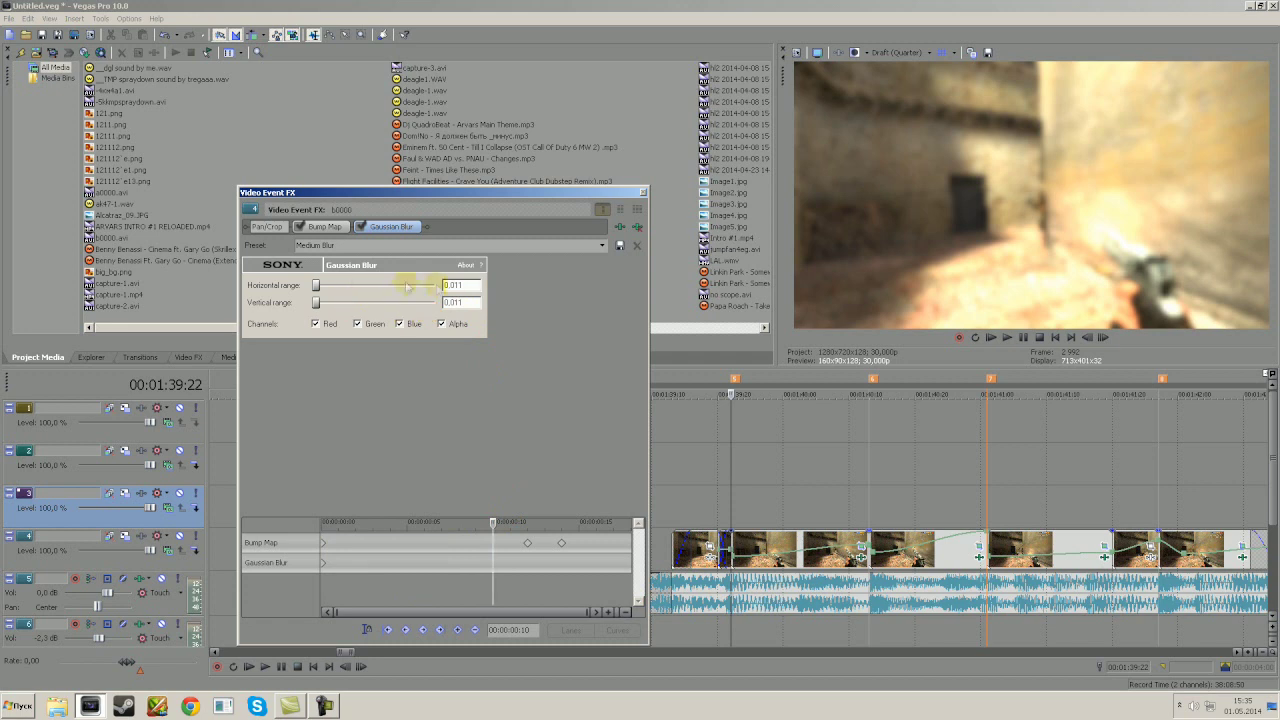
{"action": "left_click", "coordinate": [472, 287]}
{"action": "type", "text": "0.00"}
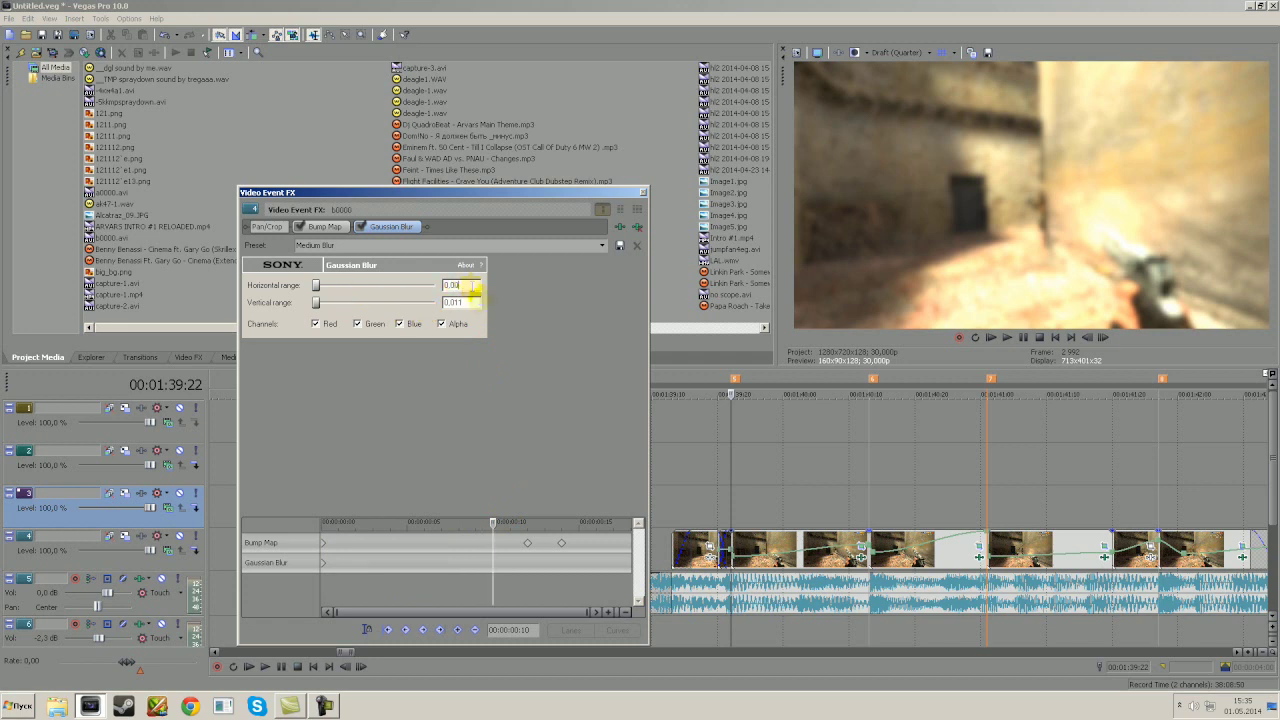
{"action": "type", "text": "5"}
{"action": "left_click", "coordinate": [494, 527]}
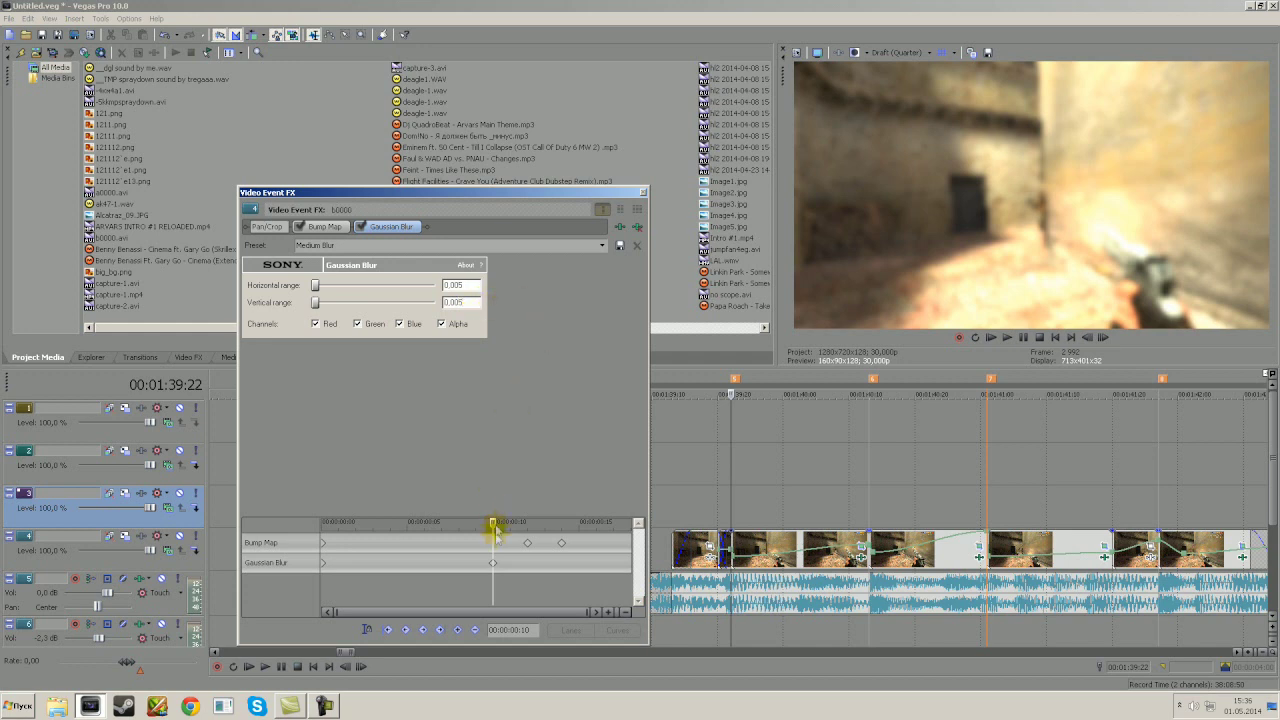
{"action": "left_click_drag", "start_coordinate": [497, 524], "coordinate": [527, 522]}
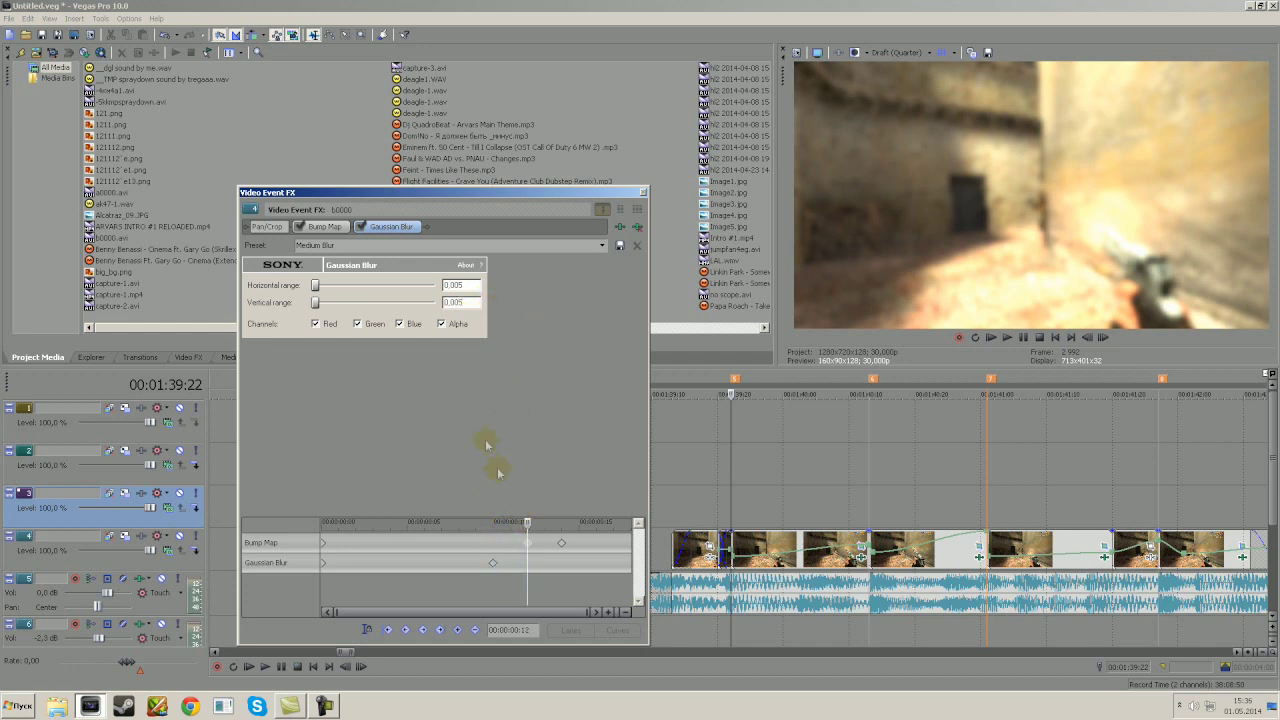
{"action": "left_click_drag", "start_coordinate": [316, 285], "coordinate": [312, 302]}
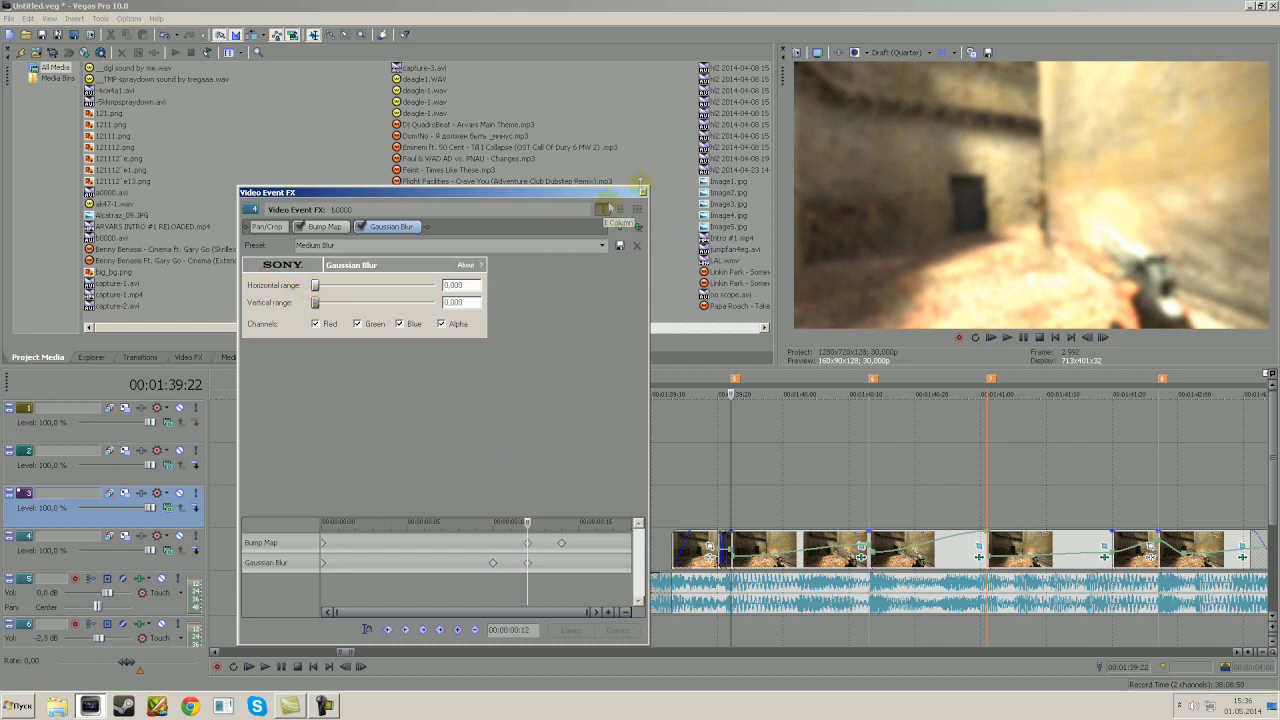
{"action": "left_click", "coordinate": [644, 194]}
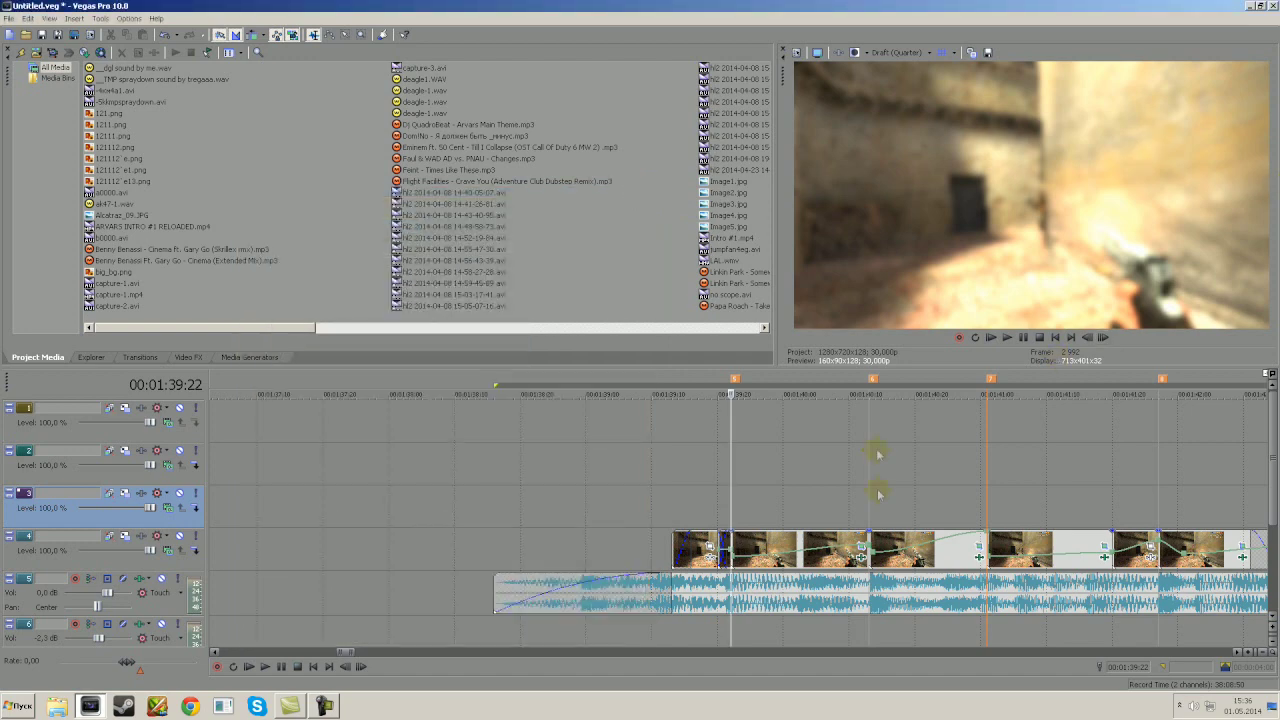
Step: Check the frames around markers 6 and 7 and the marker 5 clip's Gaussian Blur keyframes
{"action": "left_click", "coordinate": [986, 507]}
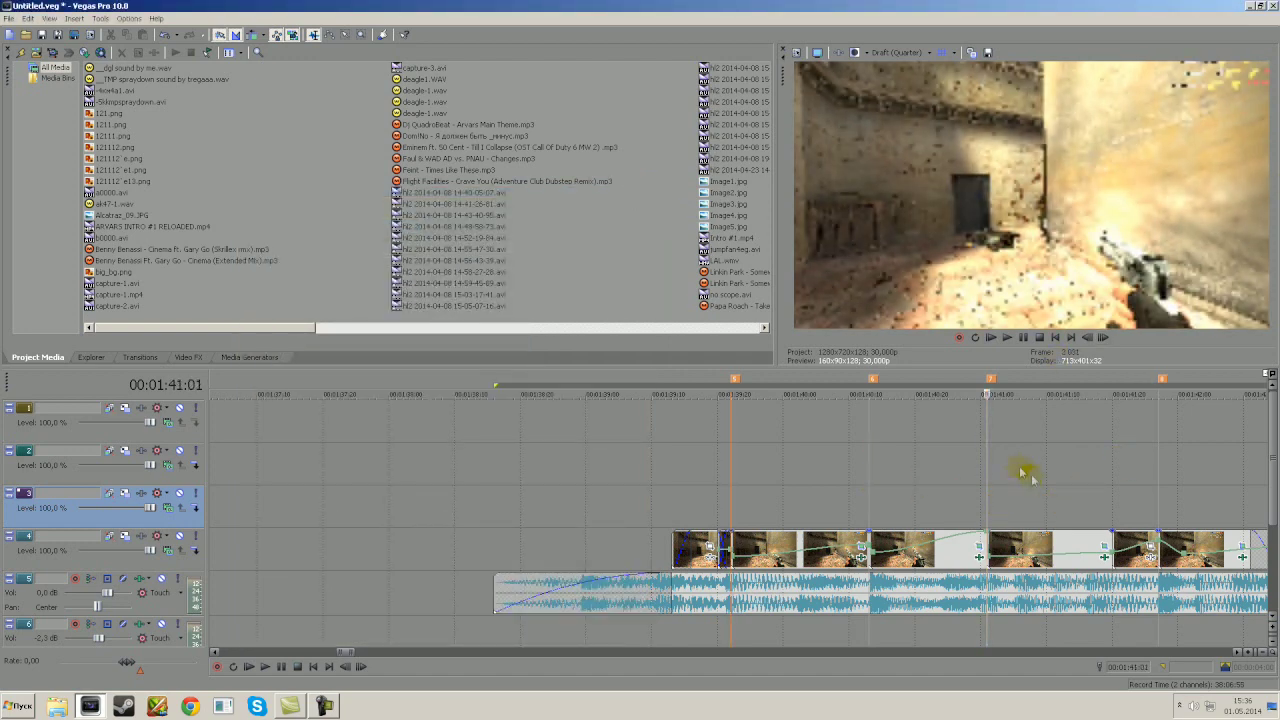
{"action": "left_click", "coordinate": [819, 512]}
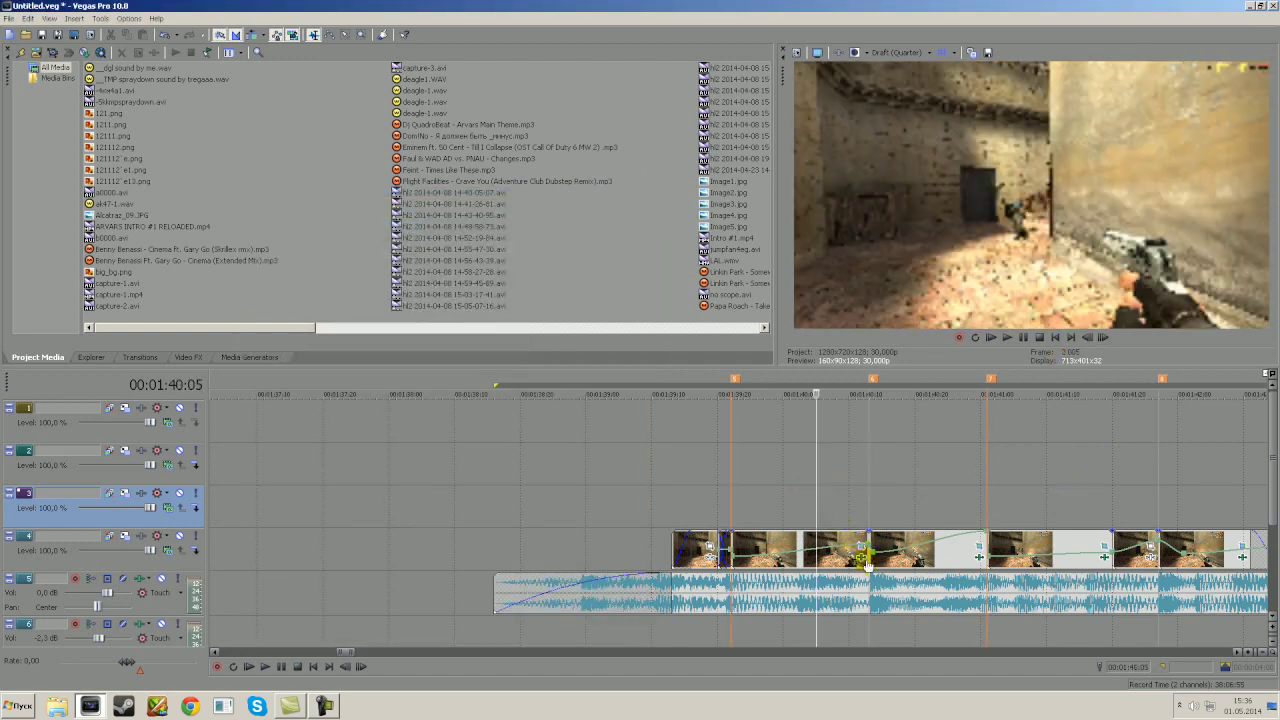
{"action": "left_click", "coordinate": [861, 549]}
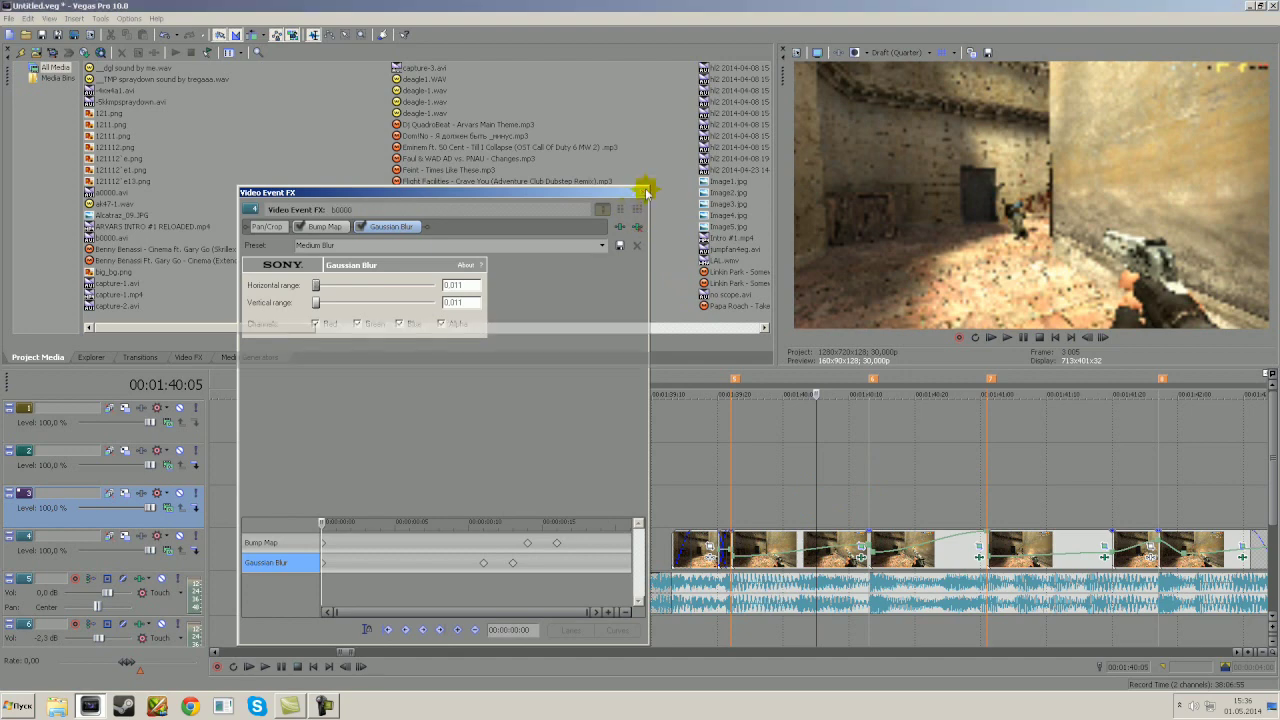
{"action": "left_click", "coordinate": [642, 191]}
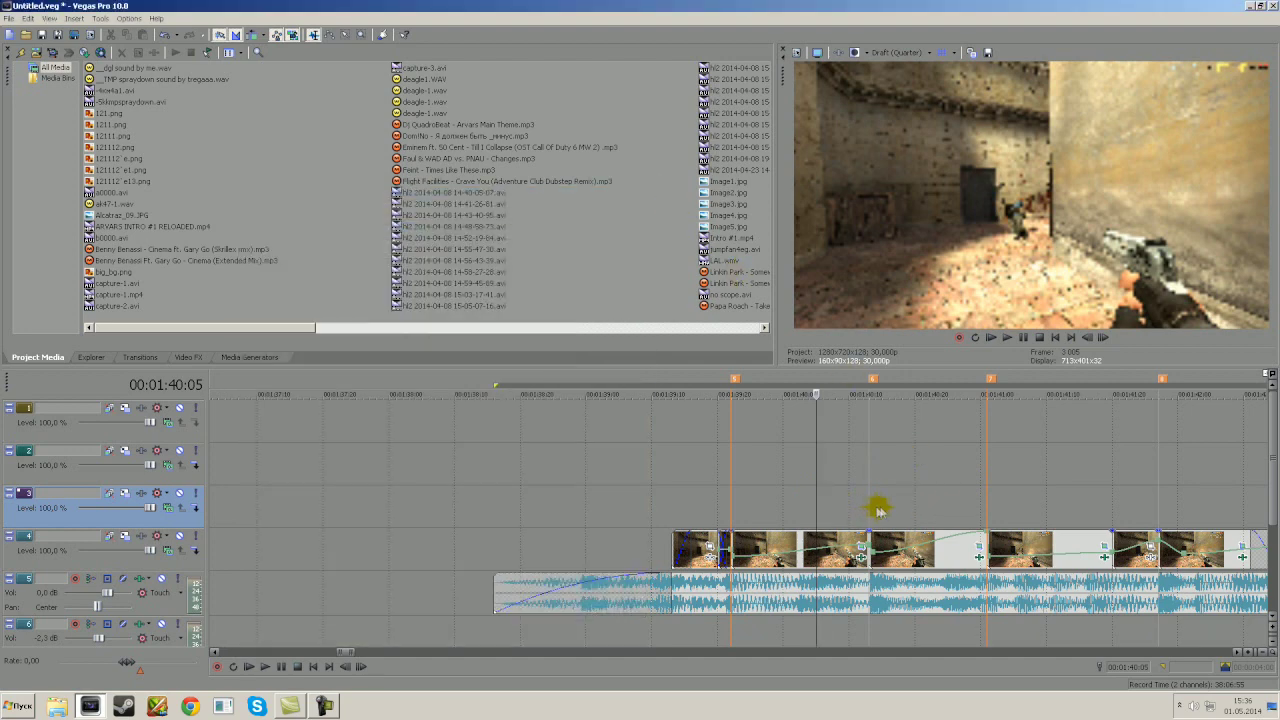
{"action": "left_click", "coordinate": [914, 505]}
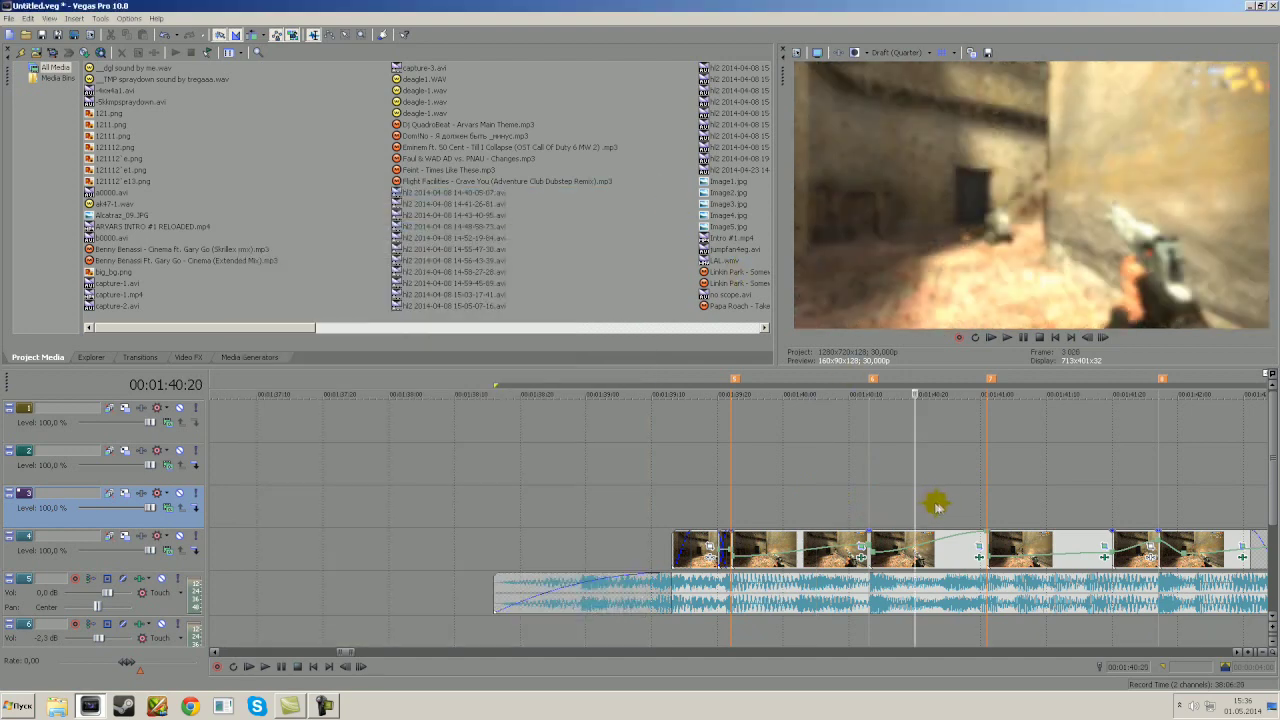
Step: Add Sony Gaussian Blur to the clip starting at marker 7 and enable its animation with horizontal and vertical ranges of 0.011 at the start
{"action": "left_click", "coordinate": [1013, 506]}
{"action": "left_click", "coordinate": [1103, 558]}
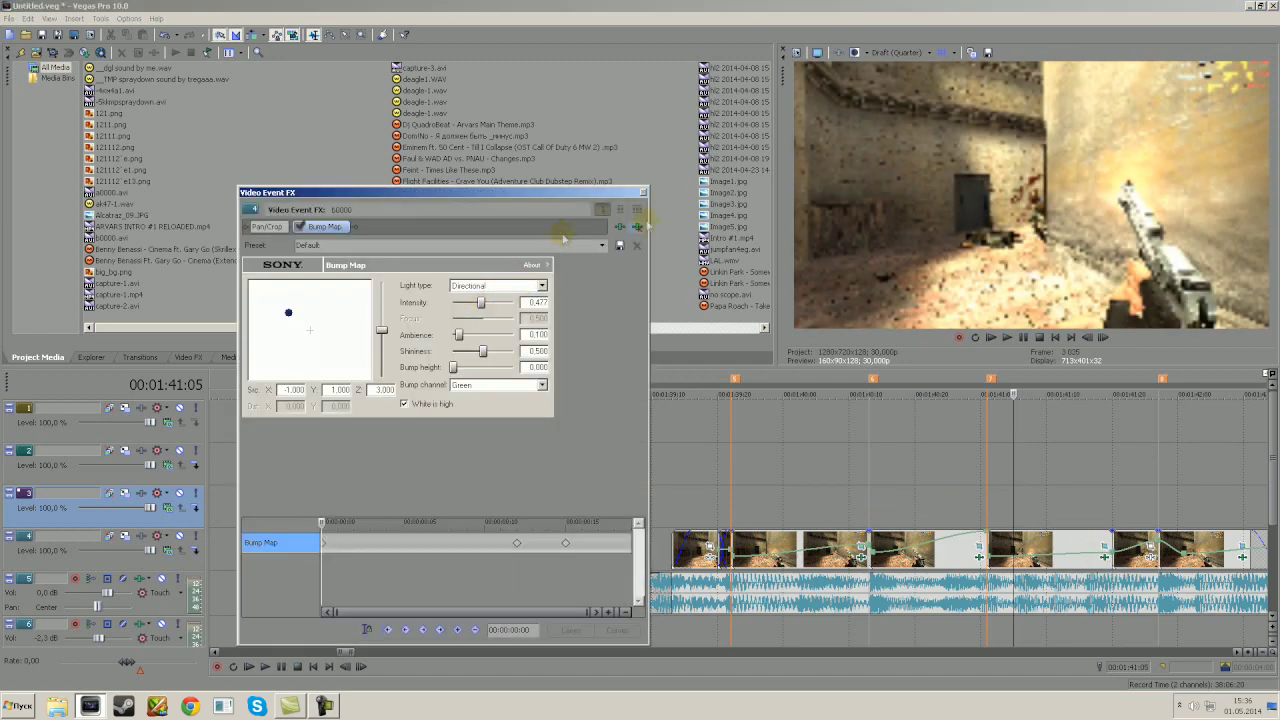
{"action": "left_click", "coordinate": [621, 226]}
{"action": "left_click", "coordinate": [510, 474]}
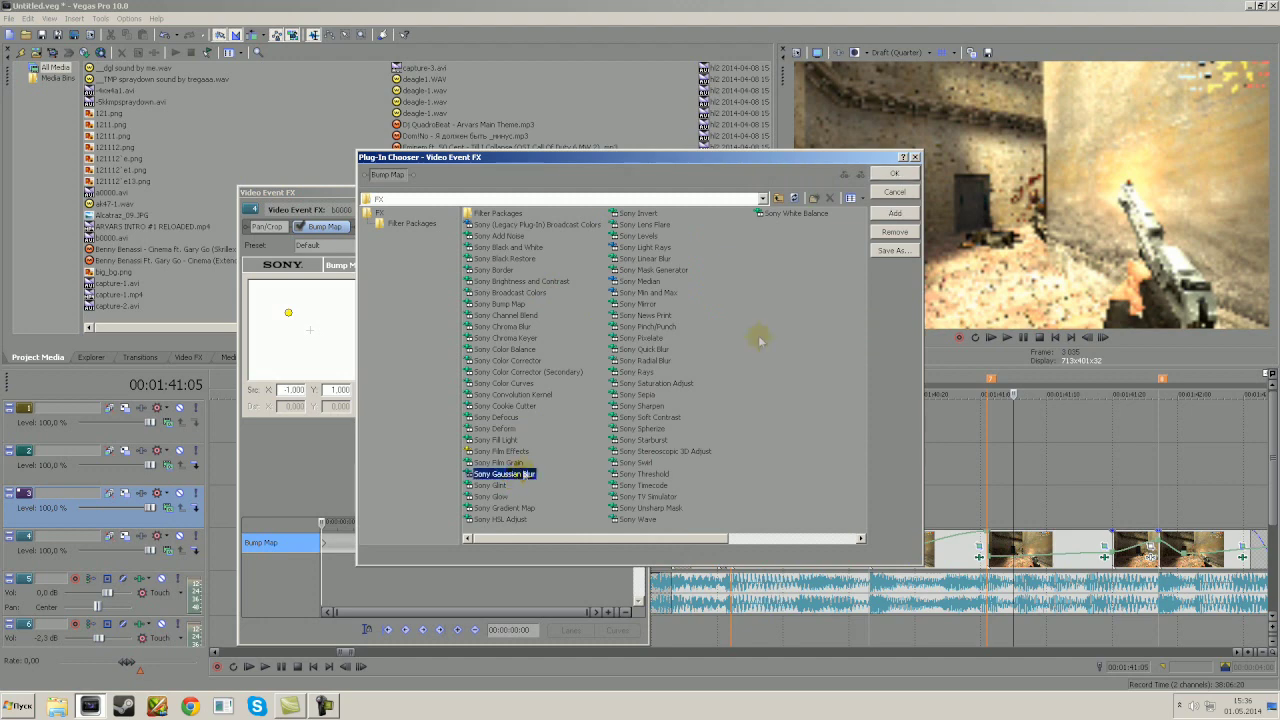
{"action": "left_click", "coordinate": [895, 213]}
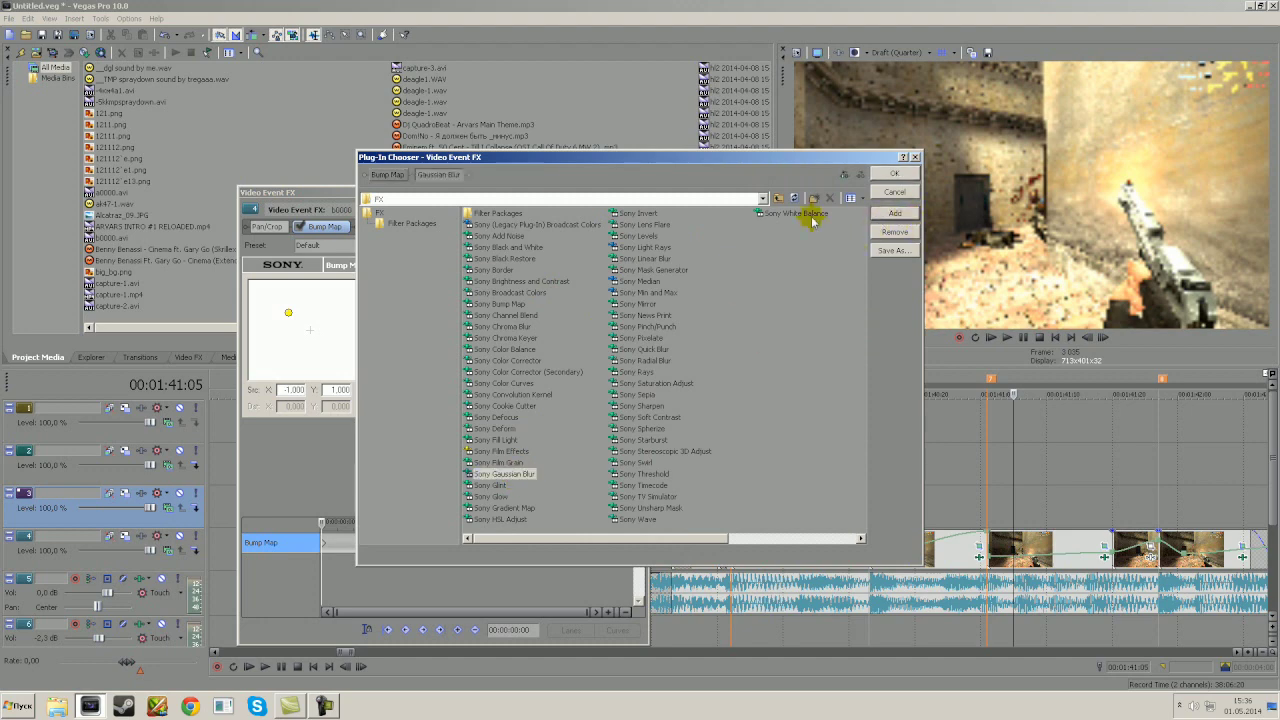
{"action": "left_click", "coordinate": [895, 173]}
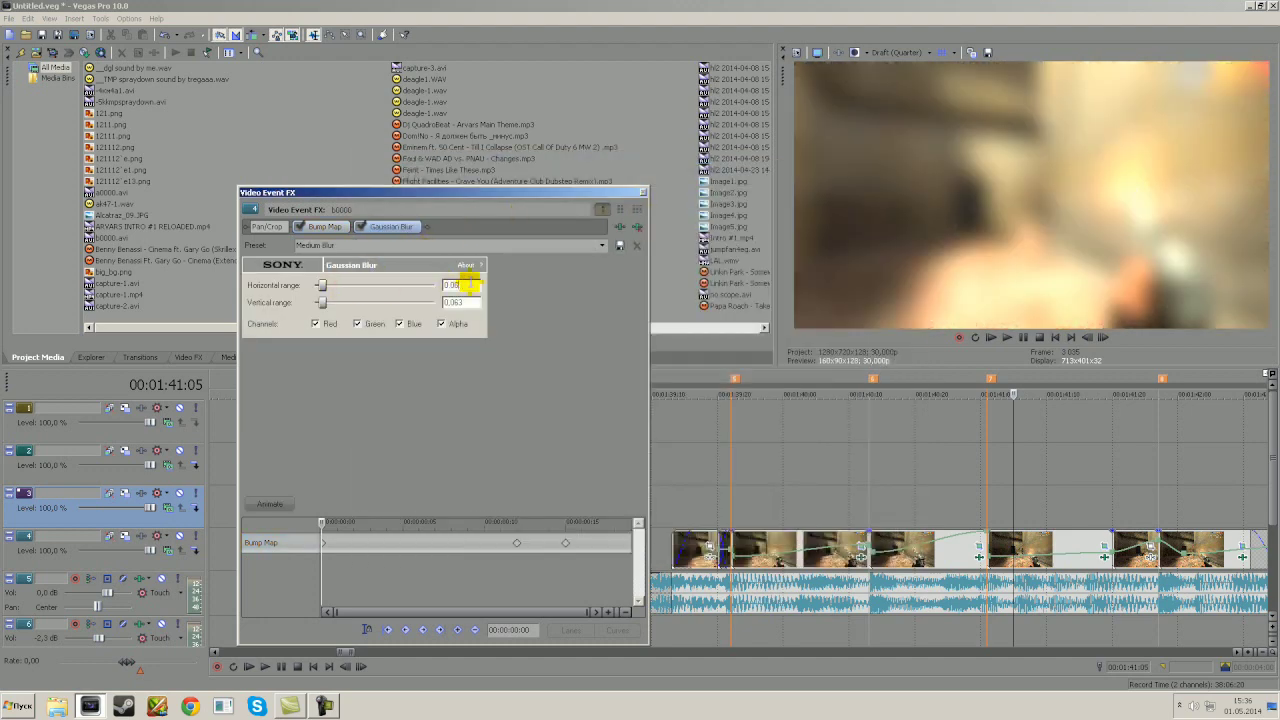
{"action": "left_click", "coordinate": [460, 302]}
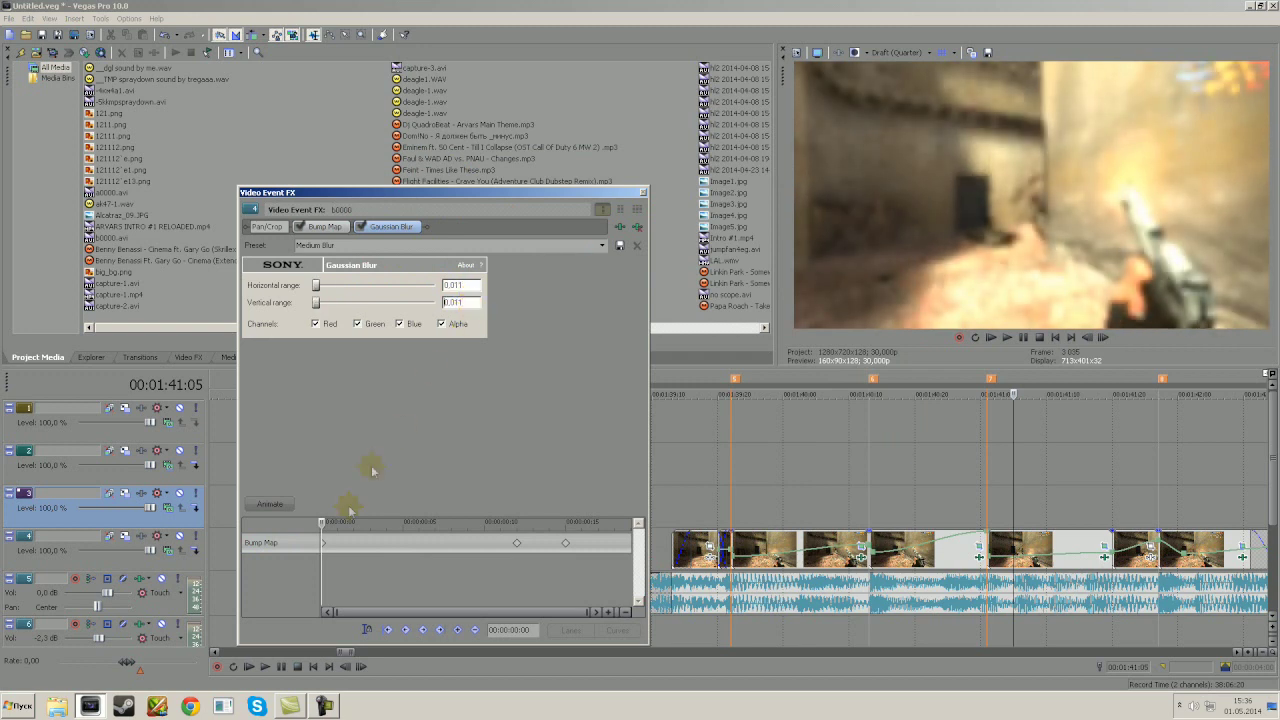
{"action": "left_click", "coordinate": [321, 522]}
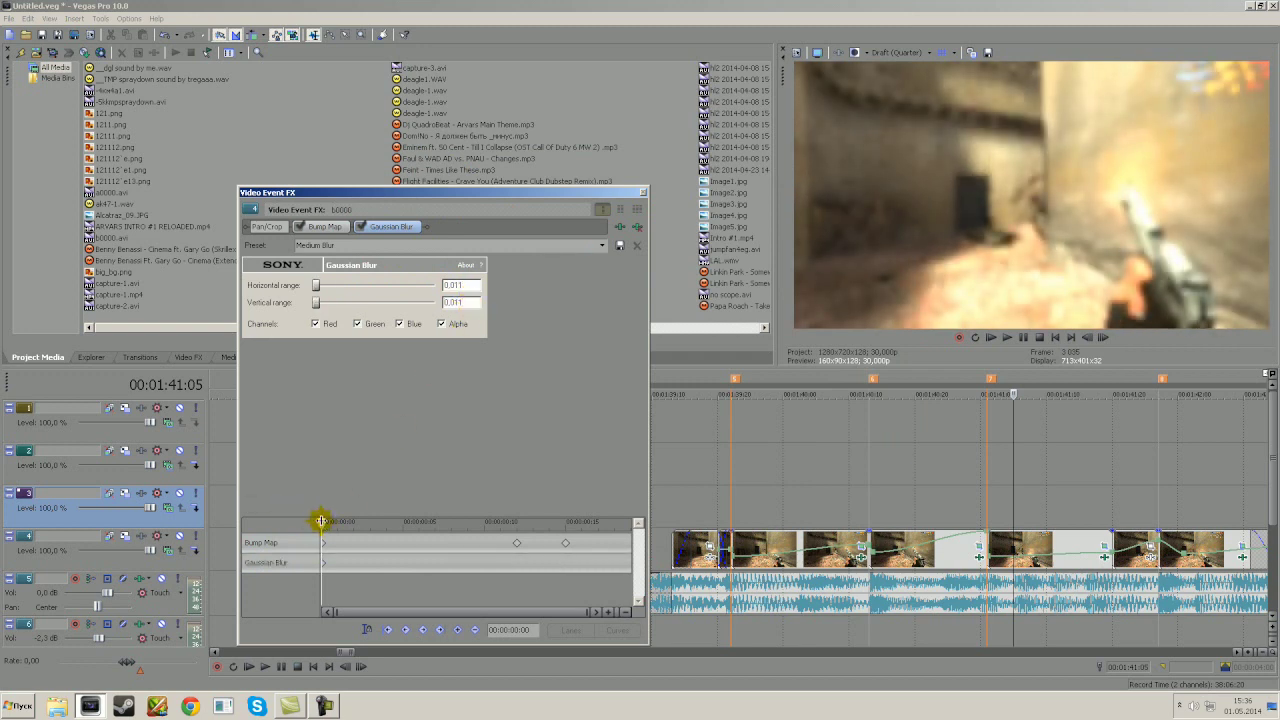
Step: Keyframe the marker 7 clip's horizontal and vertical blur ranges at 0 at 00:00:00:10, and close its effects
{"action": "left_click_drag", "start_coordinate": [321, 521], "coordinate": [368, 523]}
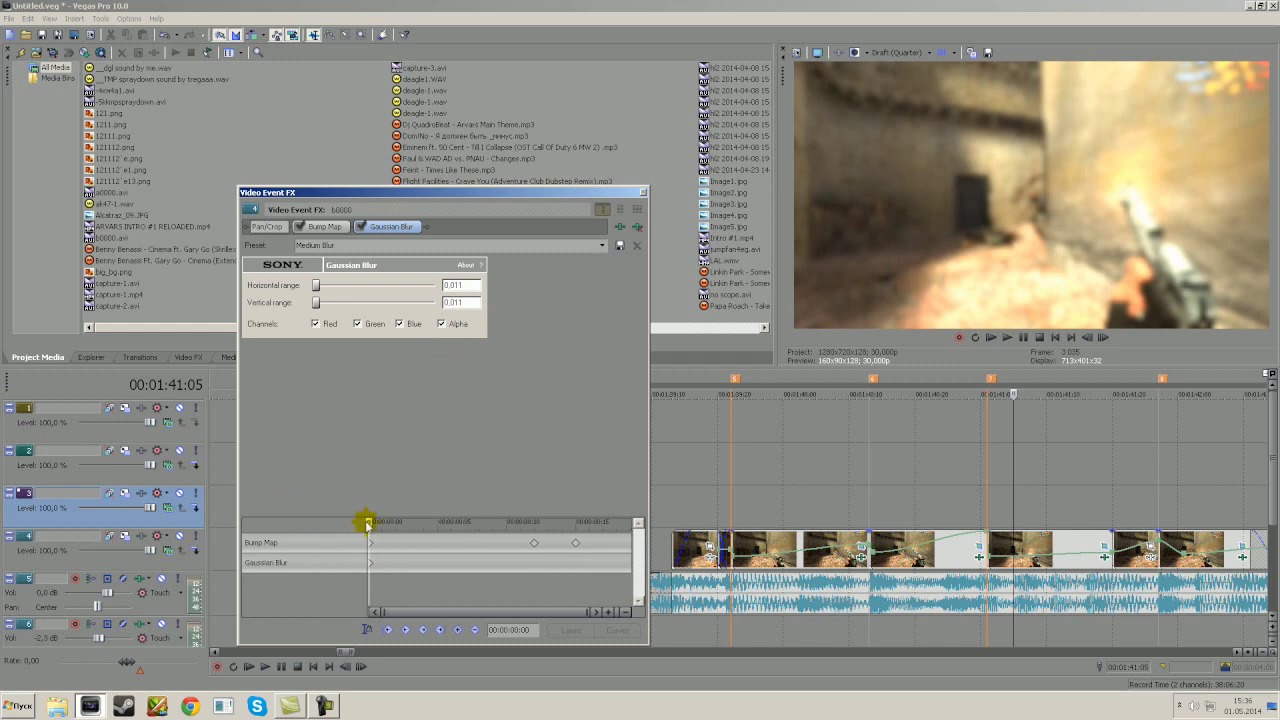
{"action": "left_click_drag", "start_coordinate": [372, 522], "coordinate": [504, 505]}
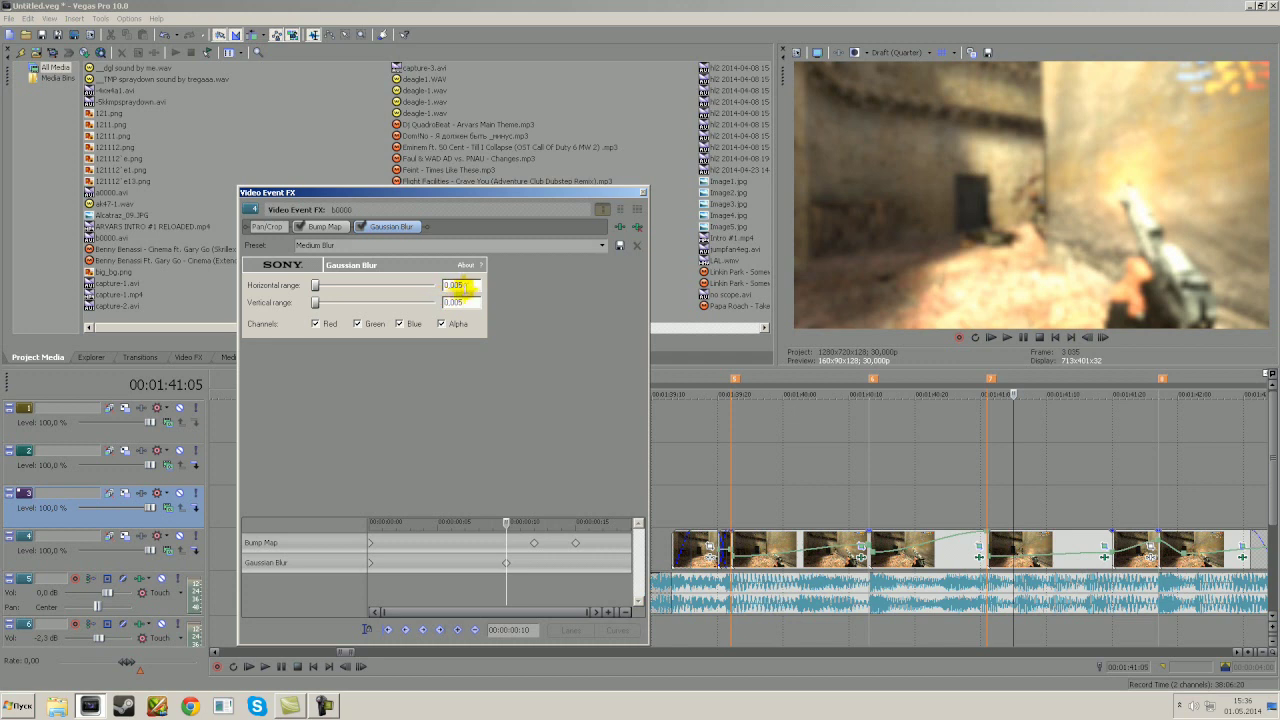
{"action": "left_click_drag", "start_coordinate": [315, 285], "coordinate": [280, 286]}
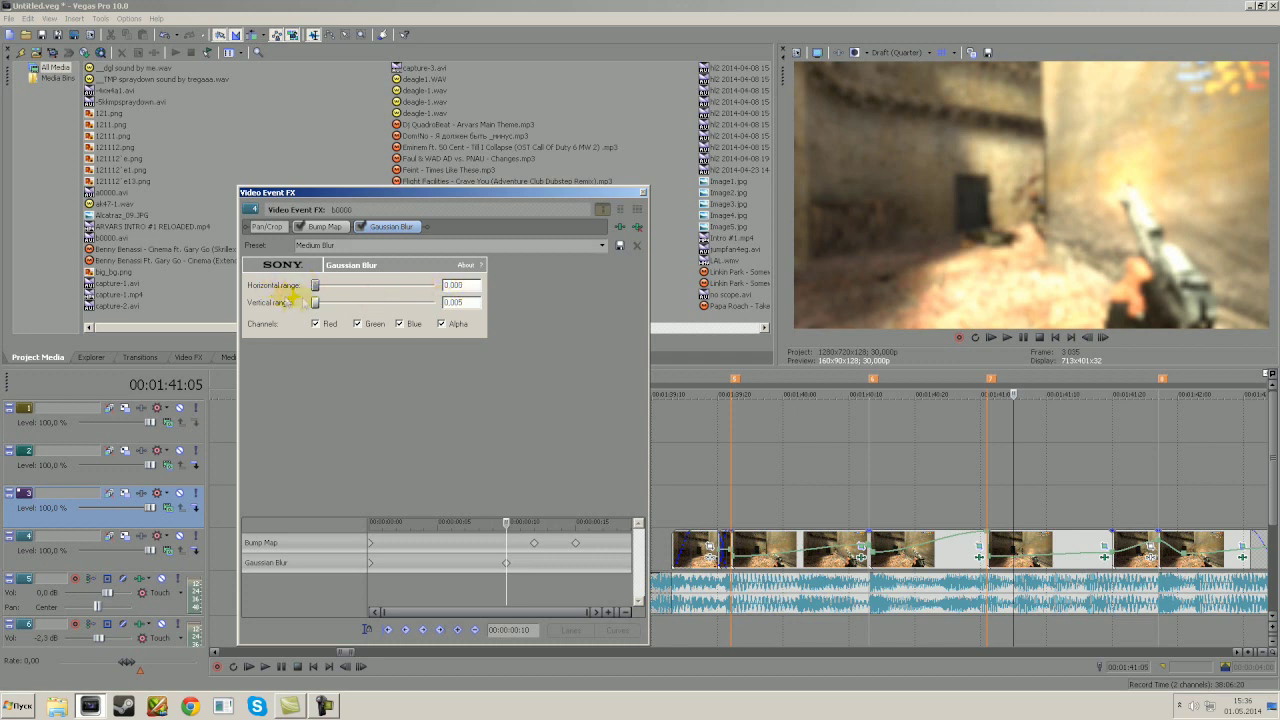
{"action": "left_click", "coordinate": [312, 303]}
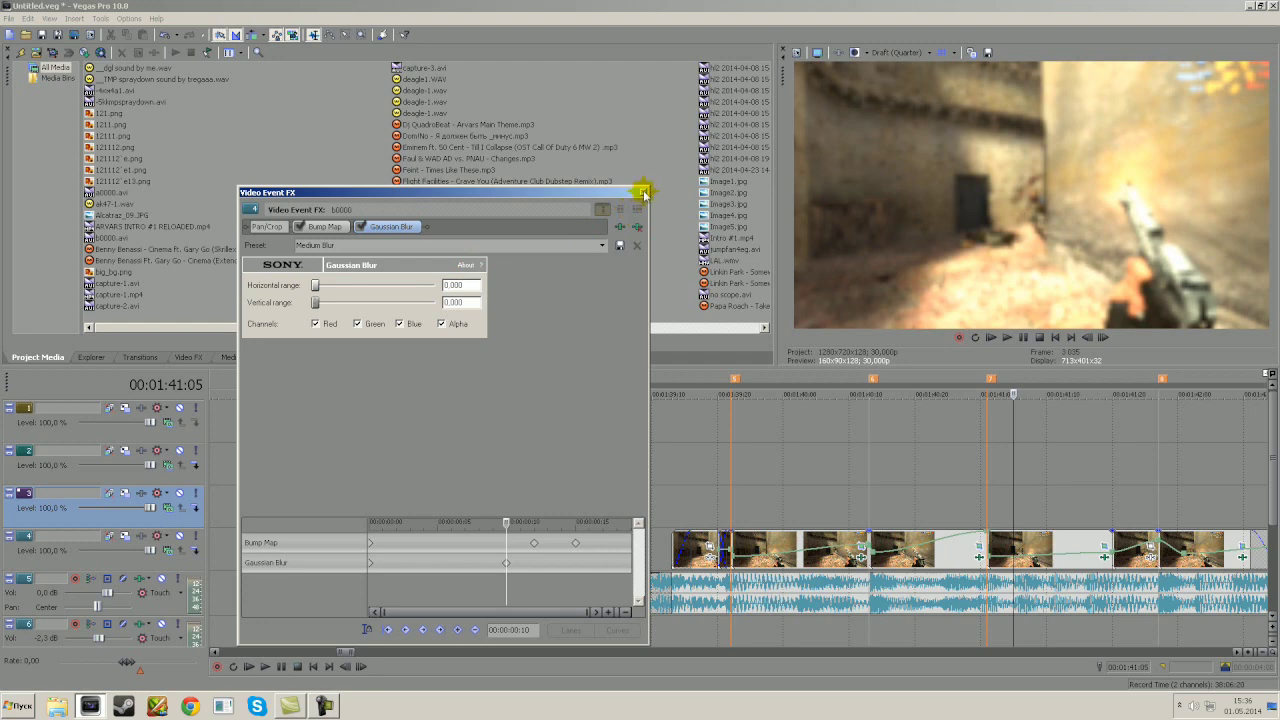
{"action": "left_click", "coordinate": [642, 192]}
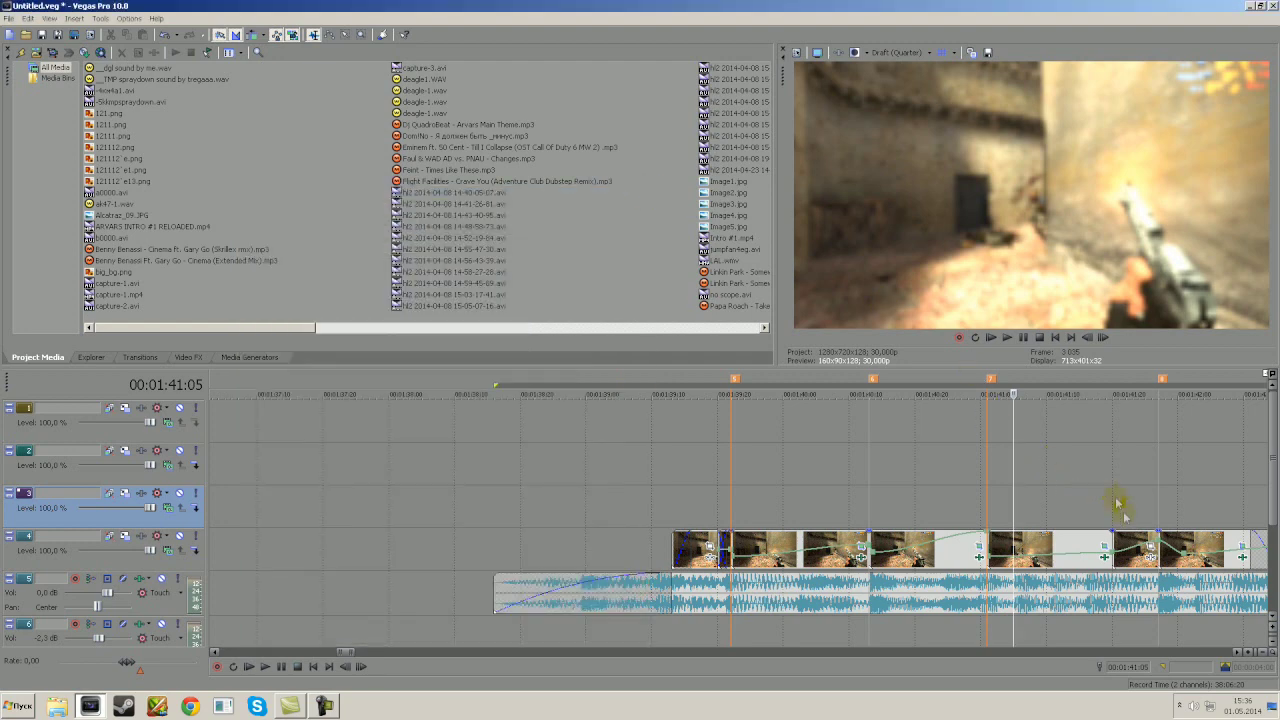
Step: Add Sony Gaussian Blur to the clip starting at marker 8 and enable its animation with both ranges at 0.011 at the start
{"action": "left_click", "coordinate": [1243, 557]}
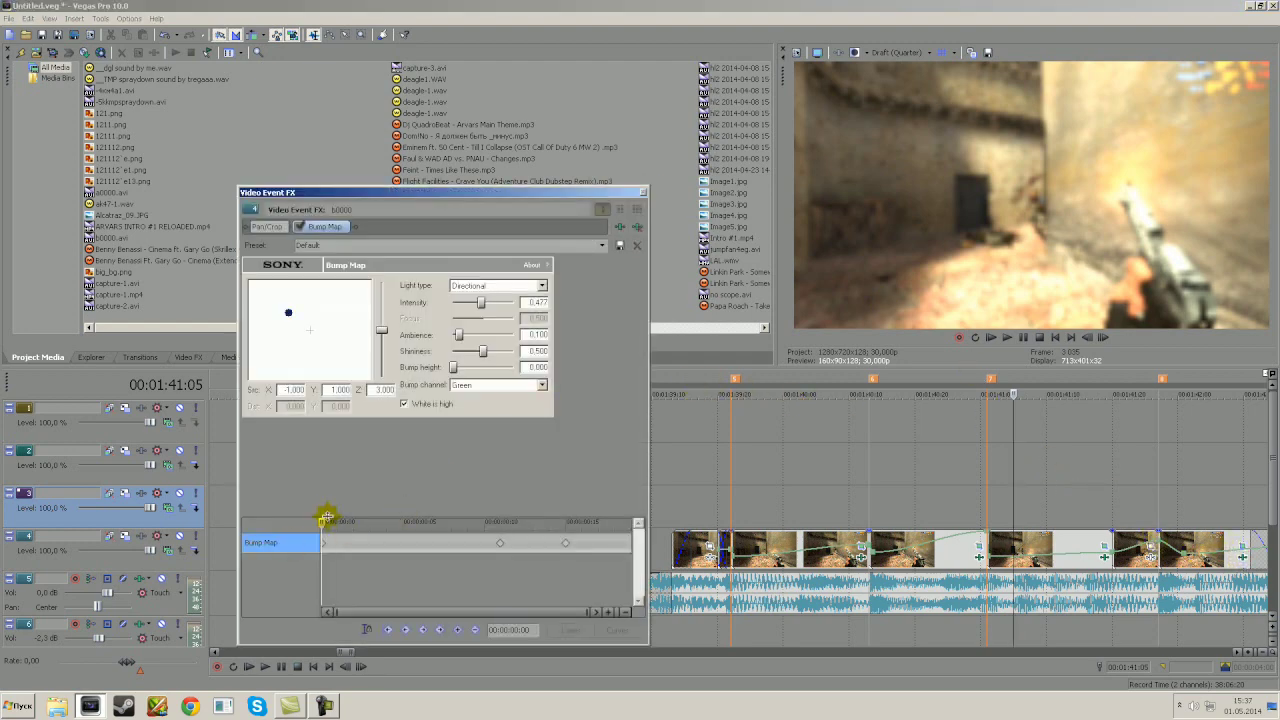
{"action": "left_click", "coordinate": [621, 225]}
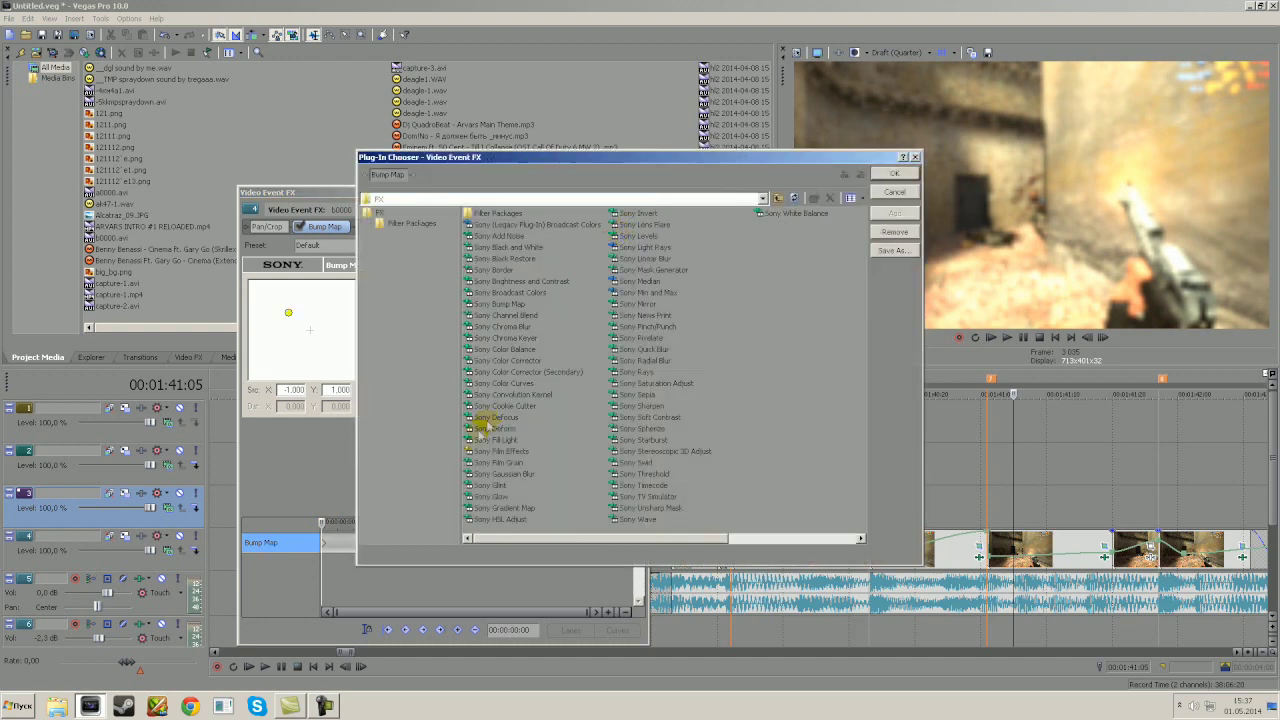
{"action": "left_click", "coordinate": [510, 474]}
{"action": "left_click", "coordinate": [894, 213]}
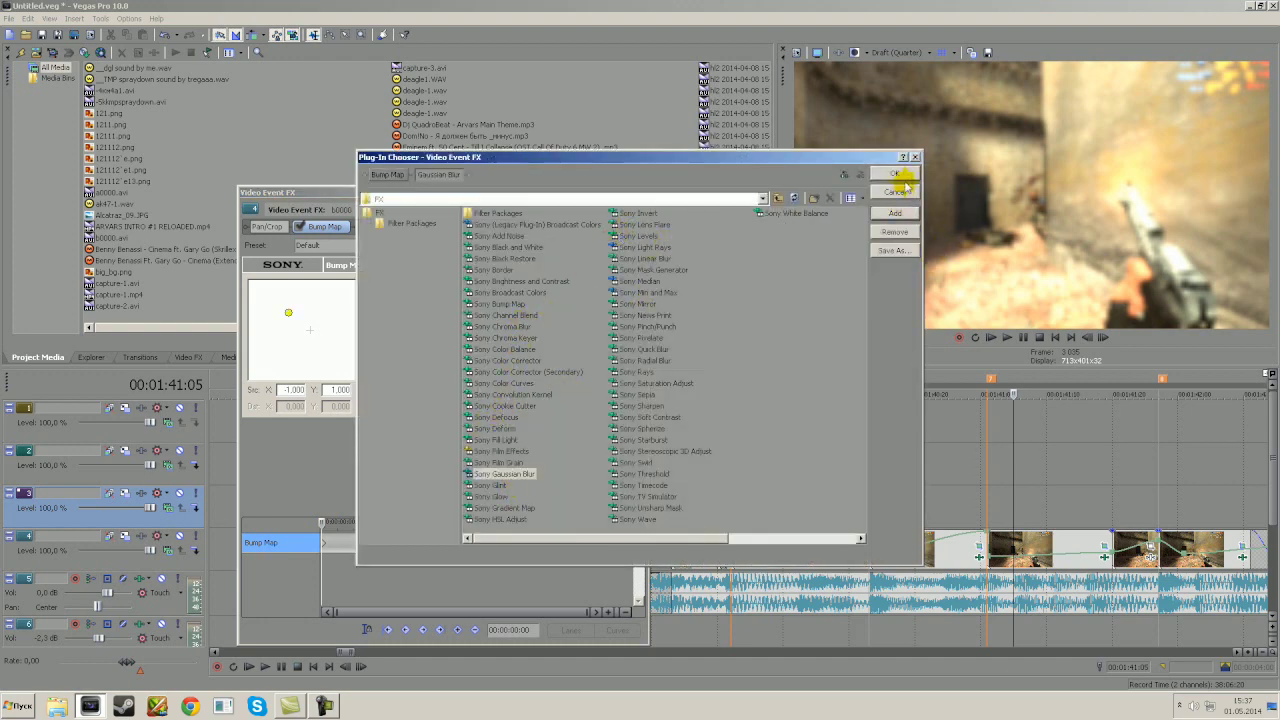
{"action": "left_click", "coordinate": [894, 174]}
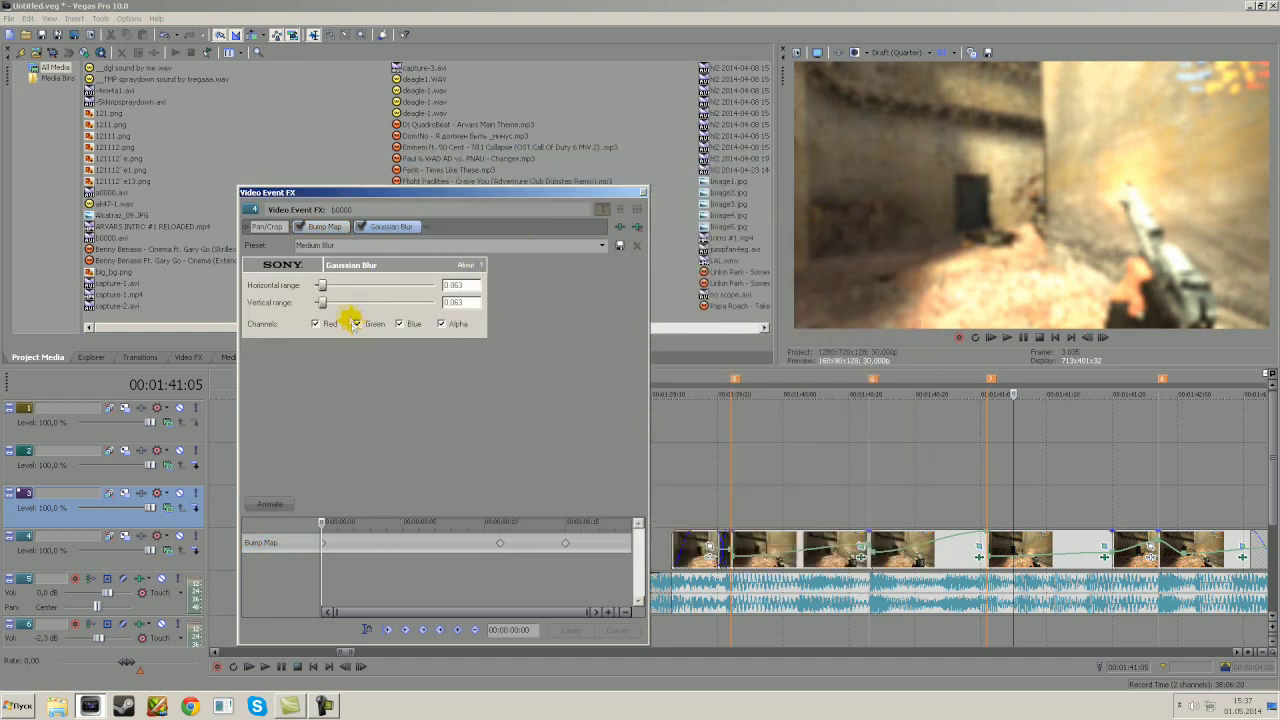
{"action": "left_click", "coordinate": [283, 502]}
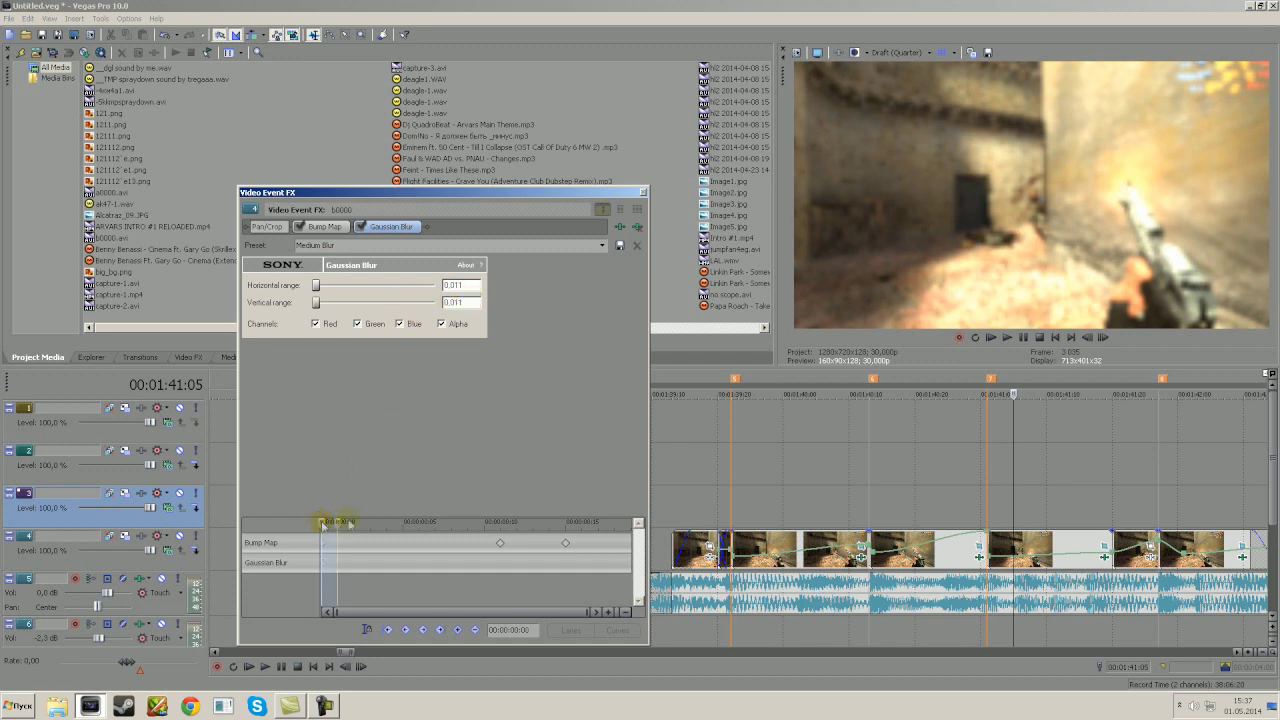
Step: Animate the marker 8 clip's horizontal and vertical blur to 0.005 at 00:00:00:09 and 0 at 00:00:00:11, and close its effects
{"action": "mouse_move", "coordinate": [323, 523]}
{"action": "left_mouse_down"}
{"action": "mouse_move", "coordinate": [507, 533]}
{"action": "mouse_move", "coordinate": [484, 527]}
{"action": "left_mouse_up"}
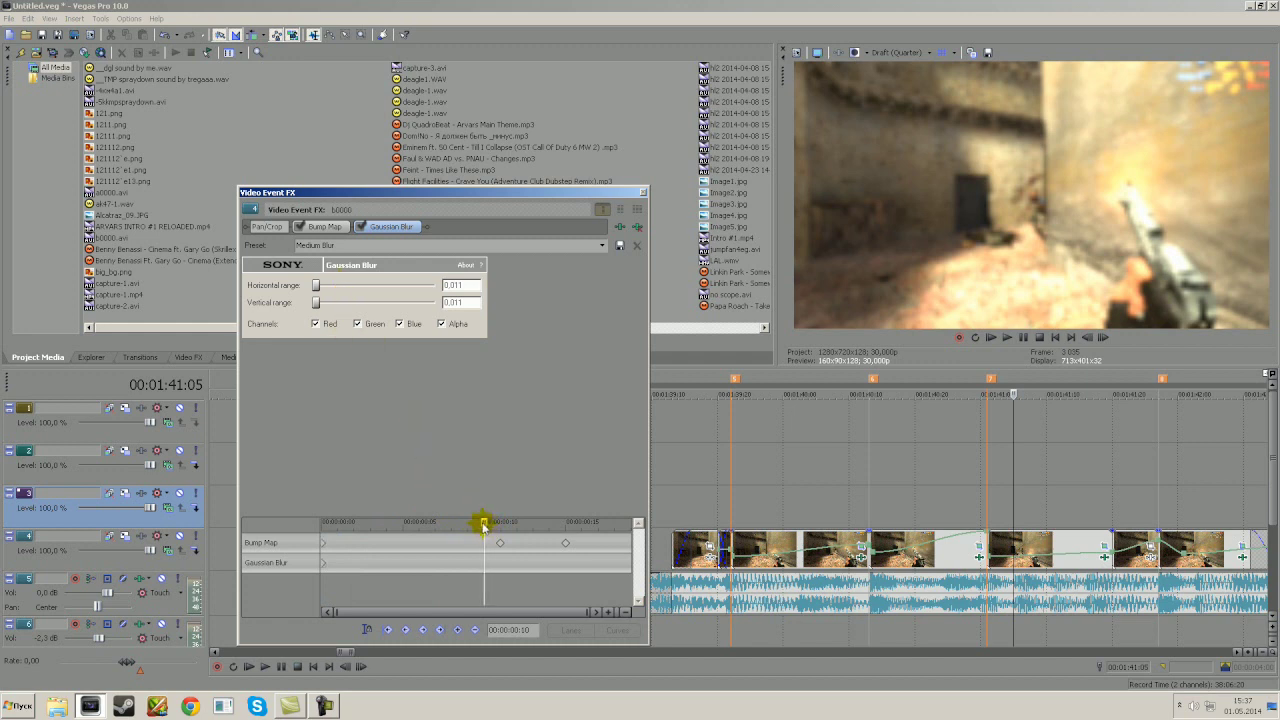
{"action": "left_click_drag", "start_coordinate": [482, 524], "coordinate": [467, 522]}
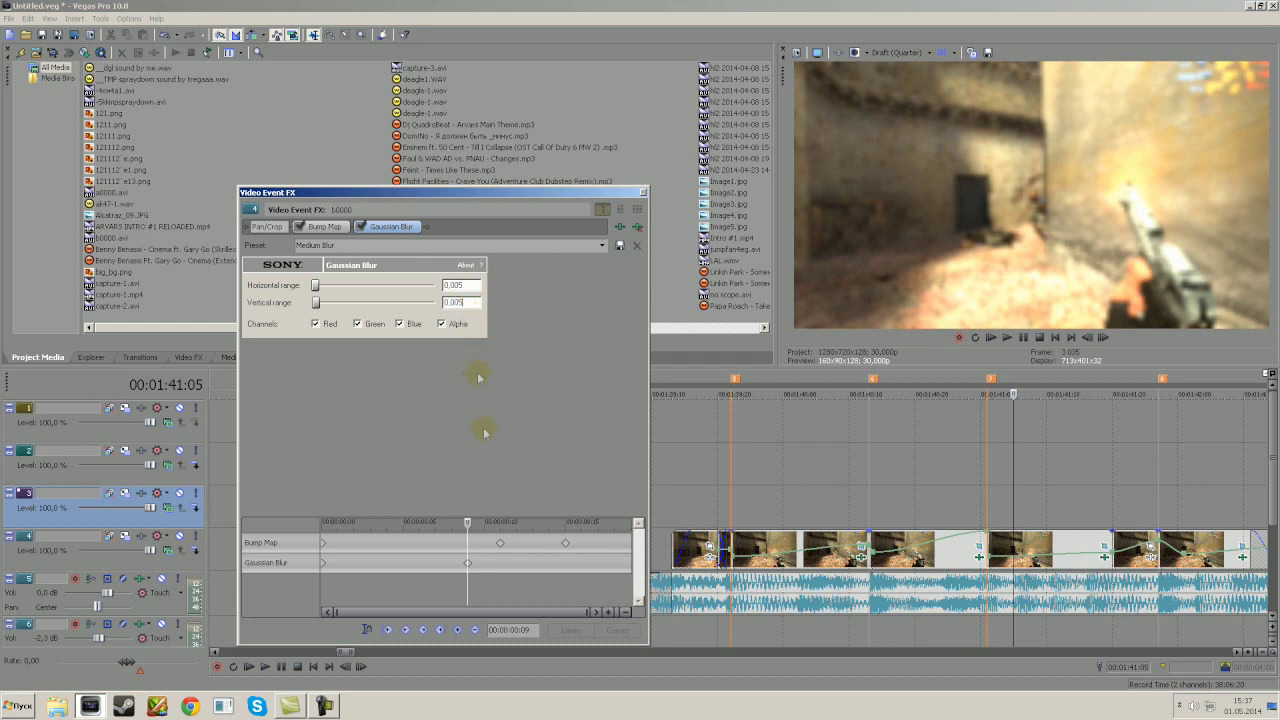
{"action": "left_click_drag", "start_coordinate": [471, 520], "coordinate": [501, 527]}
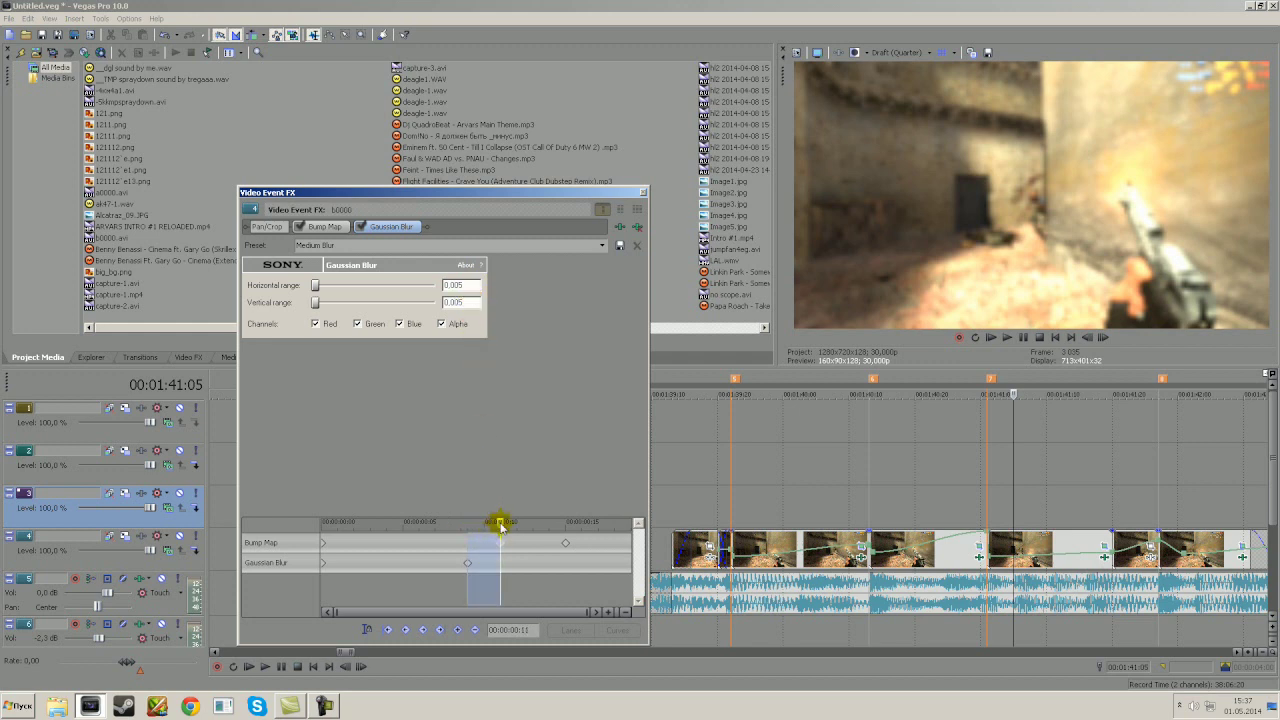
{"action": "left_click", "coordinate": [316, 284]}
{"action": "left_click", "coordinate": [317, 303]}
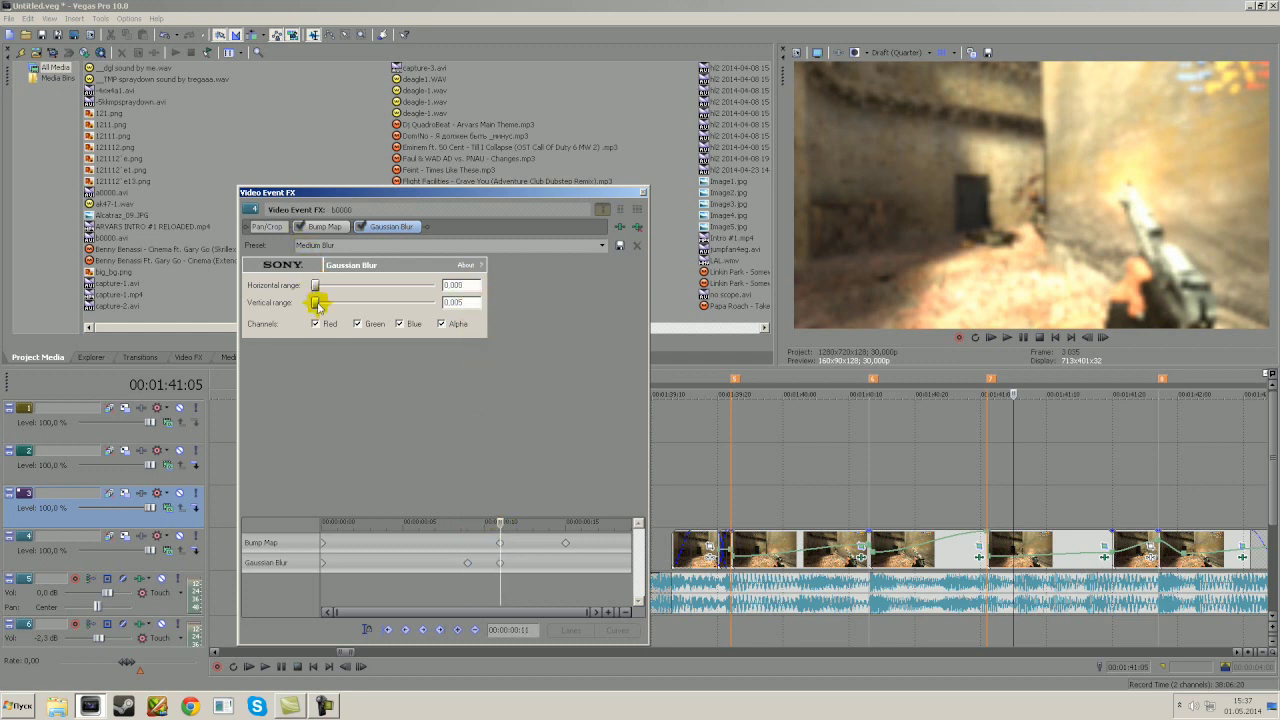
{"action": "left_click", "coordinate": [642, 192]}
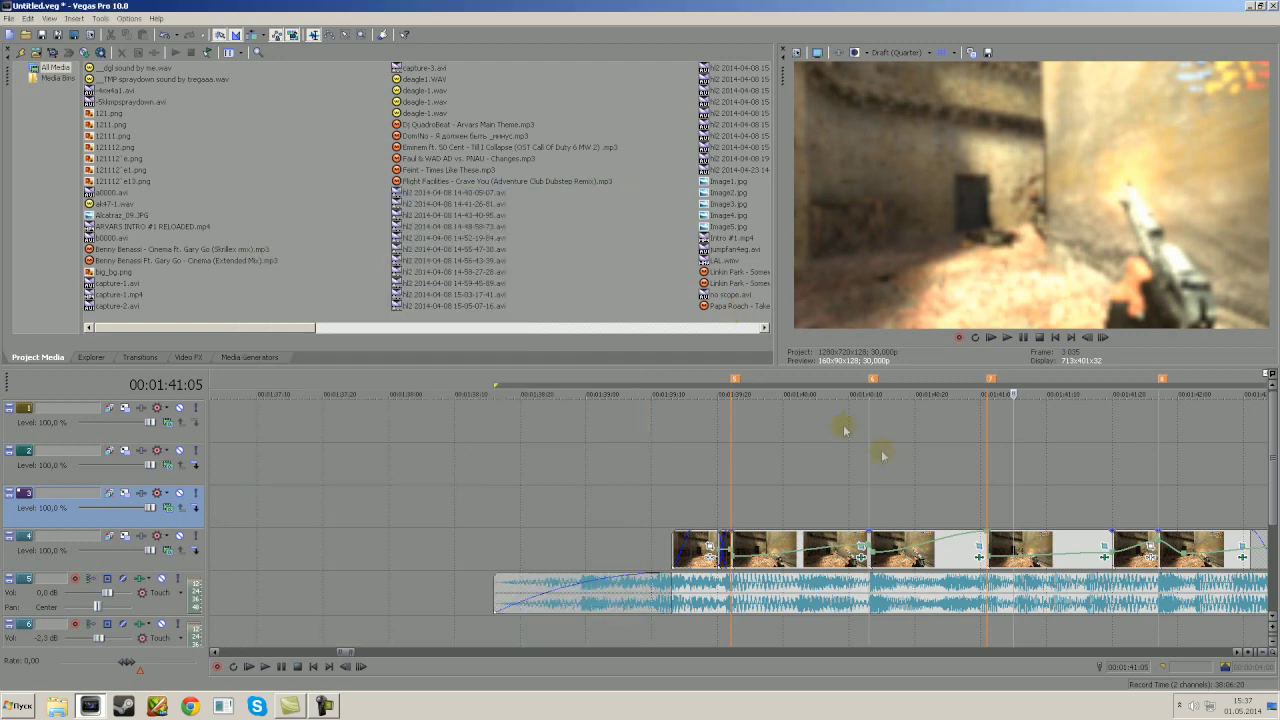
Step: Select the range from 00:01:38:16 to 00:01:43:01 across the split clips and play it to review the blur flashes
{"action": "left_click", "coordinate": [1027, 452]}
{"action": "left_click", "coordinate": [1157, 460]}
{"action": "scroll", "coordinate": [1151, 460], "scroll_direction": "down", "scroll_amount": 4}
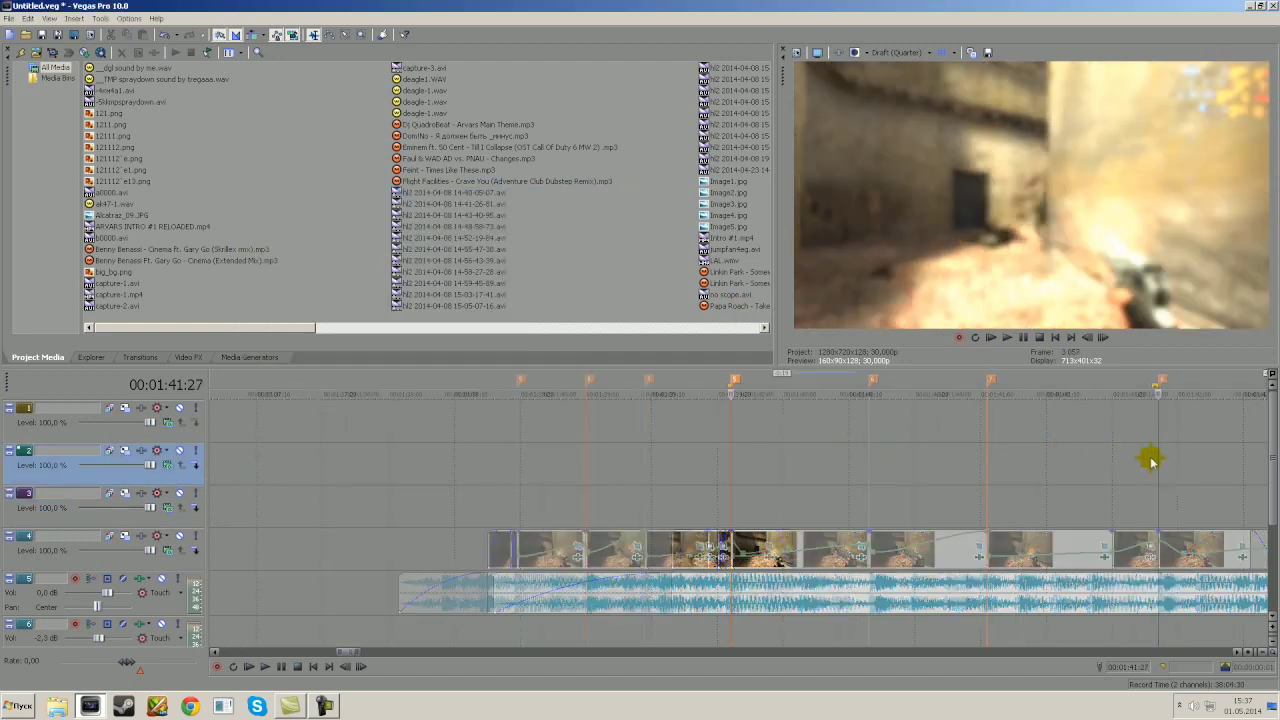
{"action": "left_click_drag", "start_coordinate": [483, 548], "coordinate": [811, 543]}
{"action": "key", "text": "space"}
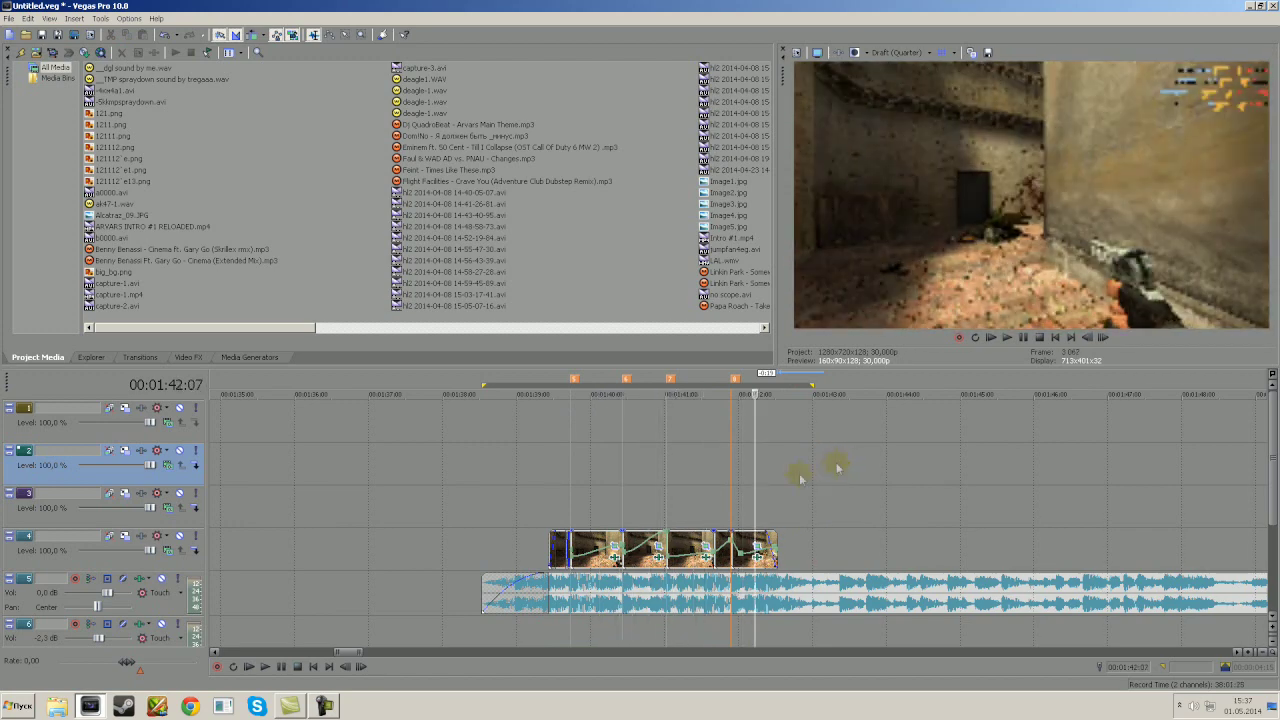
{"action": "key", "text": "space"}
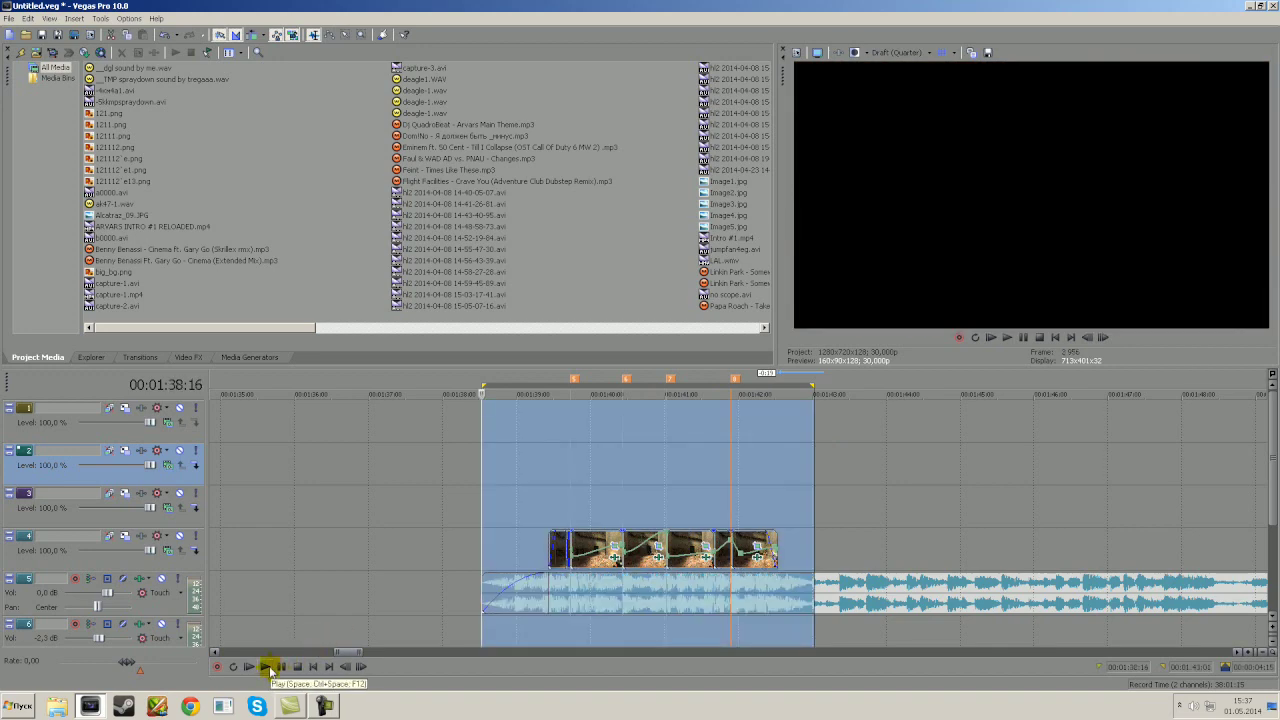
Step: Review the blur flashes in the selected range through the marker 8 clip, and stop playback
{"action": "left_click", "coordinate": [281, 666]}
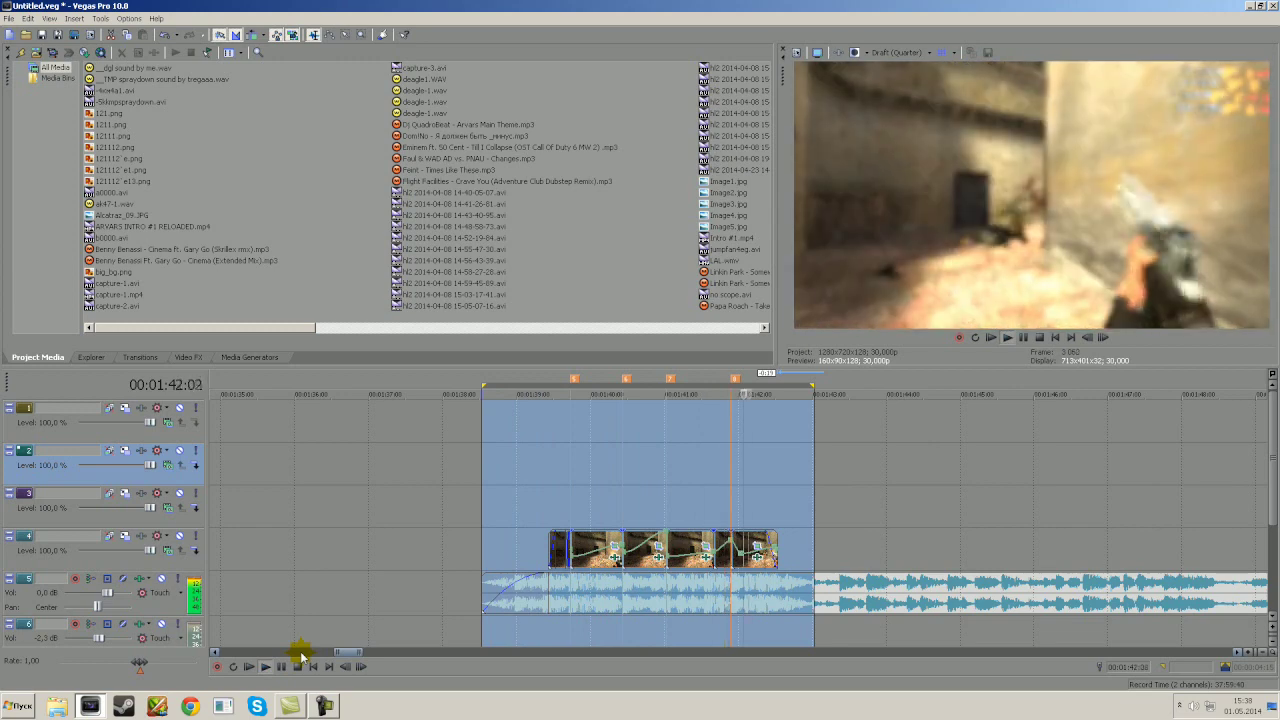
{"action": "left_click", "coordinate": [299, 660]}
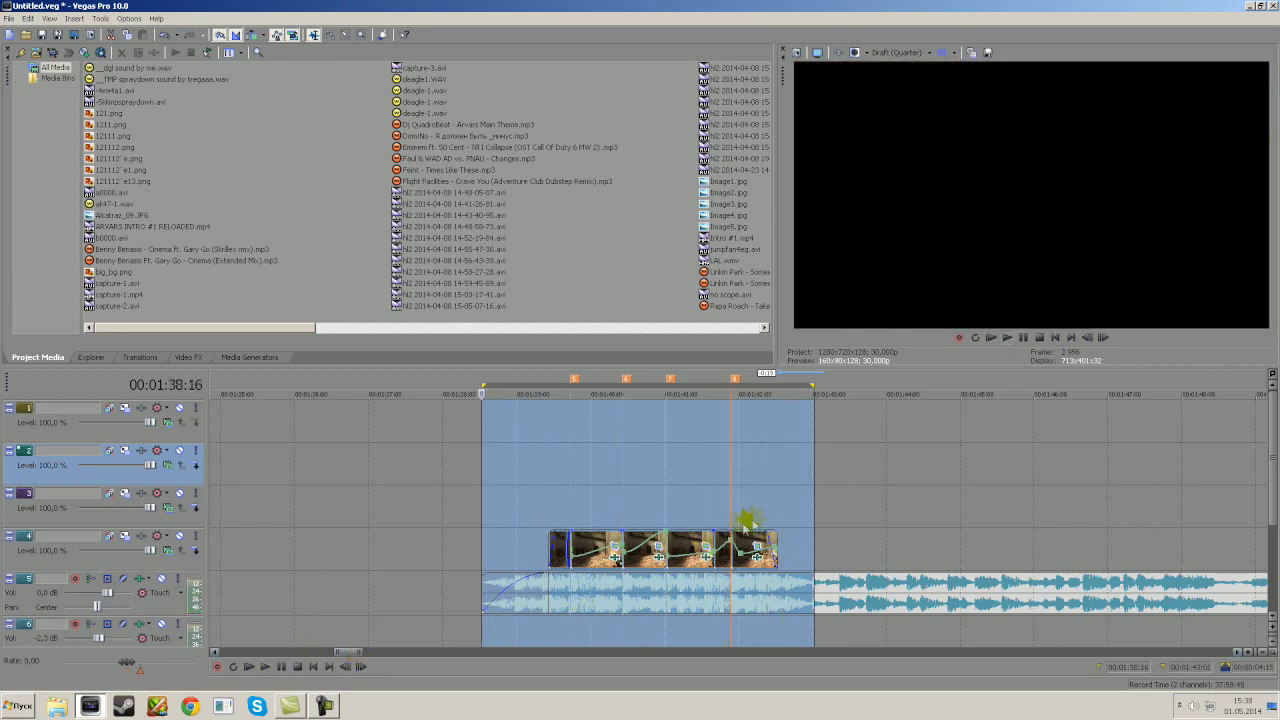
Step: Trim the music on track 5 to end at 00:01:43:11 and fade it out from the end of the last video clip
{"action": "left_click", "coordinate": [815, 488]}
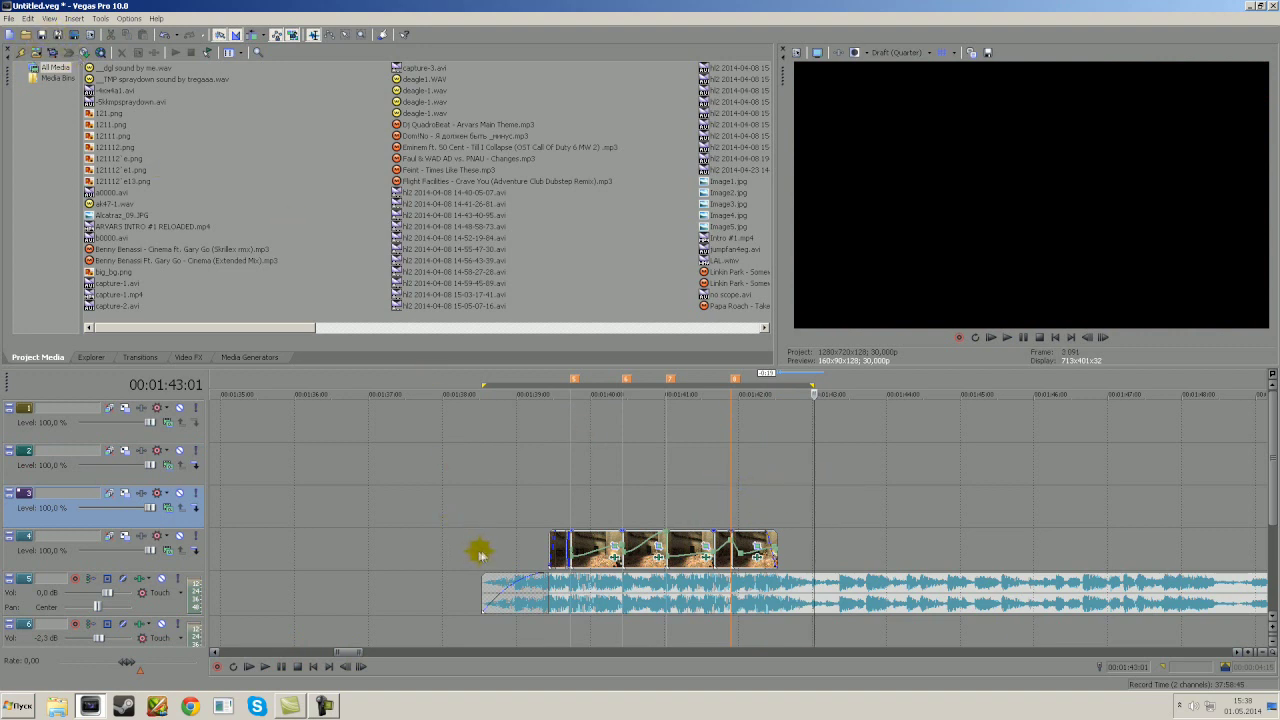
{"action": "left_click_drag", "start_coordinate": [817, 551], "coordinate": [840, 546]}
{"action": "left_click", "coordinate": [845, 566]}
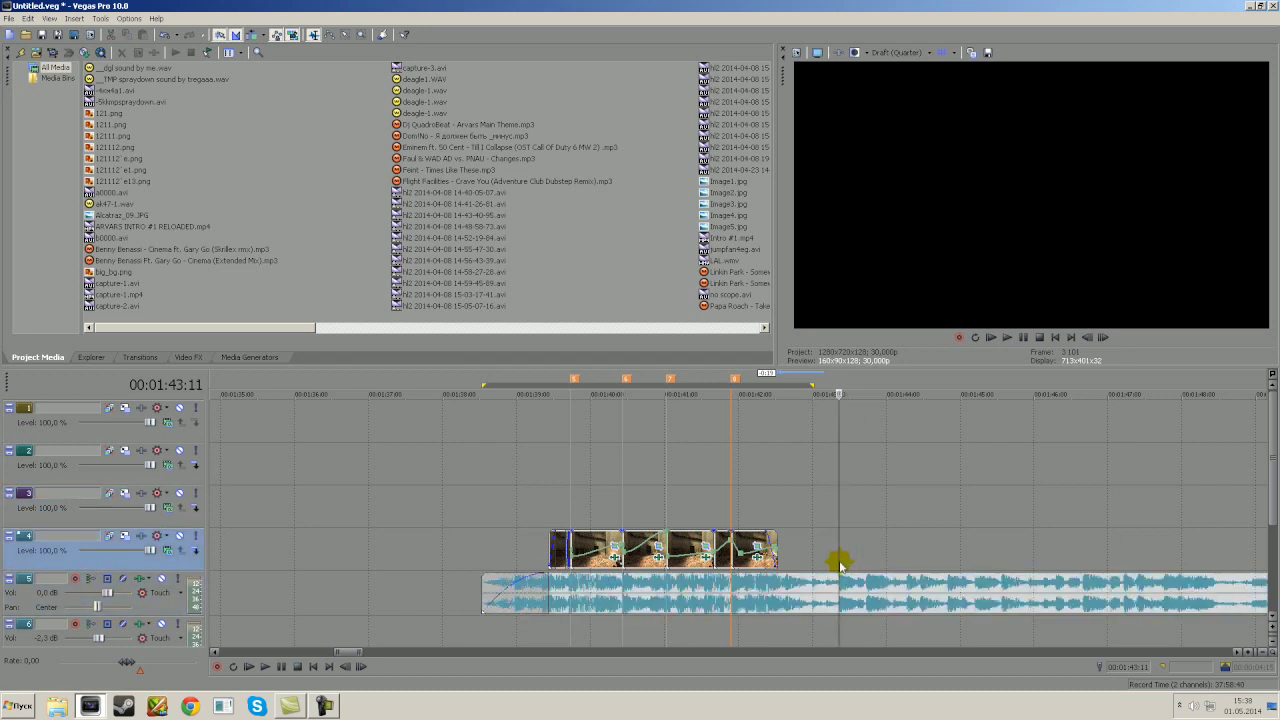
{"action": "left_click", "coordinate": [873, 587]}
{"action": "key", "text": "Delete"}
{"action": "left_click_drag", "start_coordinate": [837, 574], "coordinate": [778, 578]}
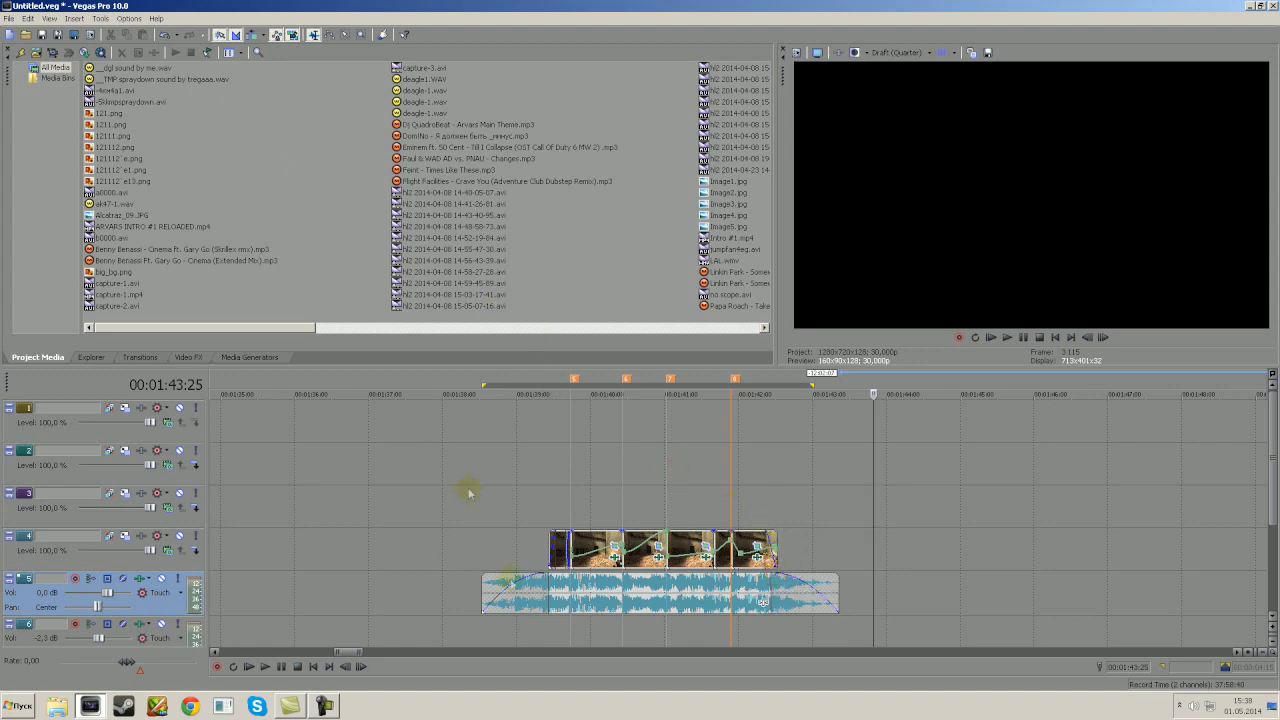
Step: Select the range from 00:01:38:16 to 00:01:43:11 and set up its render with the Windows Media Video V11 template 6 Mbps HD 720-30p Video
{"action": "left_click_drag", "start_coordinate": [489, 566], "coordinate": [838, 577]}
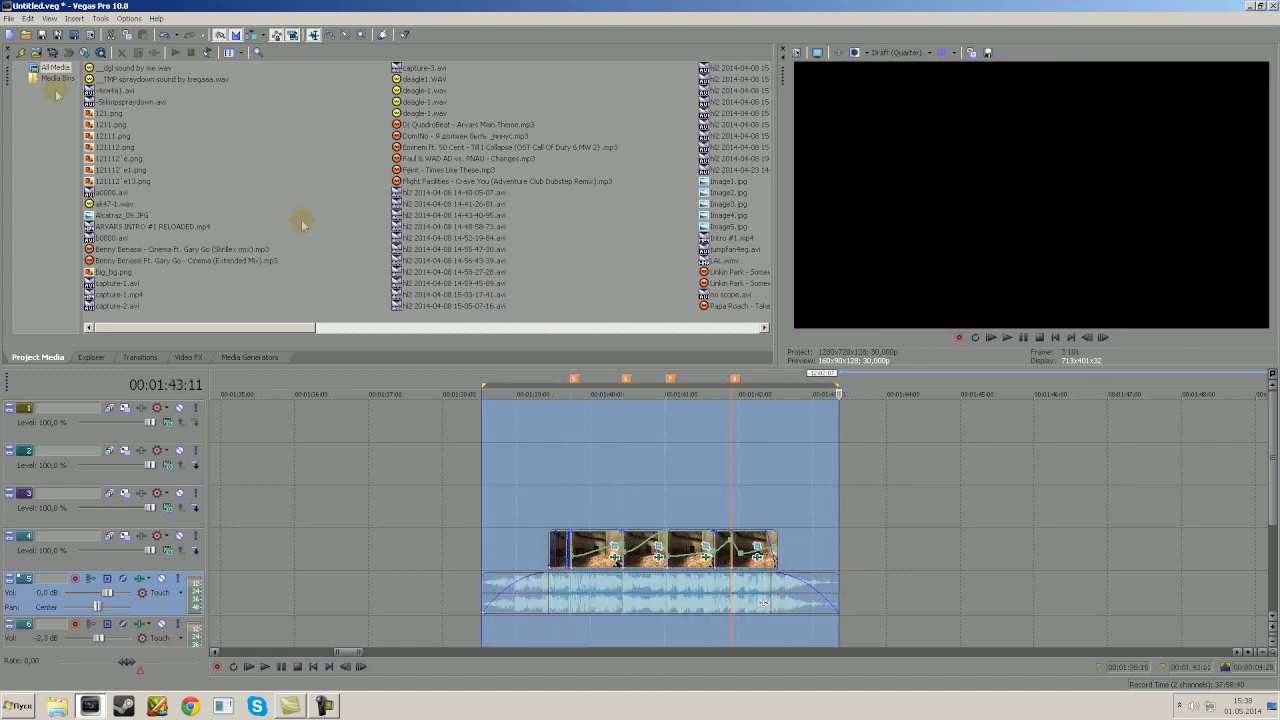
{"action": "left_click", "coordinate": [9, 18]}
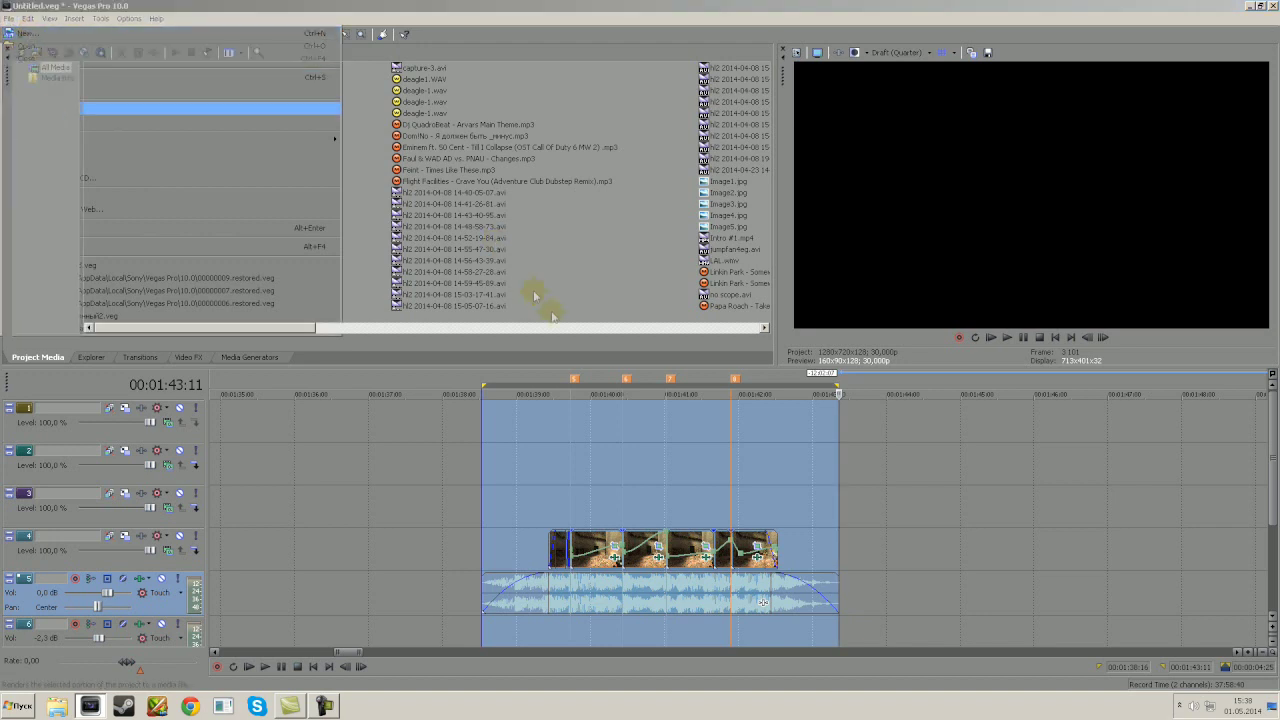
{"action": "left_click", "coordinate": [742, 401]}
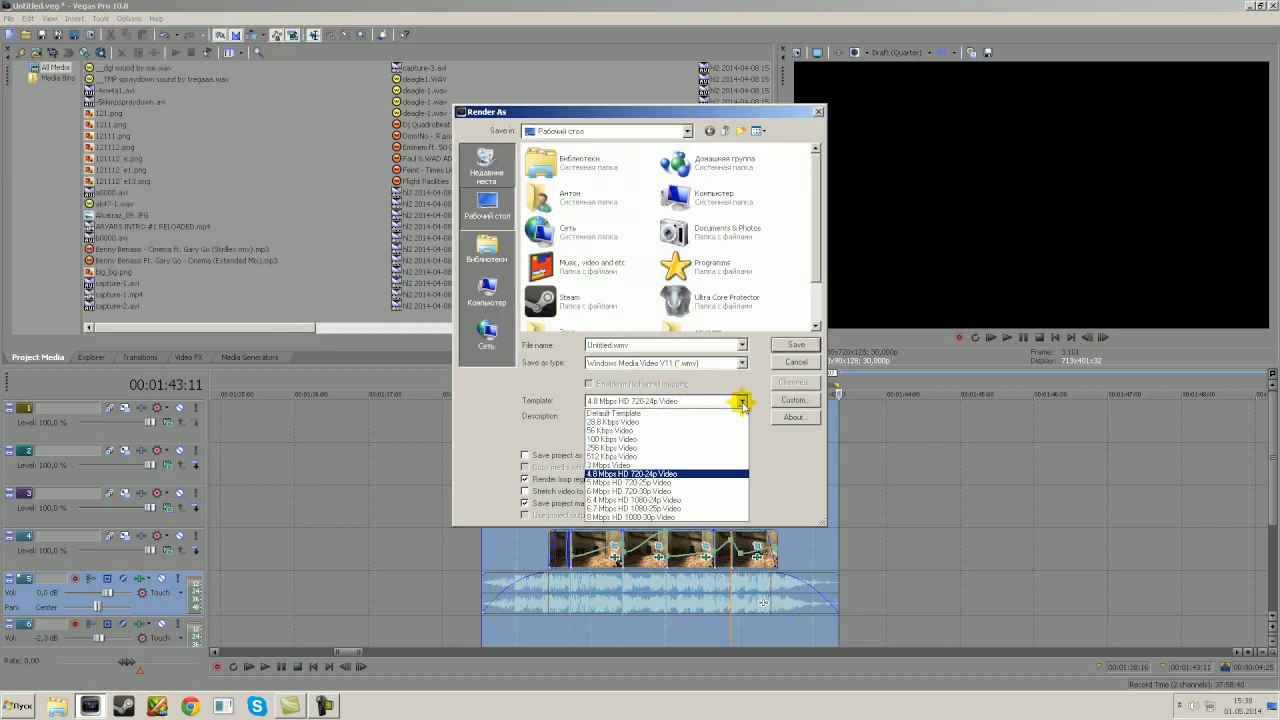
{"action": "left_click", "coordinate": [677, 491]}
Step: Customize the render template's video settings with a frame rate of 30,000 fps and video smoothness of 100
{"action": "left_click", "coordinate": [793, 400]}
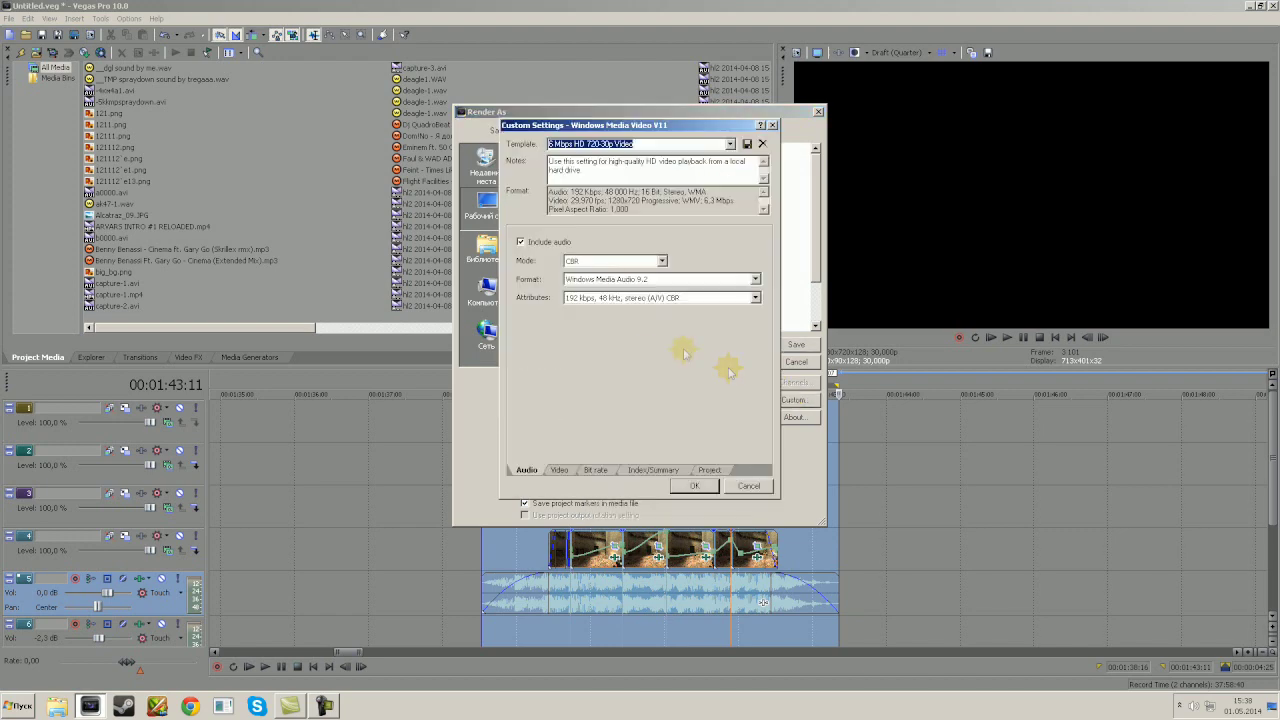
{"action": "left_click", "coordinate": [558, 469]}
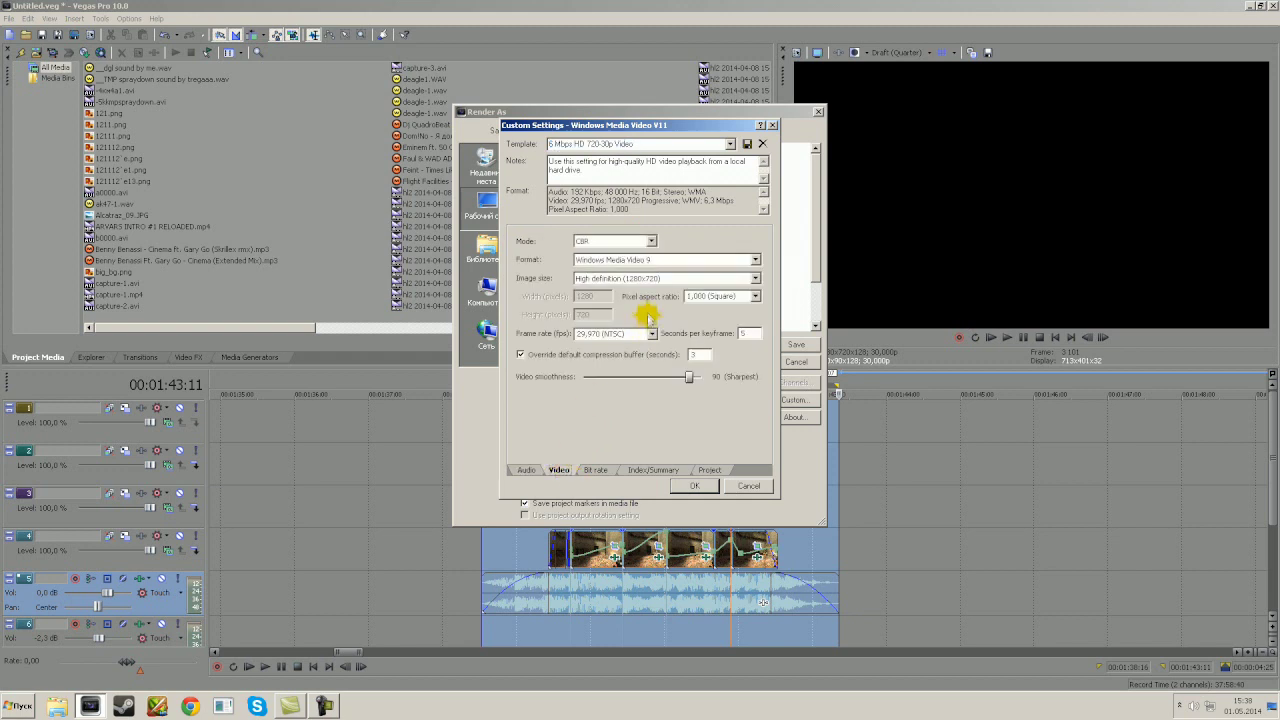
{"action": "left_click", "coordinate": [684, 261]}
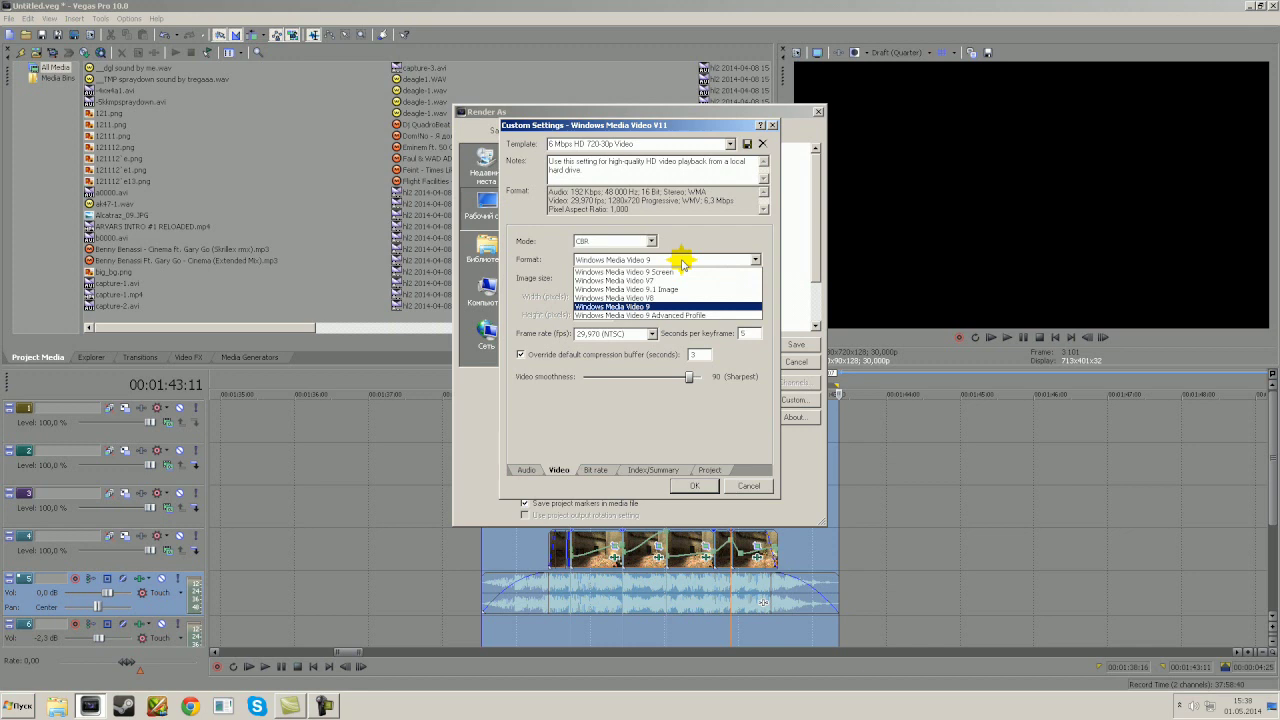
{"action": "left_click", "coordinate": [682, 260]}
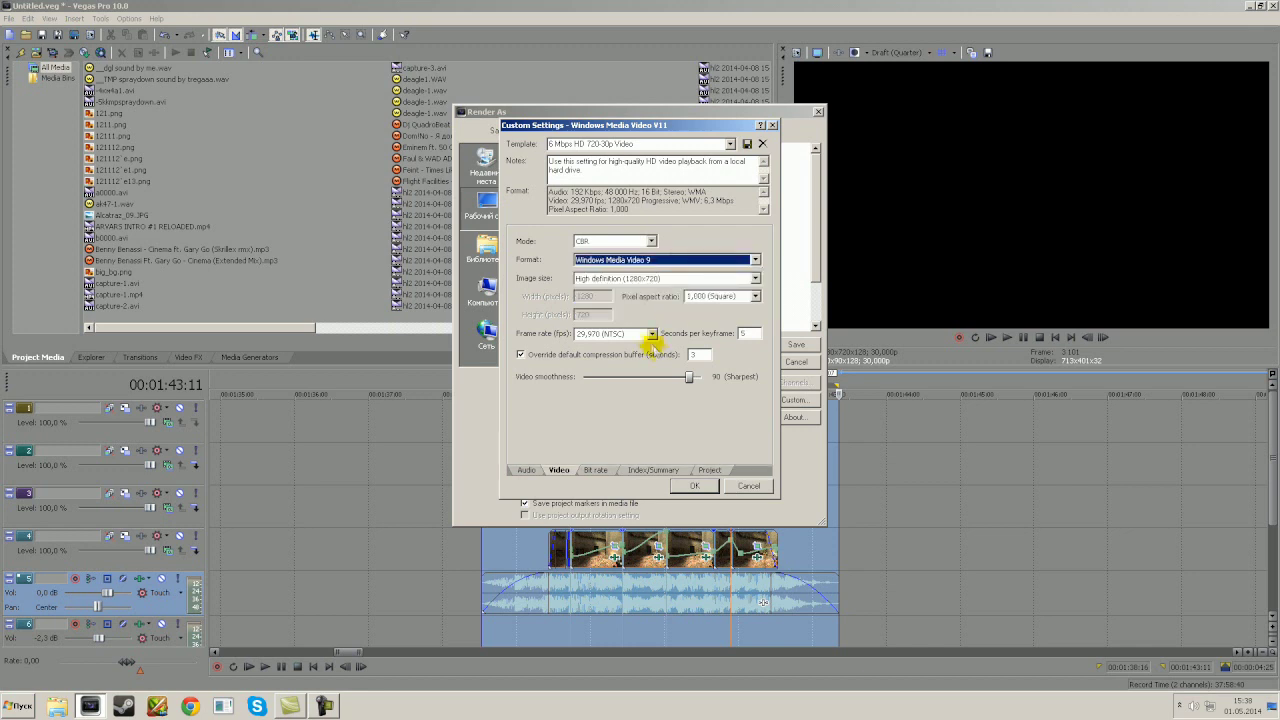
{"action": "left_click", "coordinate": [651, 333]}
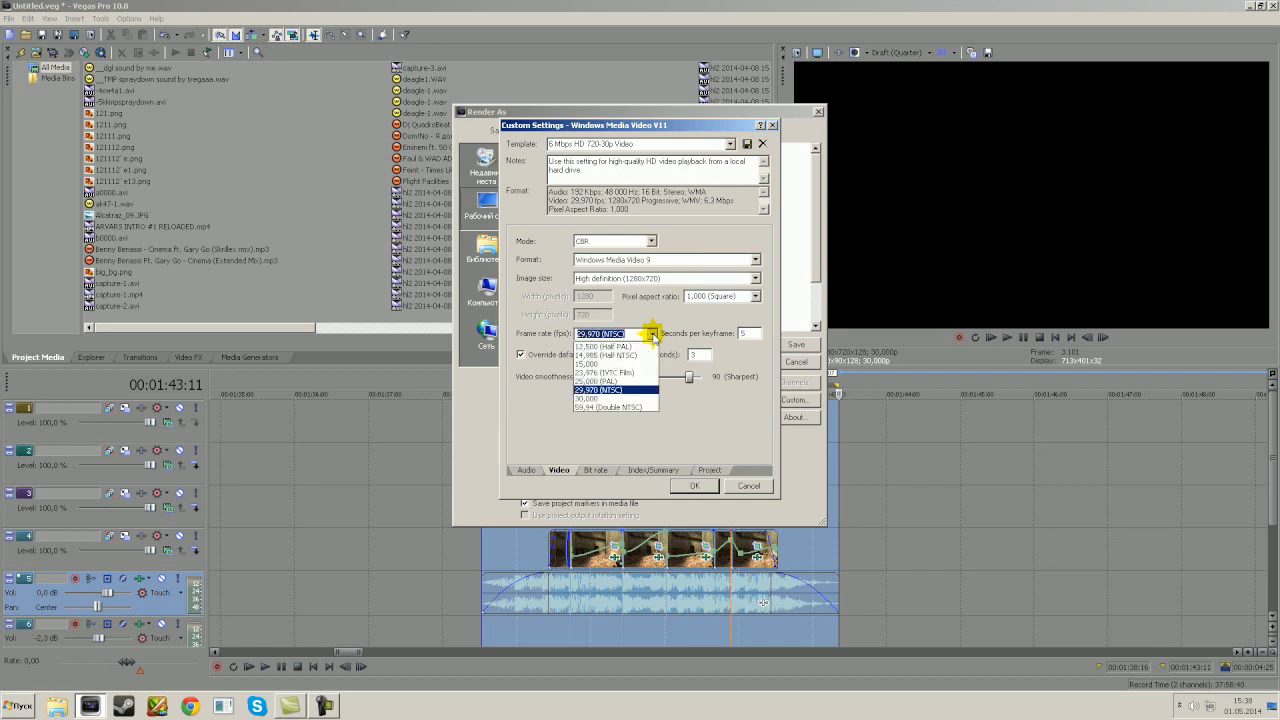
{"action": "left_click", "coordinate": [634, 399]}
{"action": "left_click_drag", "start_coordinate": [689, 376], "coordinate": [704, 374]}
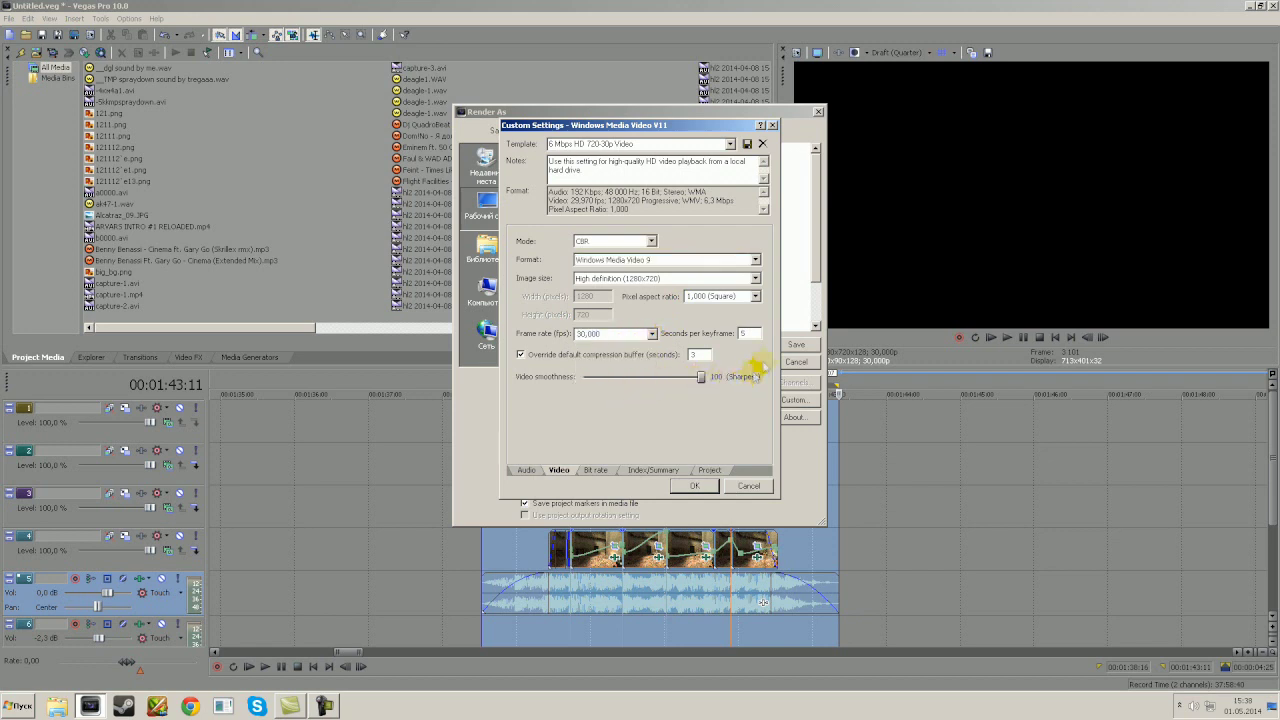
{"action": "double_click", "coordinate": [748, 334]}
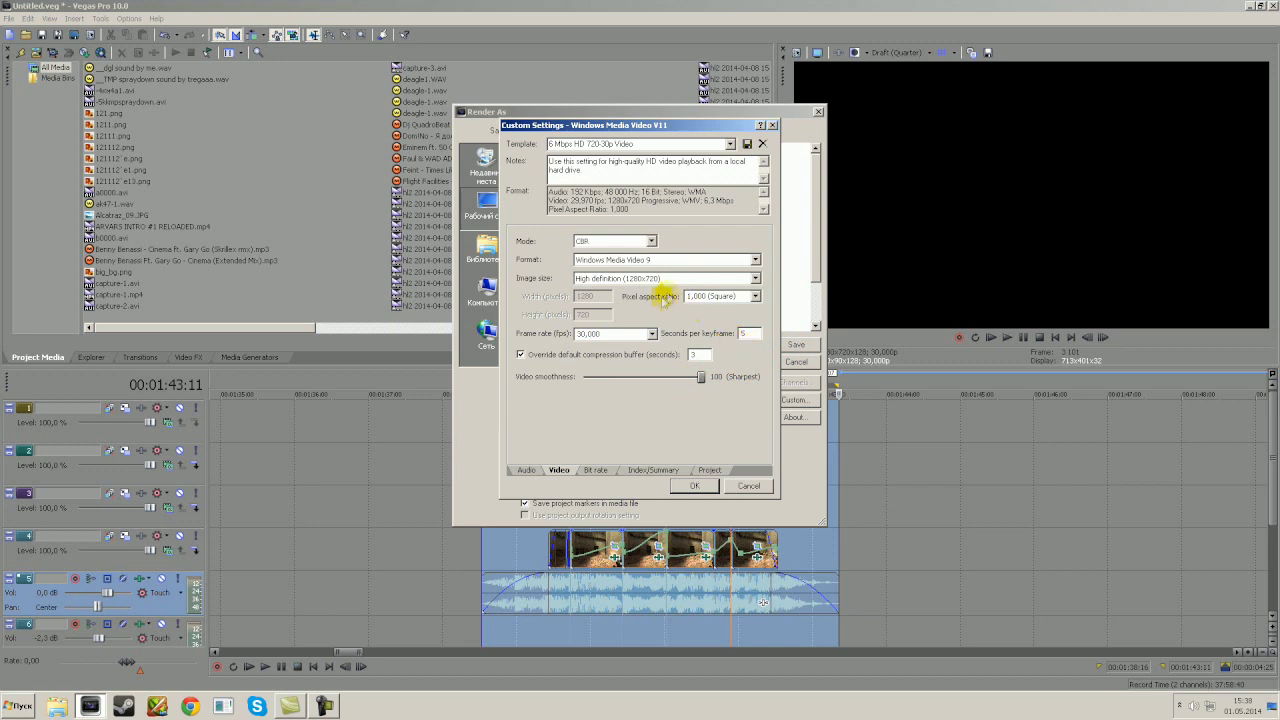
{"action": "left_click", "coordinate": [655, 241]}
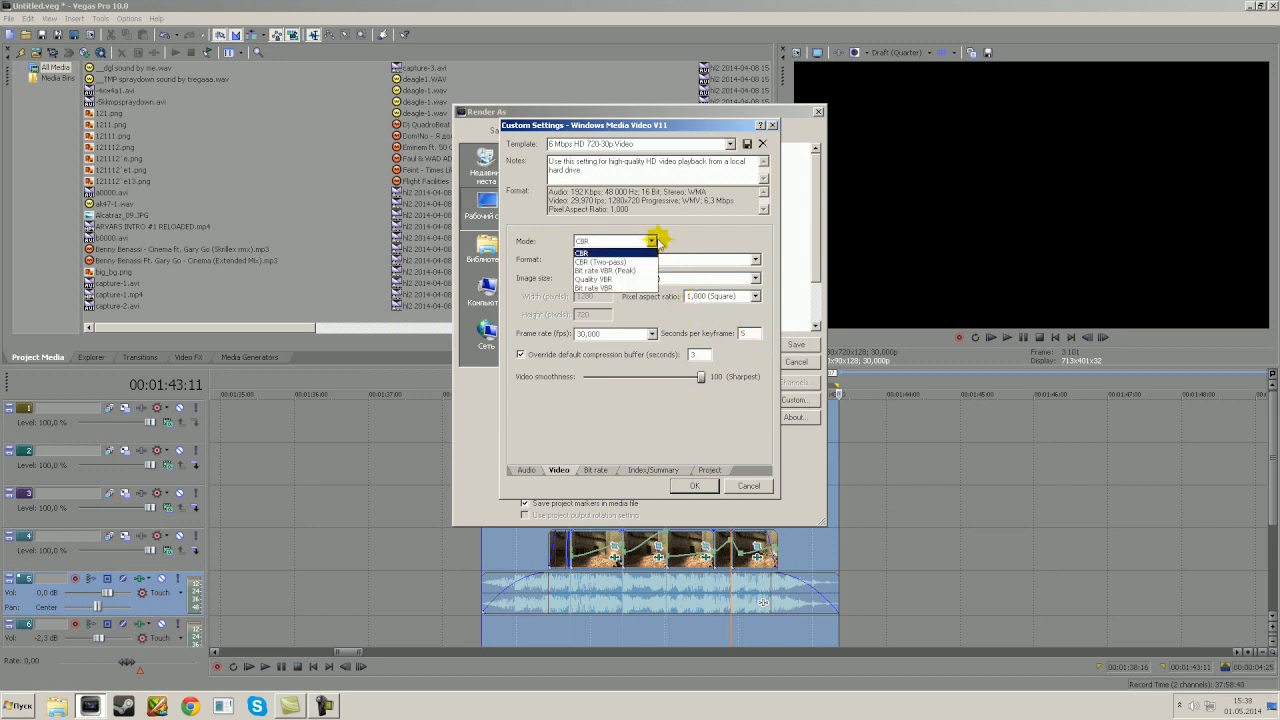
{"action": "left_click", "coordinate": [655, 241]}
Step: Set the template's video rendering quality to Best and accept the custom settings
{"action": "left_click", "coordinate": [596, 469]}
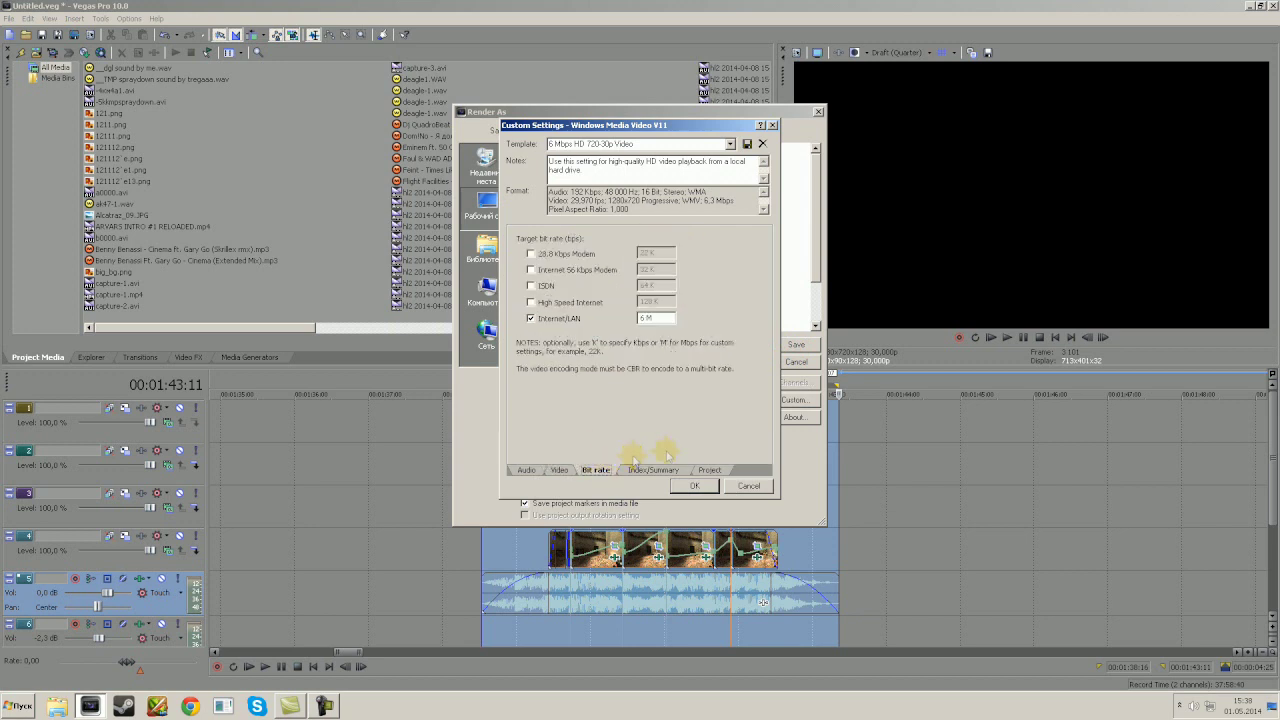
{"action": "left_click", "coordinate": [709, 469]}
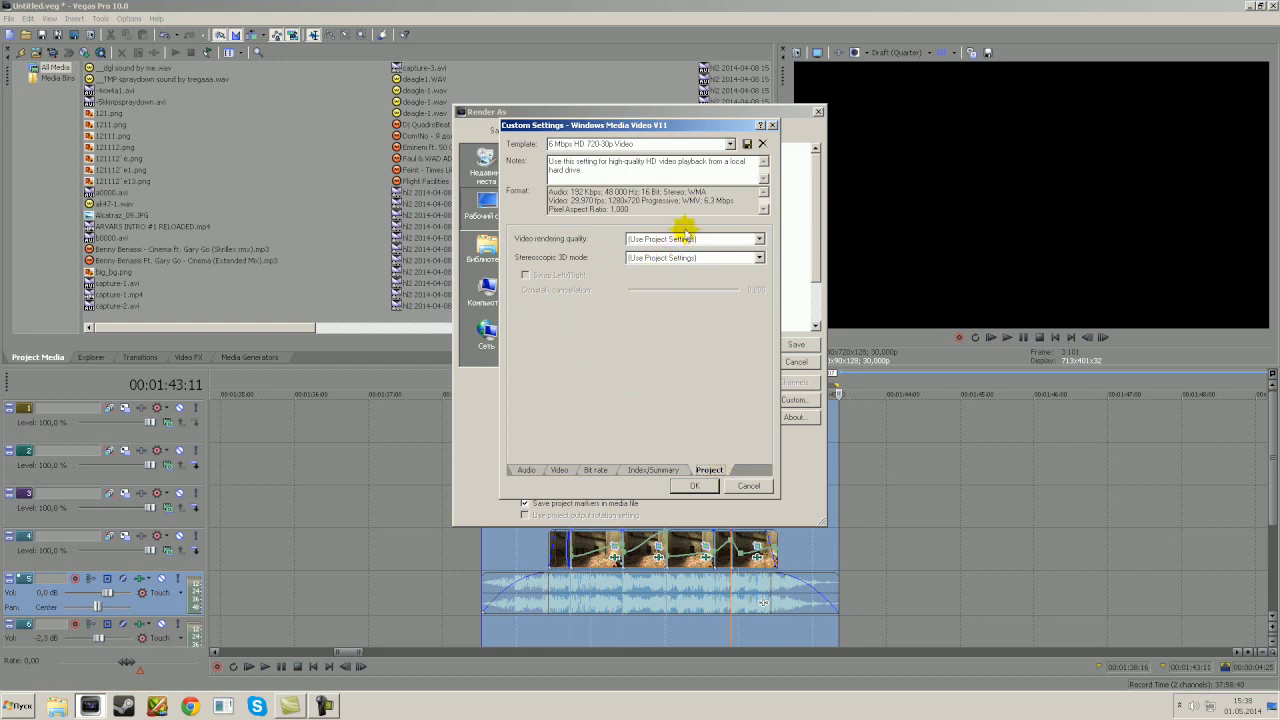
{"action": "left_click", "coordinate": [685, 238]}
{"action": "left_click", "coordinate": [658, 288]}
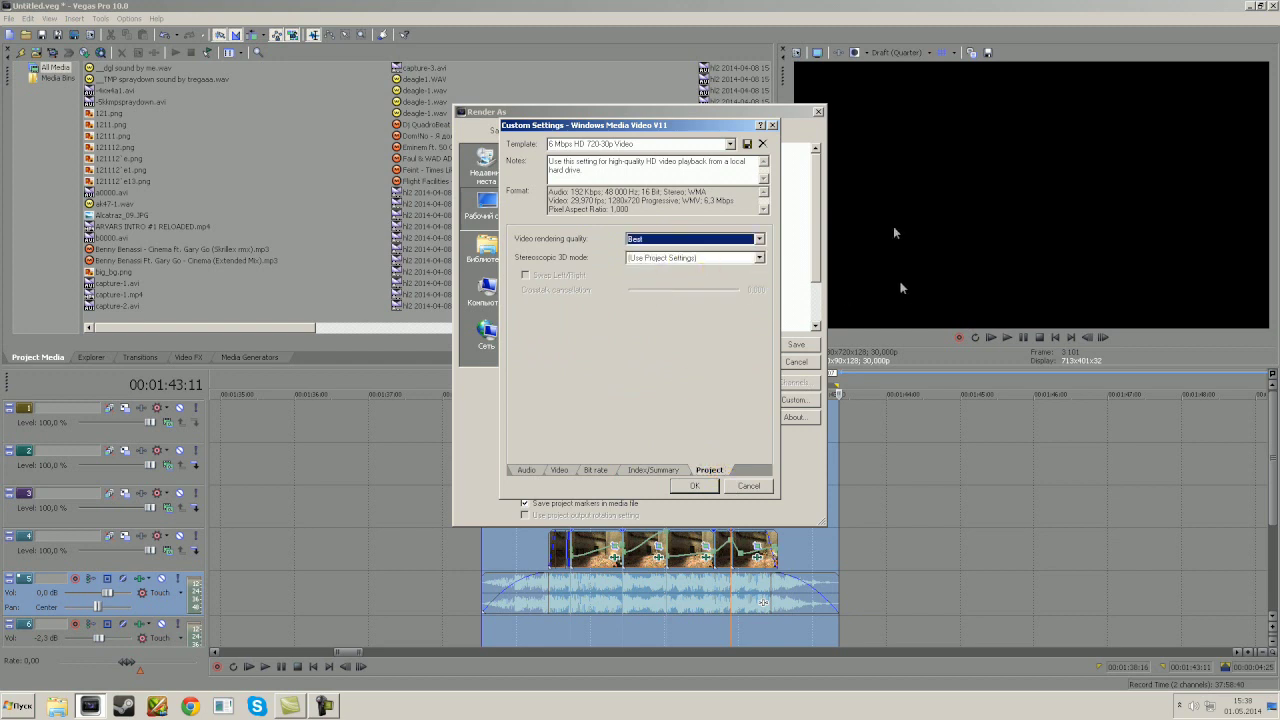
{"action": "left_click", "coordinate": [694, 485]}
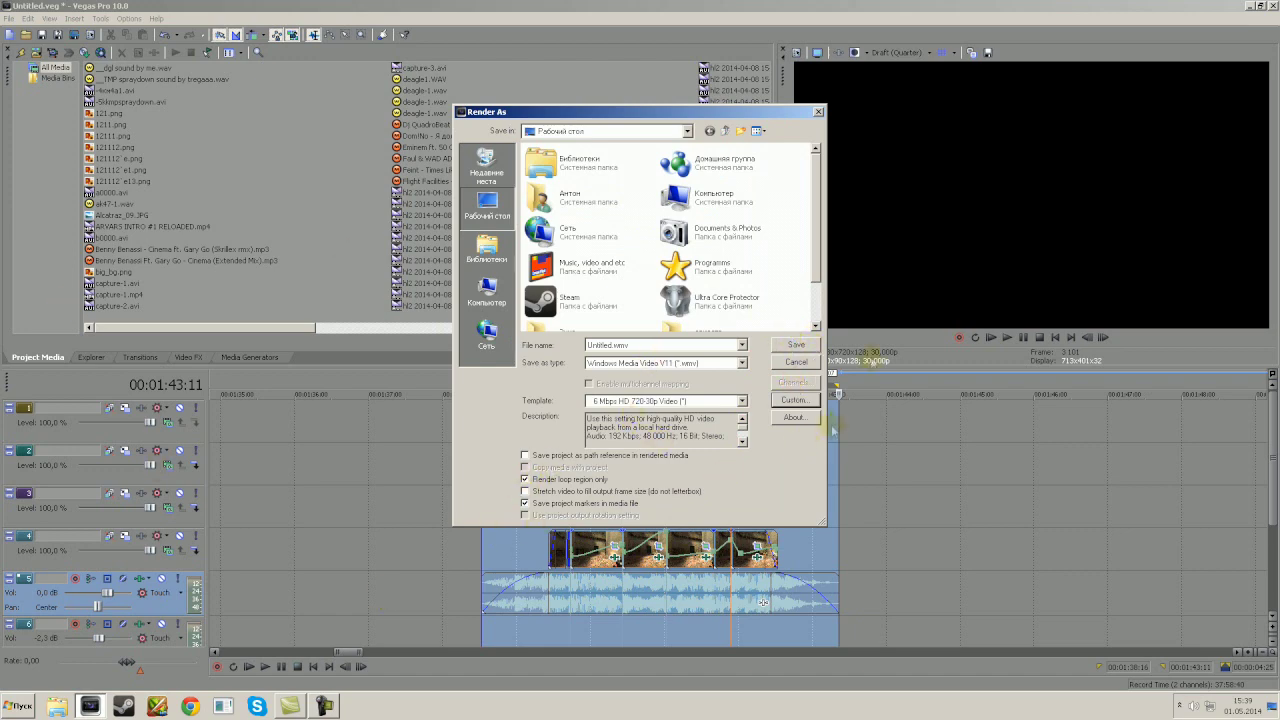
Step: Dismiss the render setup without rendering and exit Vegas Pro
{"action": "left_click", "coordinate": [818, 112]}
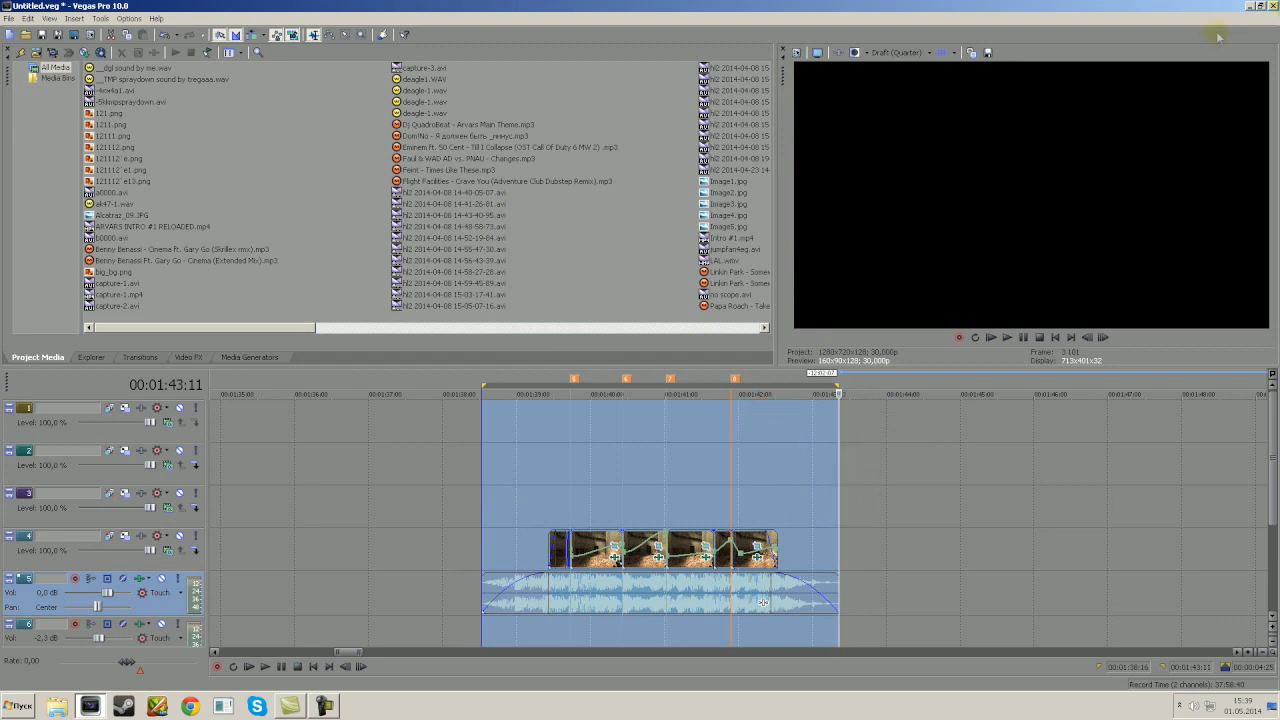
{"action": "key", "text": "alt+F4"}
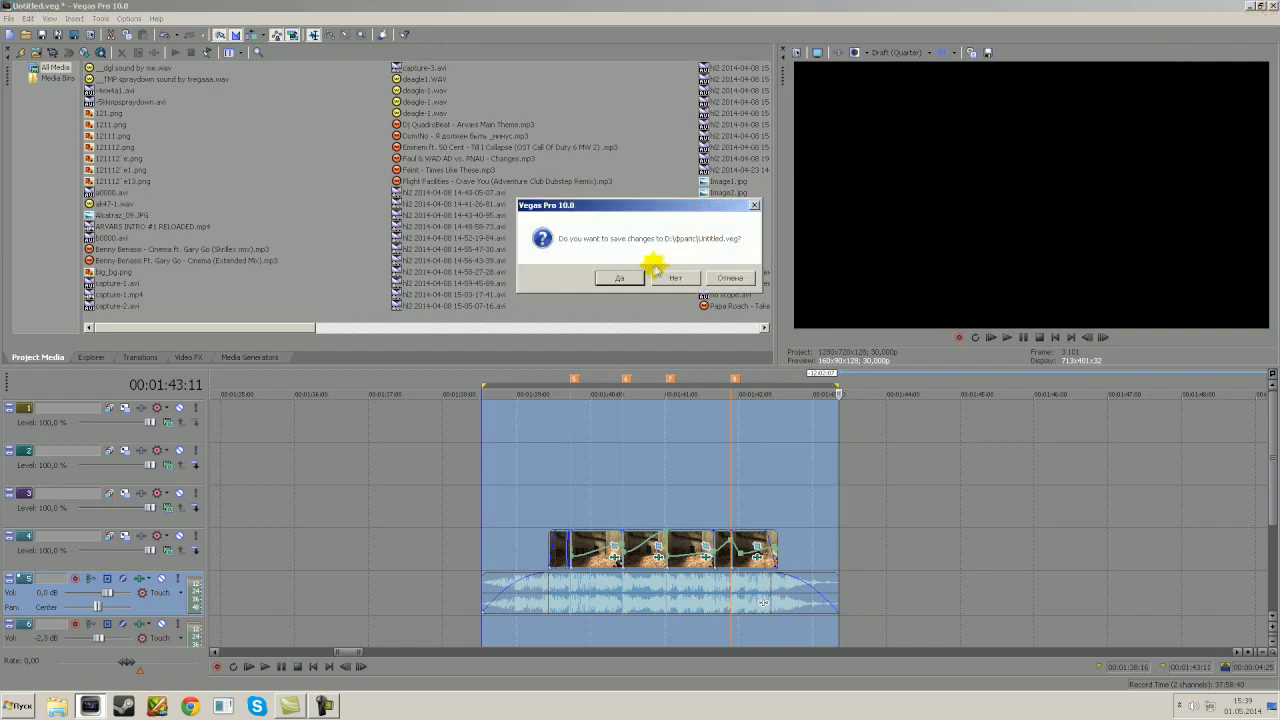